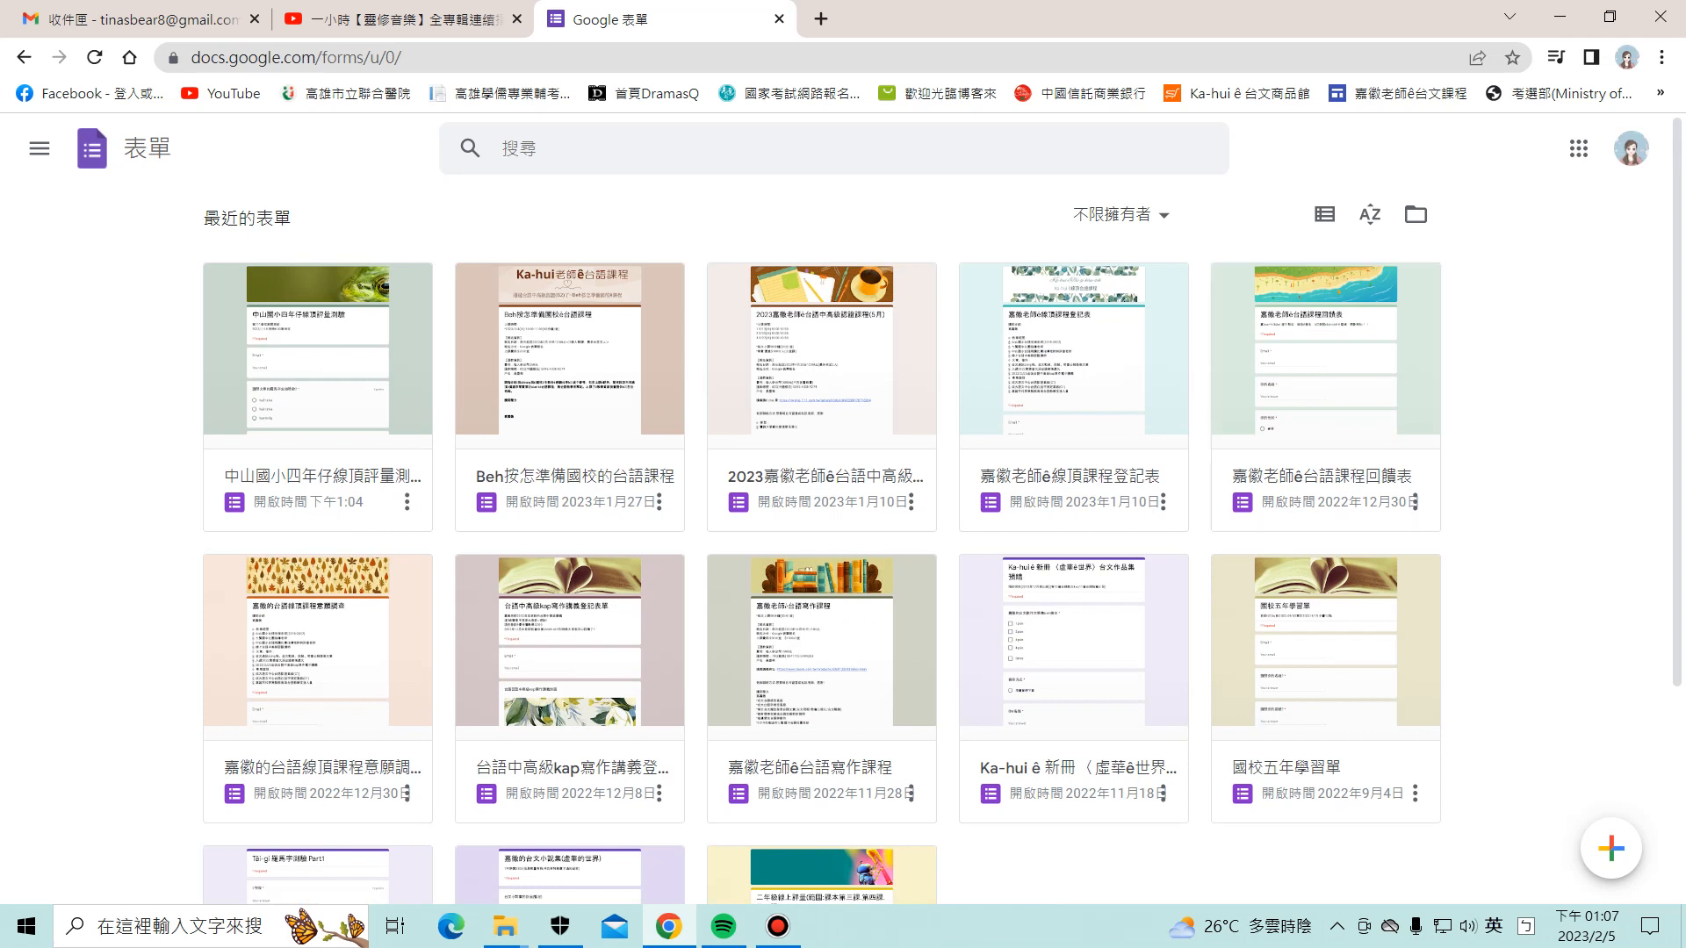
# Step: Launch Google Forms from the Google apps launcher and create a new blank form
pyautogui.click(1577, 149)
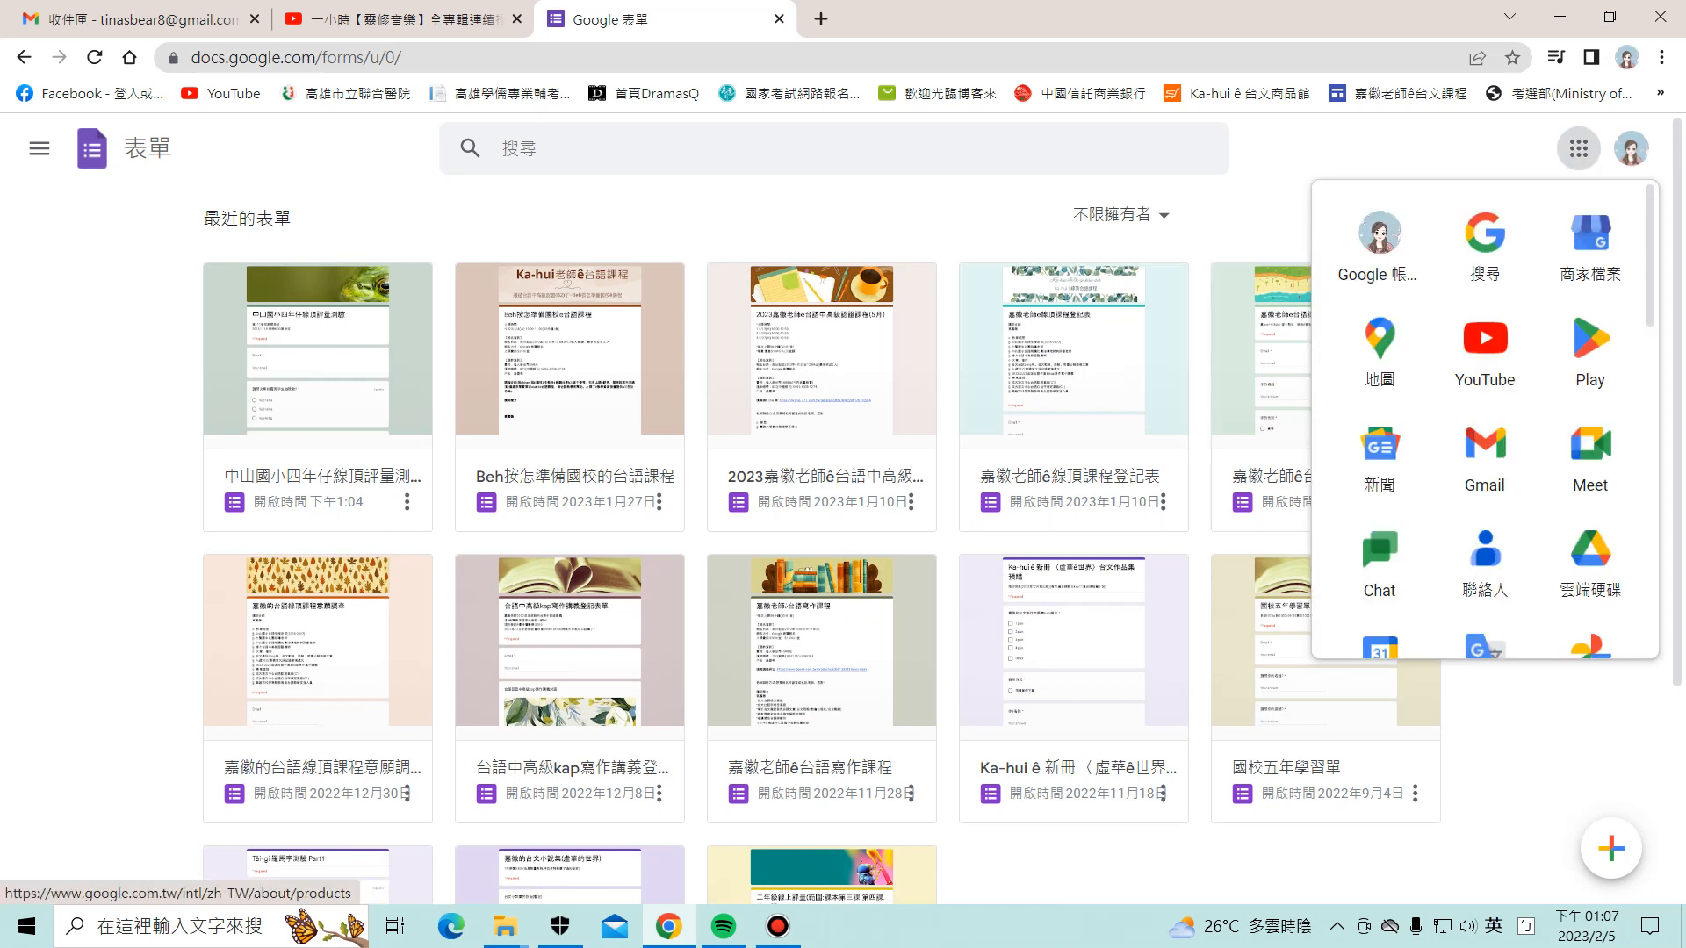
pyautogui.scroll(-10, 1584, 369)
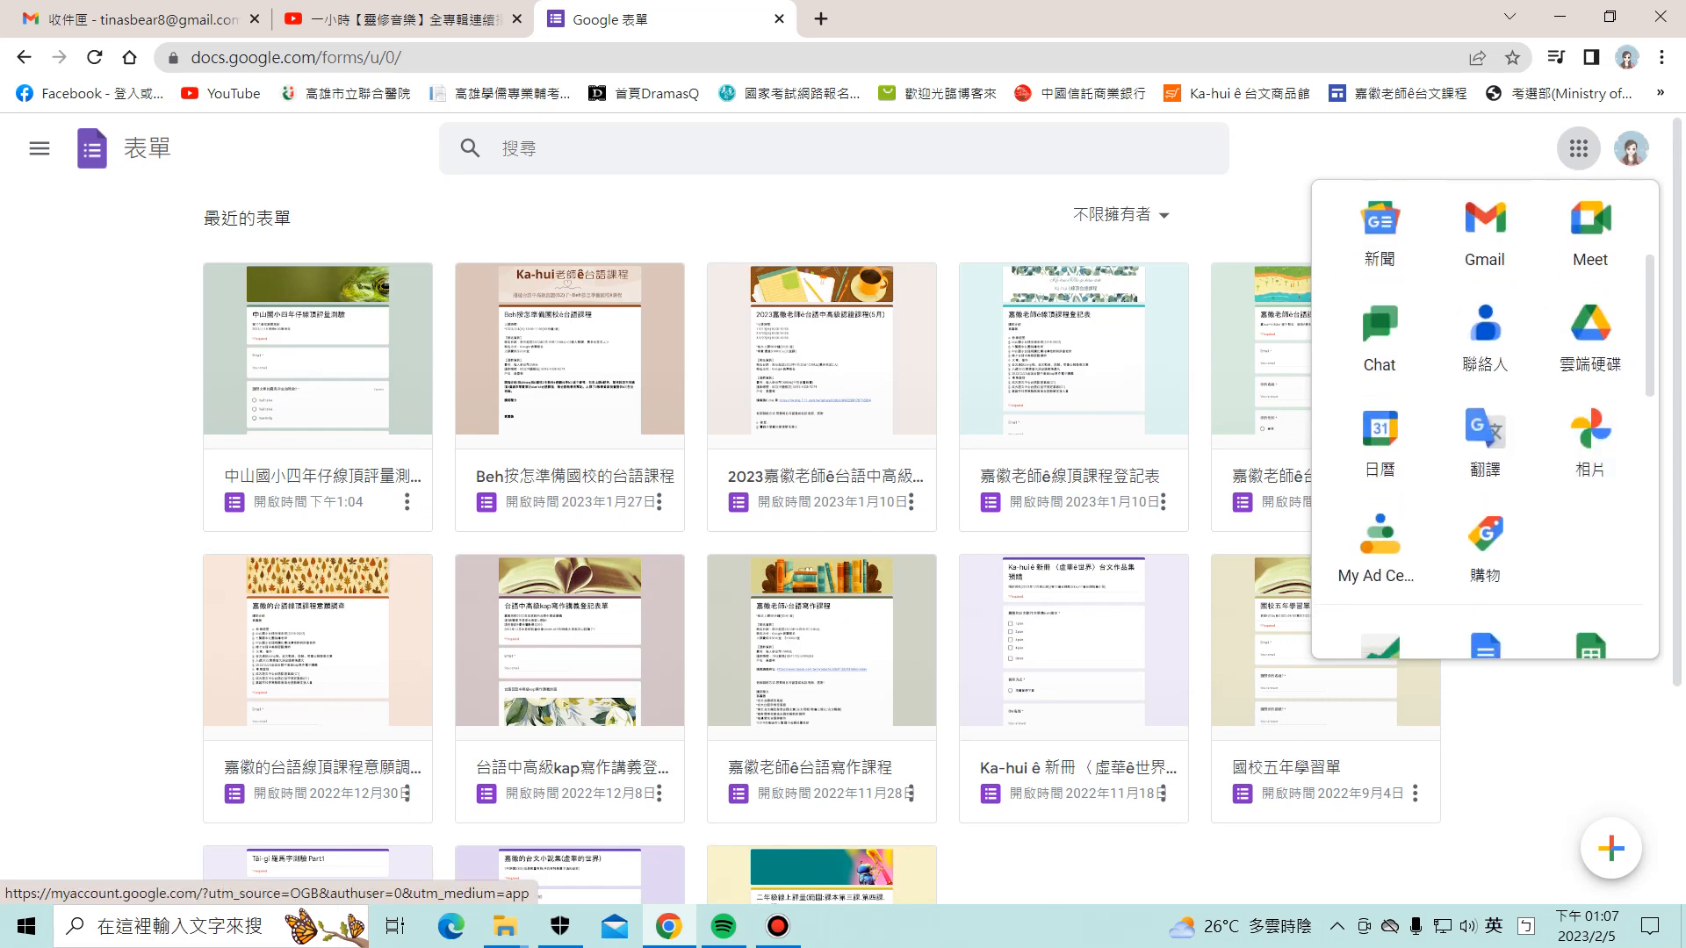
pyautogui.click(1583, 365)
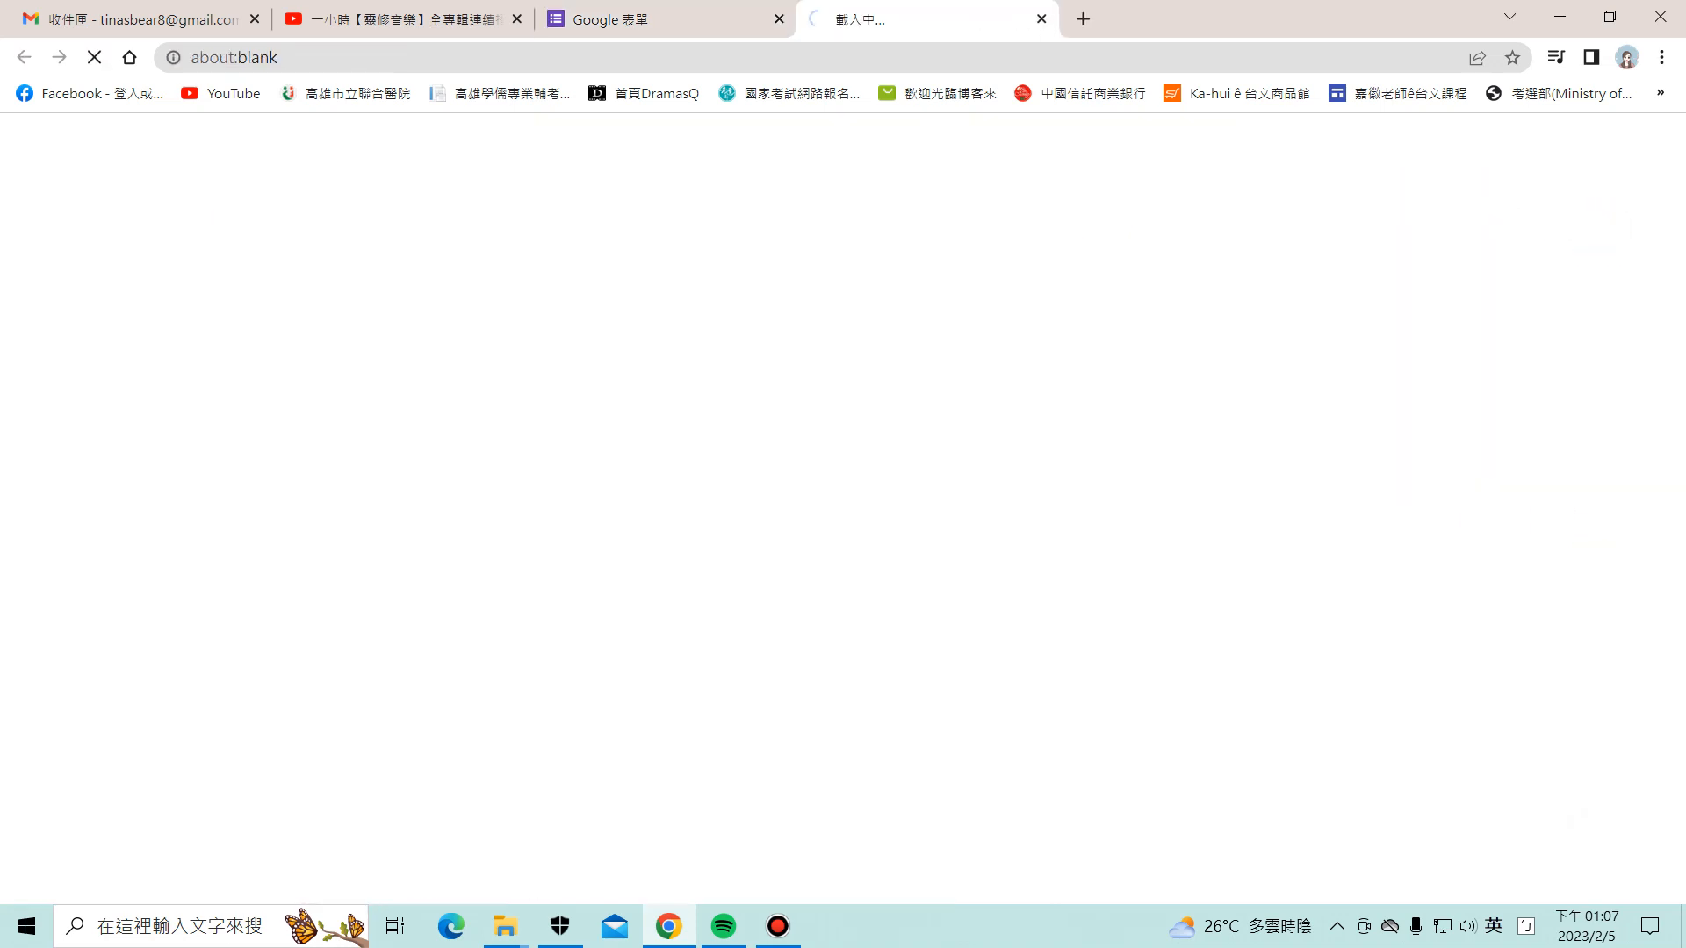
pyautogui.scroll(-3, 1326, 684)
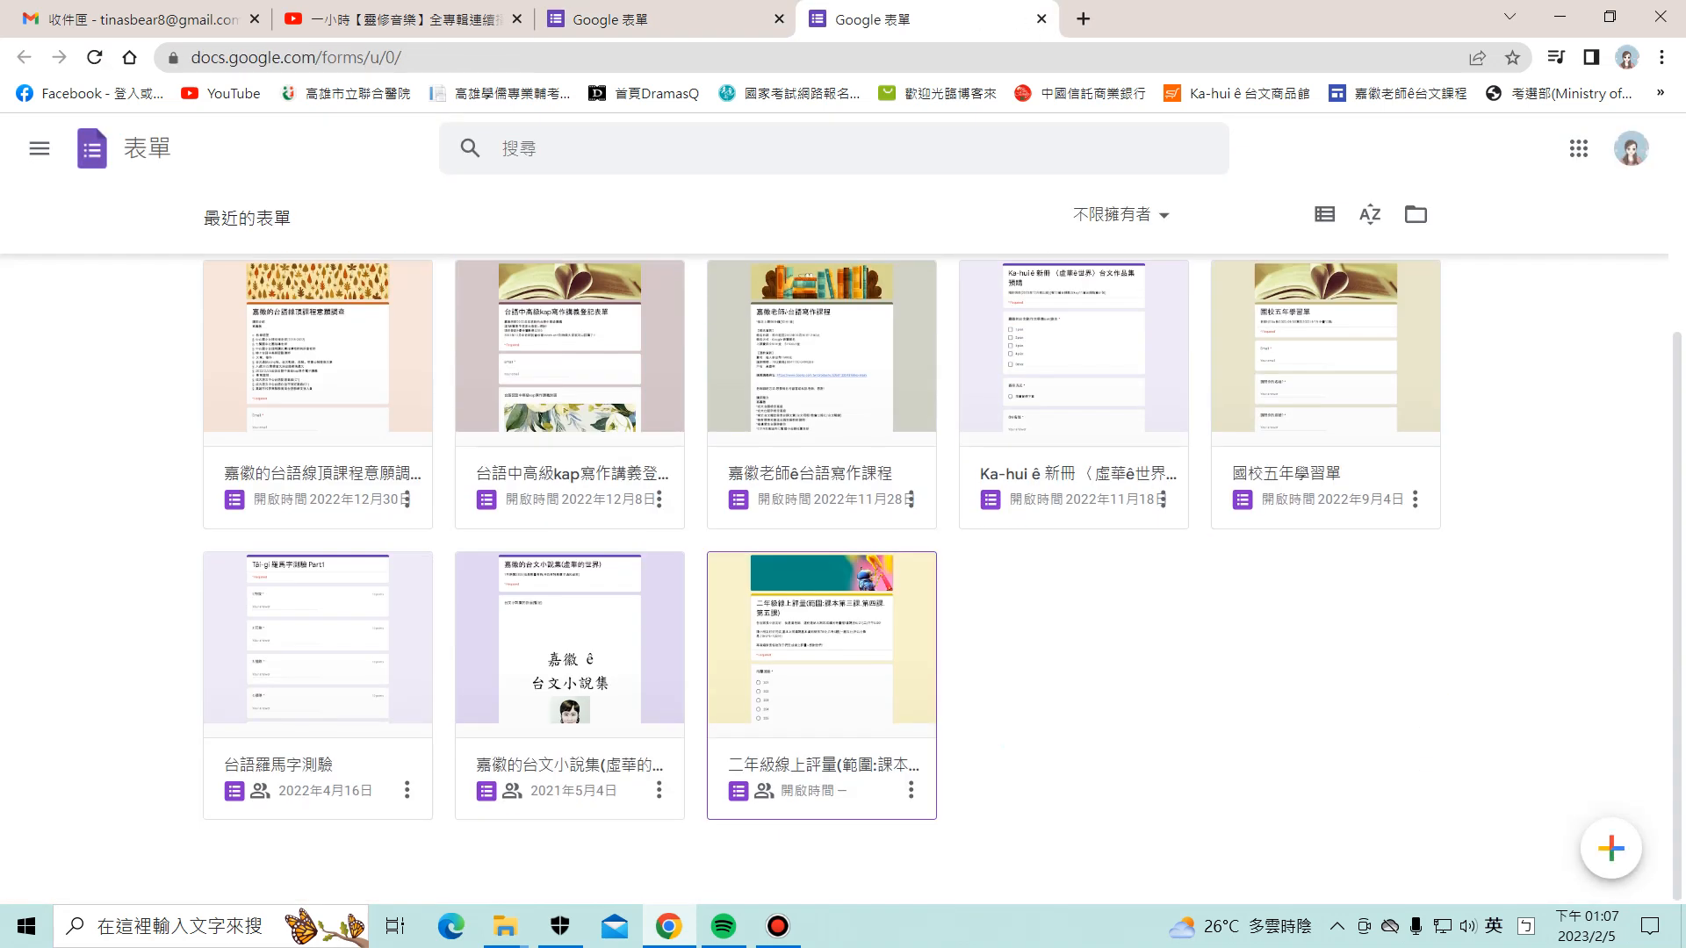
pyautogui.scroll(3, 1326, 685)
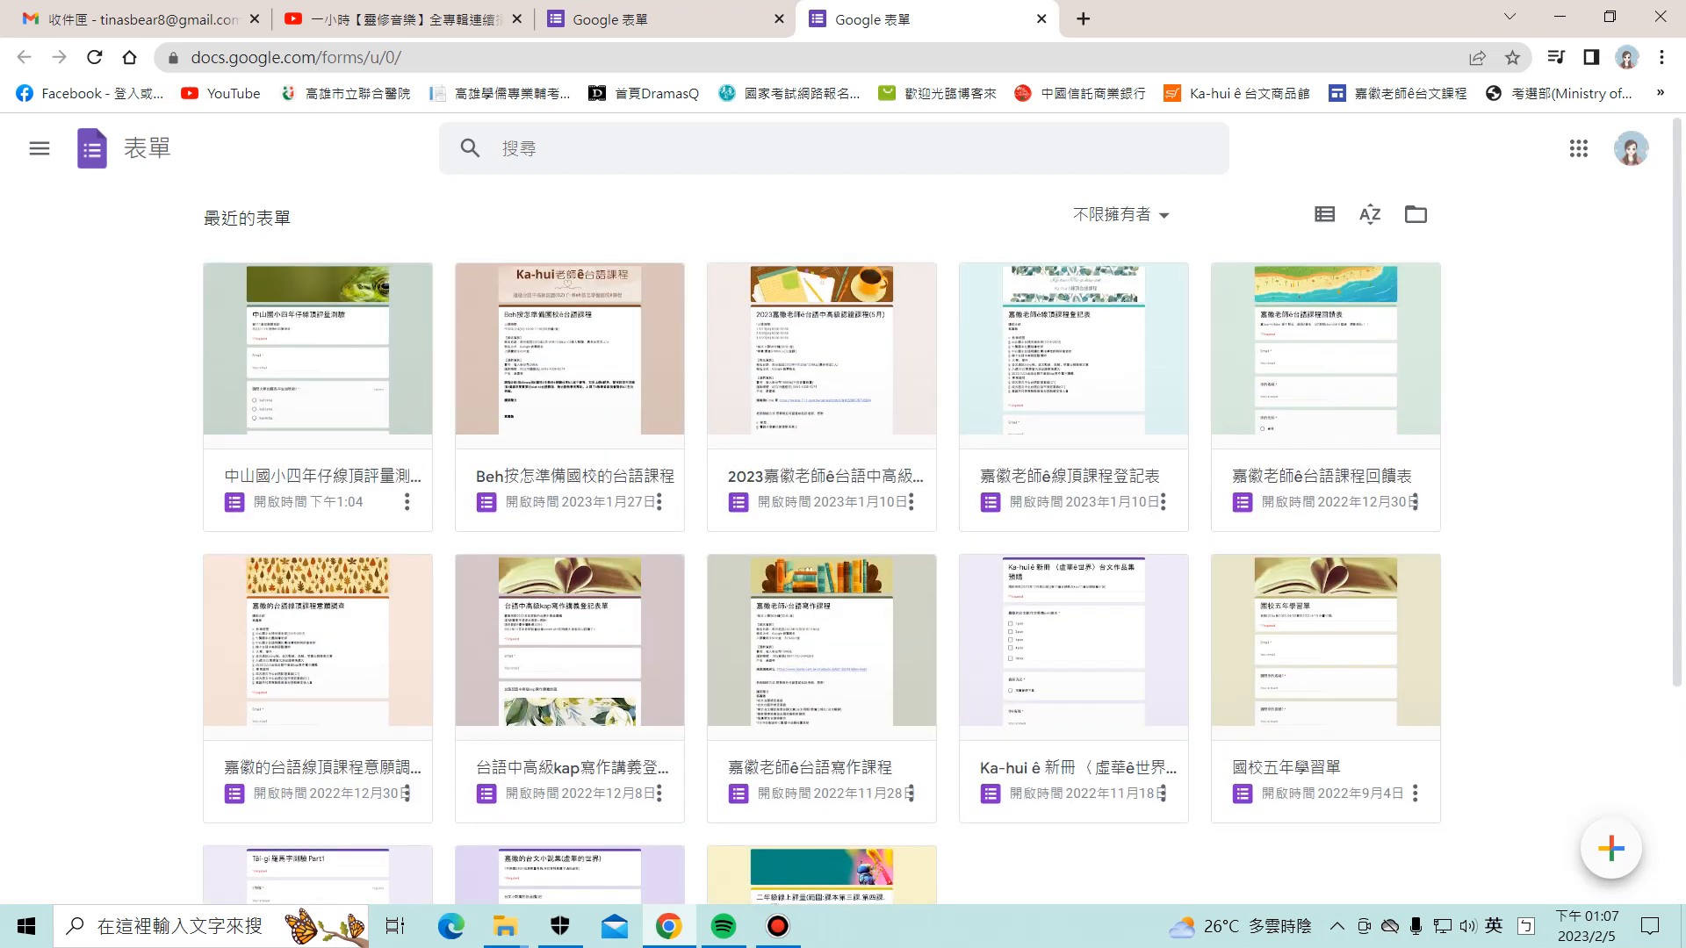
pyautogui.click(1611, 848)
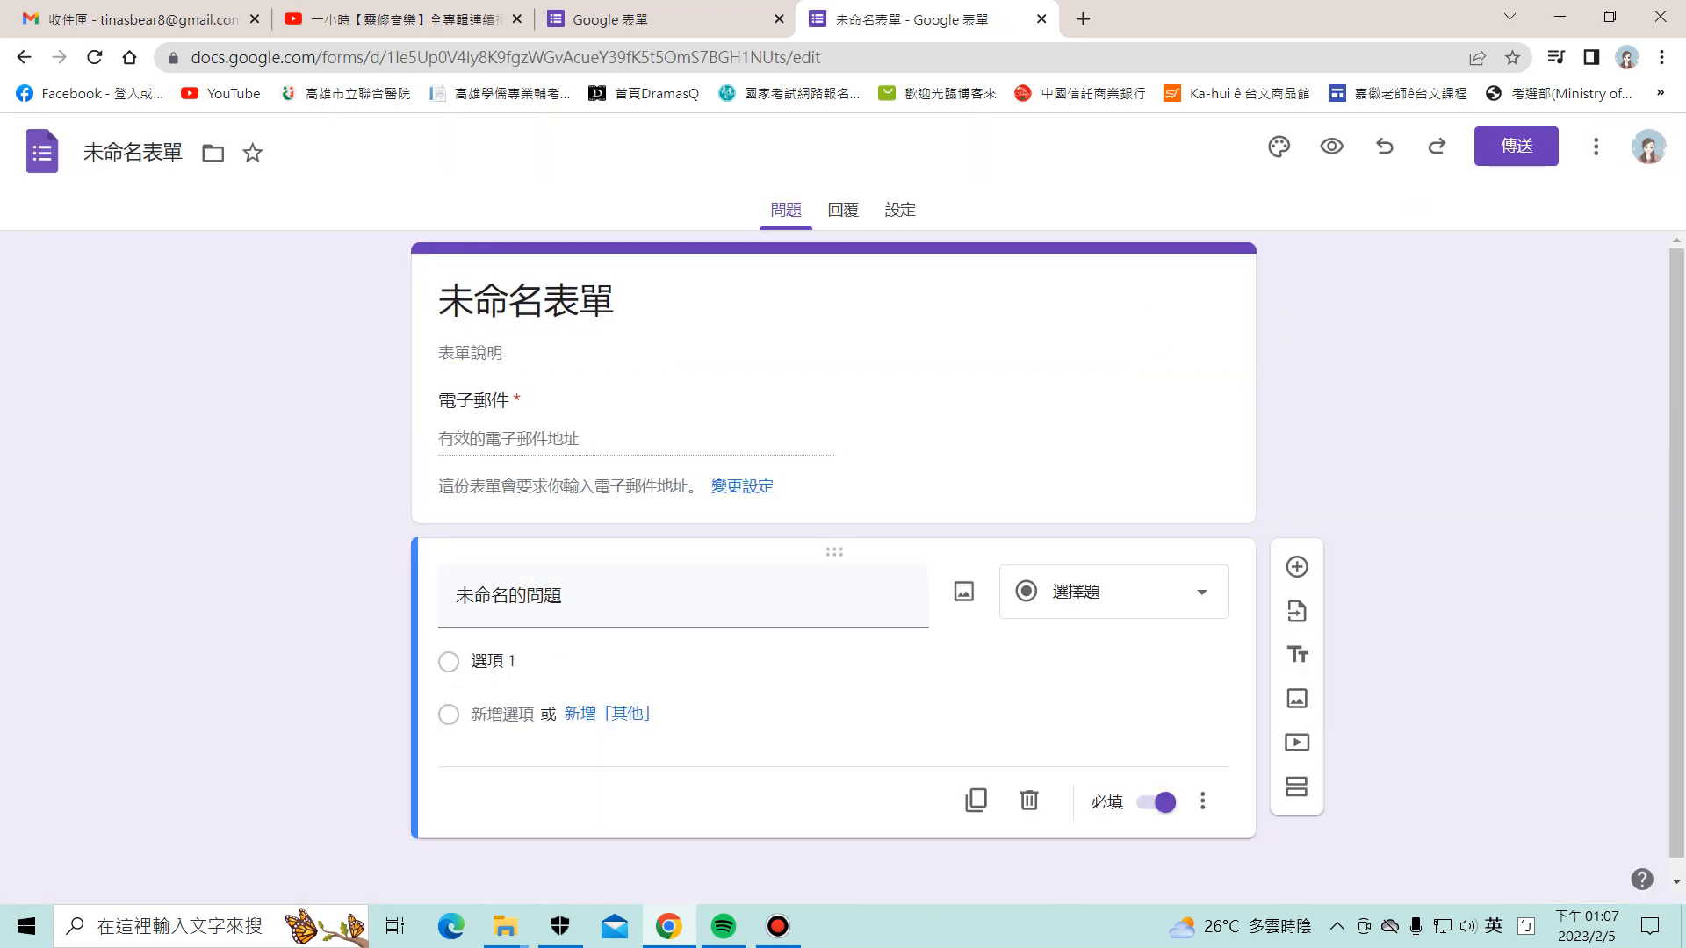
# Step: Set the coloured-pencils picture as the form's header image
pyautogui.click(1280, 146)
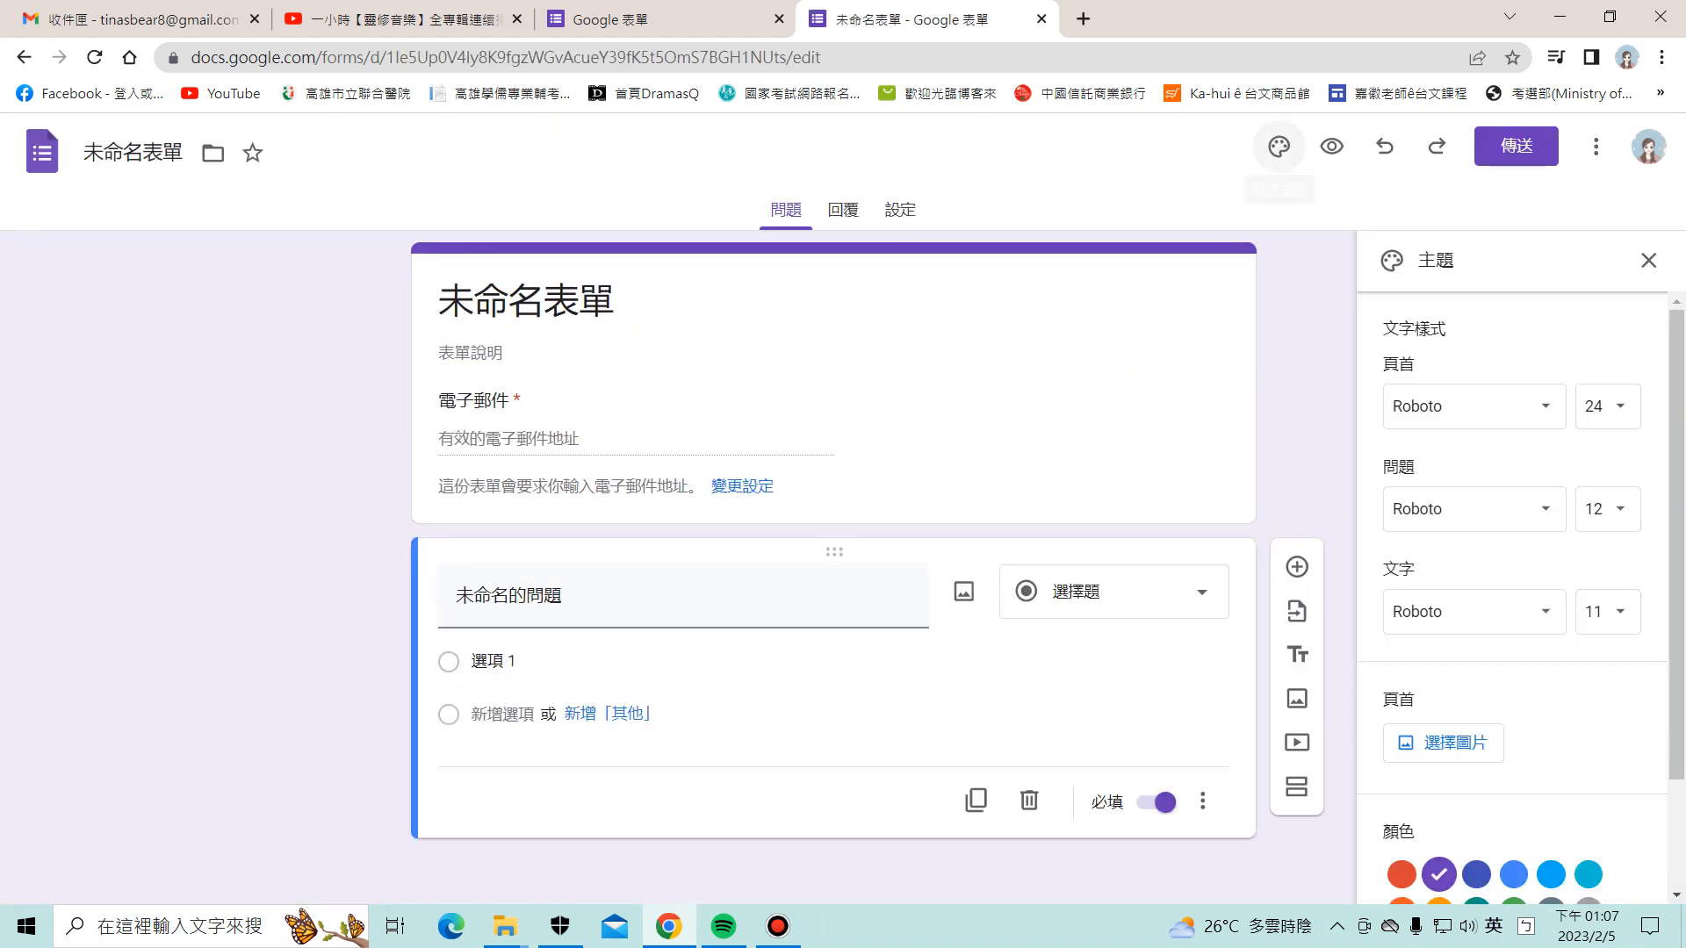
pyautogui.click(1424, 741)
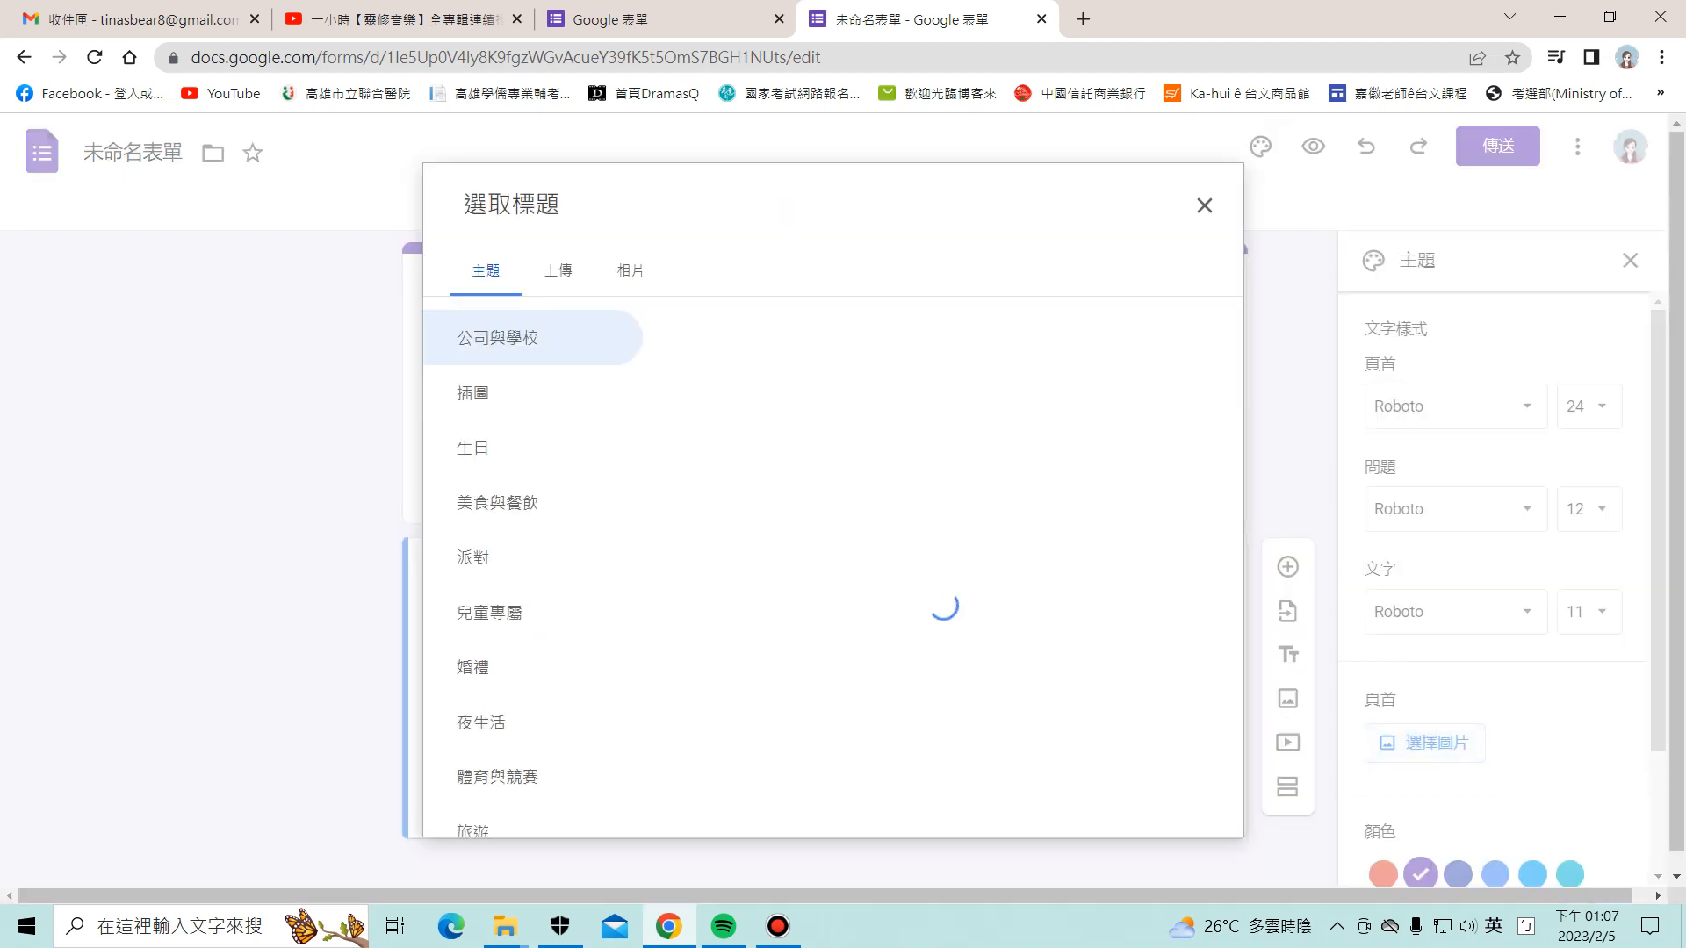
pyautogui.scroll(-3, 938, 566)
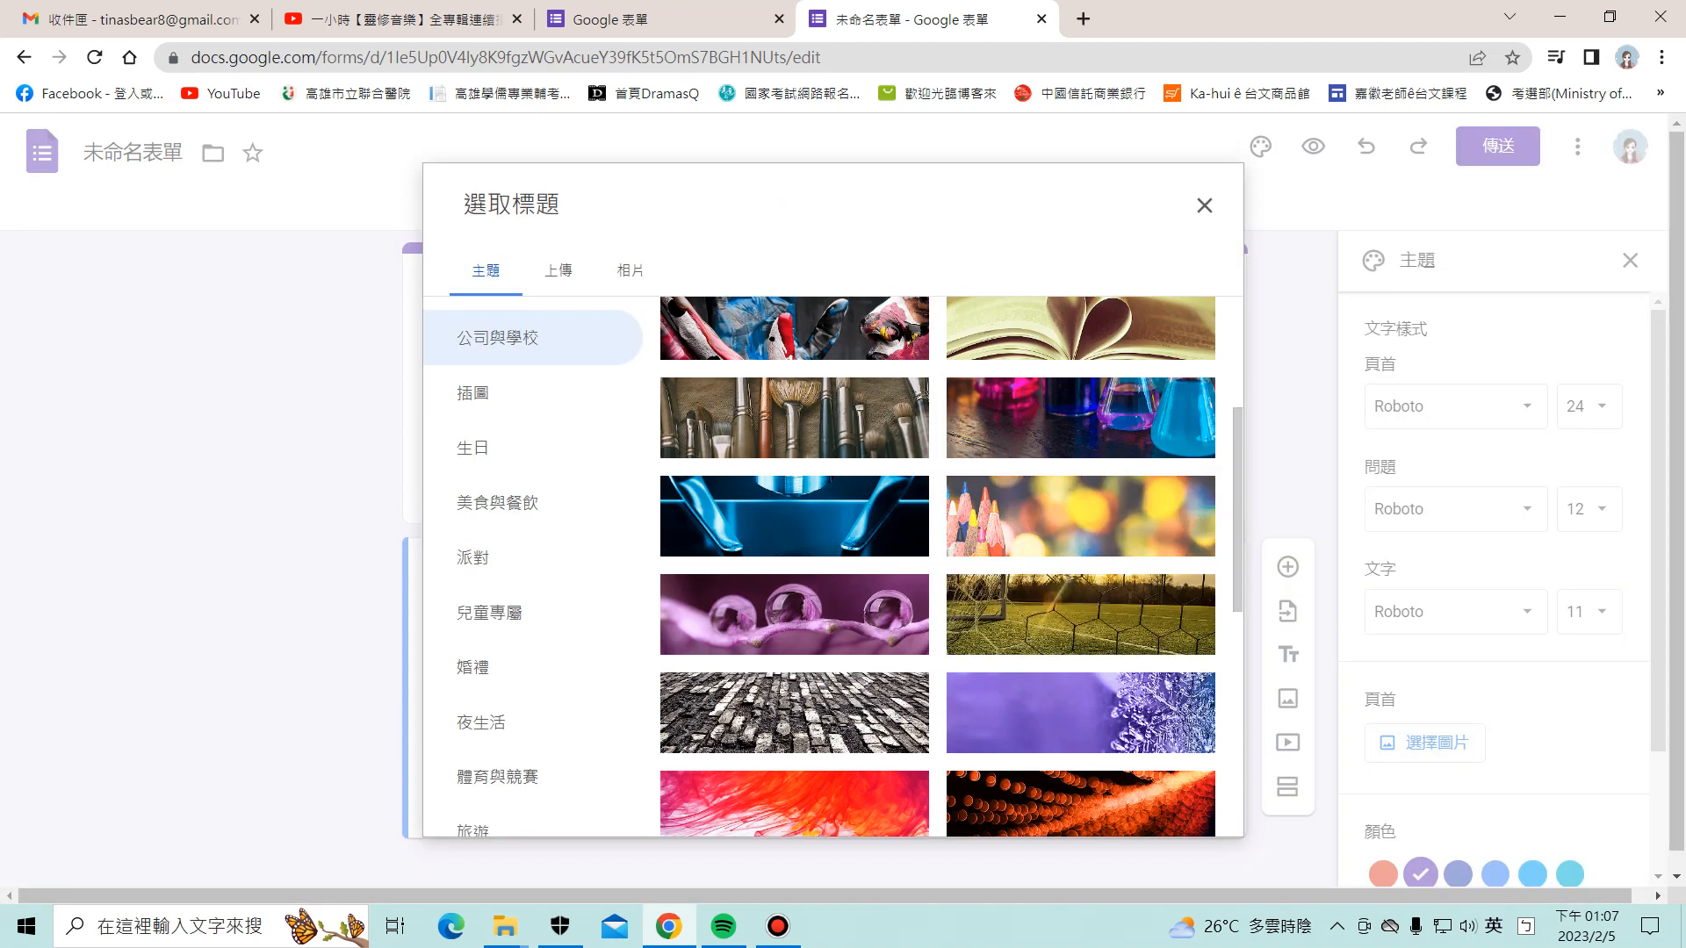
pyautogui.click(1080, 516)
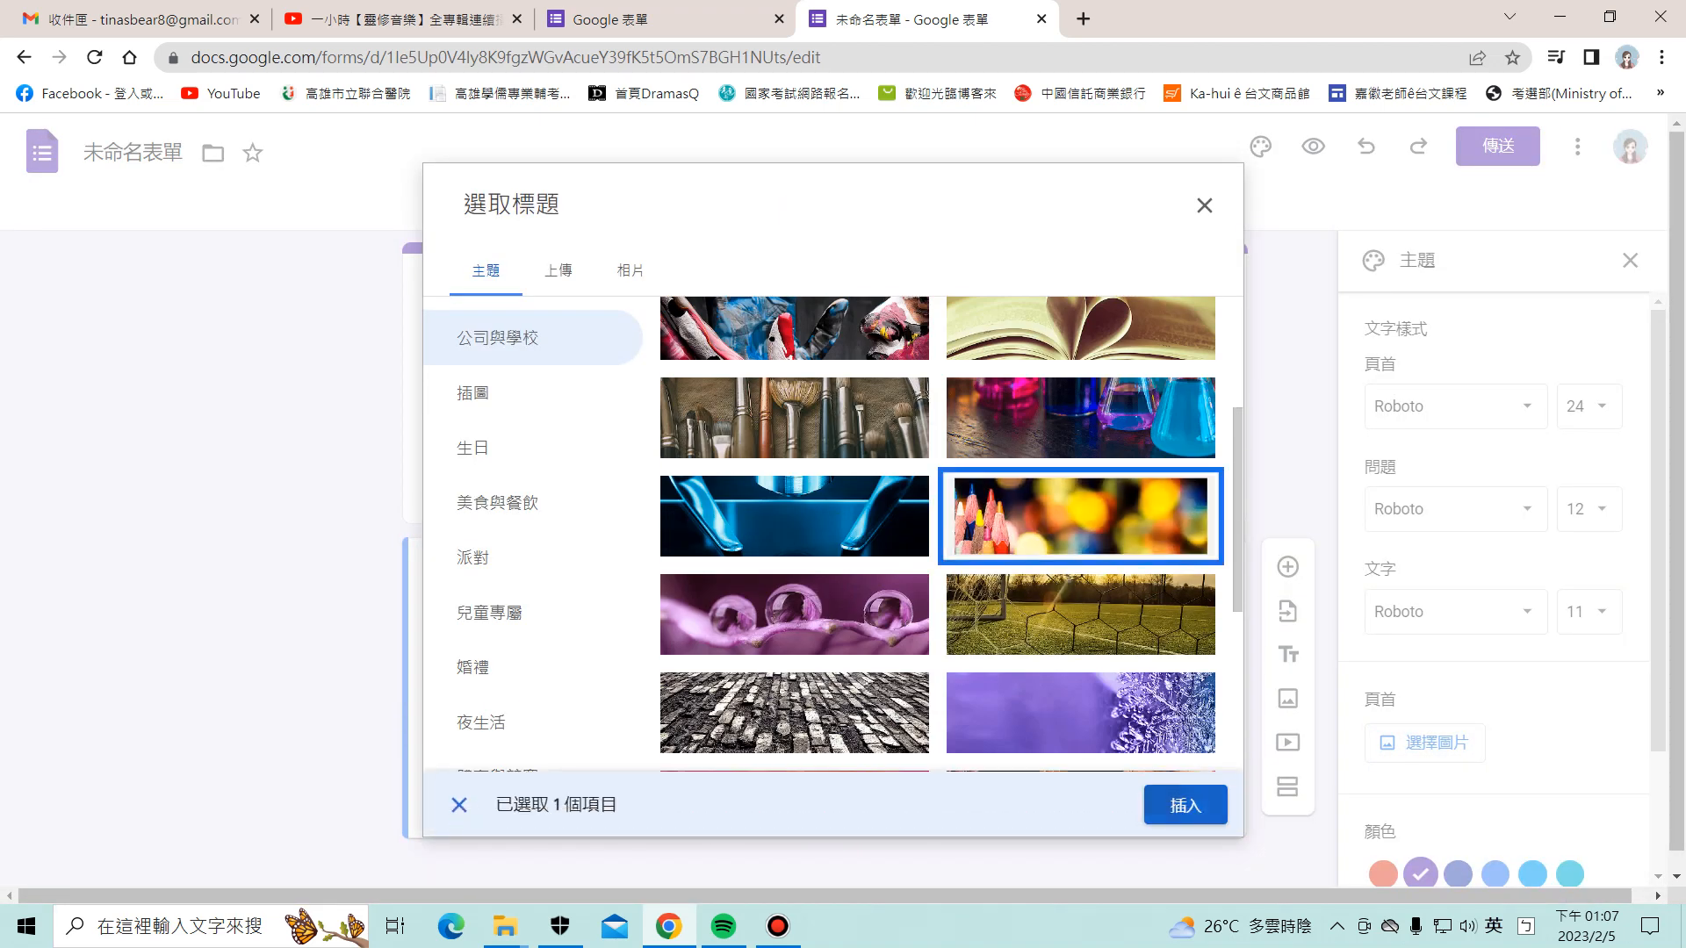
pyautogui.click(1186, 805)
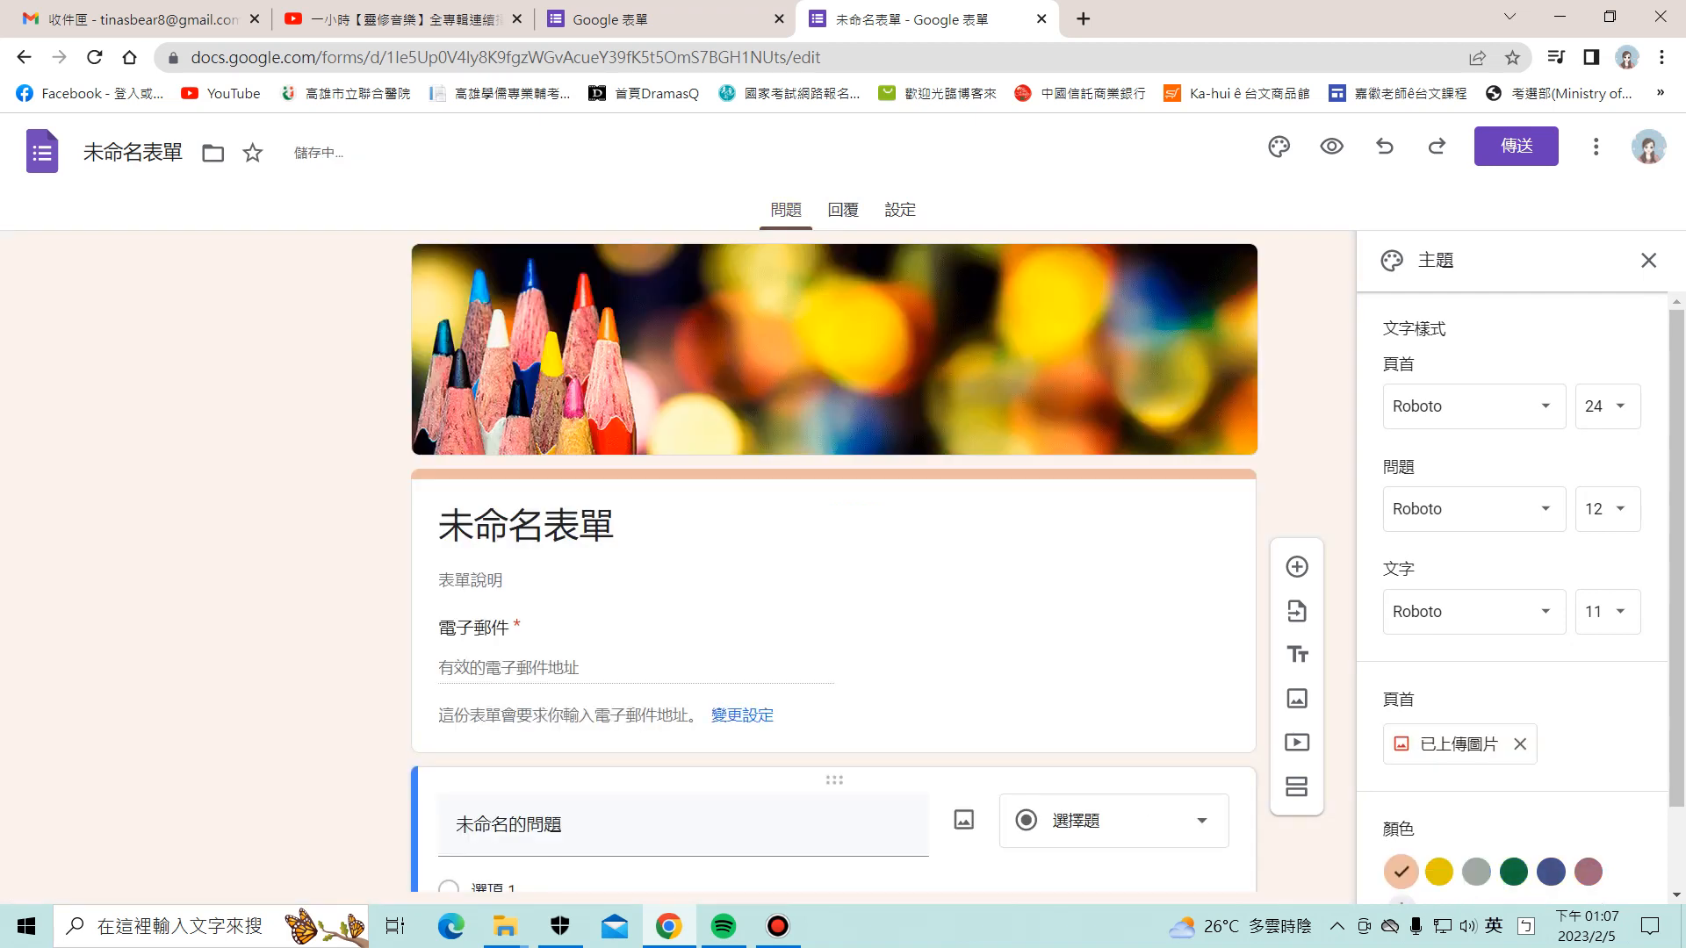
# Step: Choose the rose theme colour and a pale pink background
pyautogui.scroll(-3, 834, 562)
pyautogui.scroll(-2, 1512, 597)
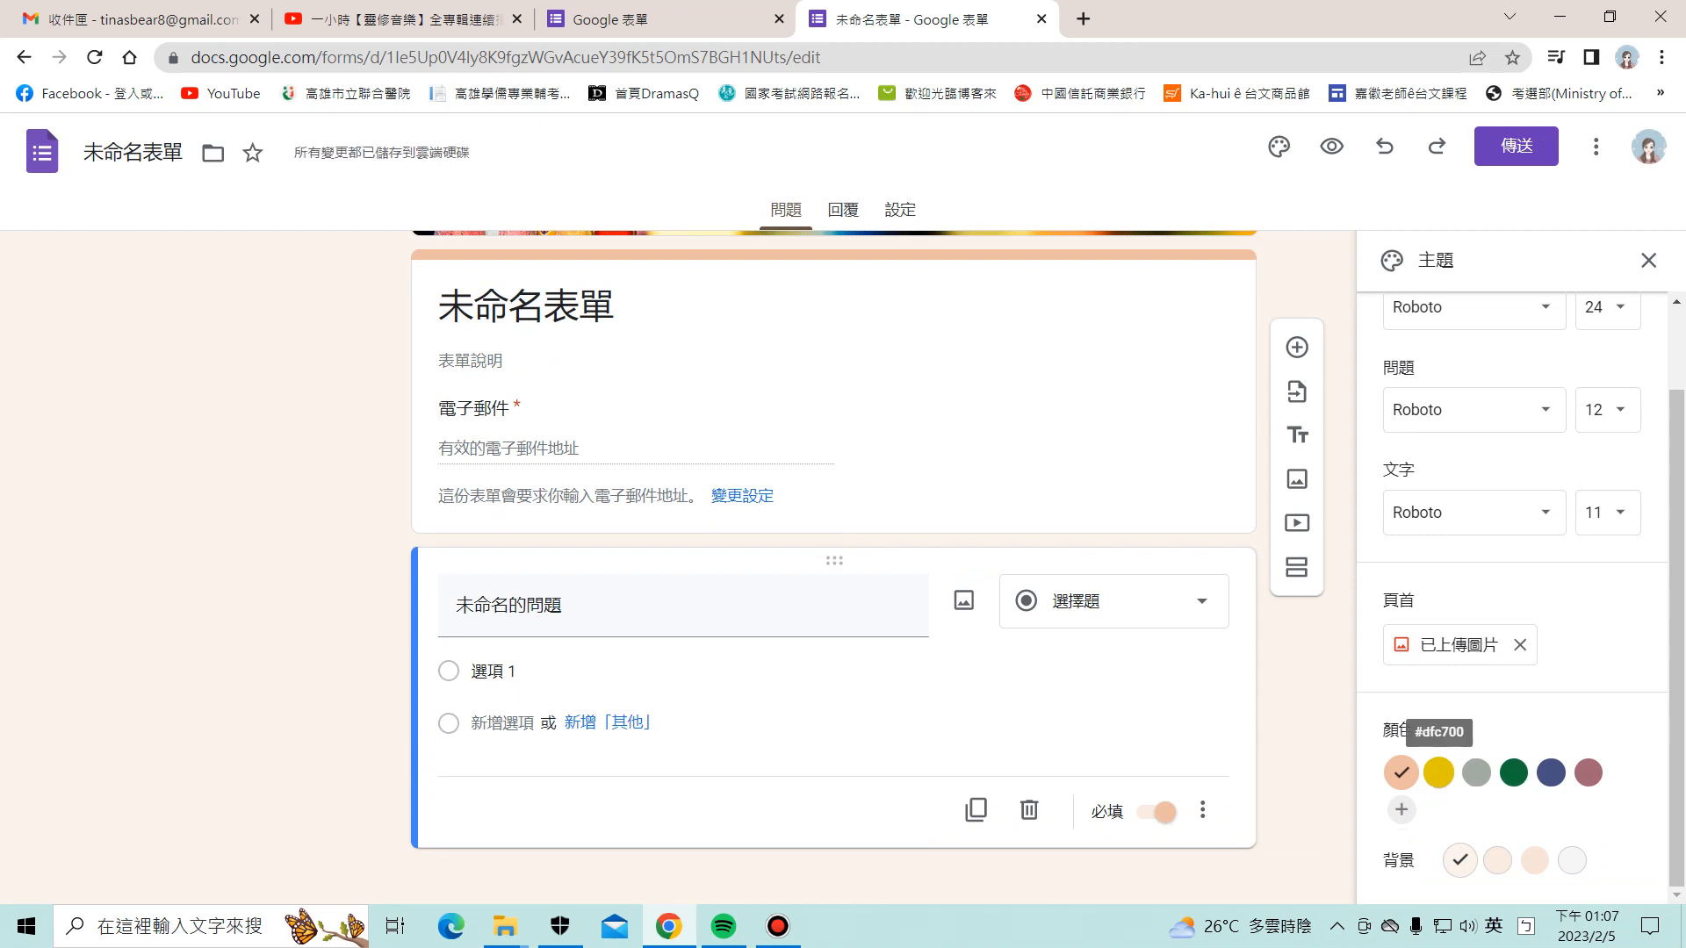
pyautogui.click(1589, 773)
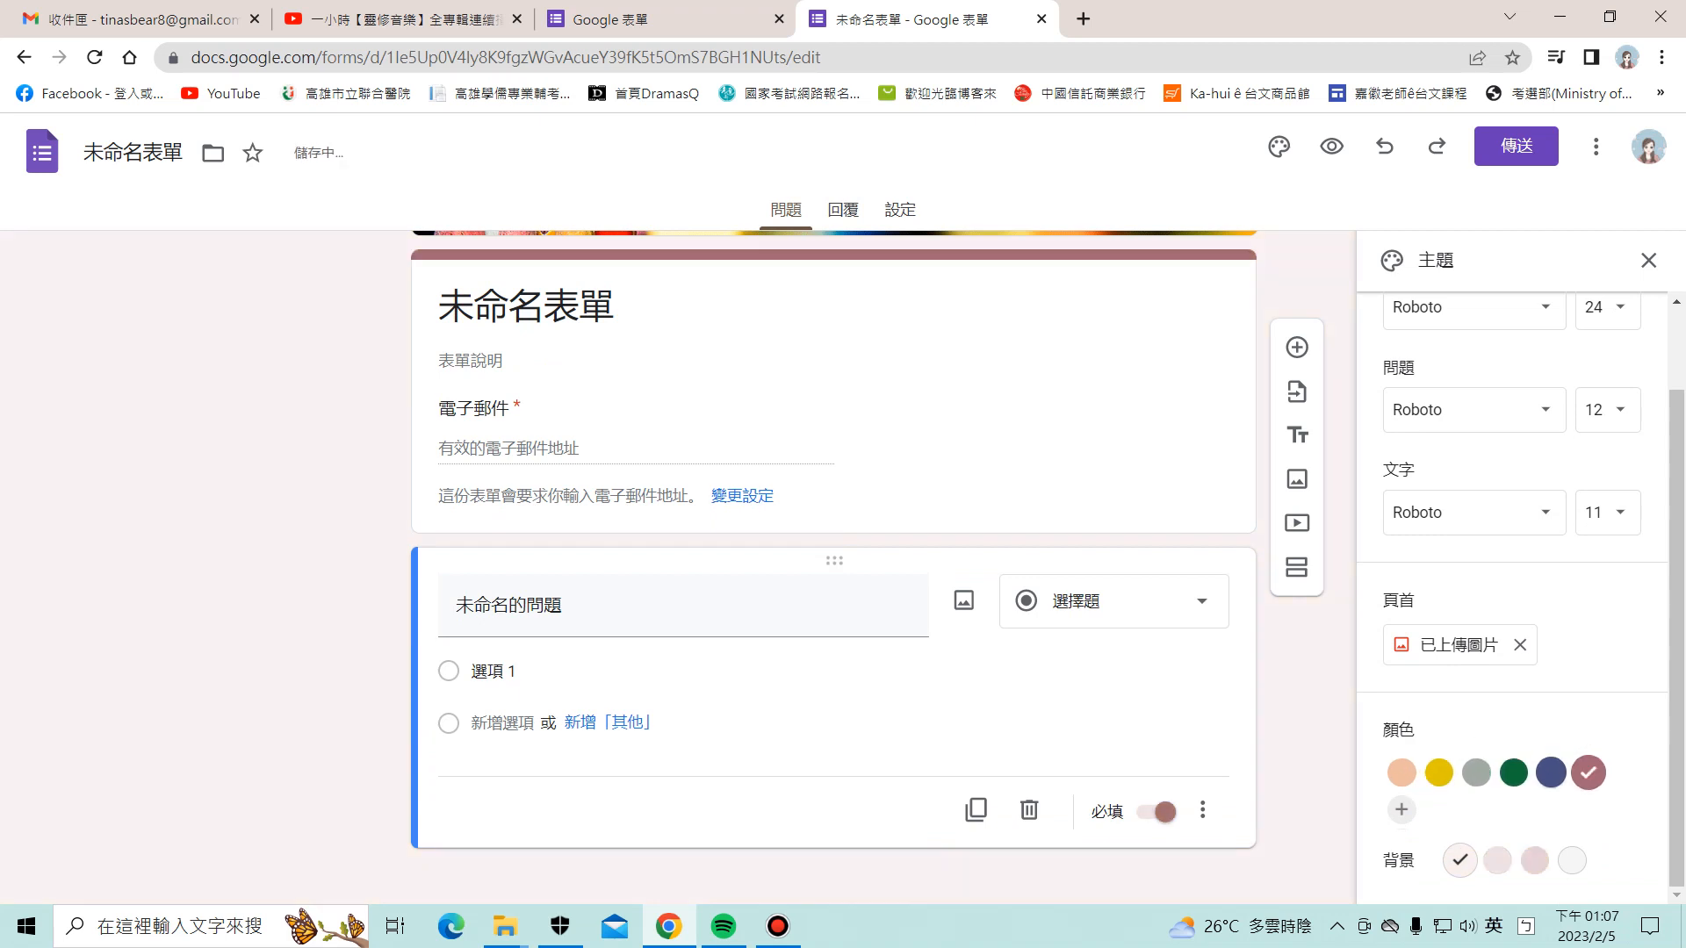
pyautogui.click(1534, 859)
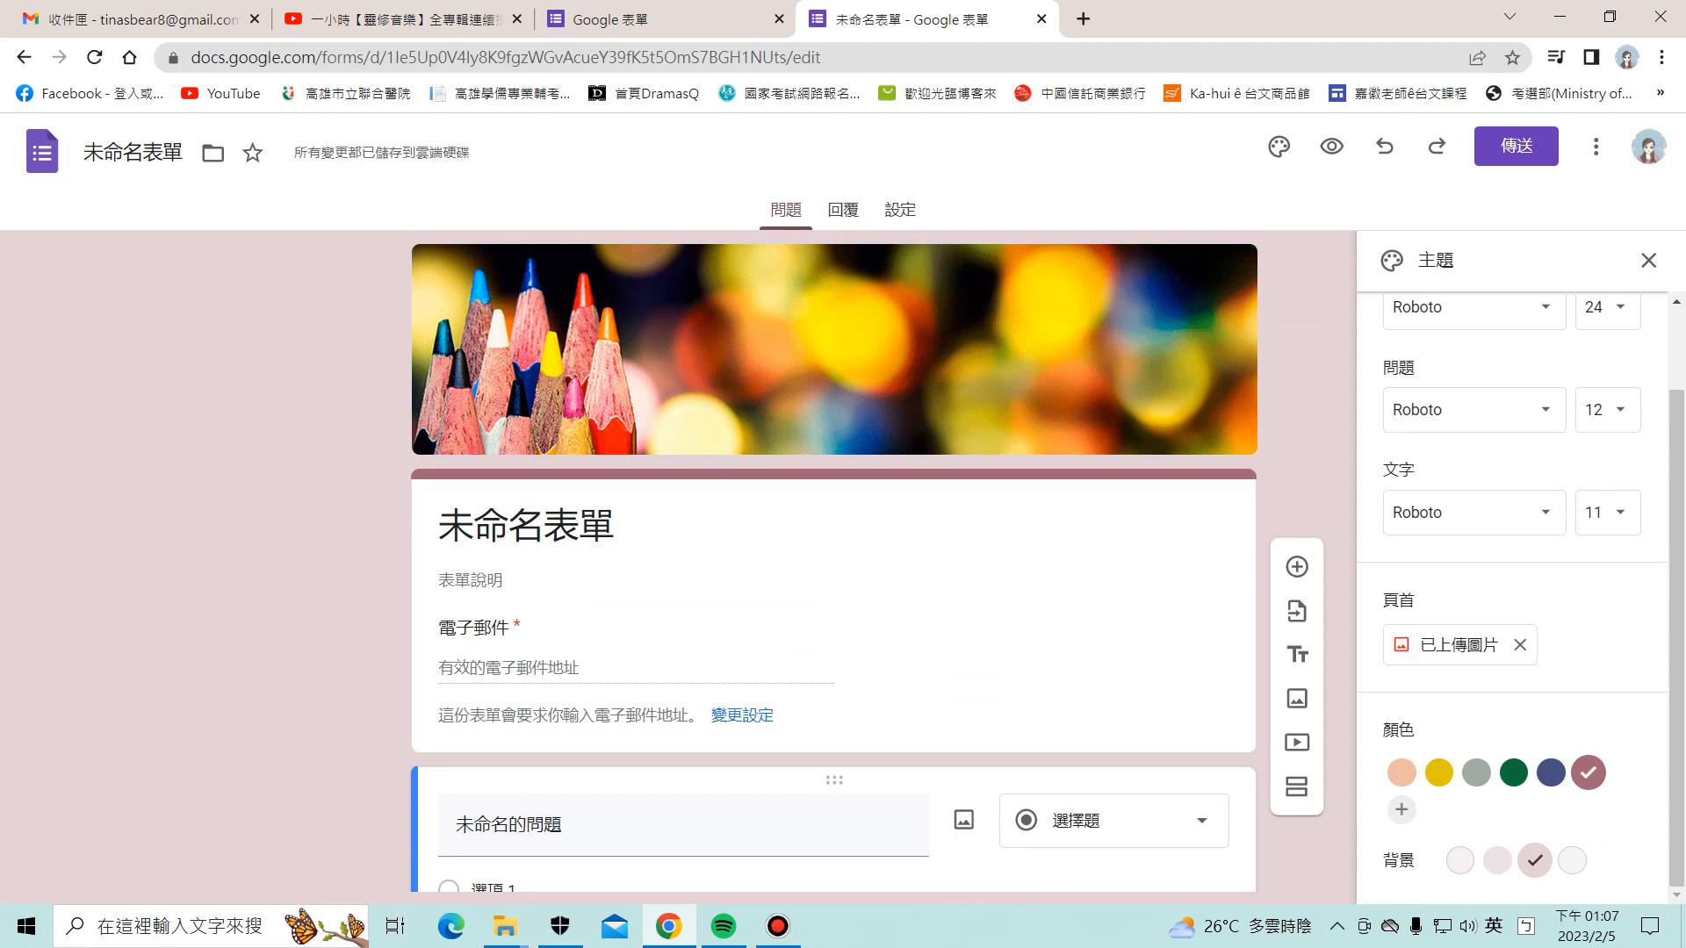
# Step: Replace the default title with 四年仔台語期尾考試評量 using Zhuyin input
pyautogui.click(616, 527)
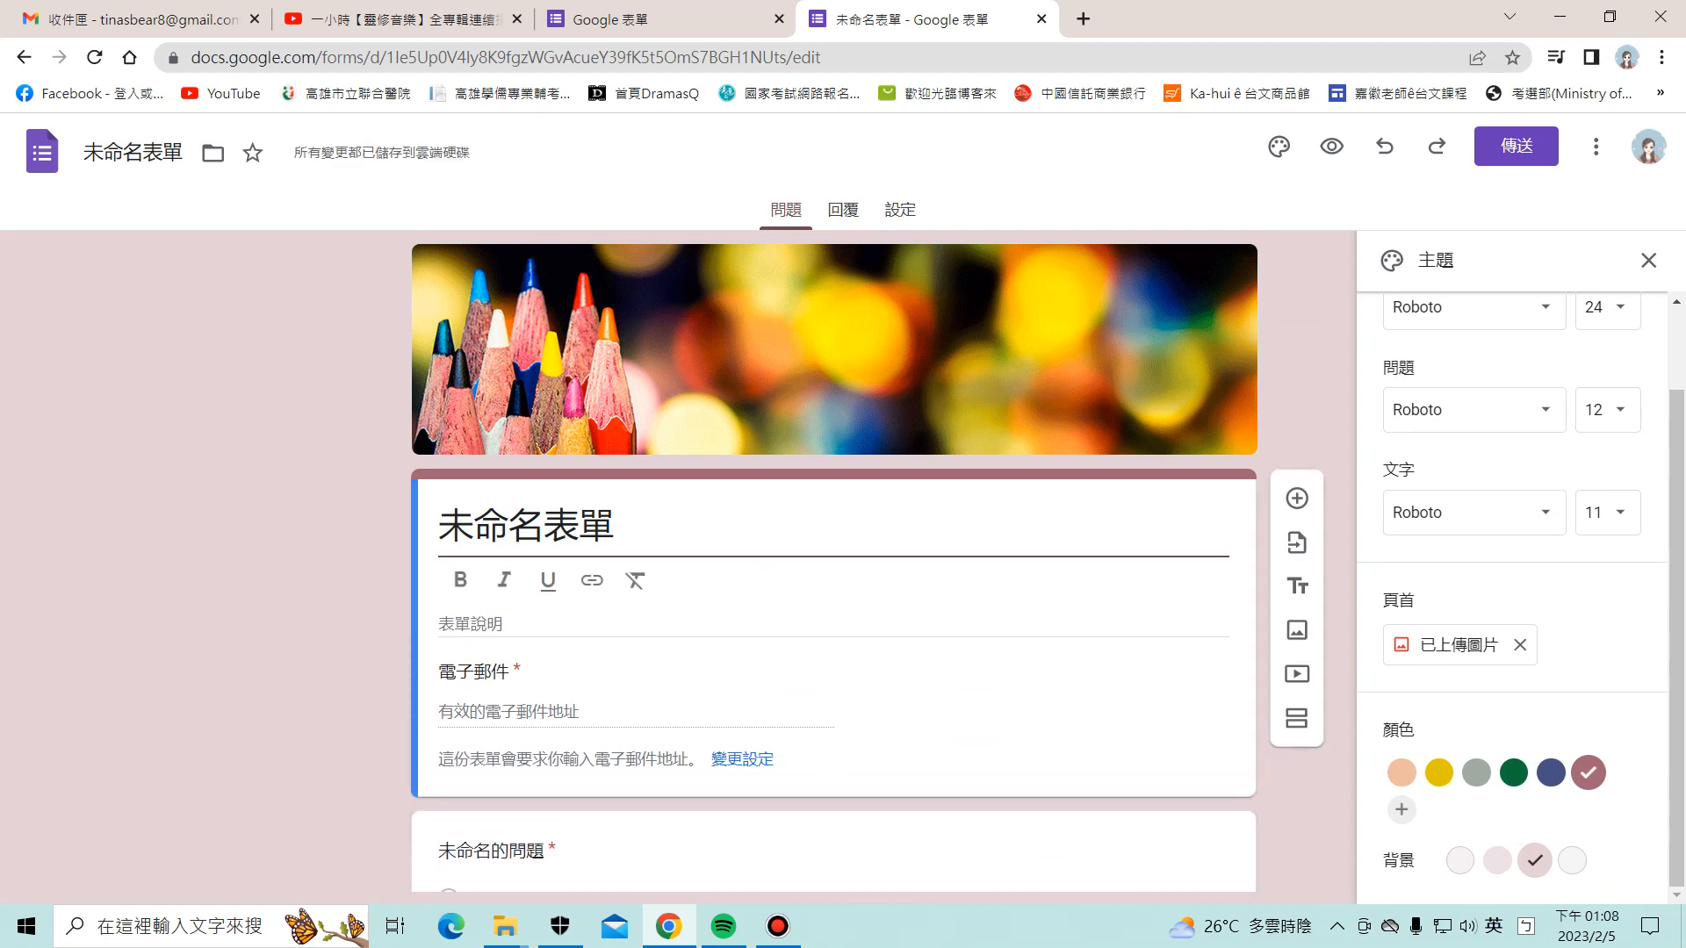
pyautogui.moveTo(617, 527); pyautogui.dragTo(439, 527)
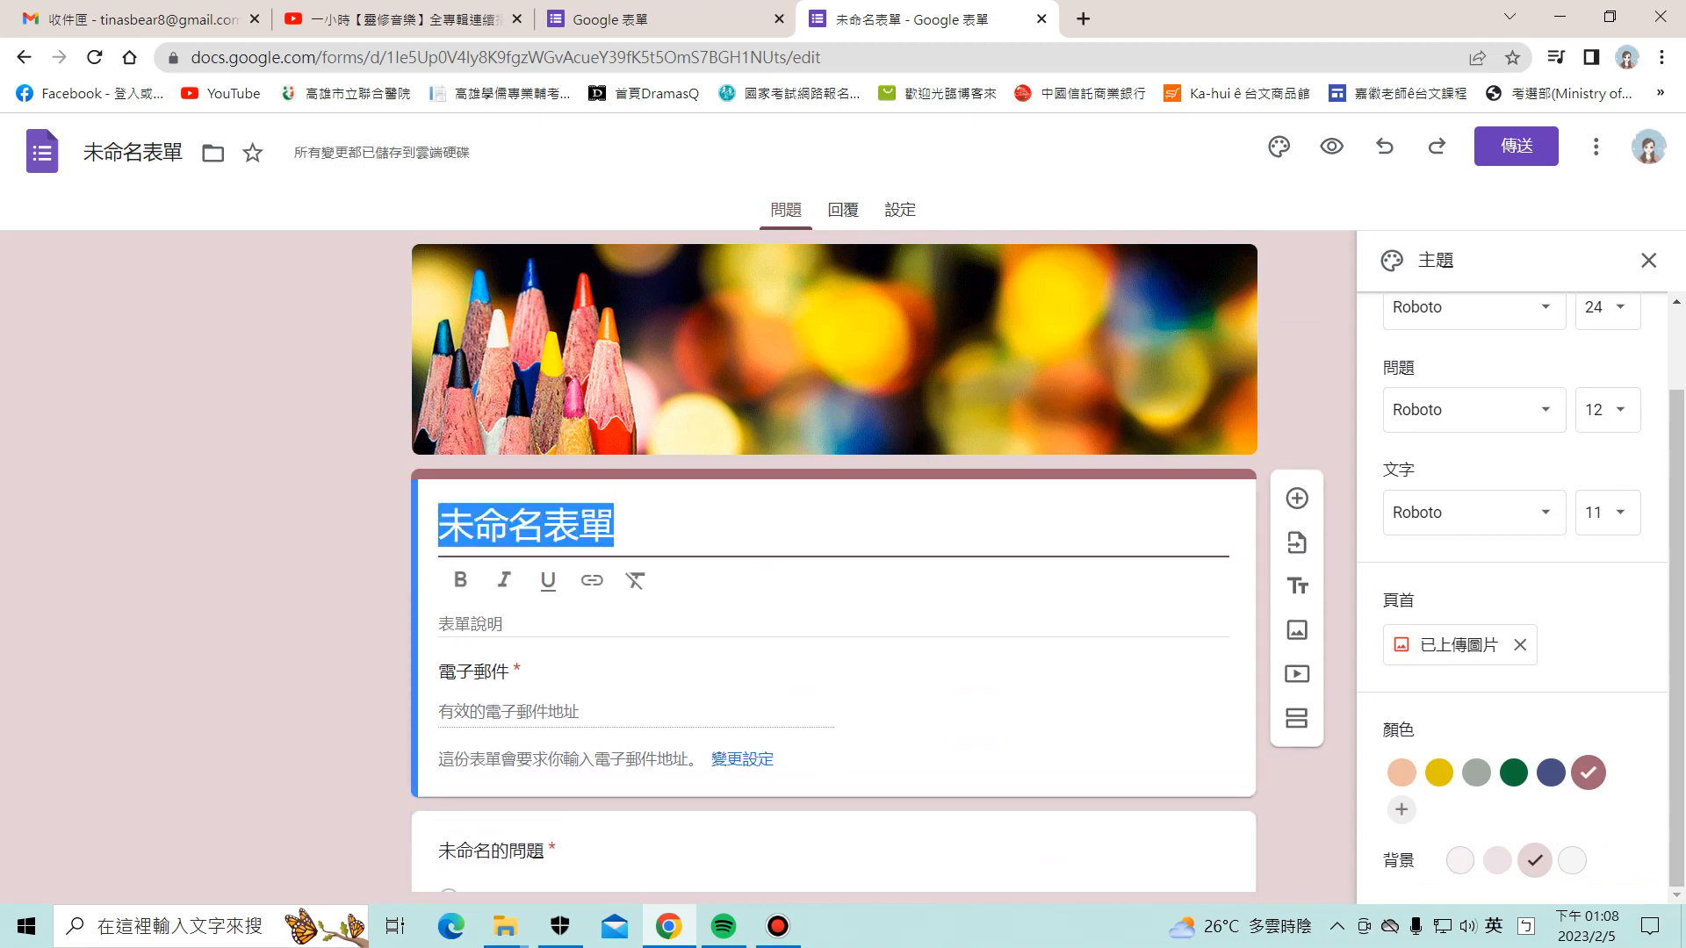
pyautogui.press('shift')
pyautogui.write('四你ㄗㄞˊ')
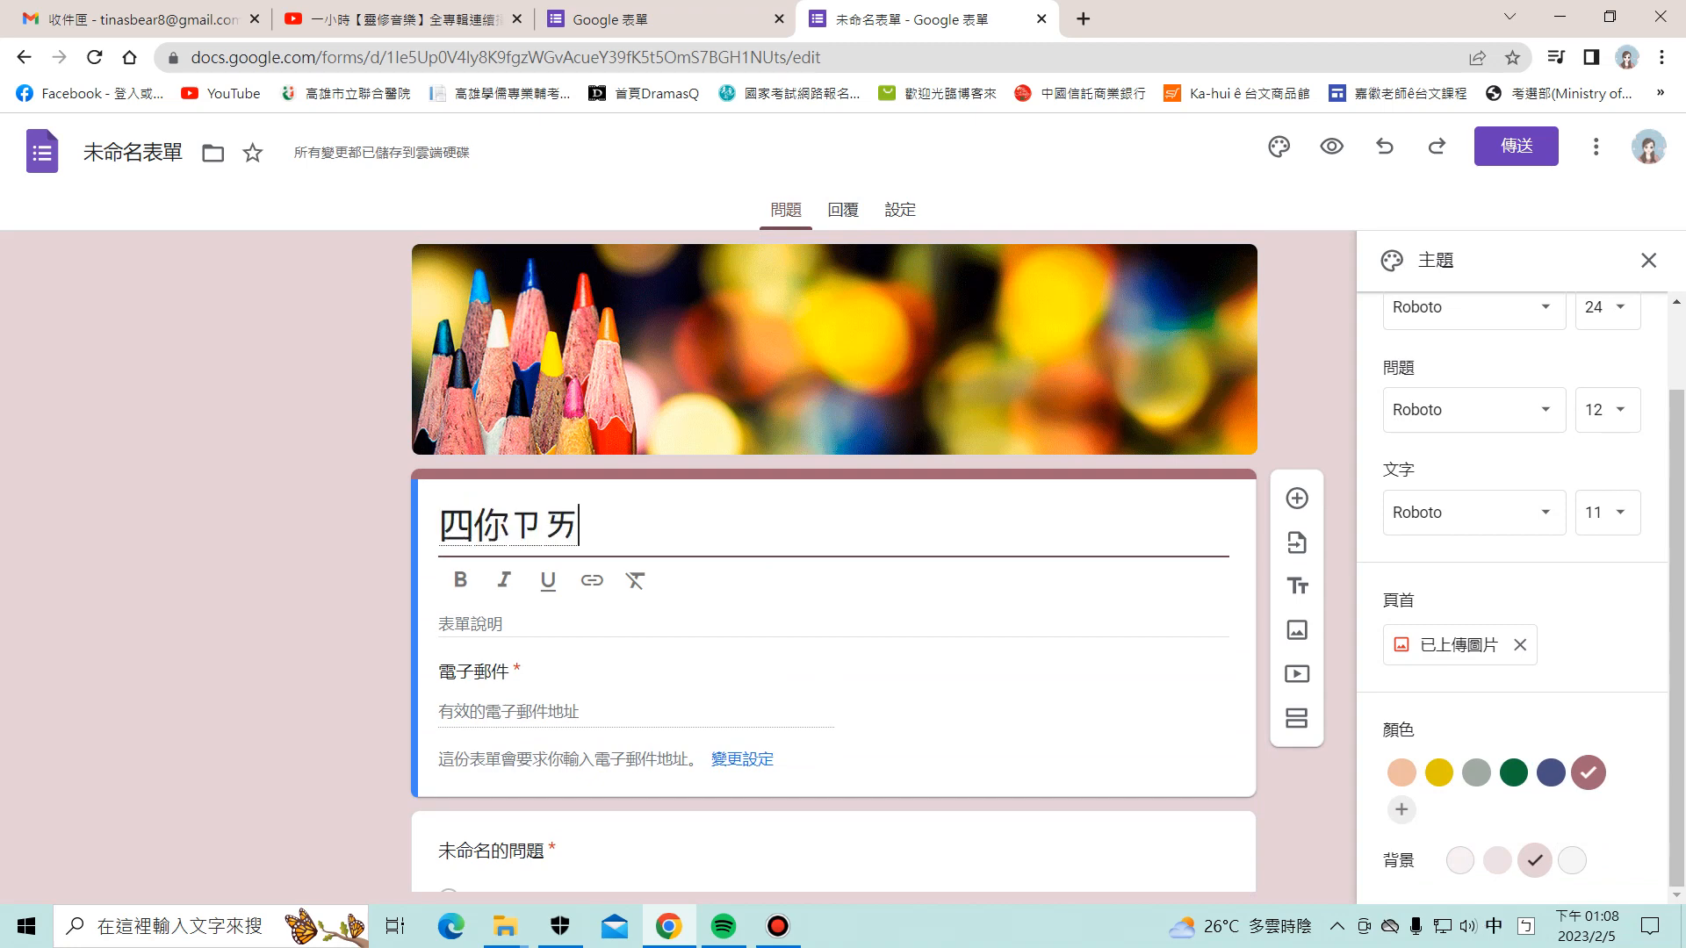
pyautogui.press('BackSpace')
pyautogui.press('BackSpace')
pyautogui.press('BackSpace')
pyautogui.press('BackSpace')
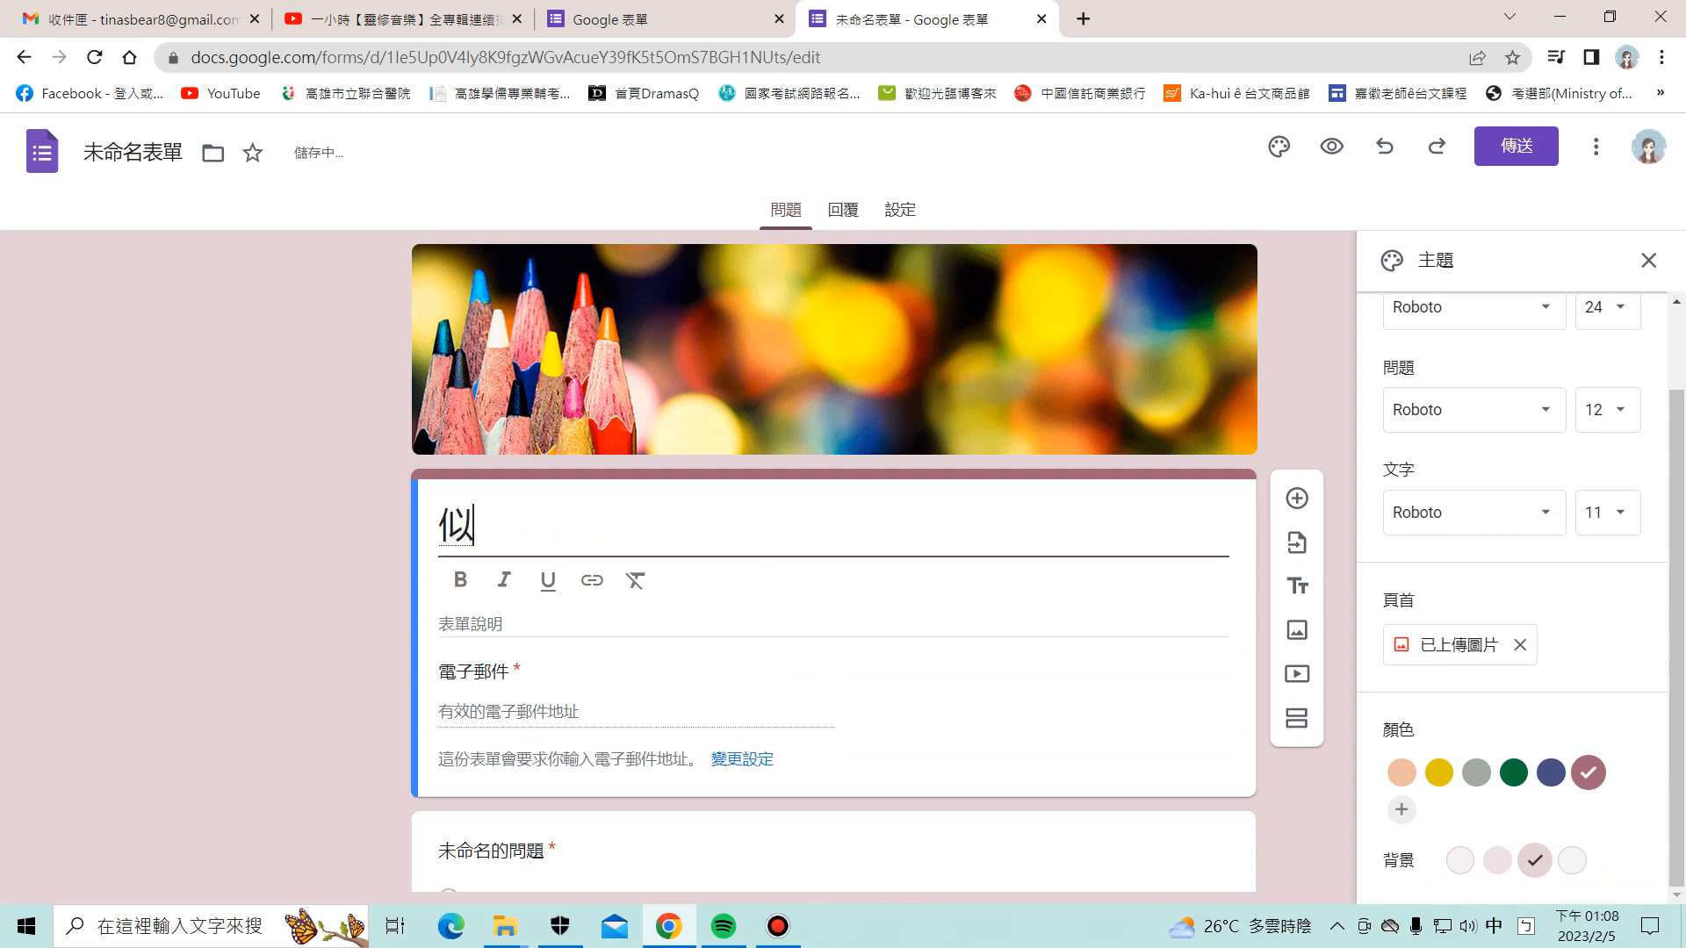
pyautogui.write('年ㄗㄞˇ')
pyautogui.press('Return')
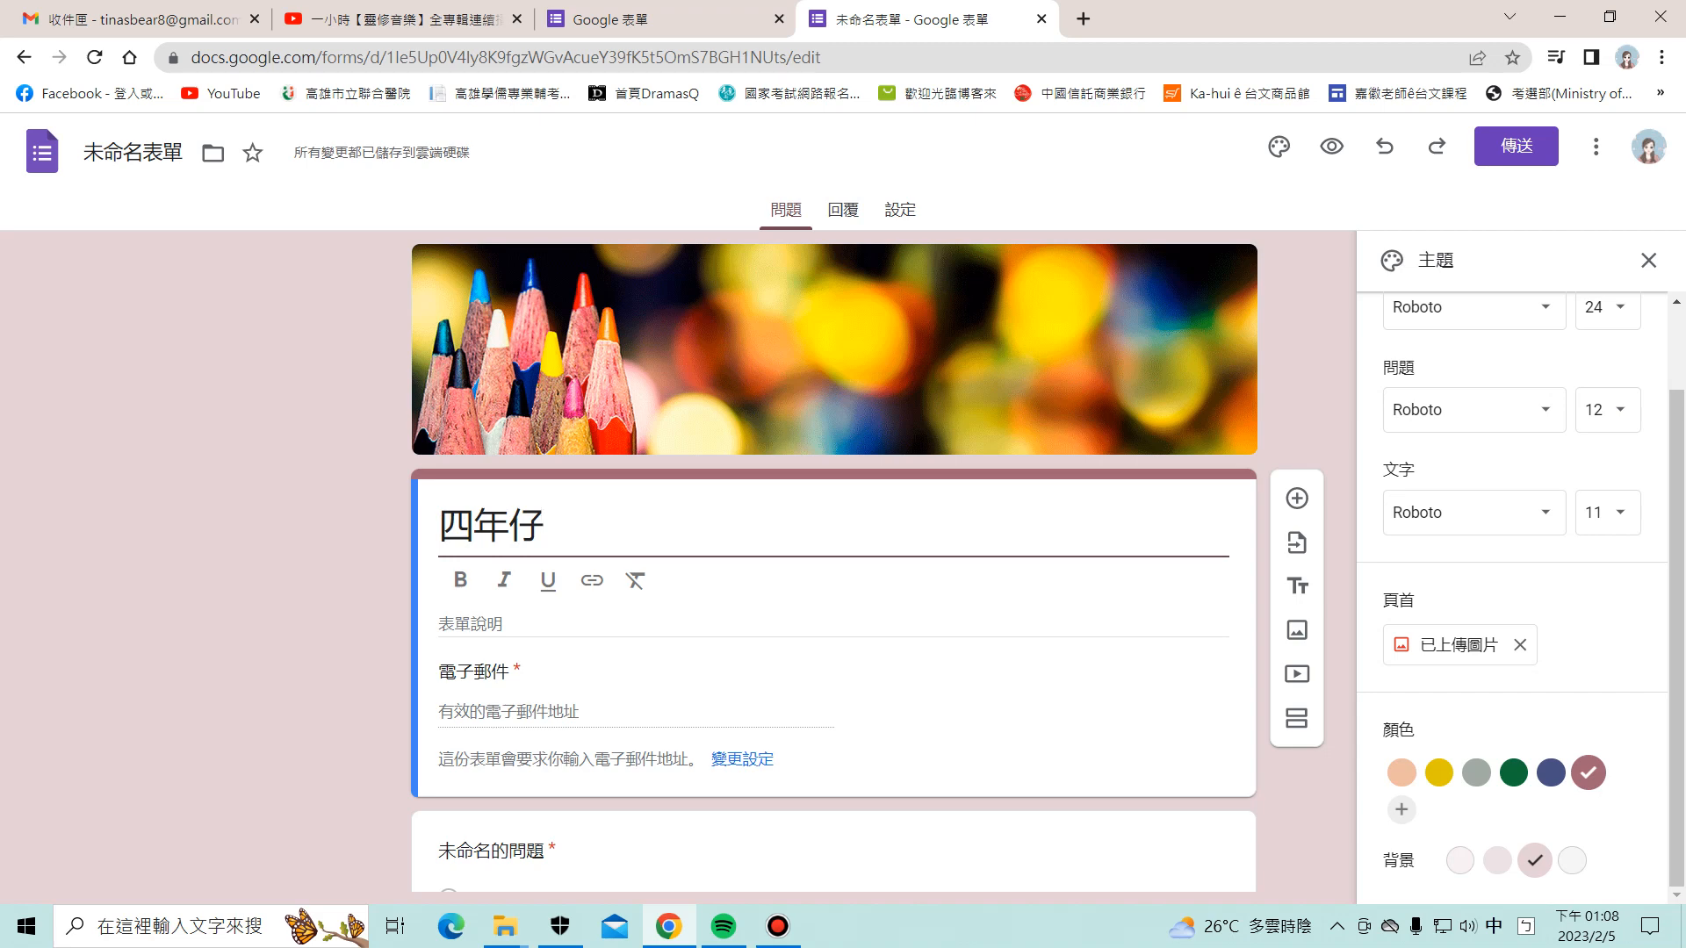
pyautogui.write('ㄊㄞˊㄩˇ')
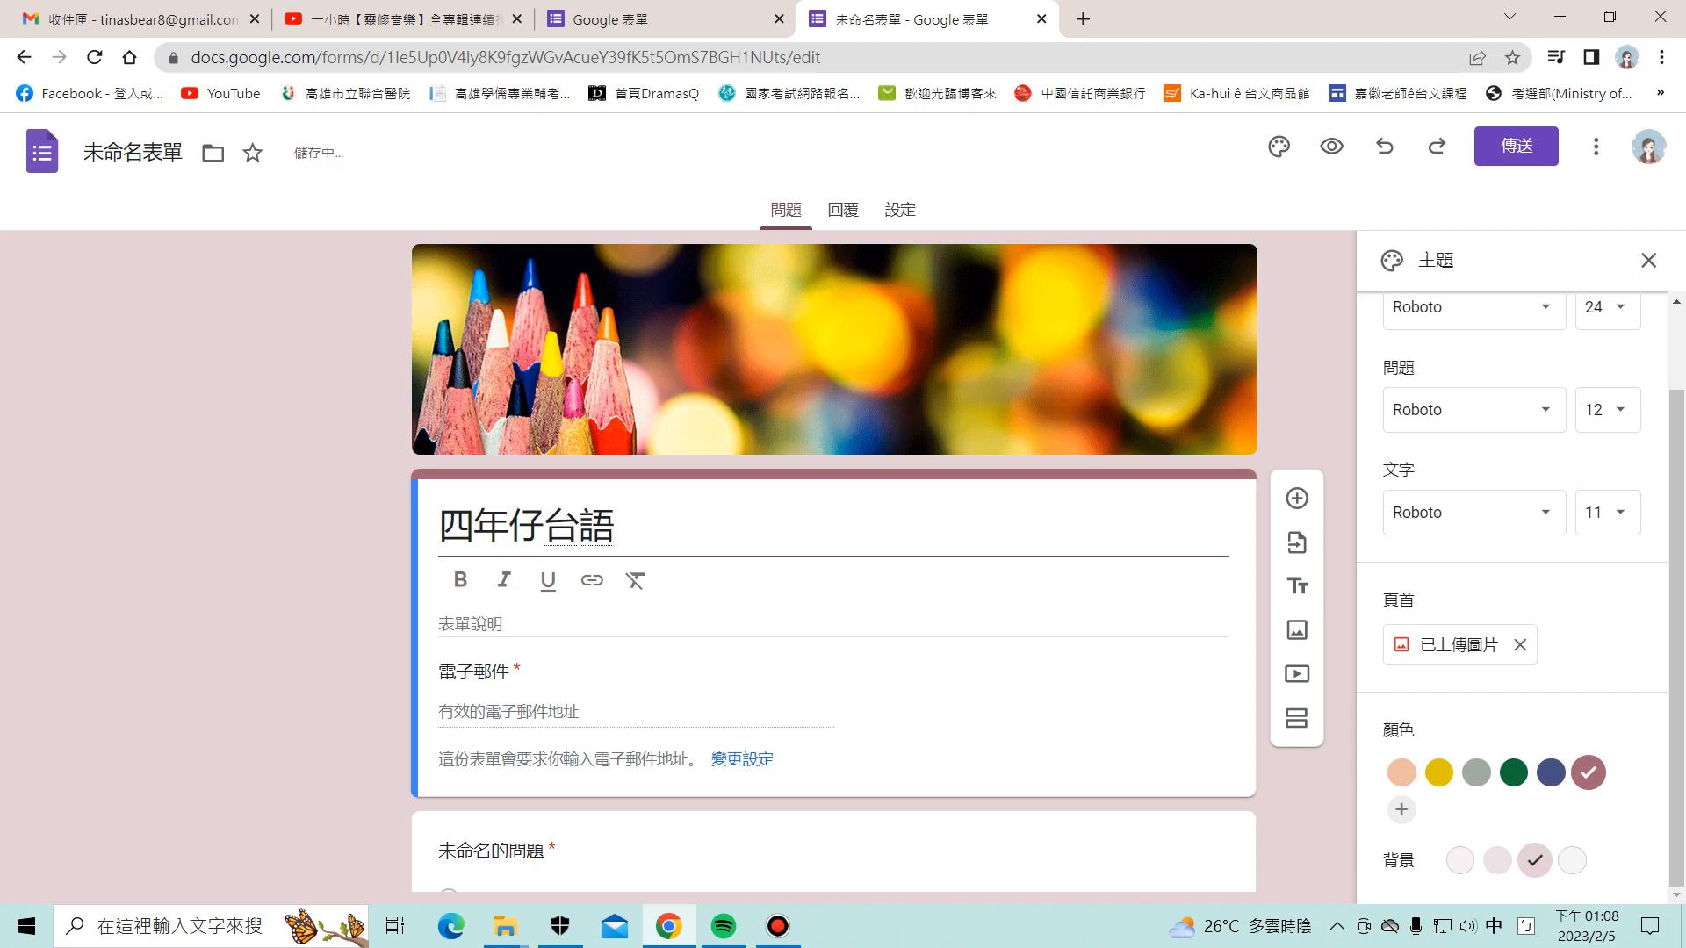
pyautogui.write('ㄑㄧˊㄨㄟˇ')
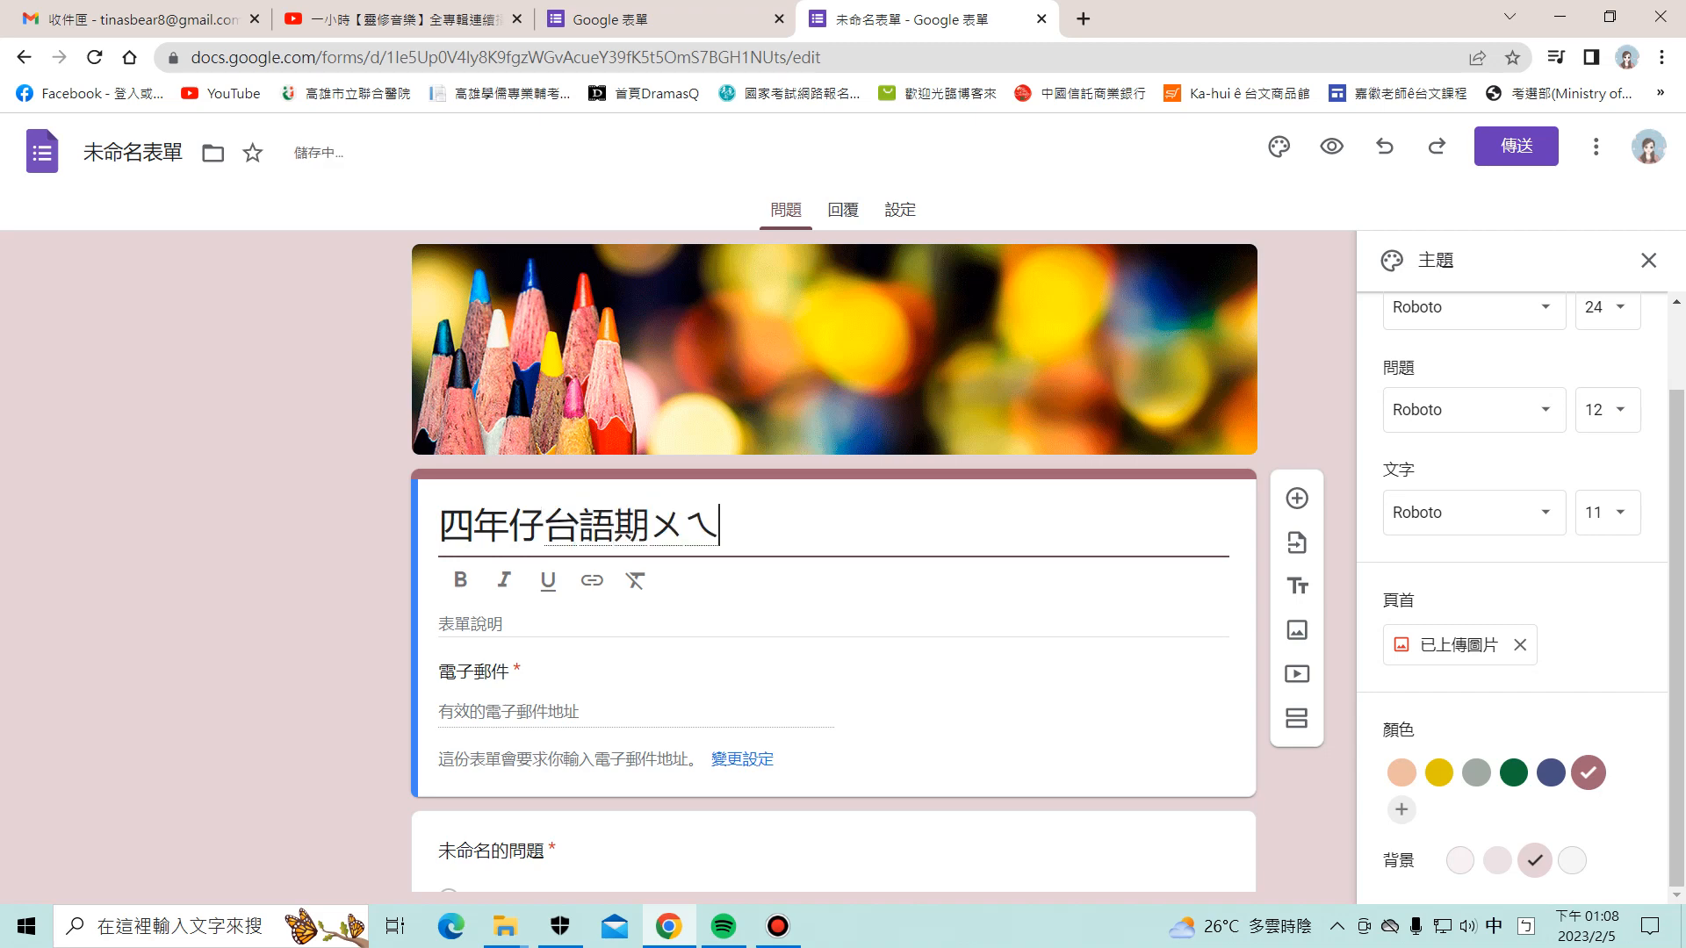
pyautogui.press('Return')
pyautogui.write('ㄎㄠˇㄕˋ')
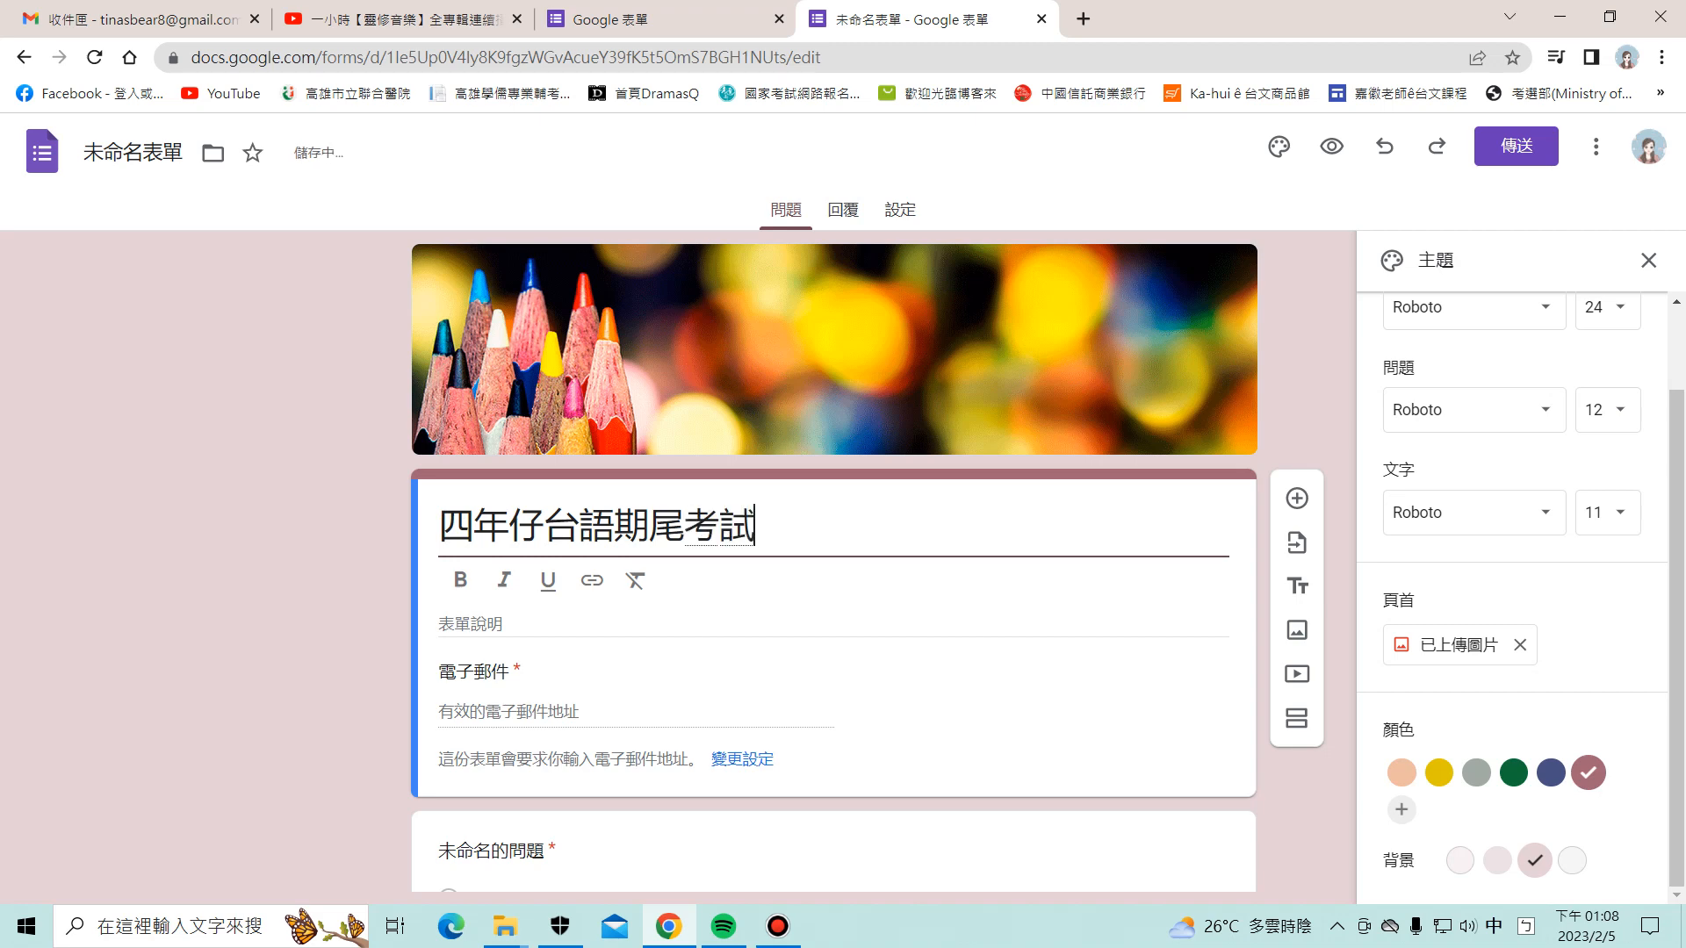
pyautogui.press('Return')
pyautogui.write('ㄆㄧㄥˊㄌㄧㄤˊ')
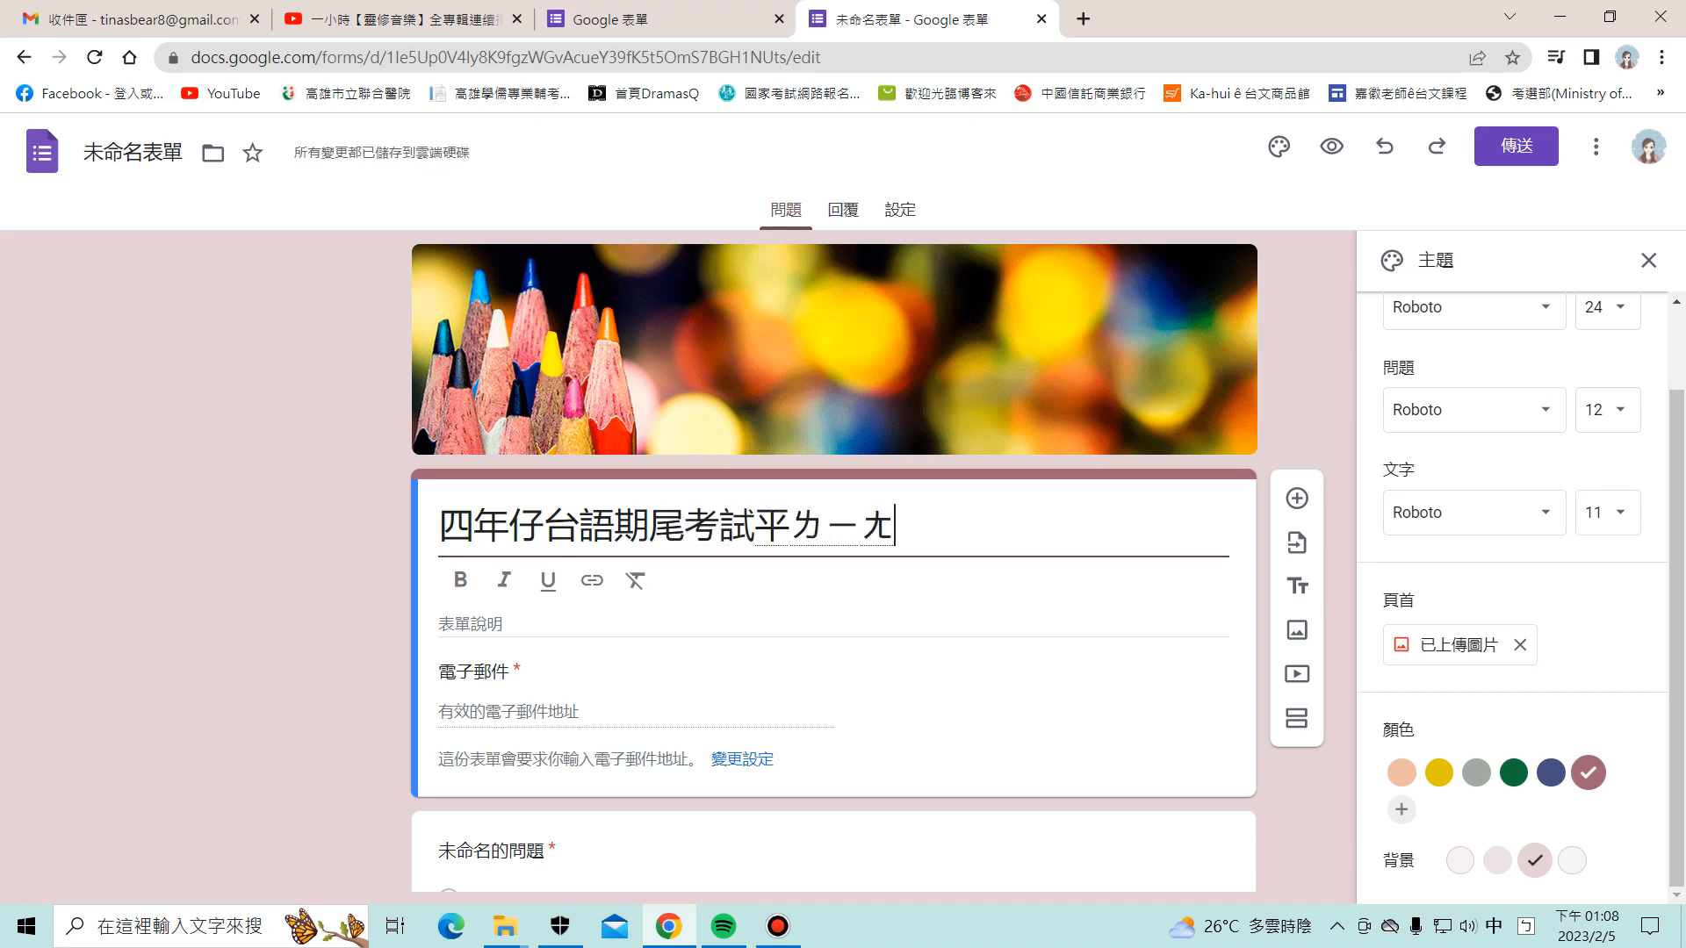
pyautogui.press('Return')
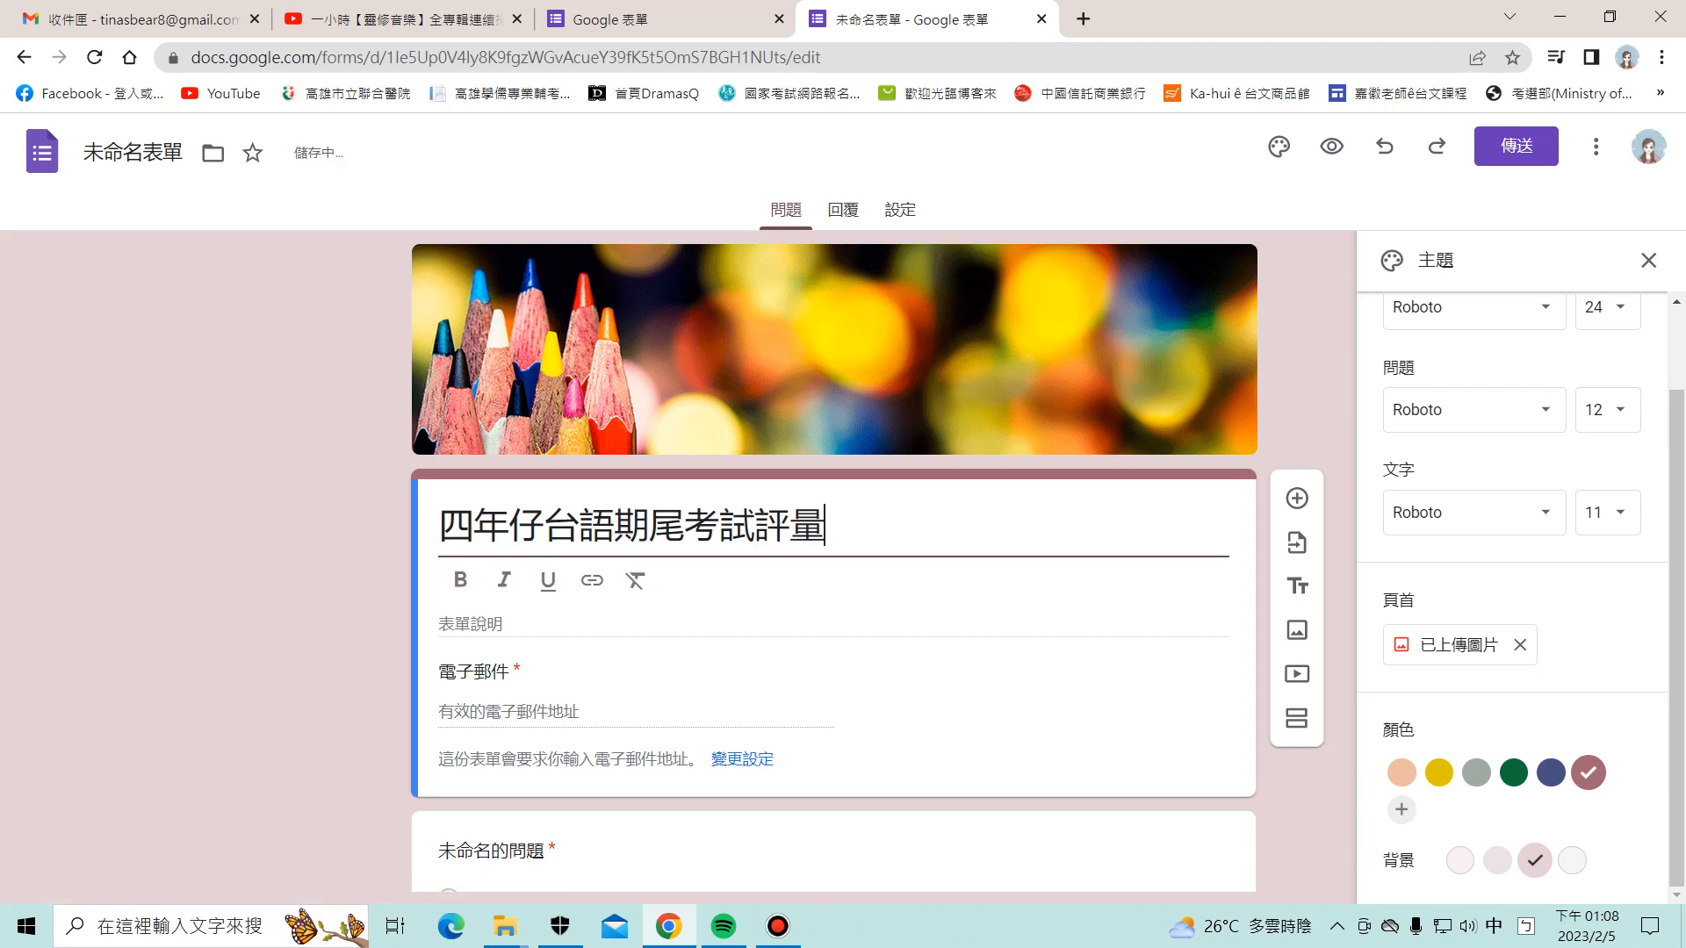
# Step: Prefix the title with the school name 中山國小
pyautogui.click(439, 525)
pyautogui.write('ㄓㄨㄥ ㄕㄢ')
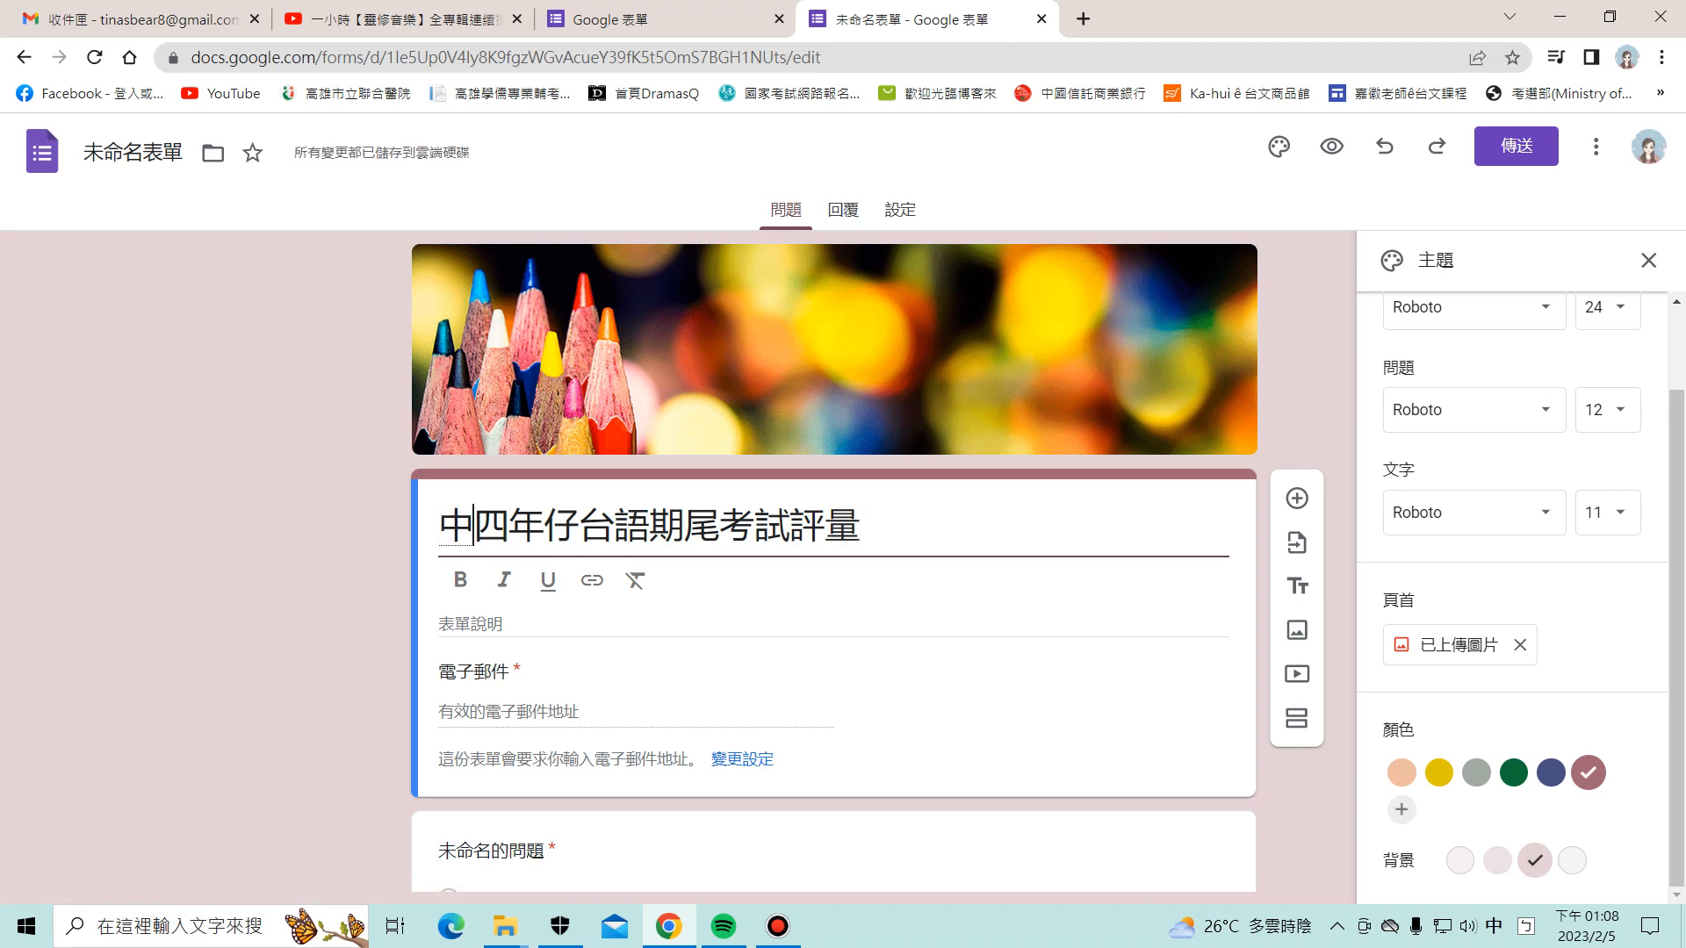
pyautogui.write(' ㄍㄨㄛˊㄒㄧㄠˇ')
pyautogui.press('Return')
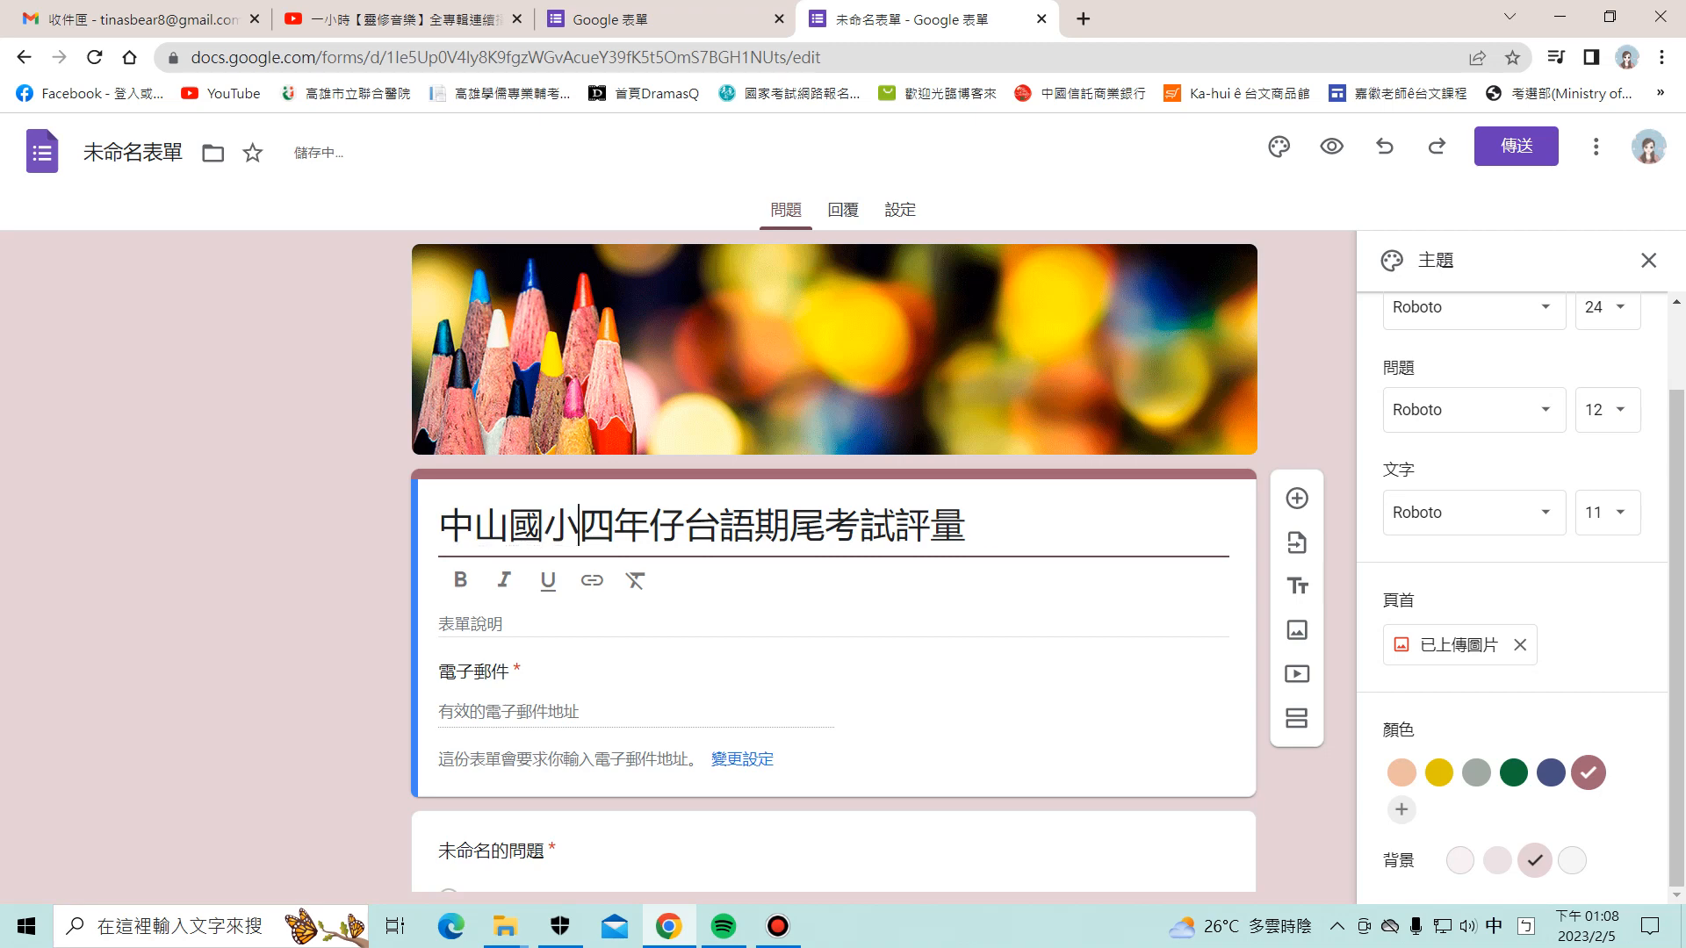
# Step: Start the description with the date 2023/01/08 followed by 準時交
pyautogui.click(500, 624)
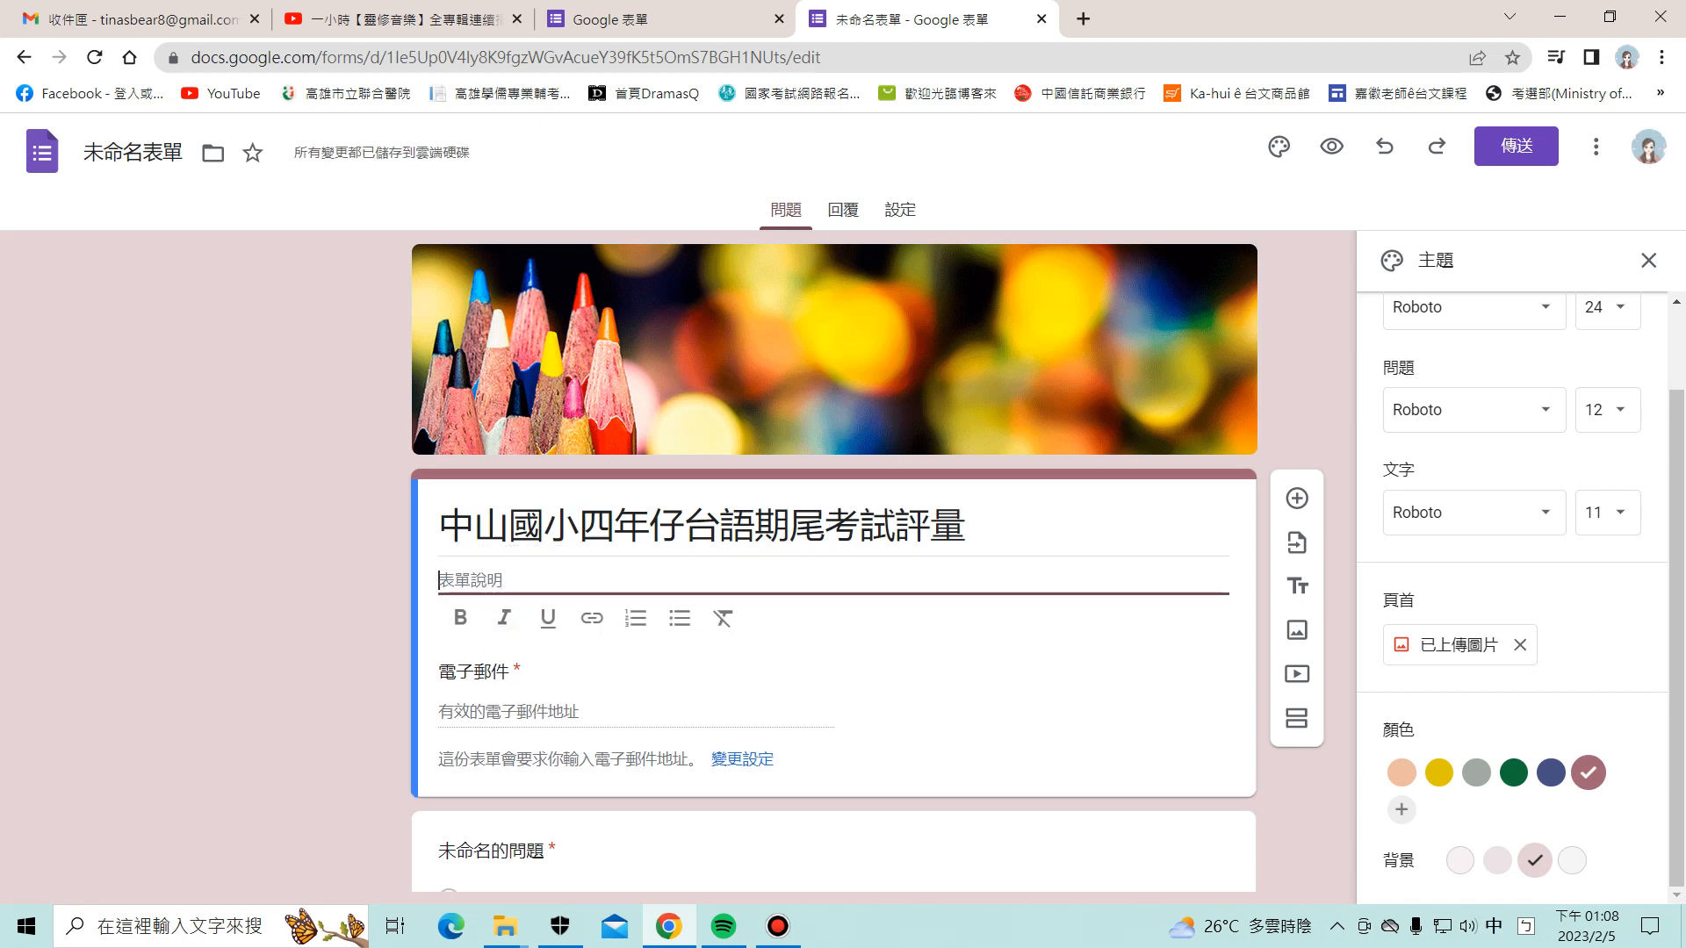
pyautogui.write('2023/')
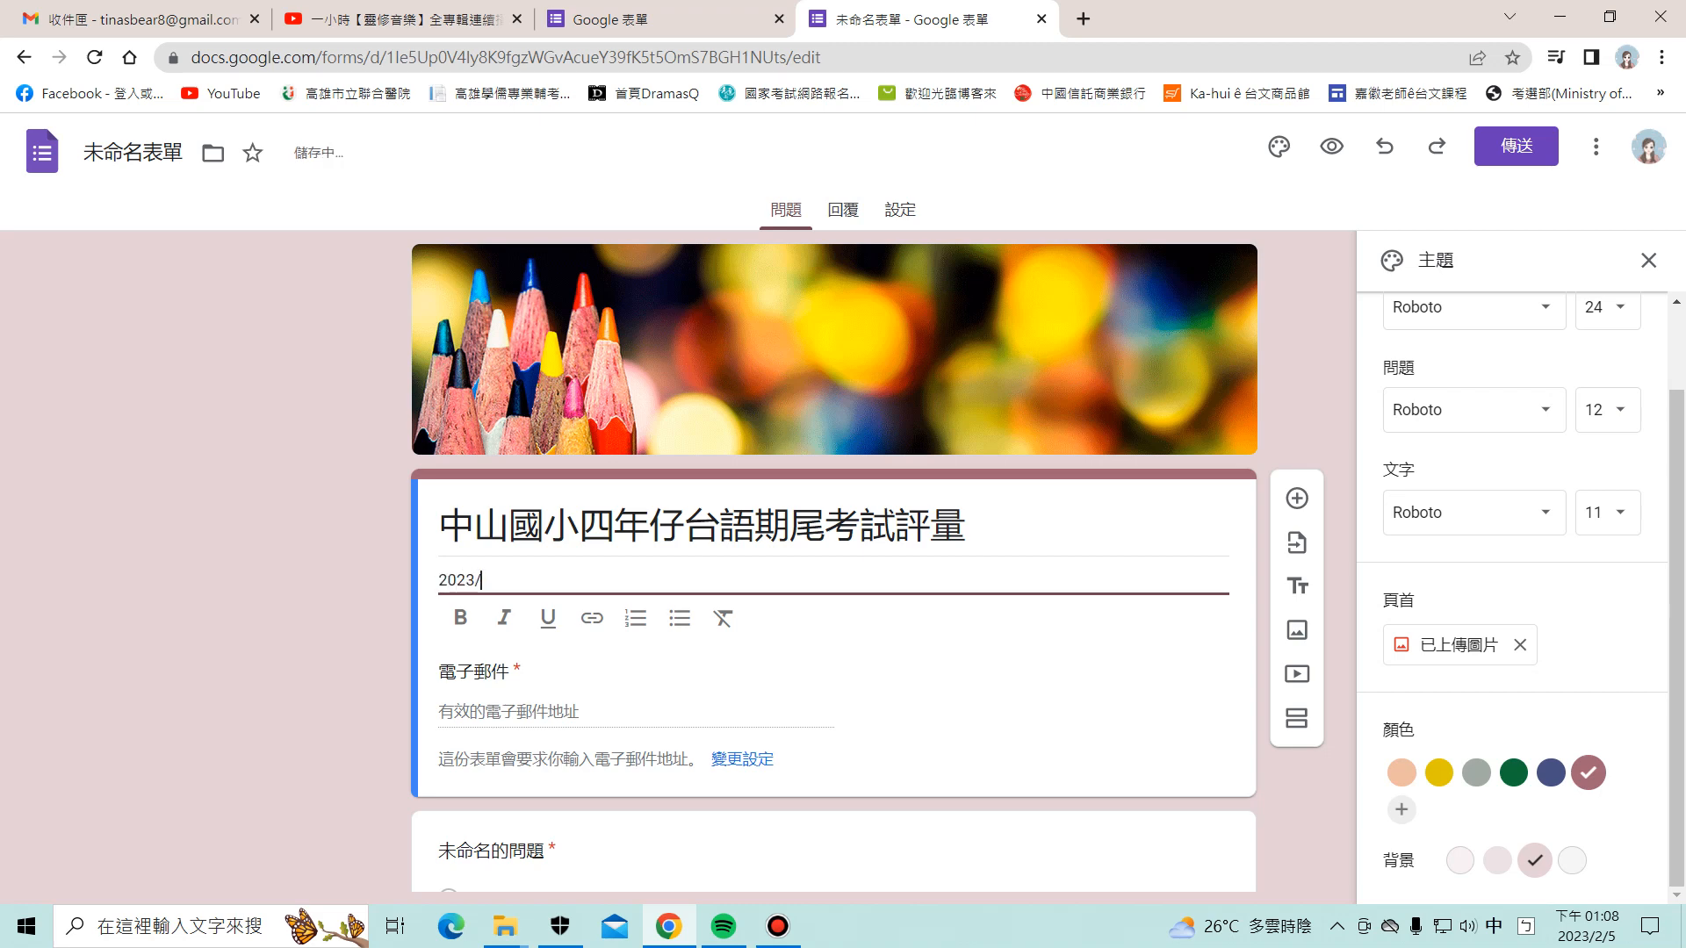
pyautogui.write('01/08')
pyautogui.press('Return')
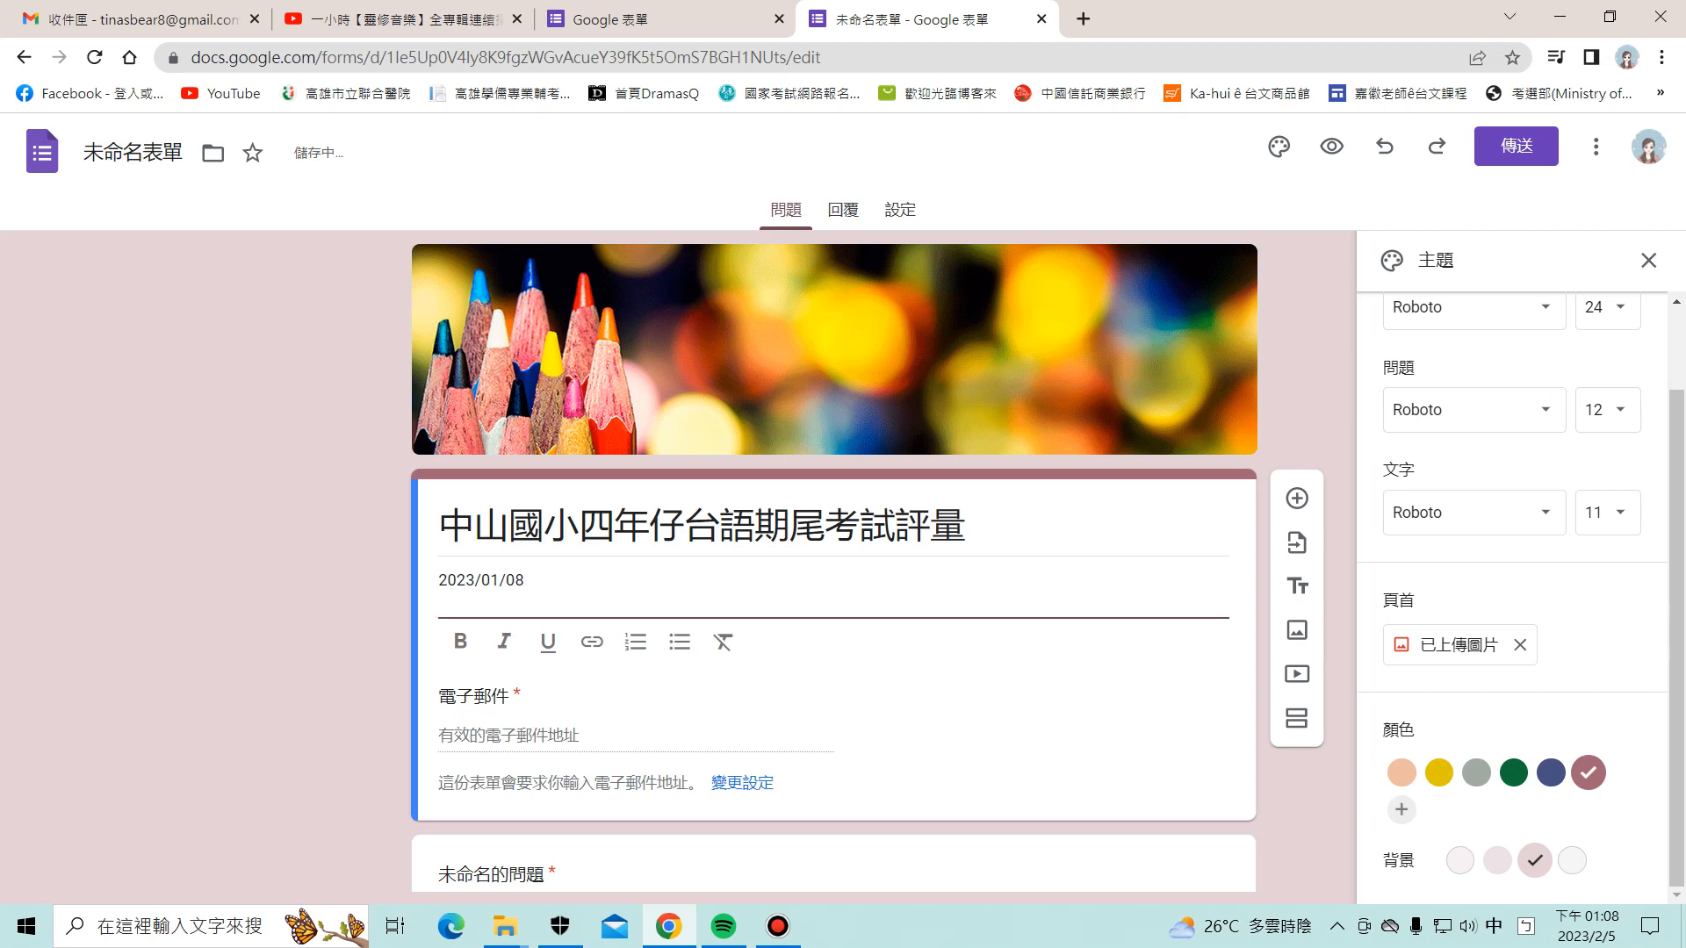
pyautogui.press('BackSpace')
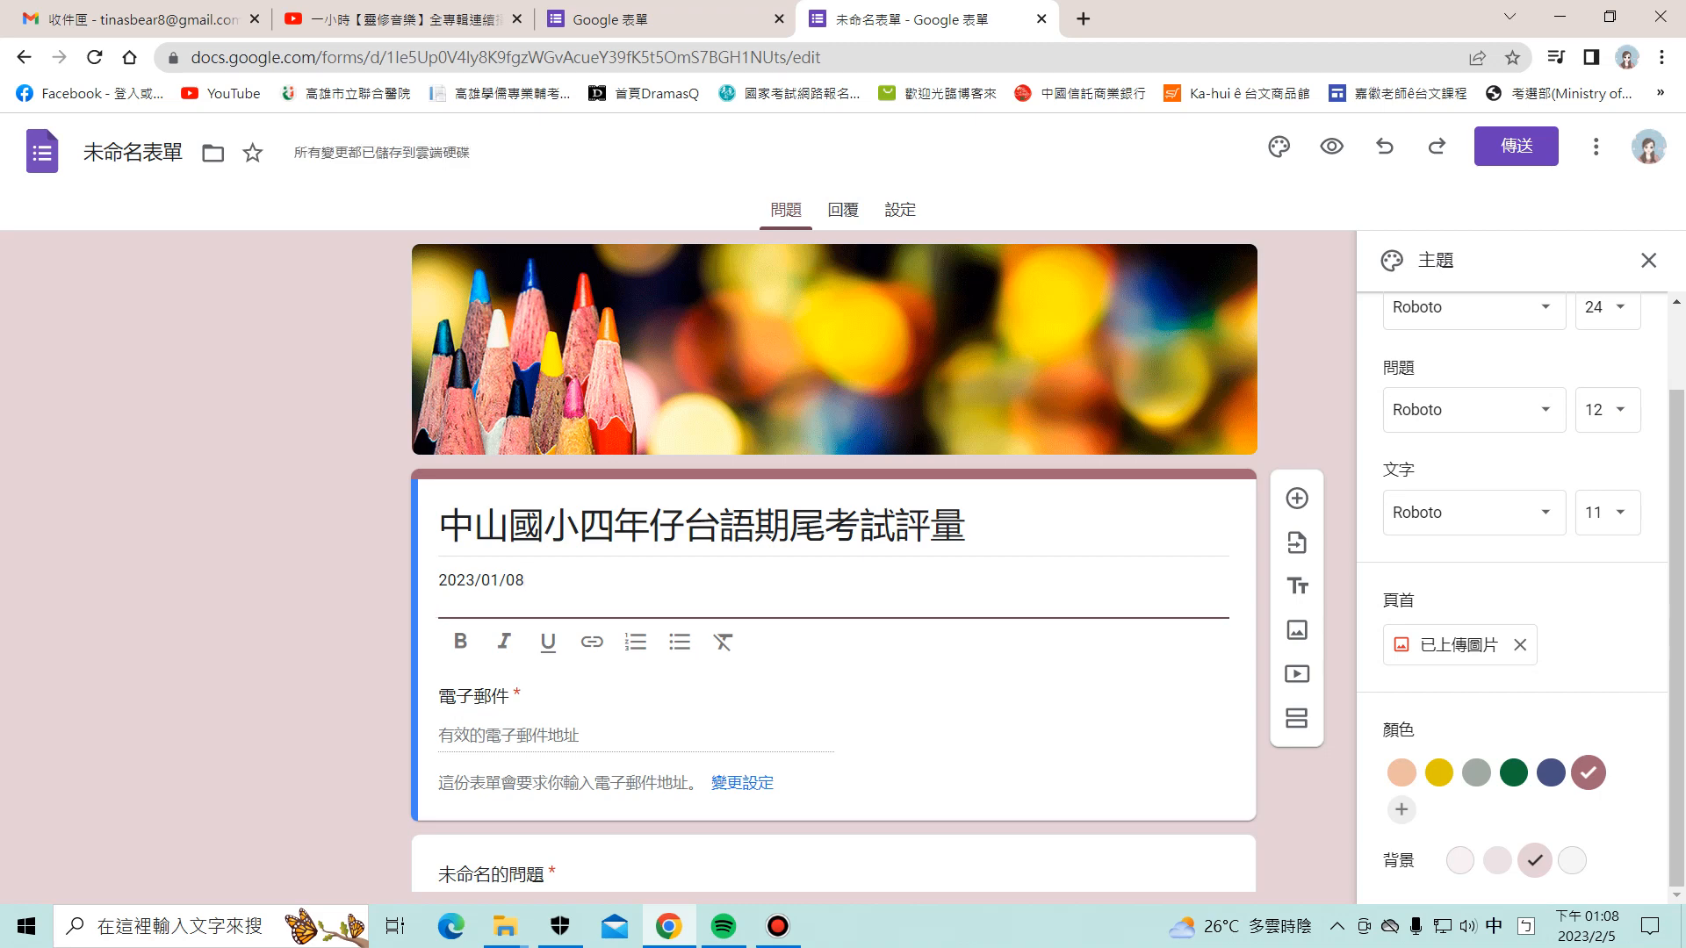
pyautogui.write('準時交')
pyautogui.press('Return')
# Step: Insert 按時6:00 between the date and 準時交
pyautogui.press('Left')
pyautogui.press('Left')
pyautogui.press('Left')
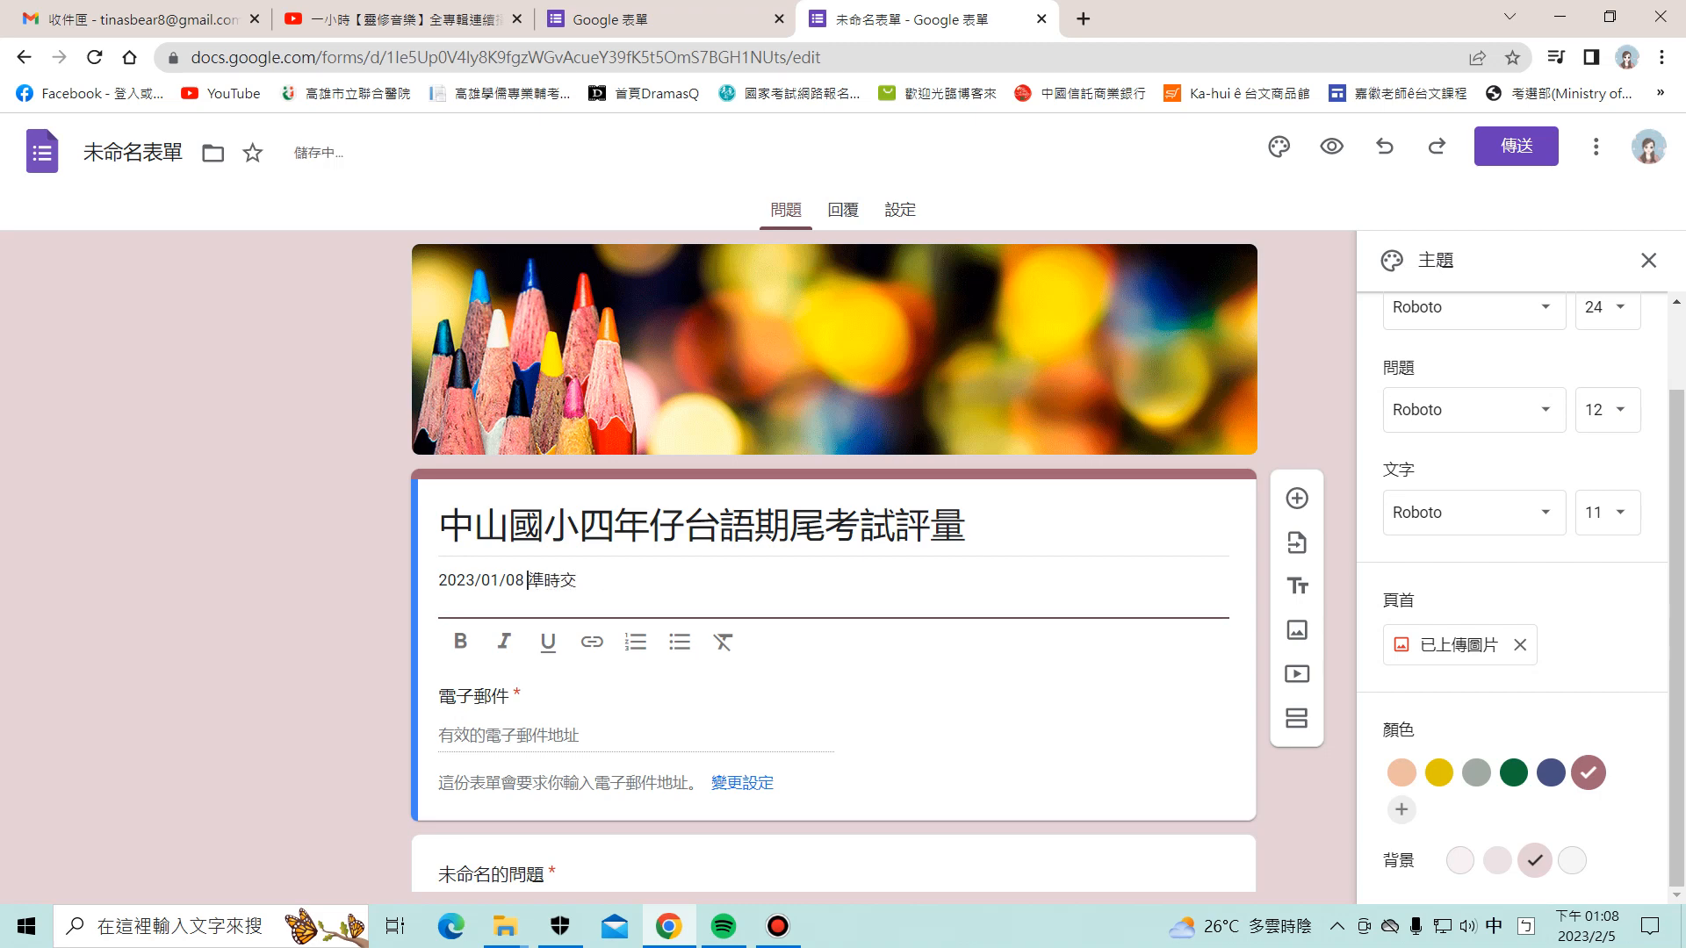
pyautogui.write('按時')
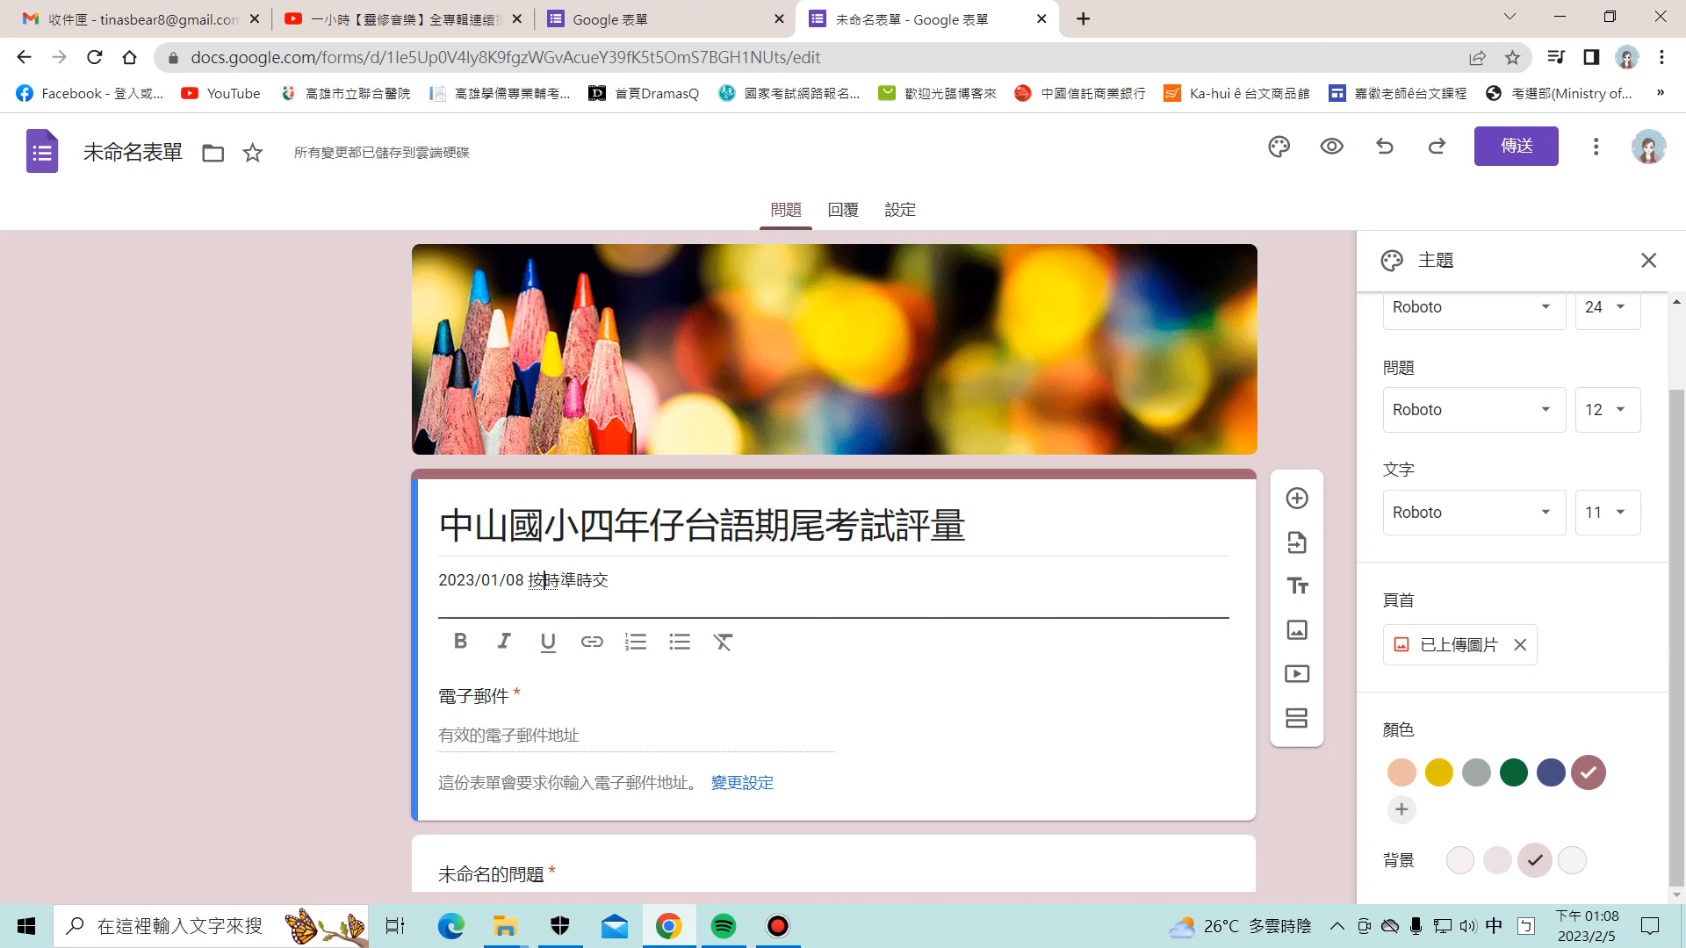
pyautogui.press('Left')
pyautogui.press('Down')
pyautogui.press('Down')
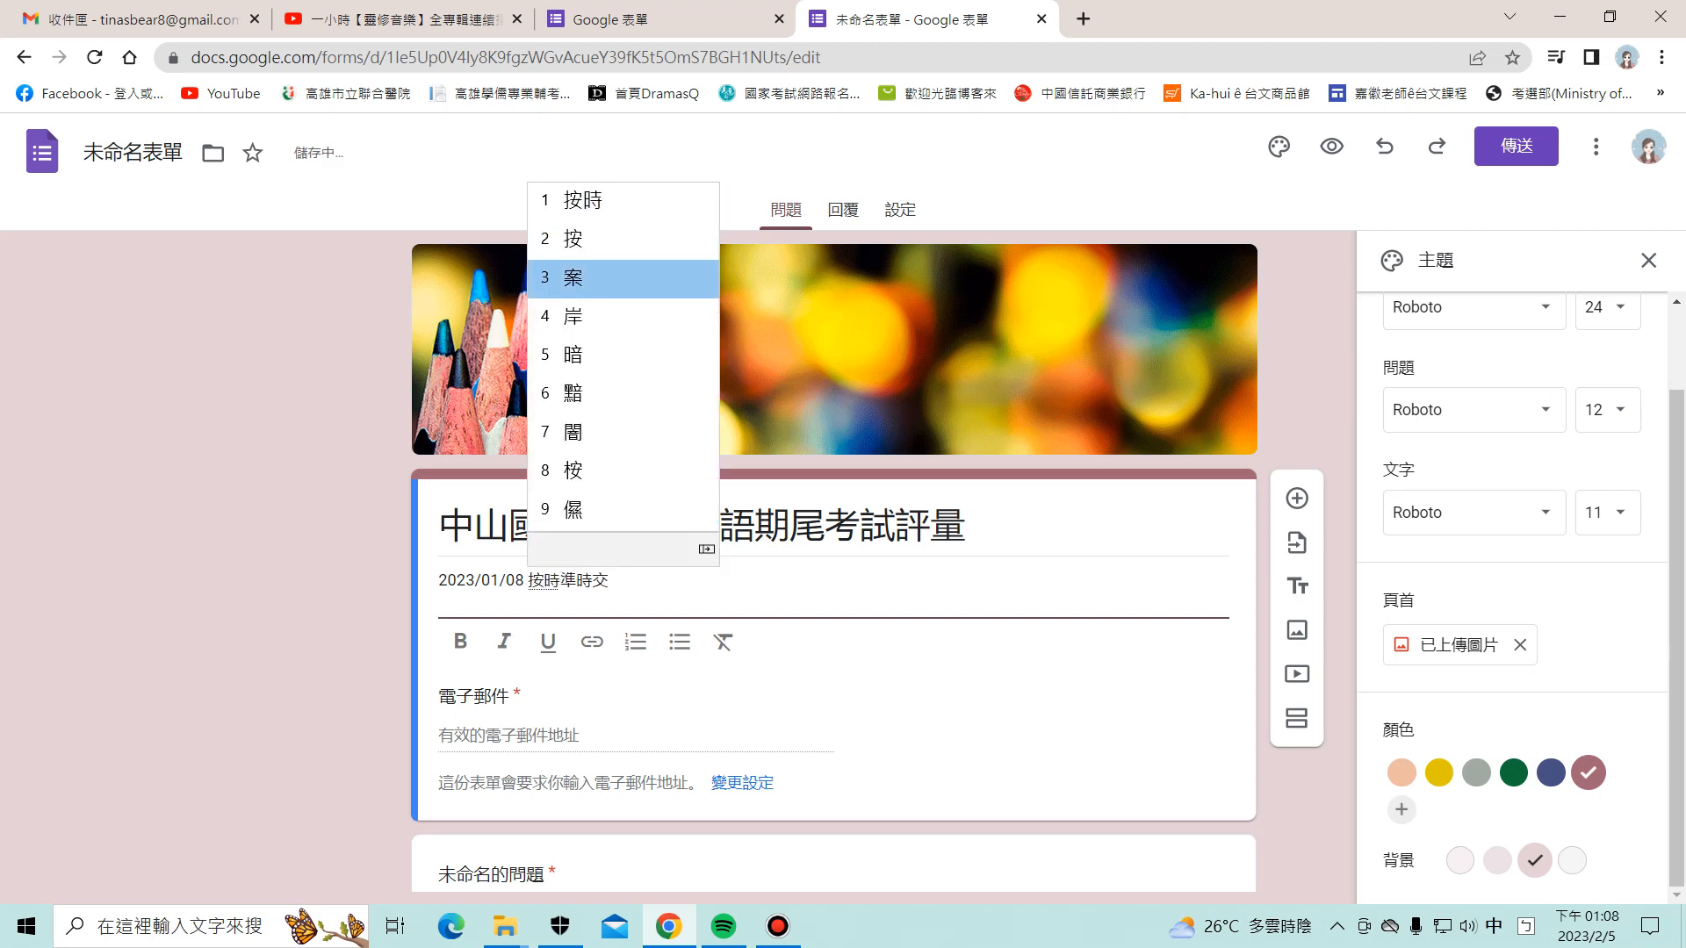
pyautogui.press('Down')
pyautogui.press('Up')
pyautogui.press('Up')
pyautogui.press('Up')
pyautogui.press('Return')
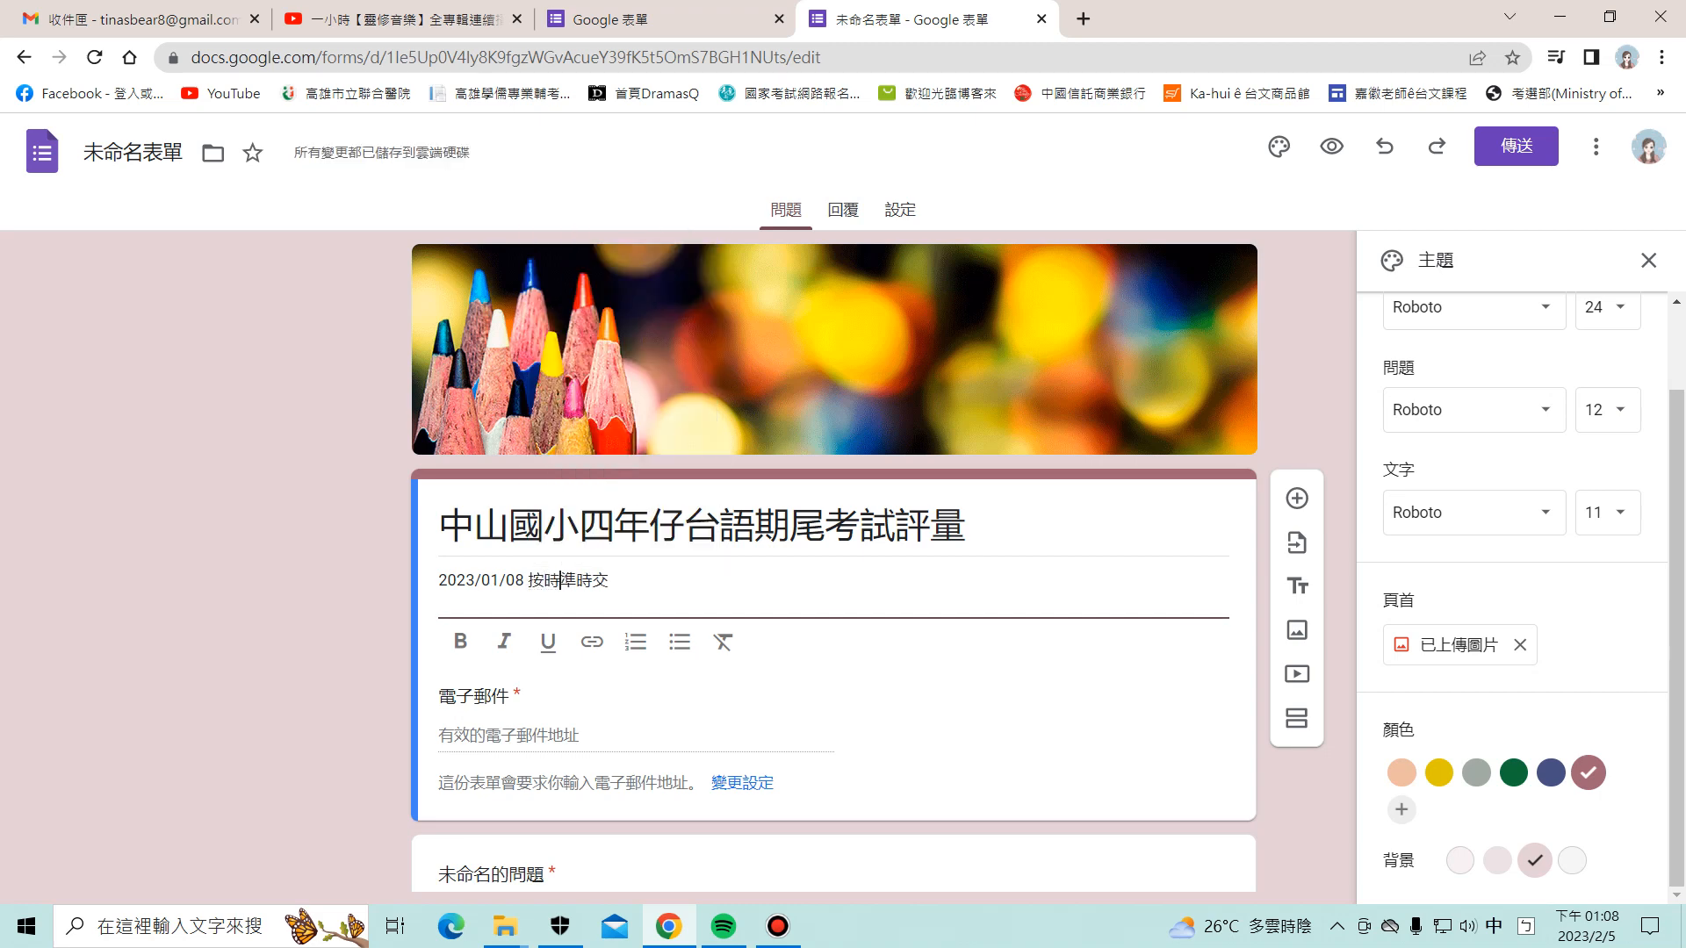
pyautogui.write('6:00')
# Step: Correct 按時 to 暗時 so the line reads 2023/01/08 暗時6:00 準時交
pyautogui.click(644, 580)
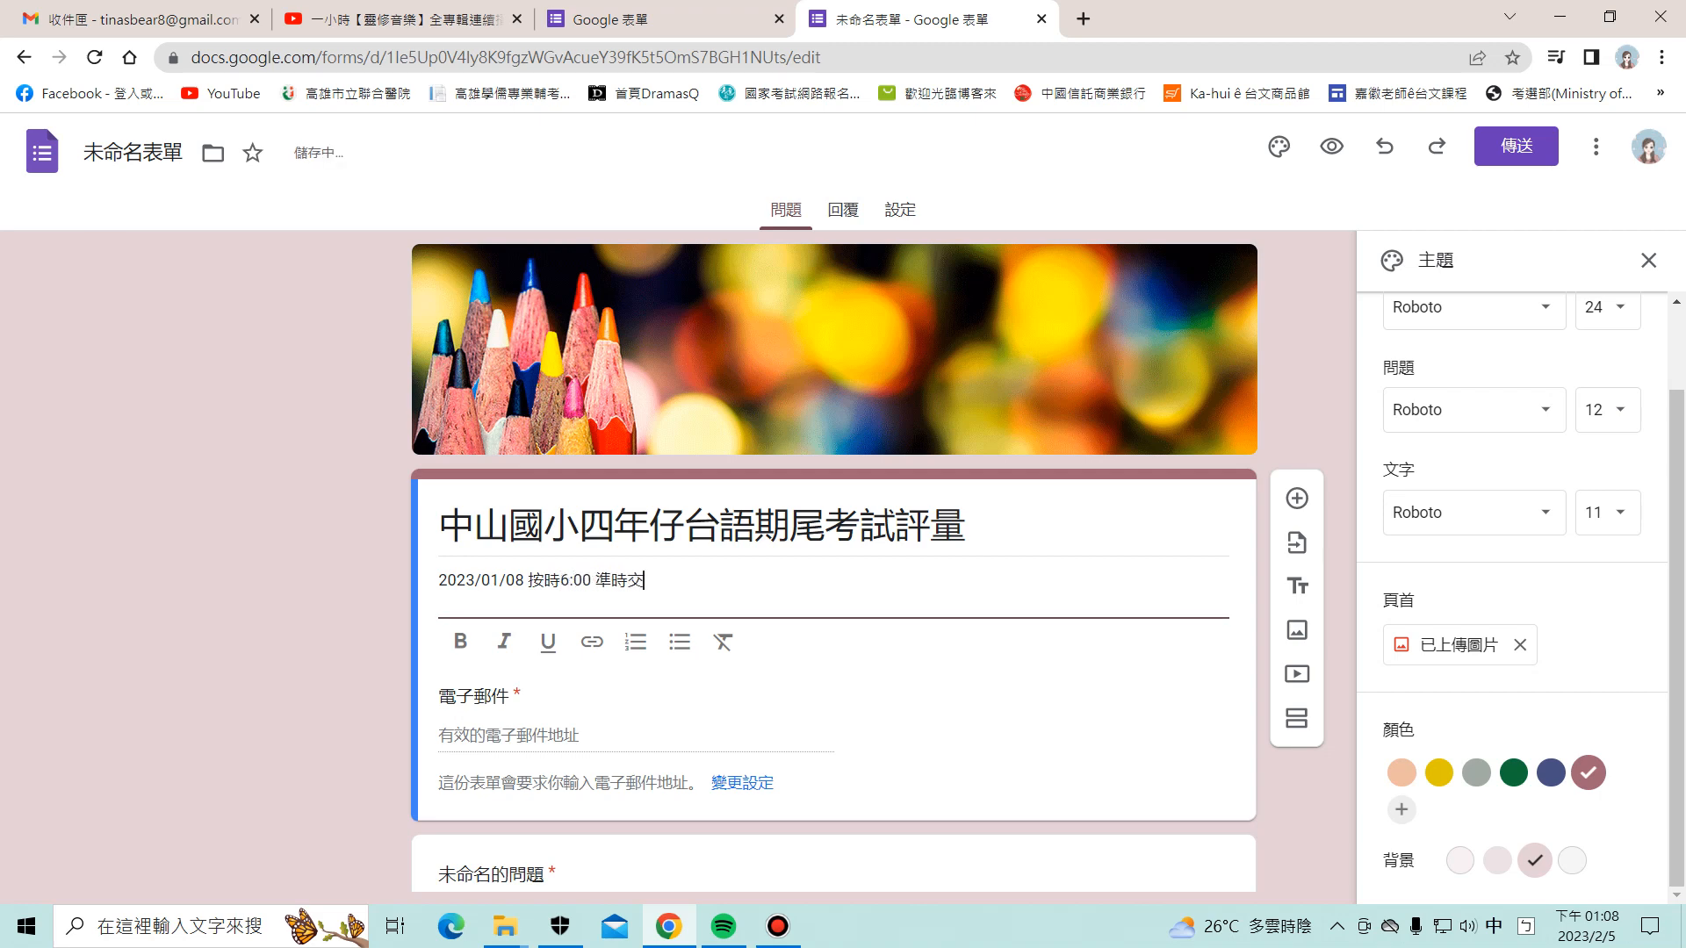
pyautogui.press('BackSpace')
pyautogui.write('時')
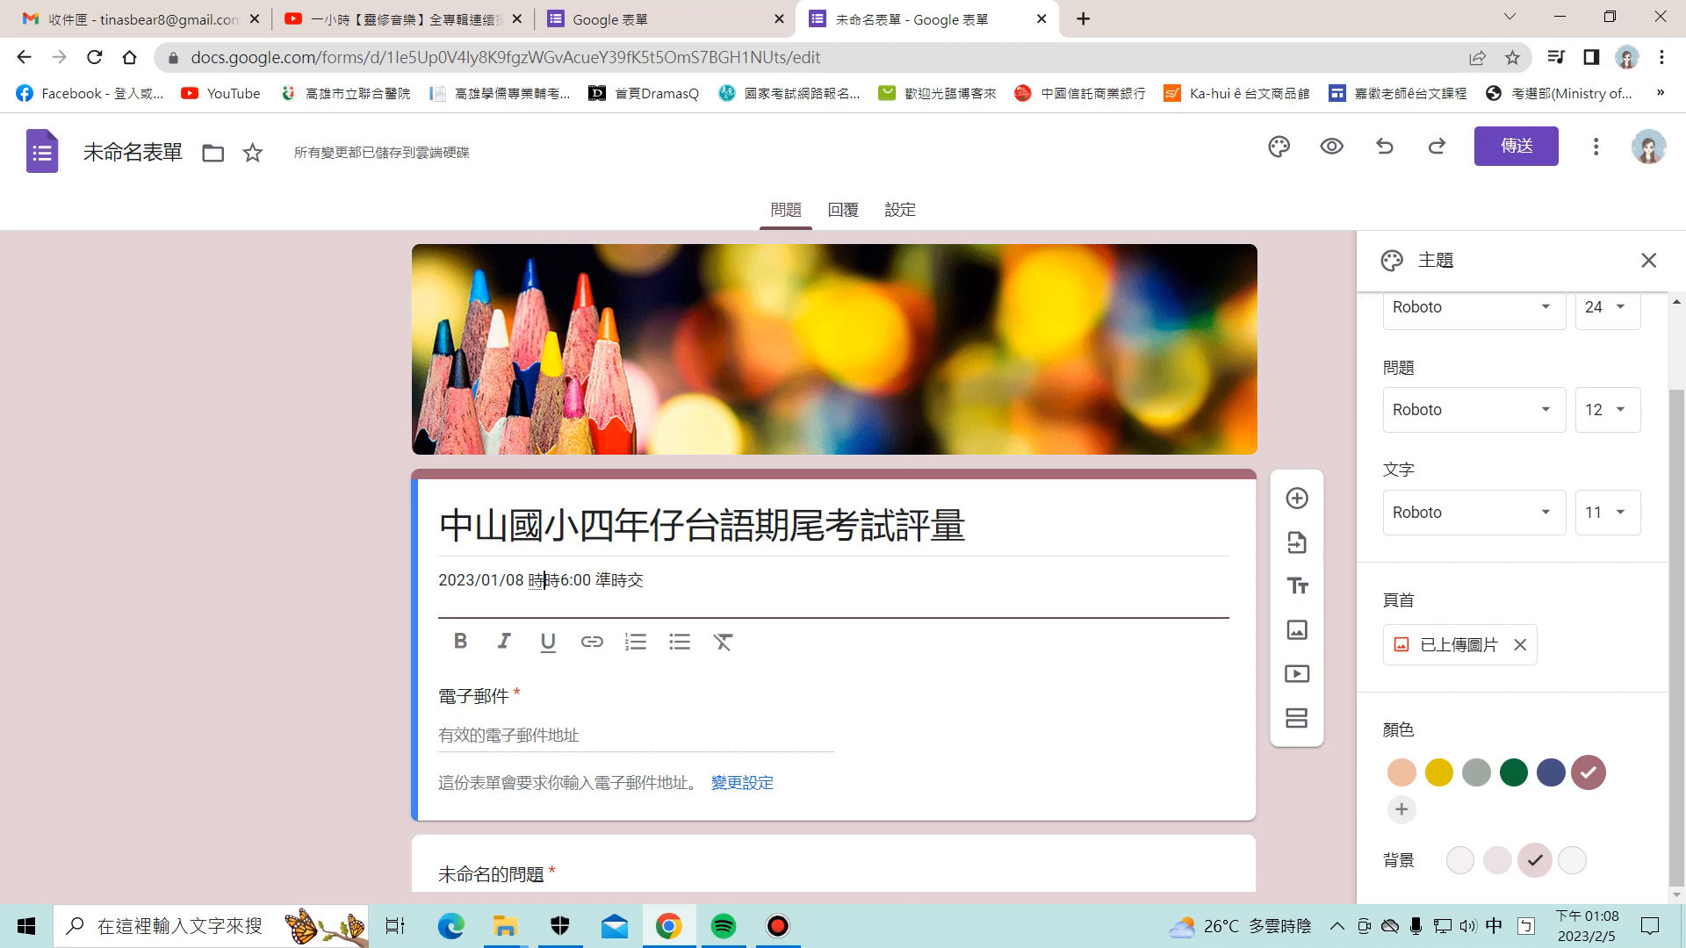
pyautogui.press('Down')
pyautogui.press('Down')
pyautogui.press('Down')
pyautogui.press('Up')
pyautogui.press('Up')
pyautogui.press('Return')
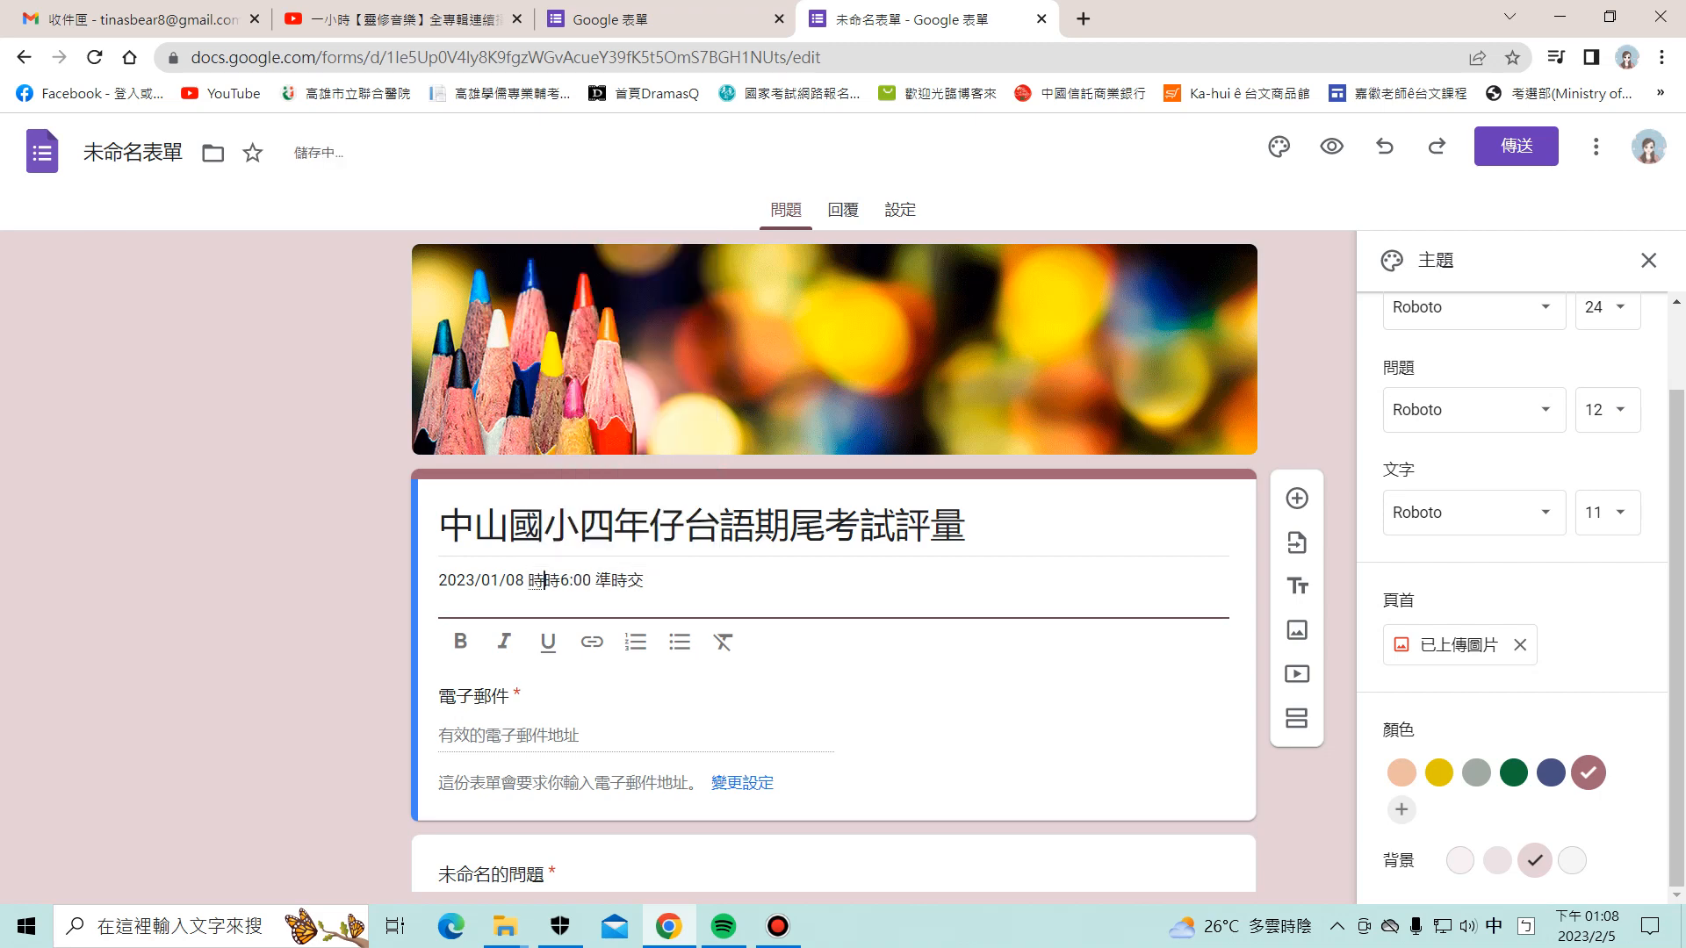
pyautogui.press('Delete')
pyautogui.write('按')
pyautogui.press('Down')
pyautogui.press('Down')
pyautogui.press('Down')
pyautogui.press('Down')
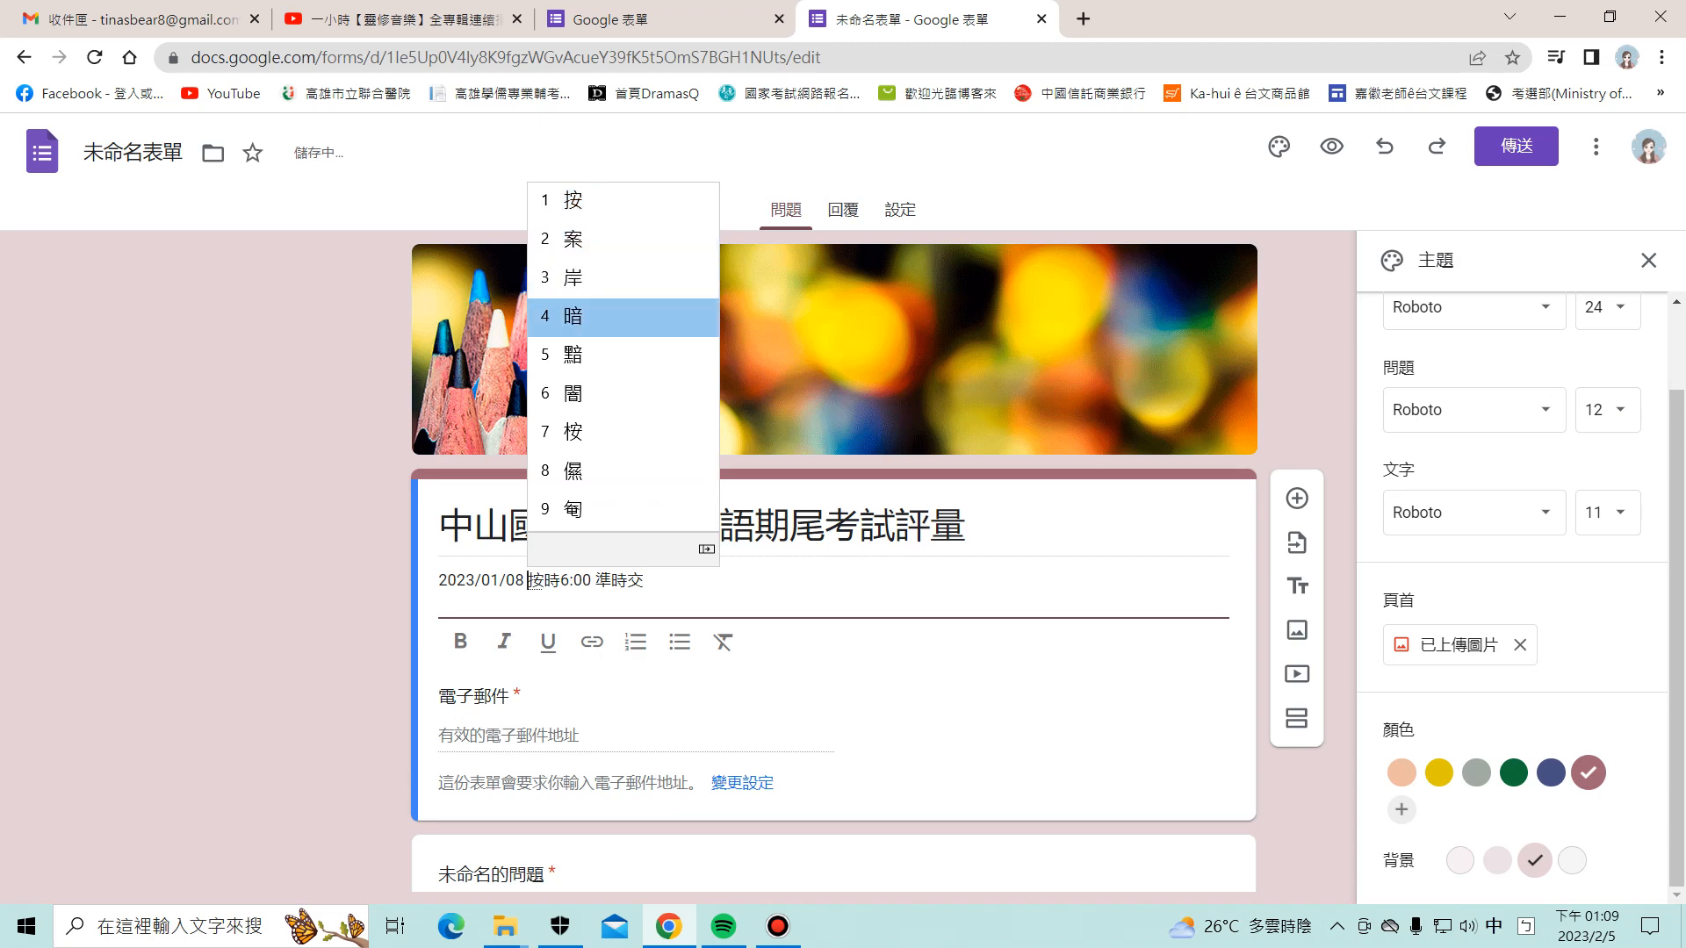
pyautogui.press('Return')
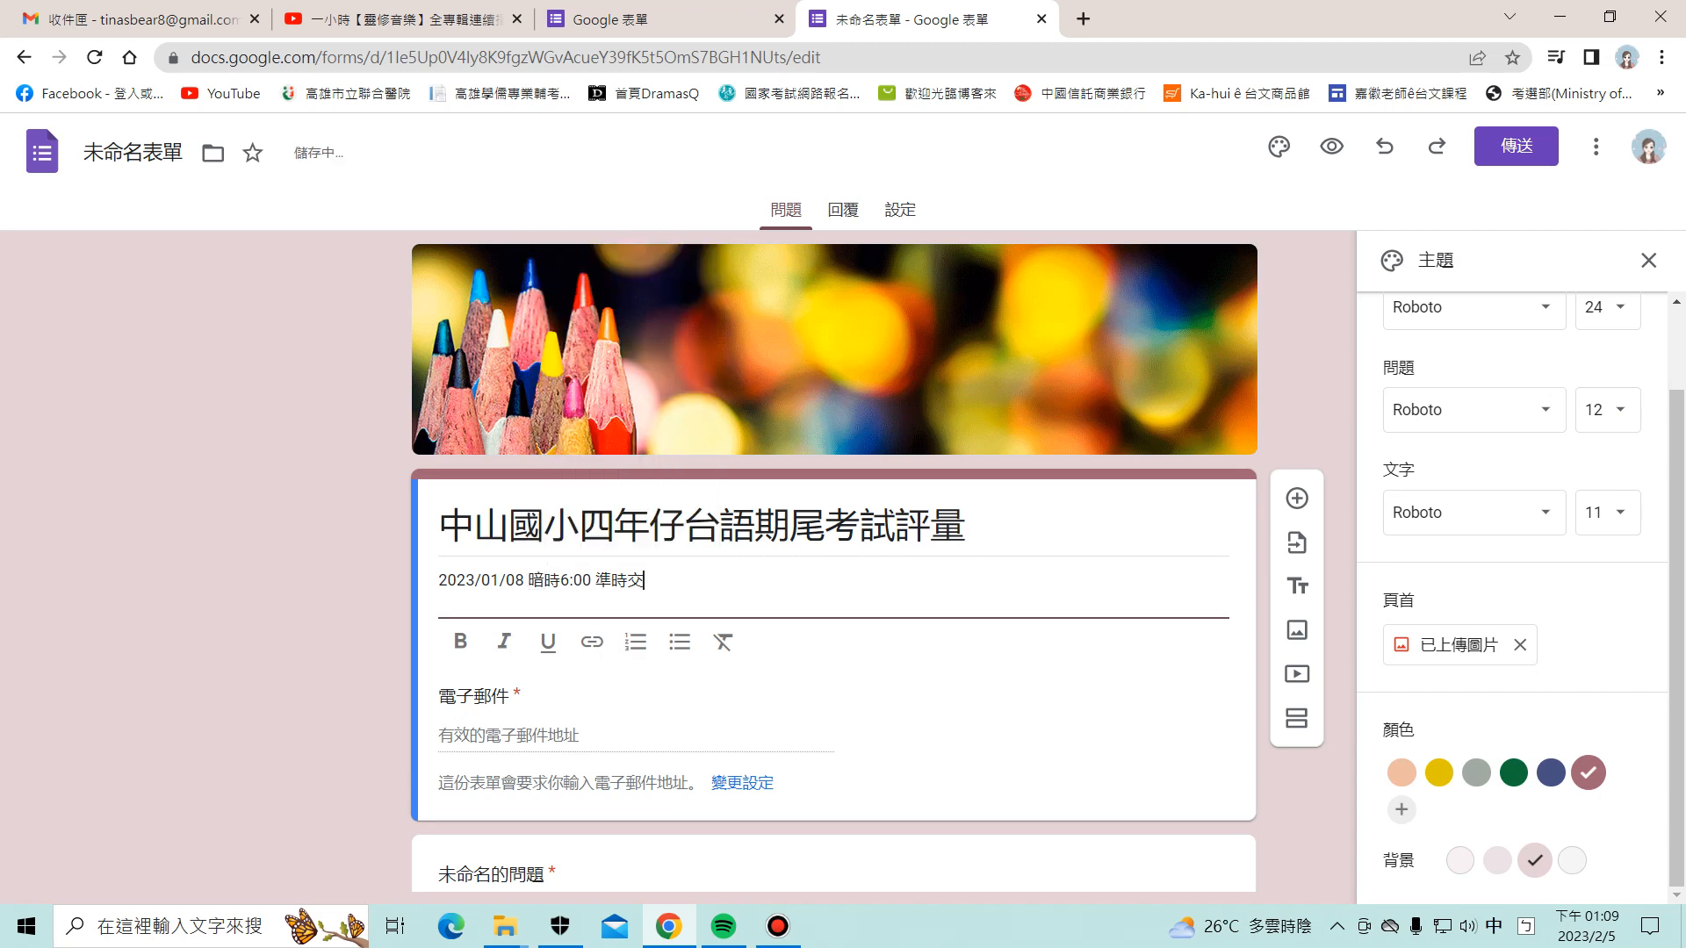
pyautogui.press('Return')
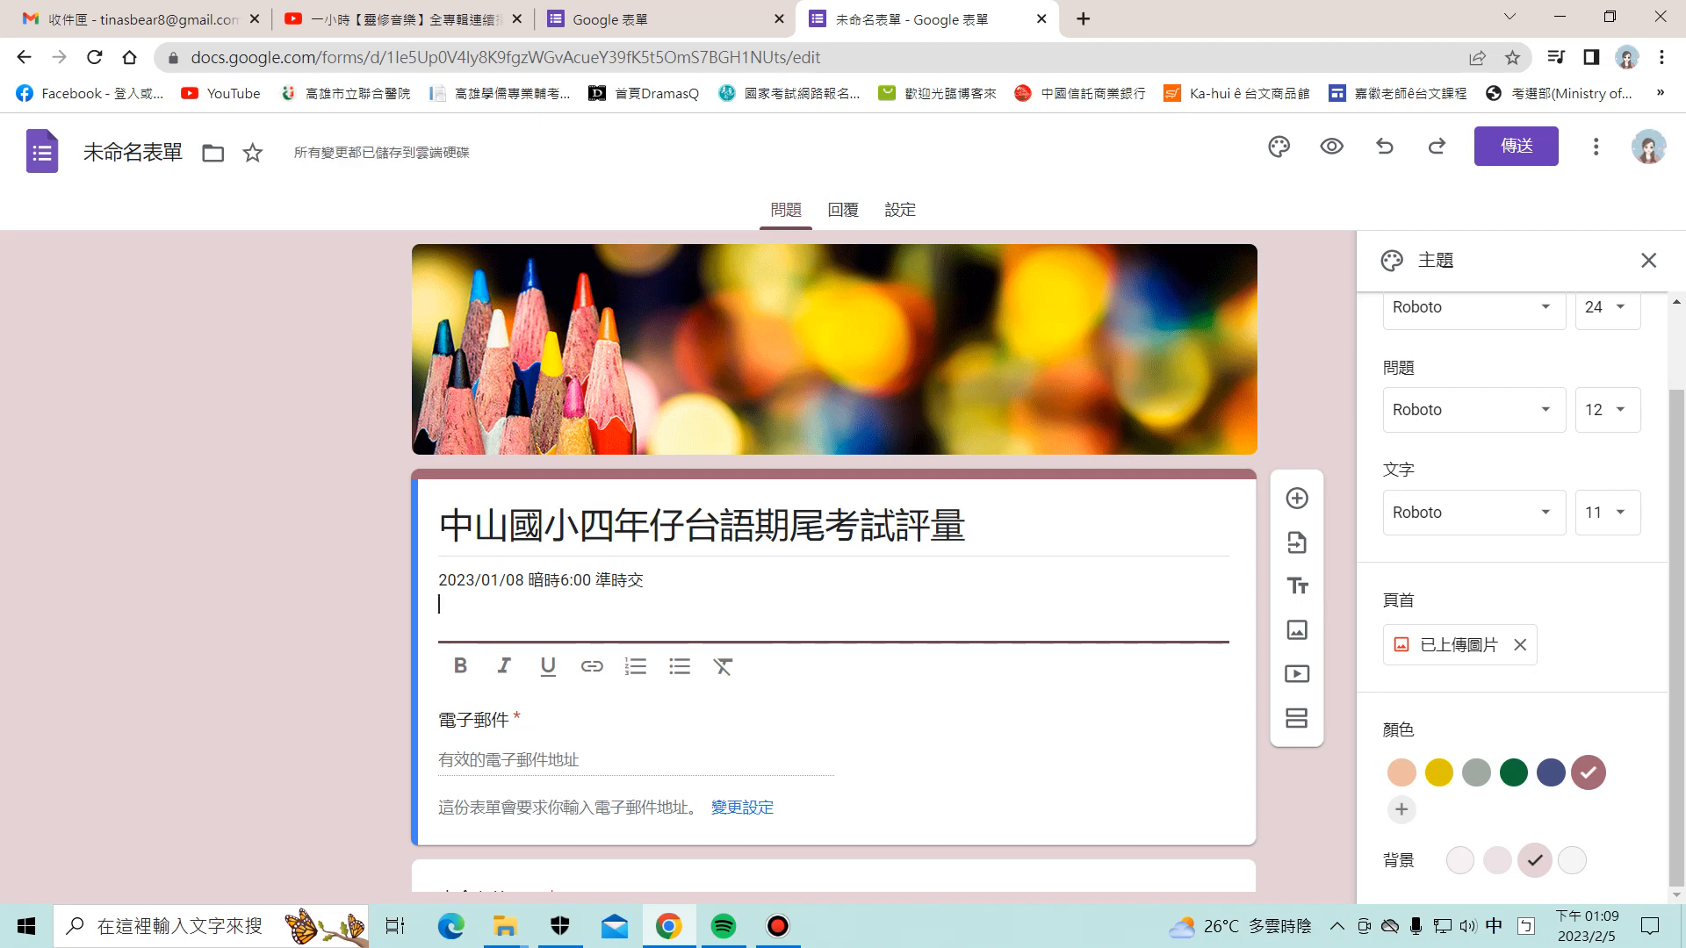
# Step: Type the second description line ***毋免登入就會當線頂填表單, fixing mistyped characters
pyautogui.write('毋免')
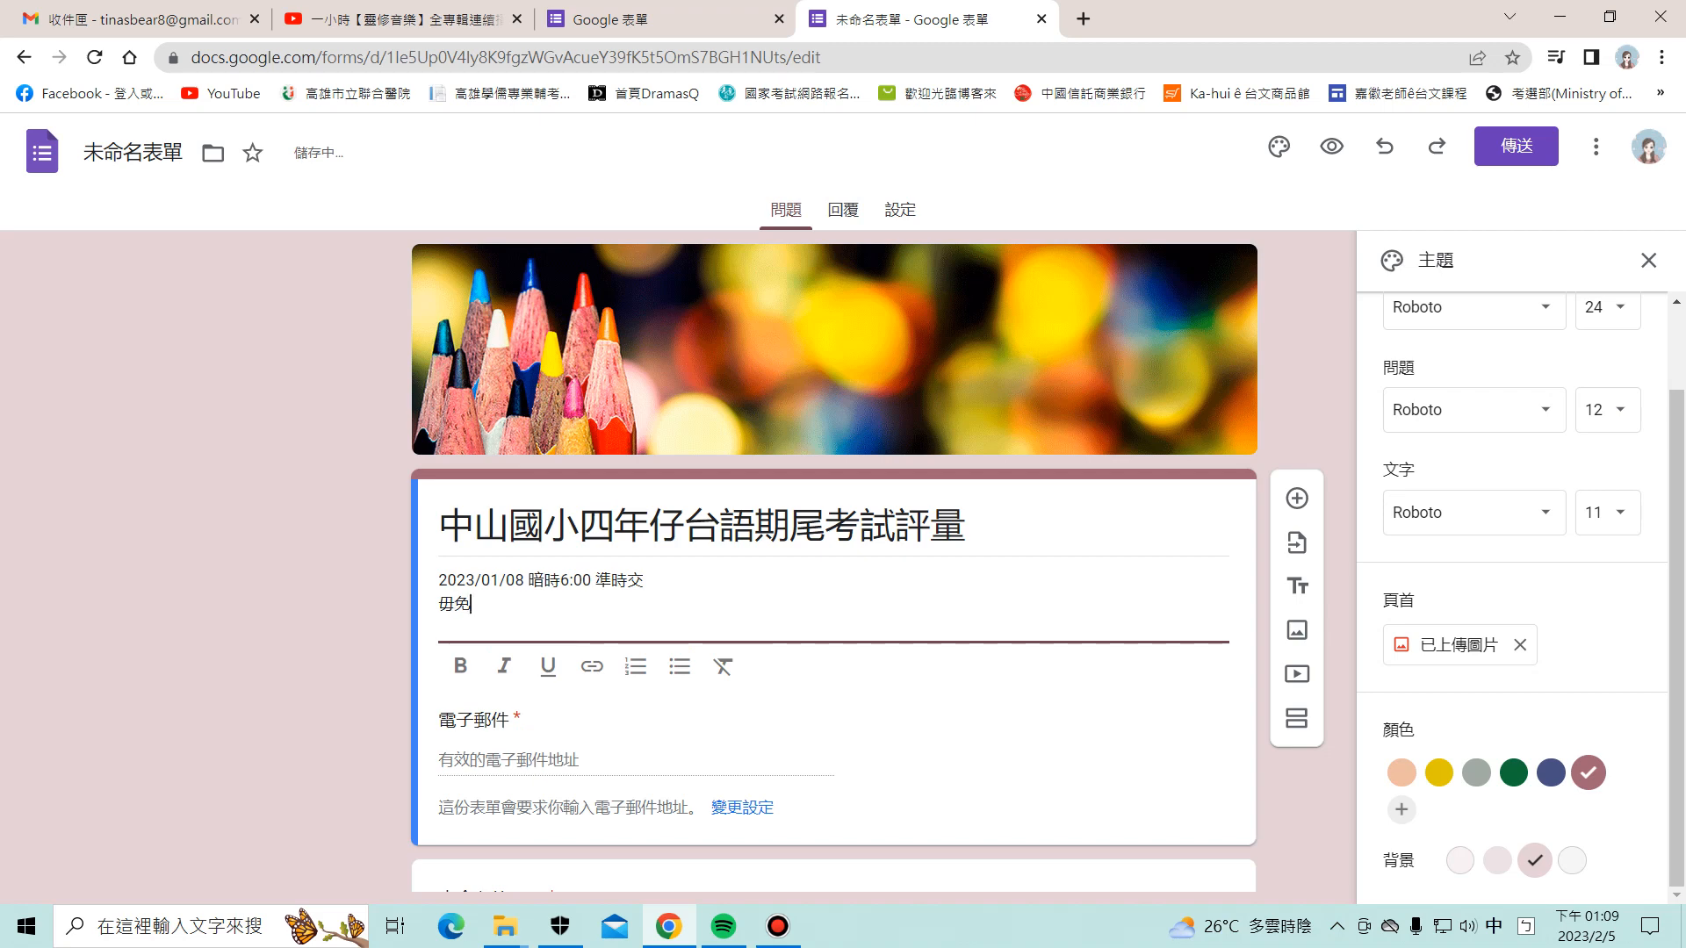
pyautogui.write('燈')
pyautogui.write('入就')
pyautogui.write('會')
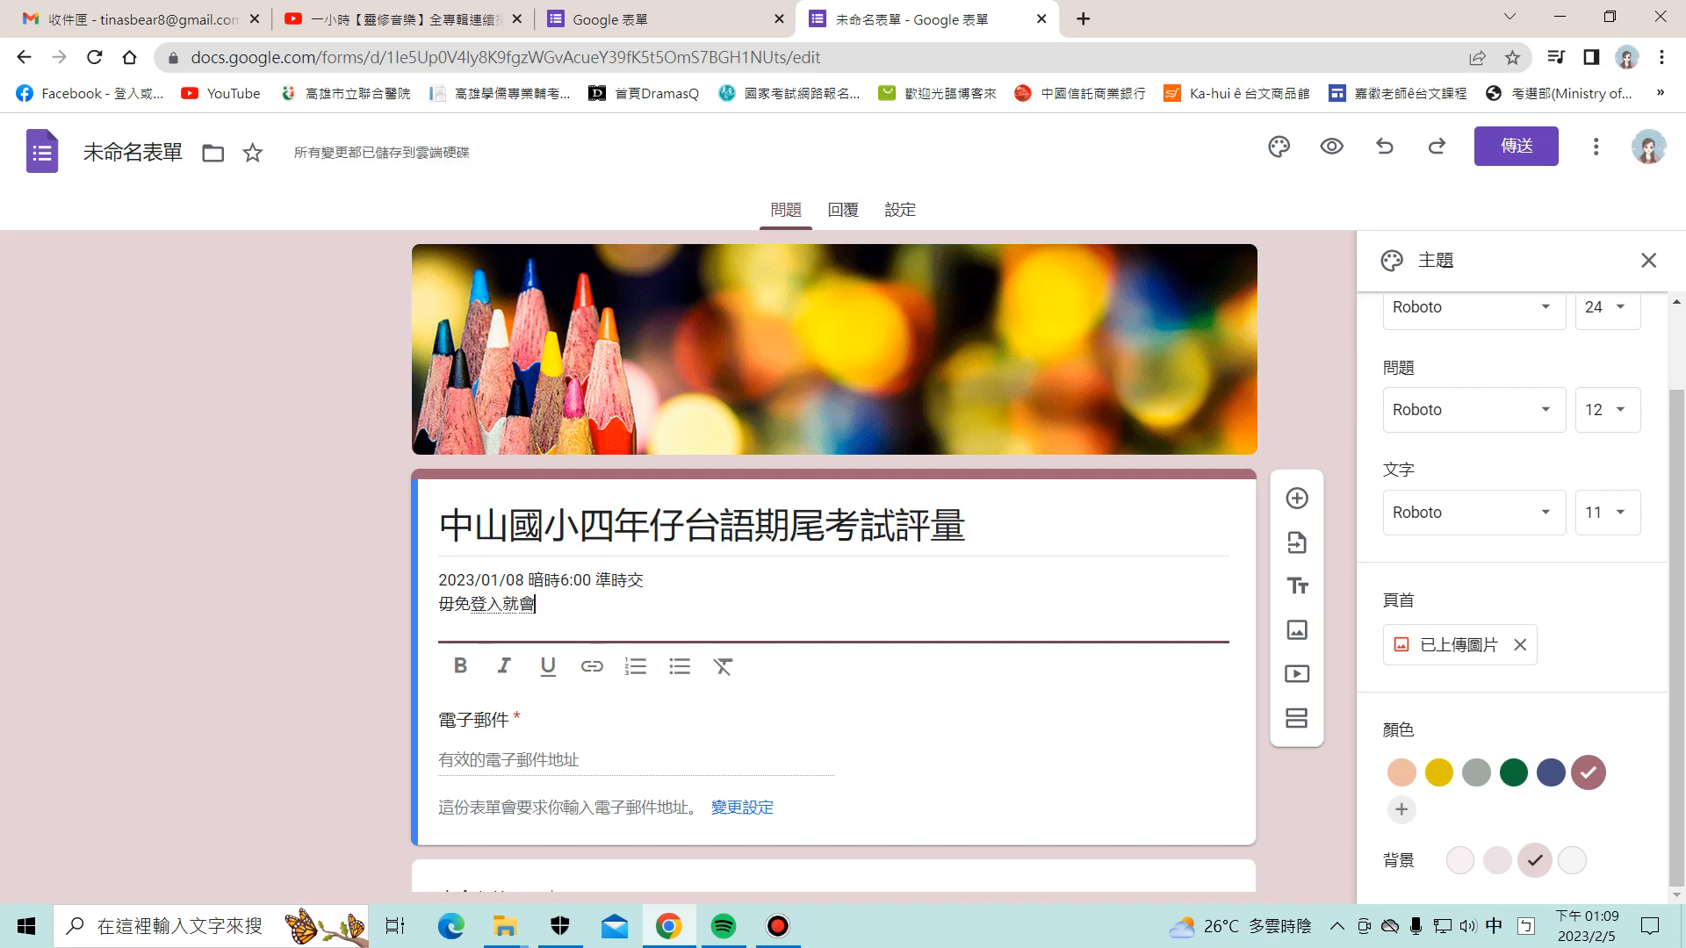
pyautogui.write('當ㄒㄧ顯')
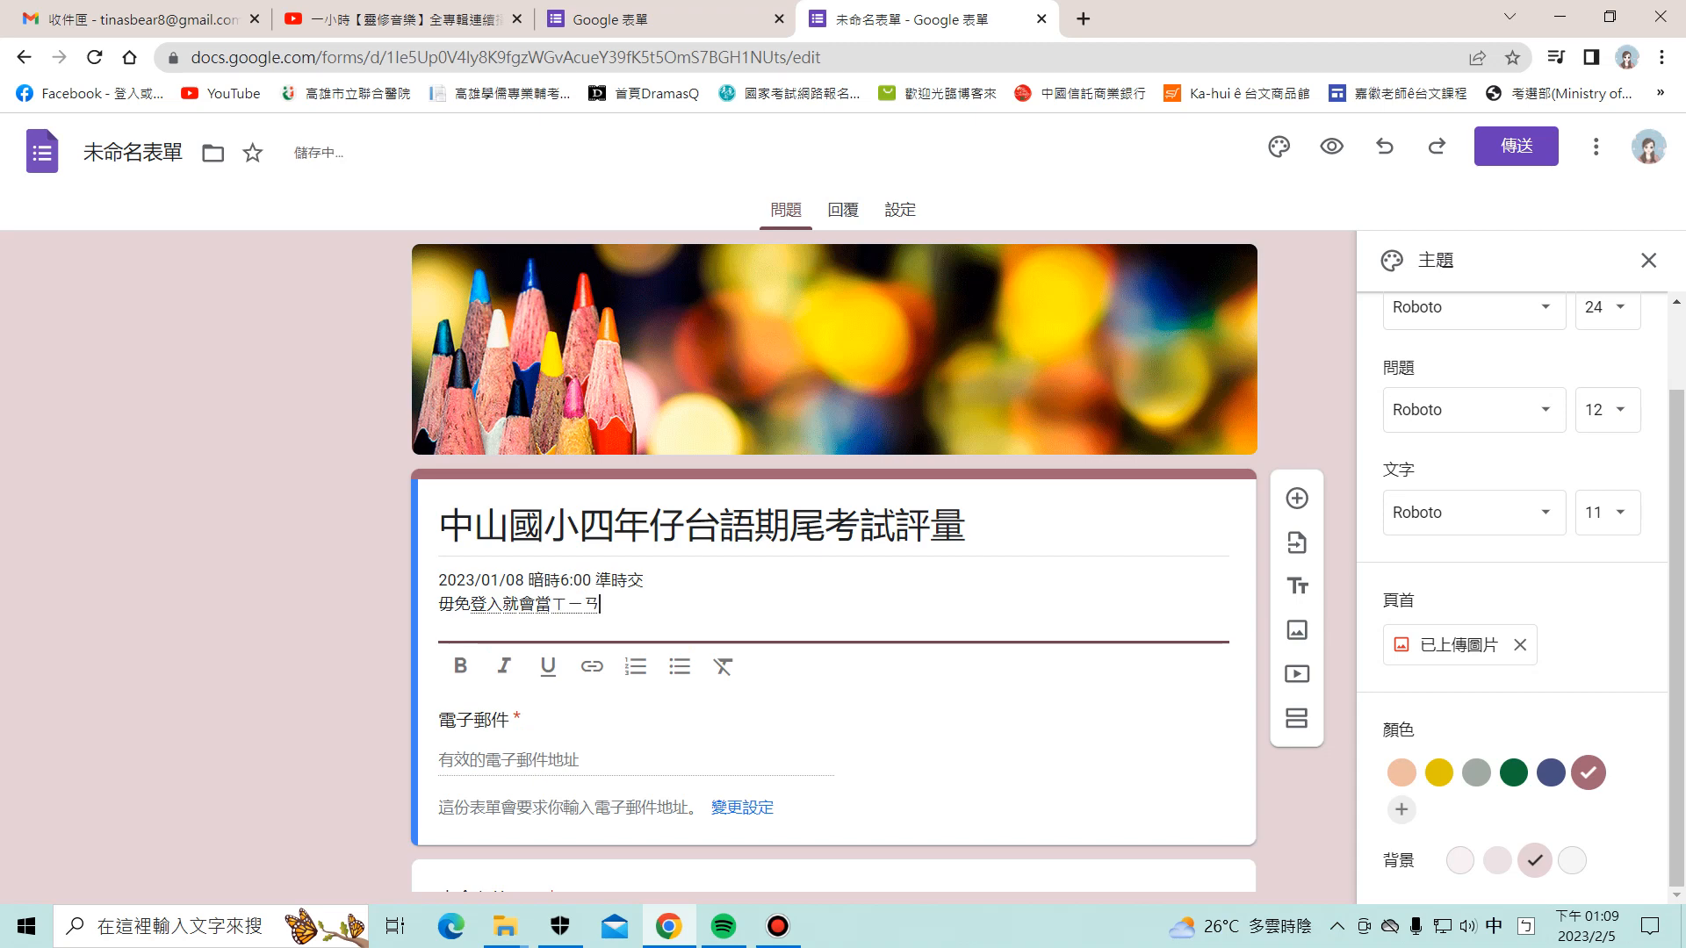
pyautogui.write('ㄉㄧㄥ')
pyautogui.write('頂')
pyautogui.press('BackSpace')
pyautogui.press('BackSpace')
pyautogui.write('線頂')
pyautogui.press('Return')
pyautogui.write('填表單')
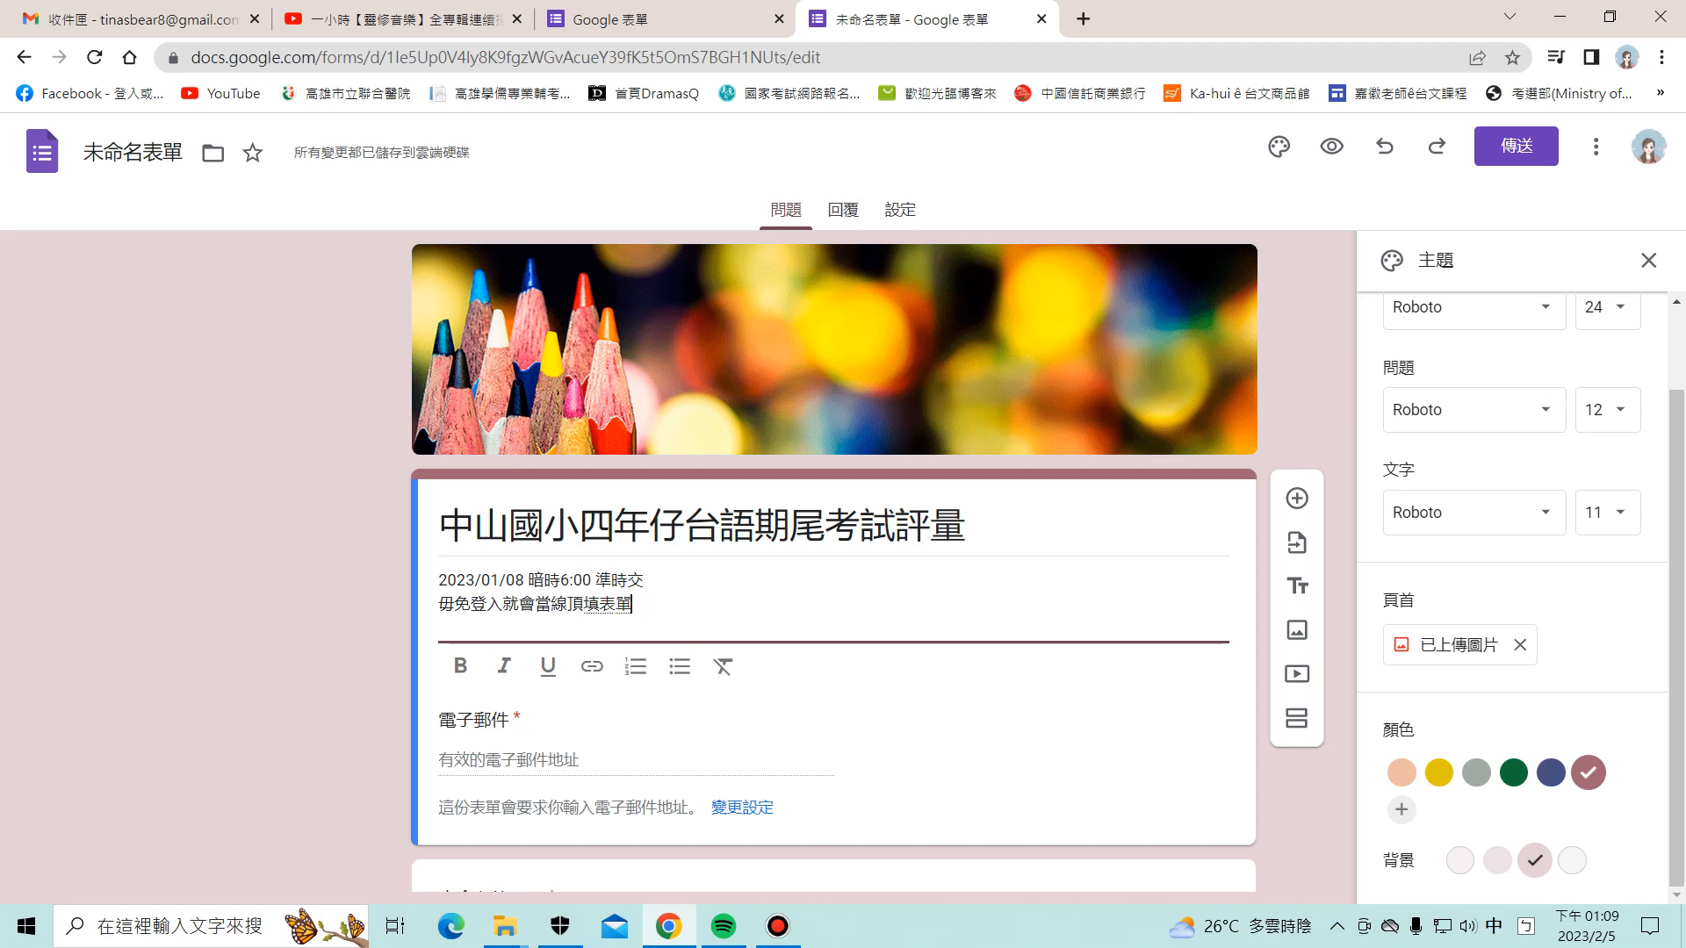
pyautogui.press('Return')
pyautogui.press('Home')
pyautogui.write('***')
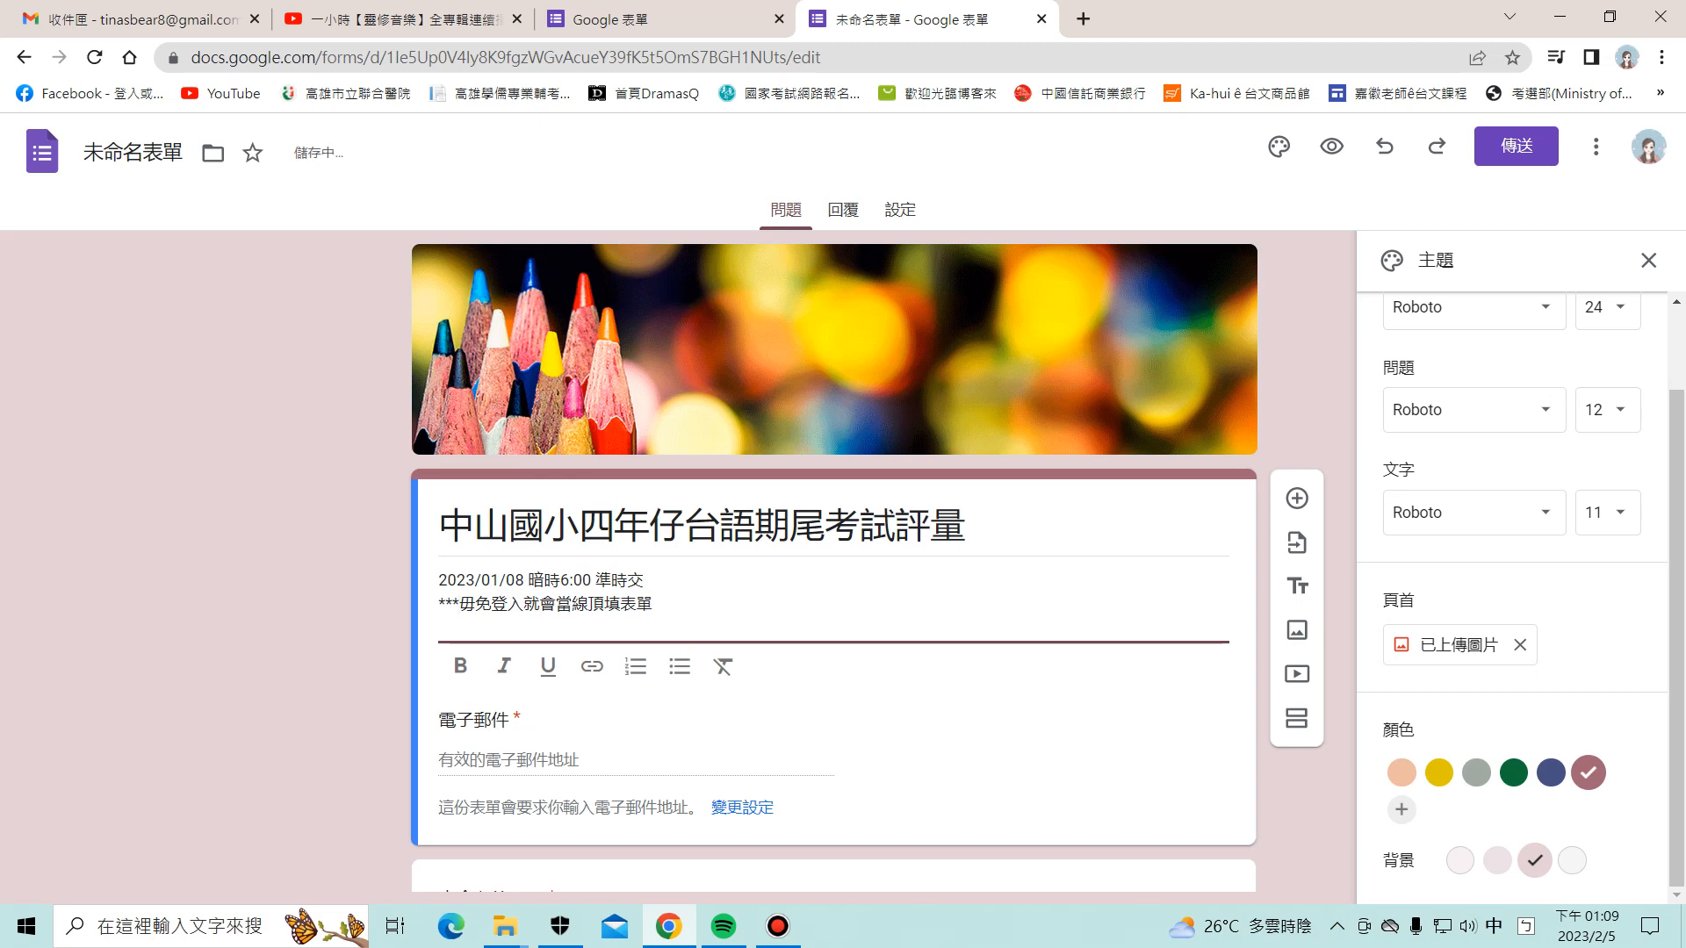
pyautogui.scroll(-2, 834, 562)
pyautogui.scroll(2, 834, 562)
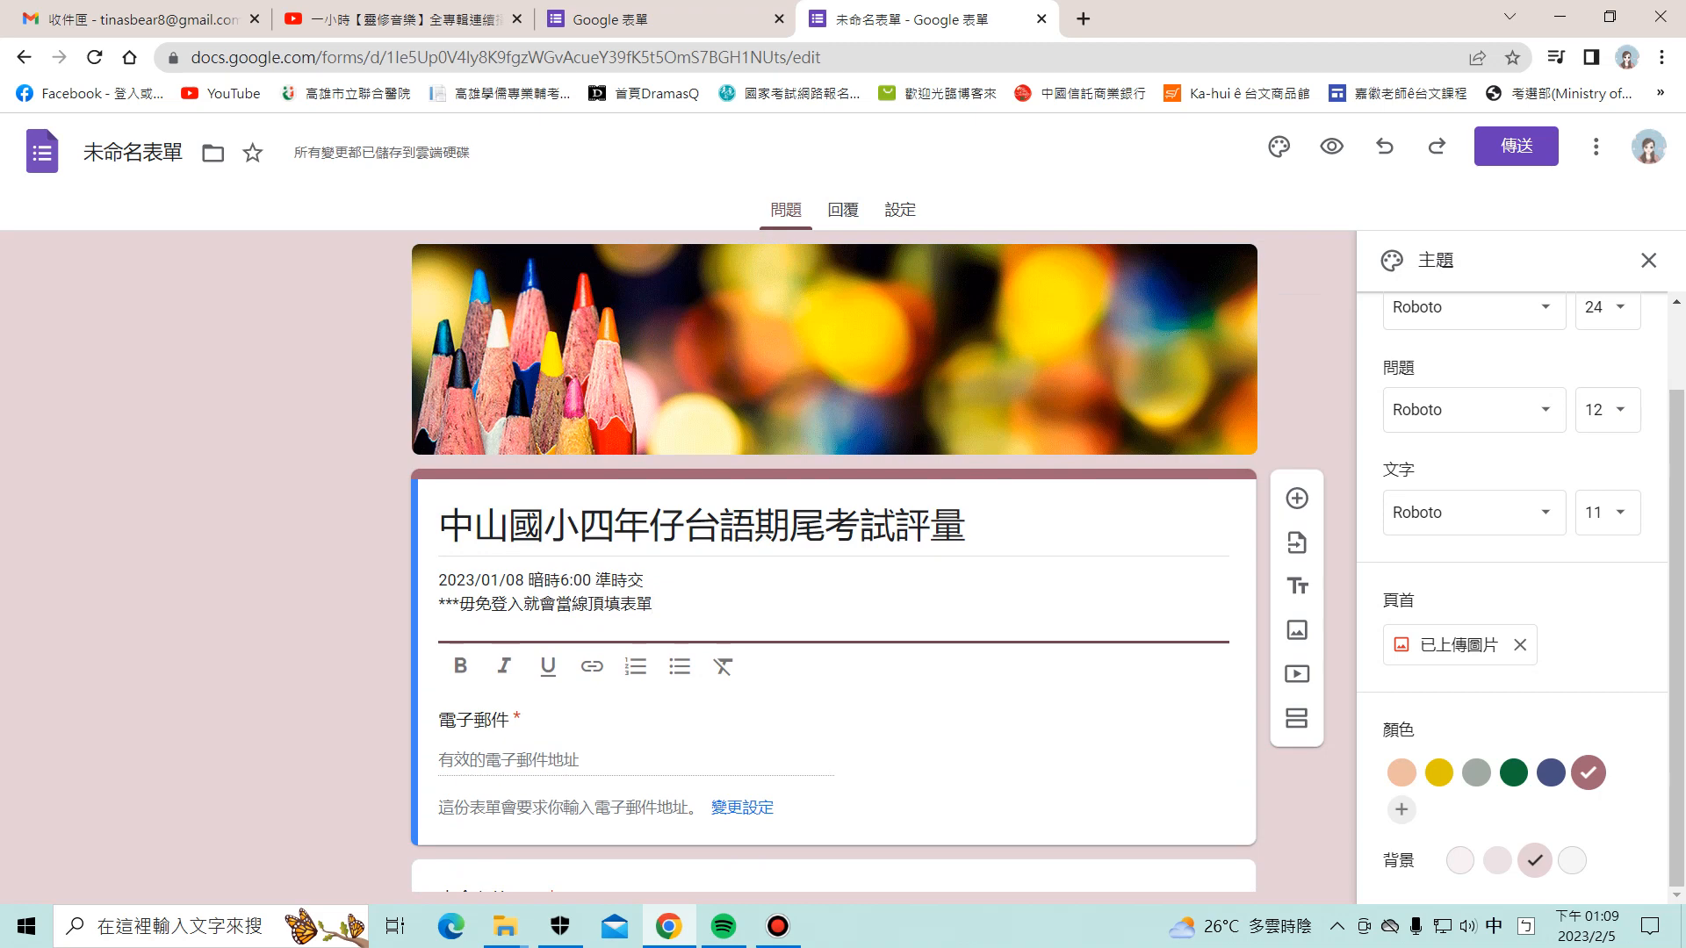
# Step: Title the first question 請問紅綠燈的台語beh按怎講?
pyautogui.scroll(-2, 723, 667)
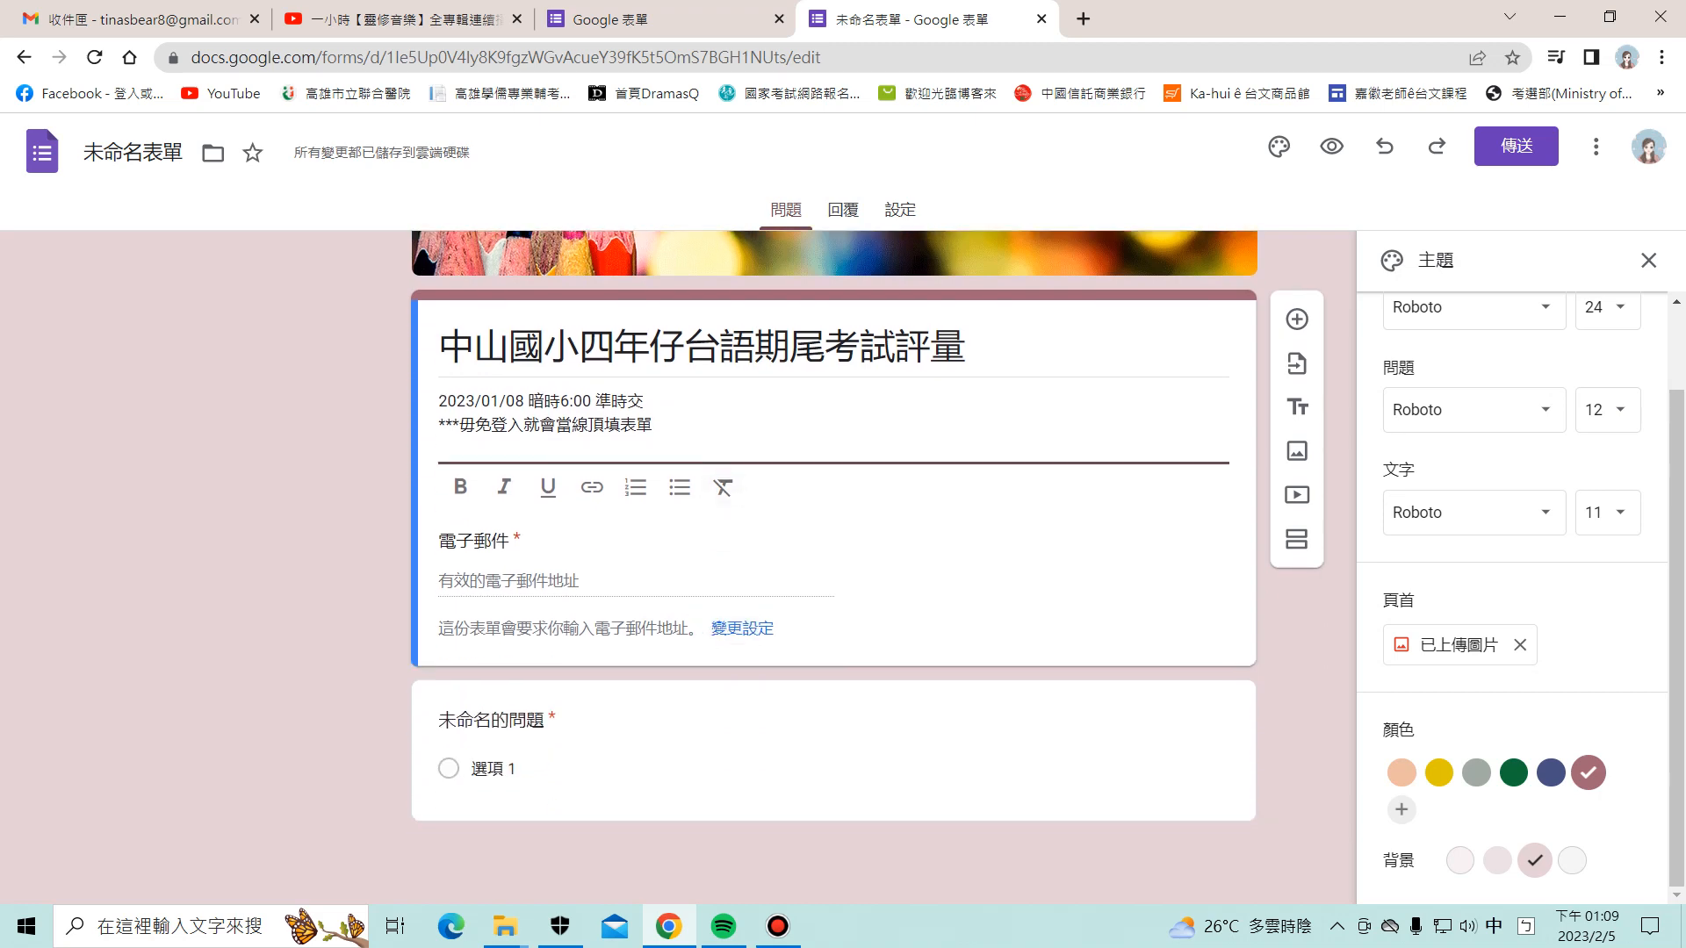
pyautogui.click(685, 725)
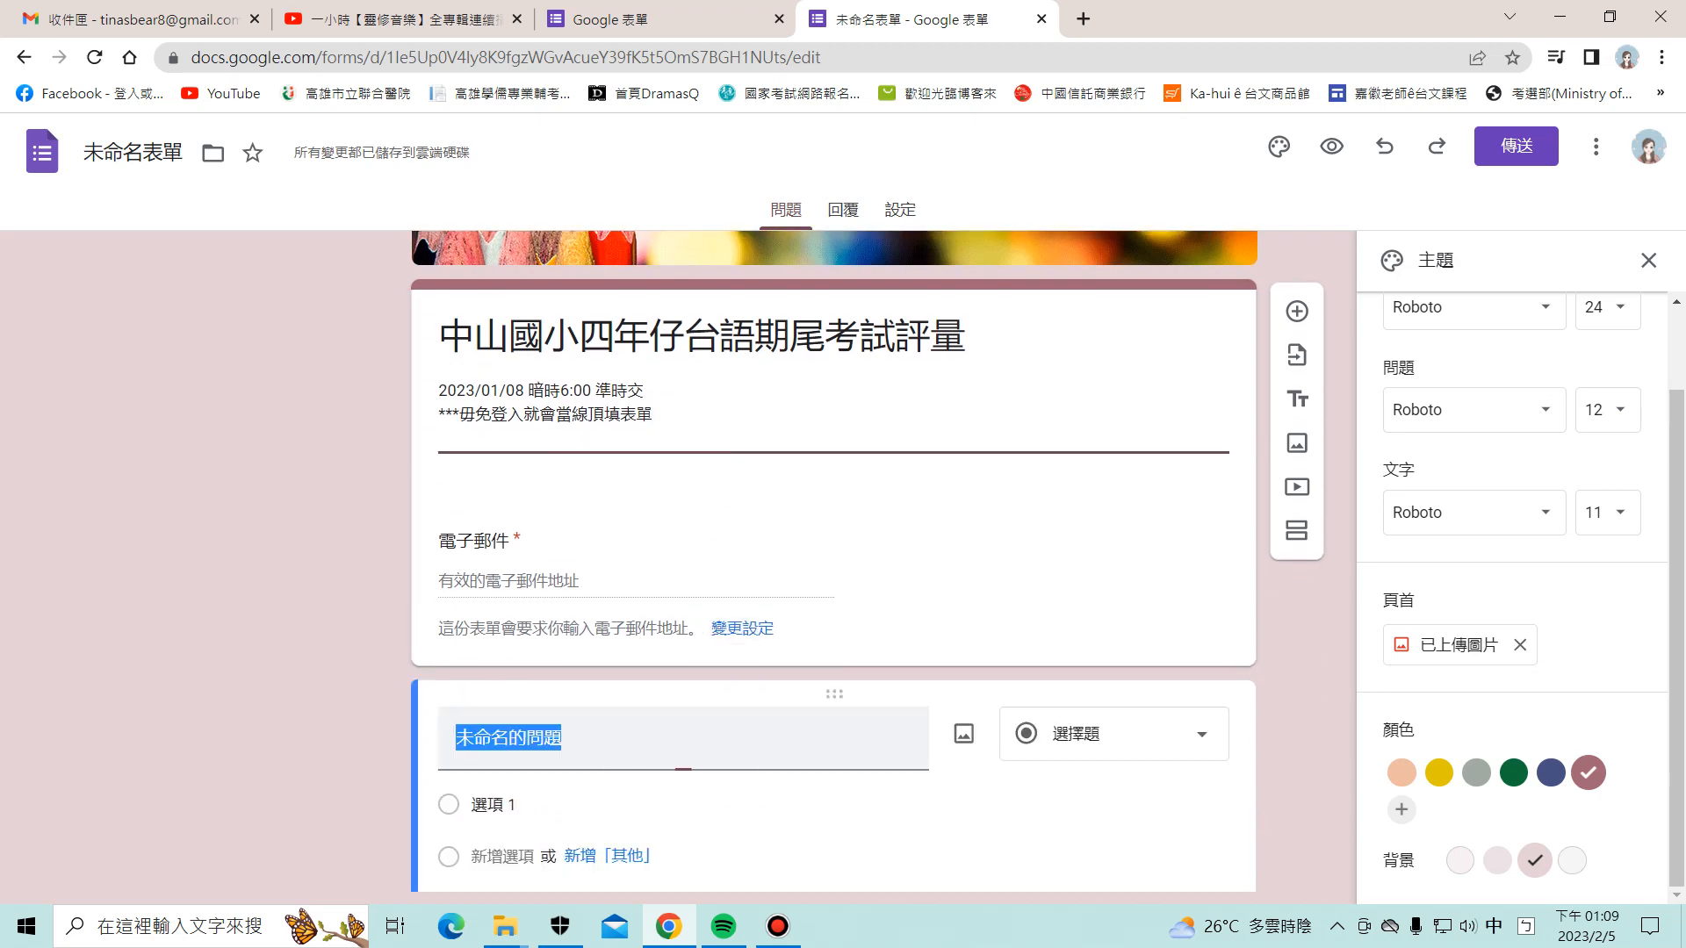
pyautogui.scroll(-2, 685, 725)
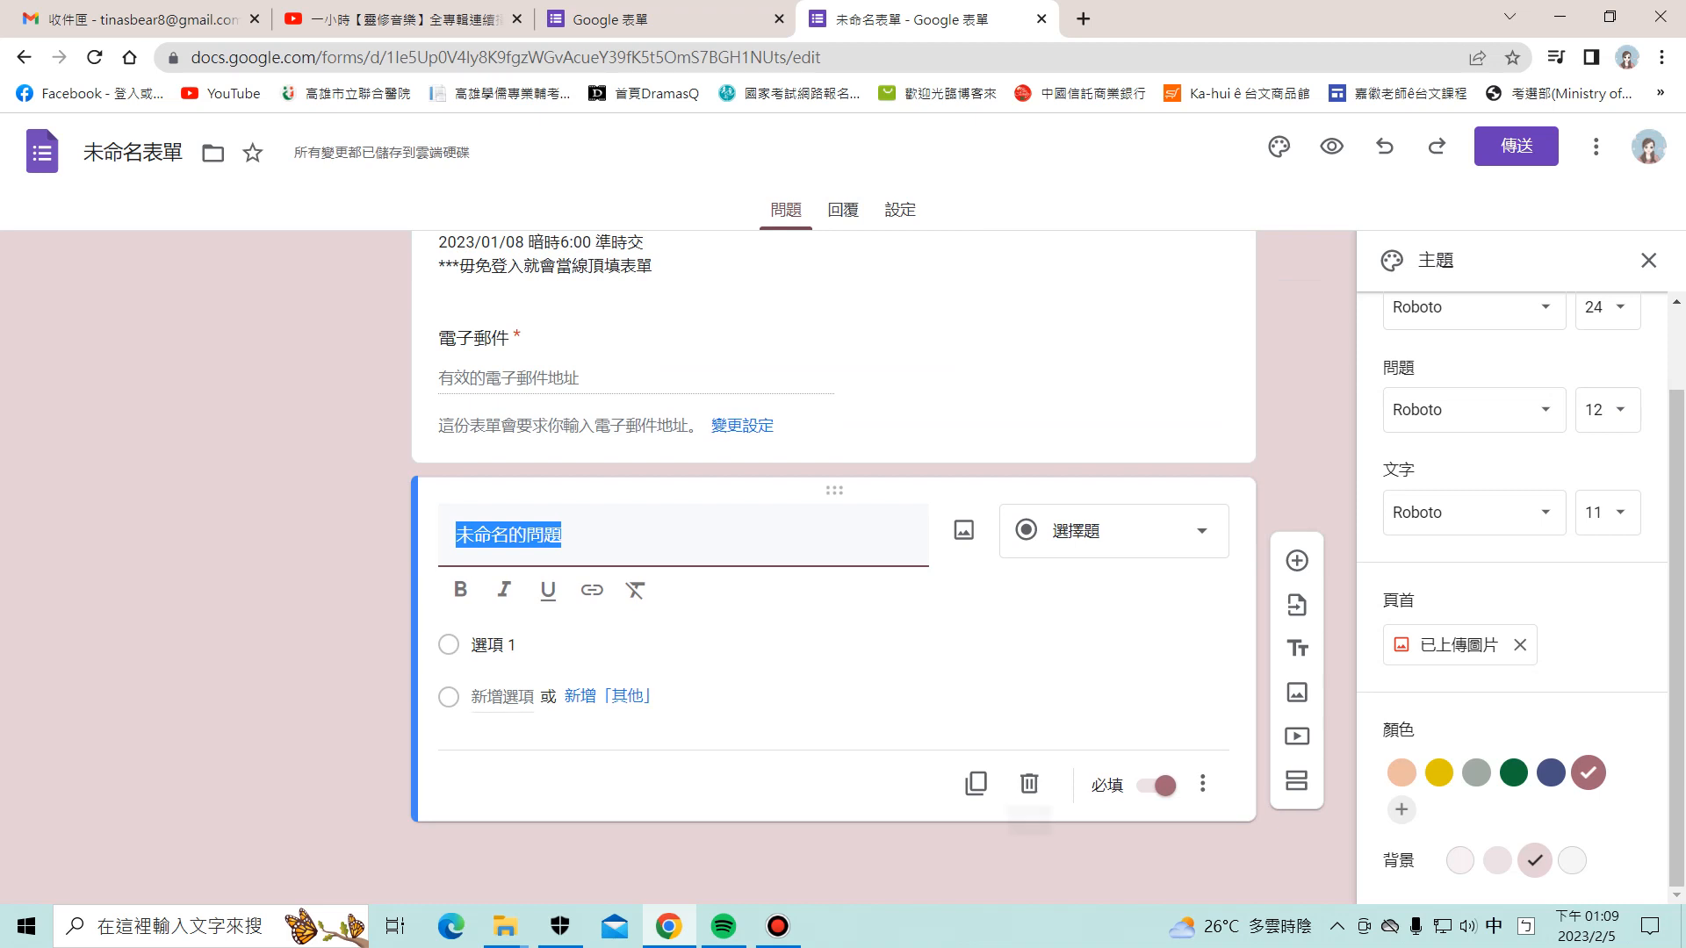
pyautogui.click(1297, 560)
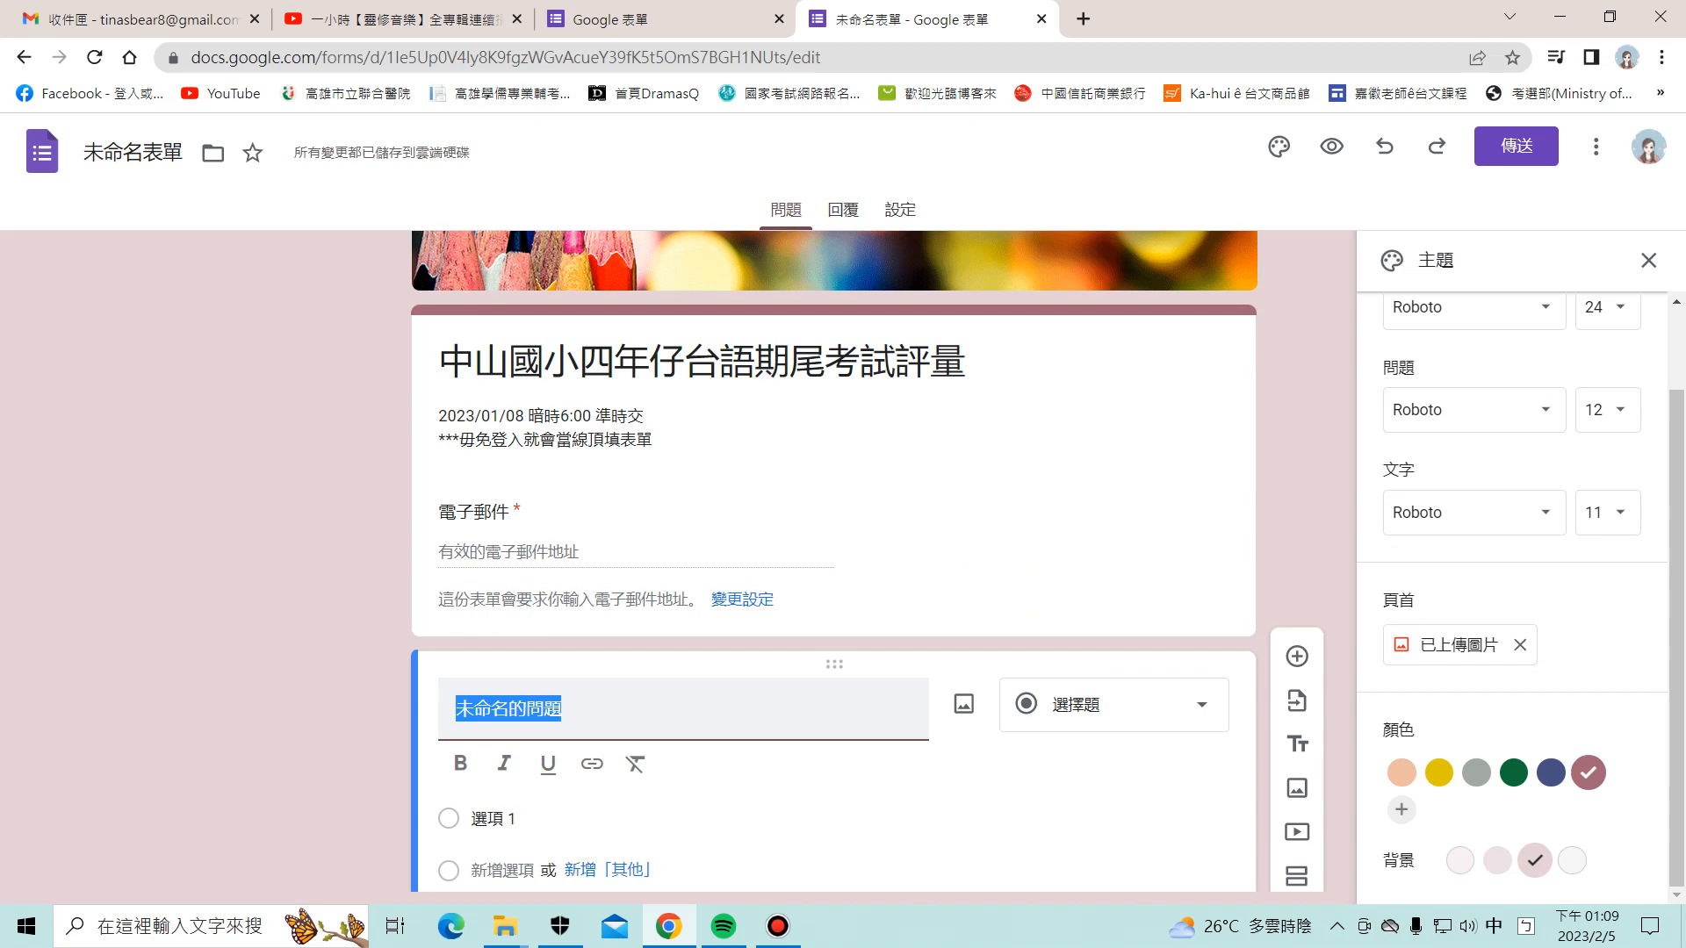
pyautogui.write('請問')
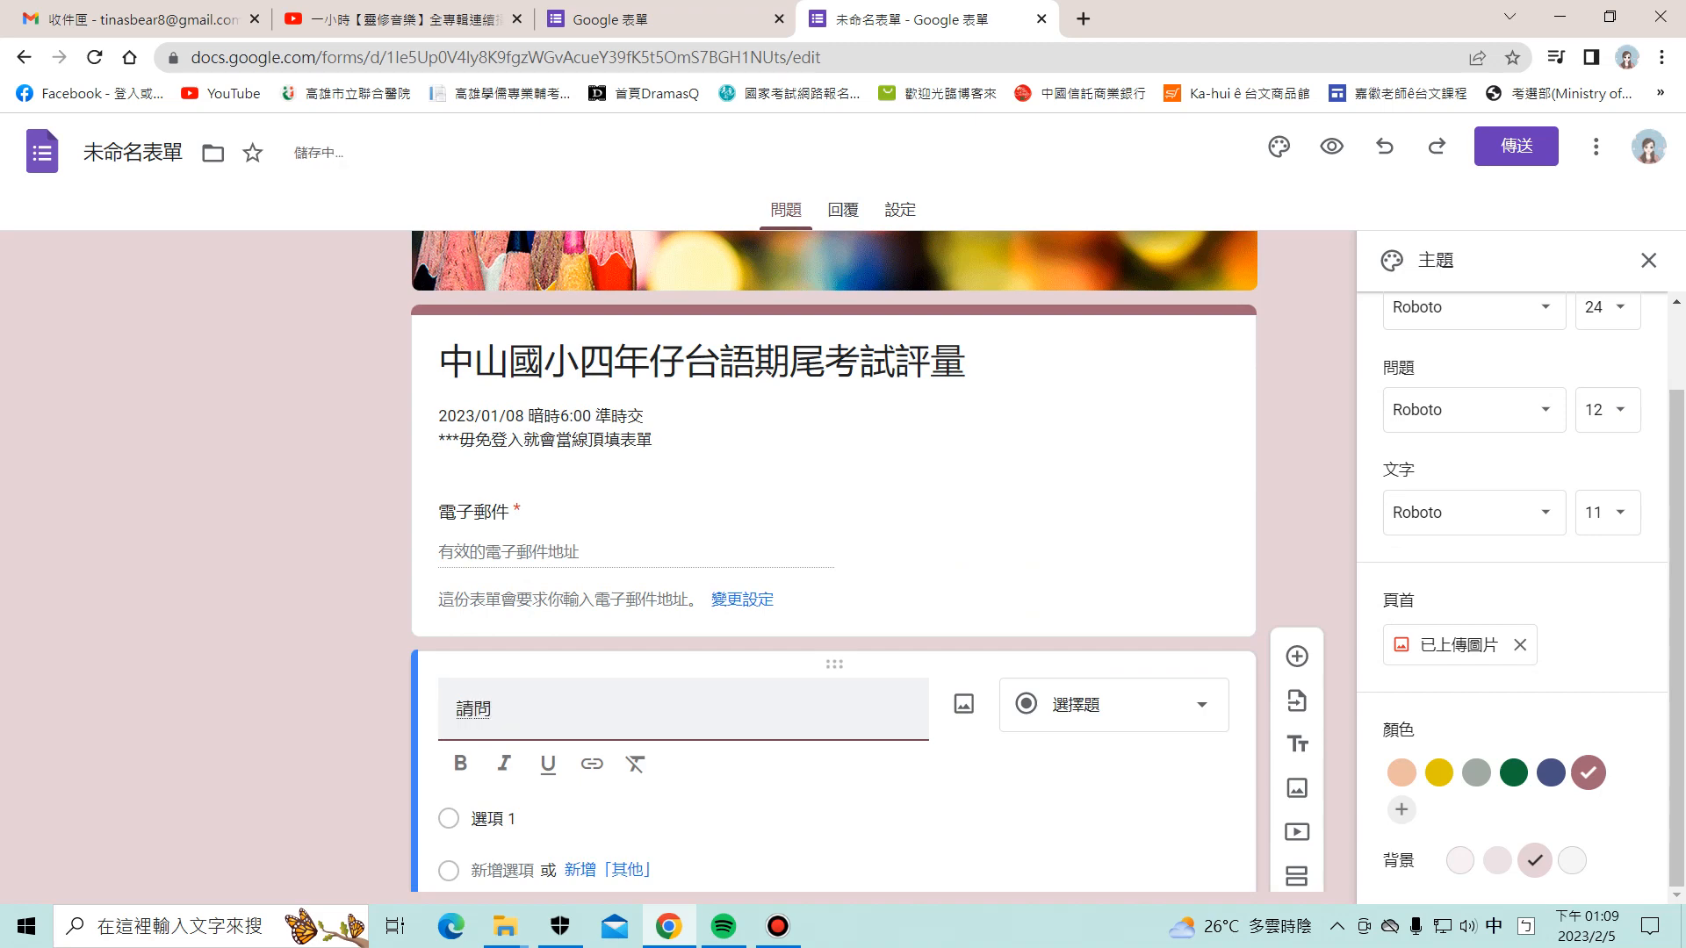
pyautogui.write('紅ㄉㄩ')
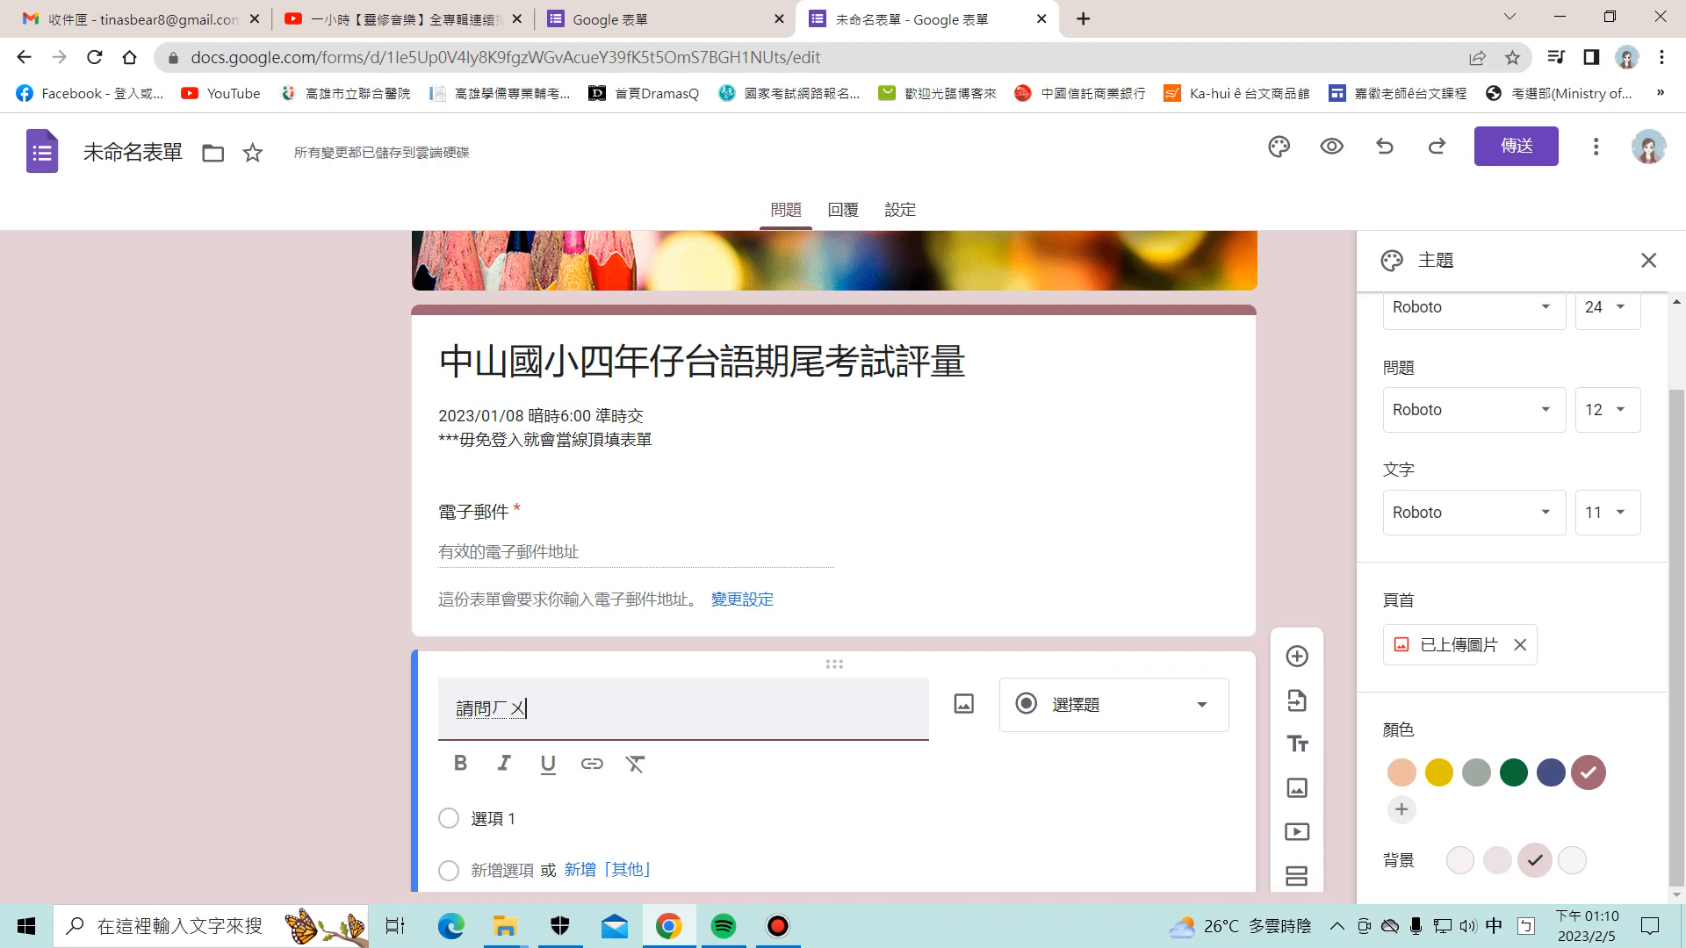
pyautogui.write('綠燈的台語')
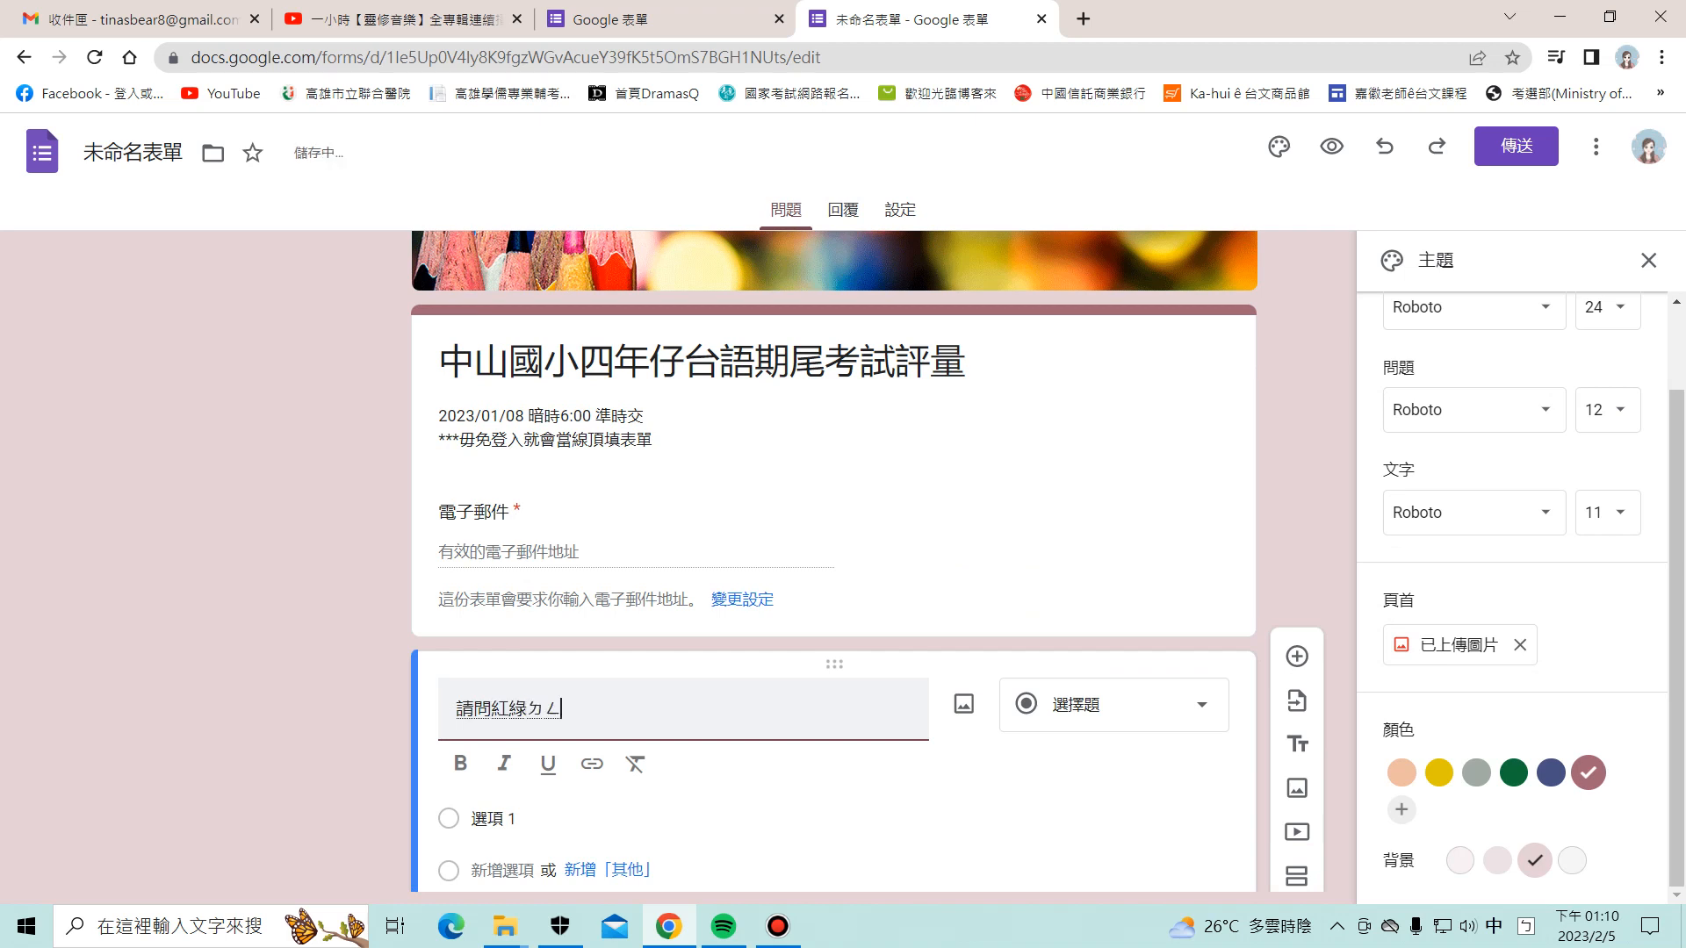
pyautogui.press('shift')
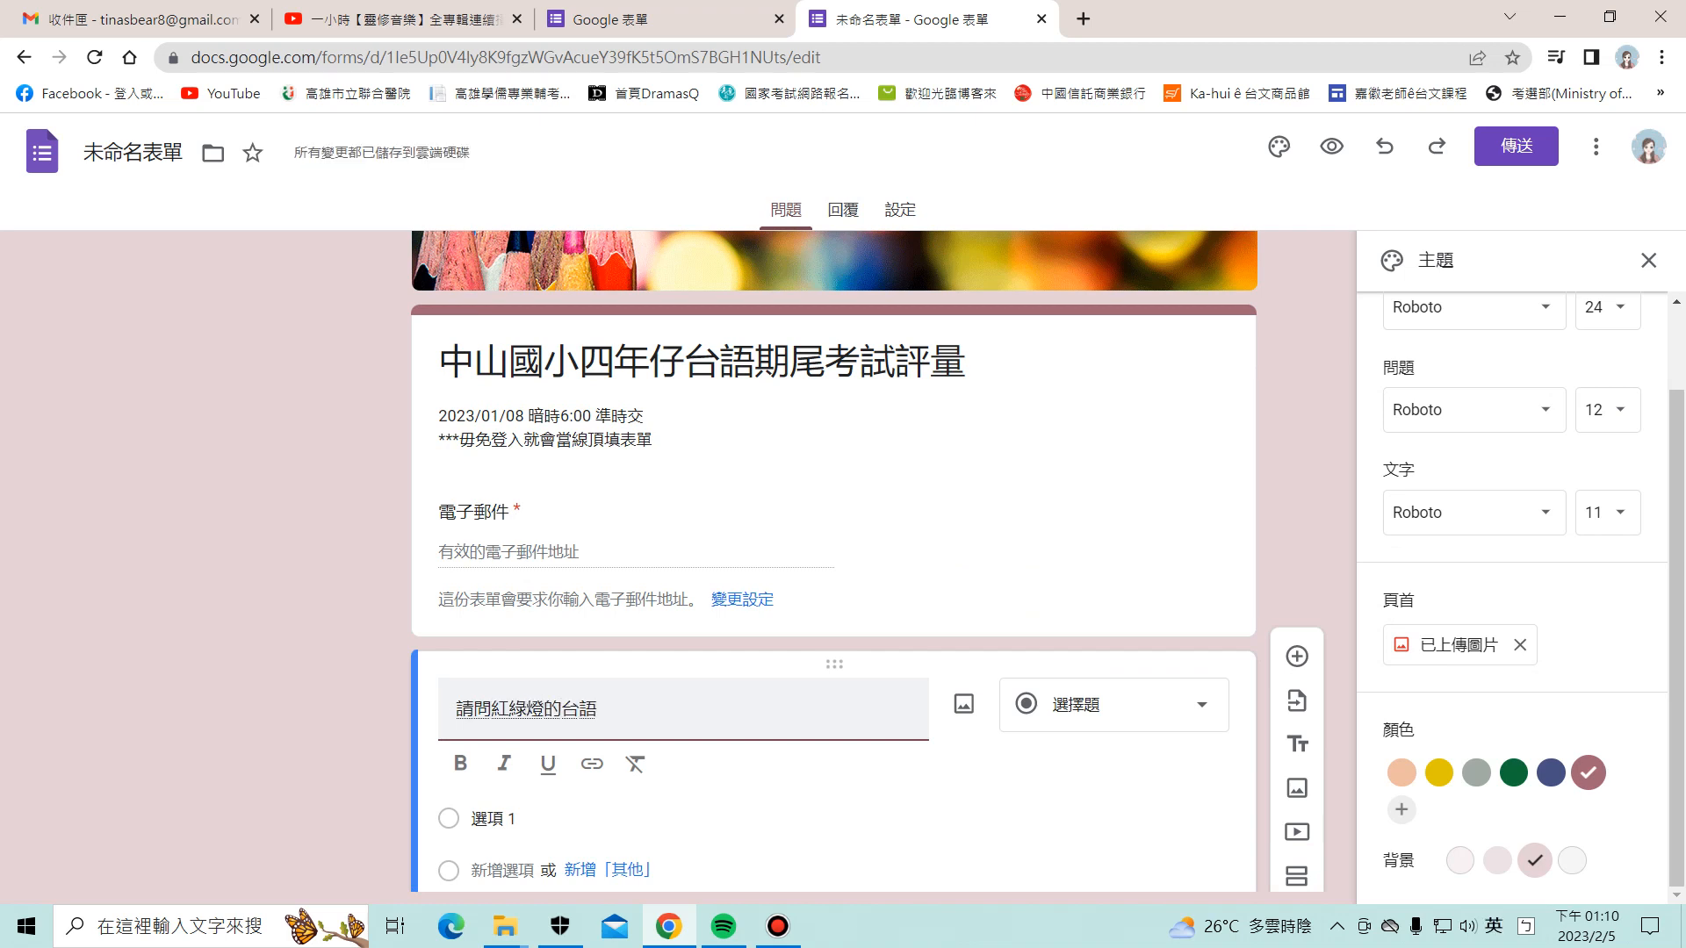
pyautogui.write('beh')
pyautogui.press('shift')
pyautogui.write('`ㄗㄣ')
pyautogui.press('BackSpace')
pyautogui.press('BackSpace')
pyautogui.press('BackSpace')
pyautogui.write('案怎獎')
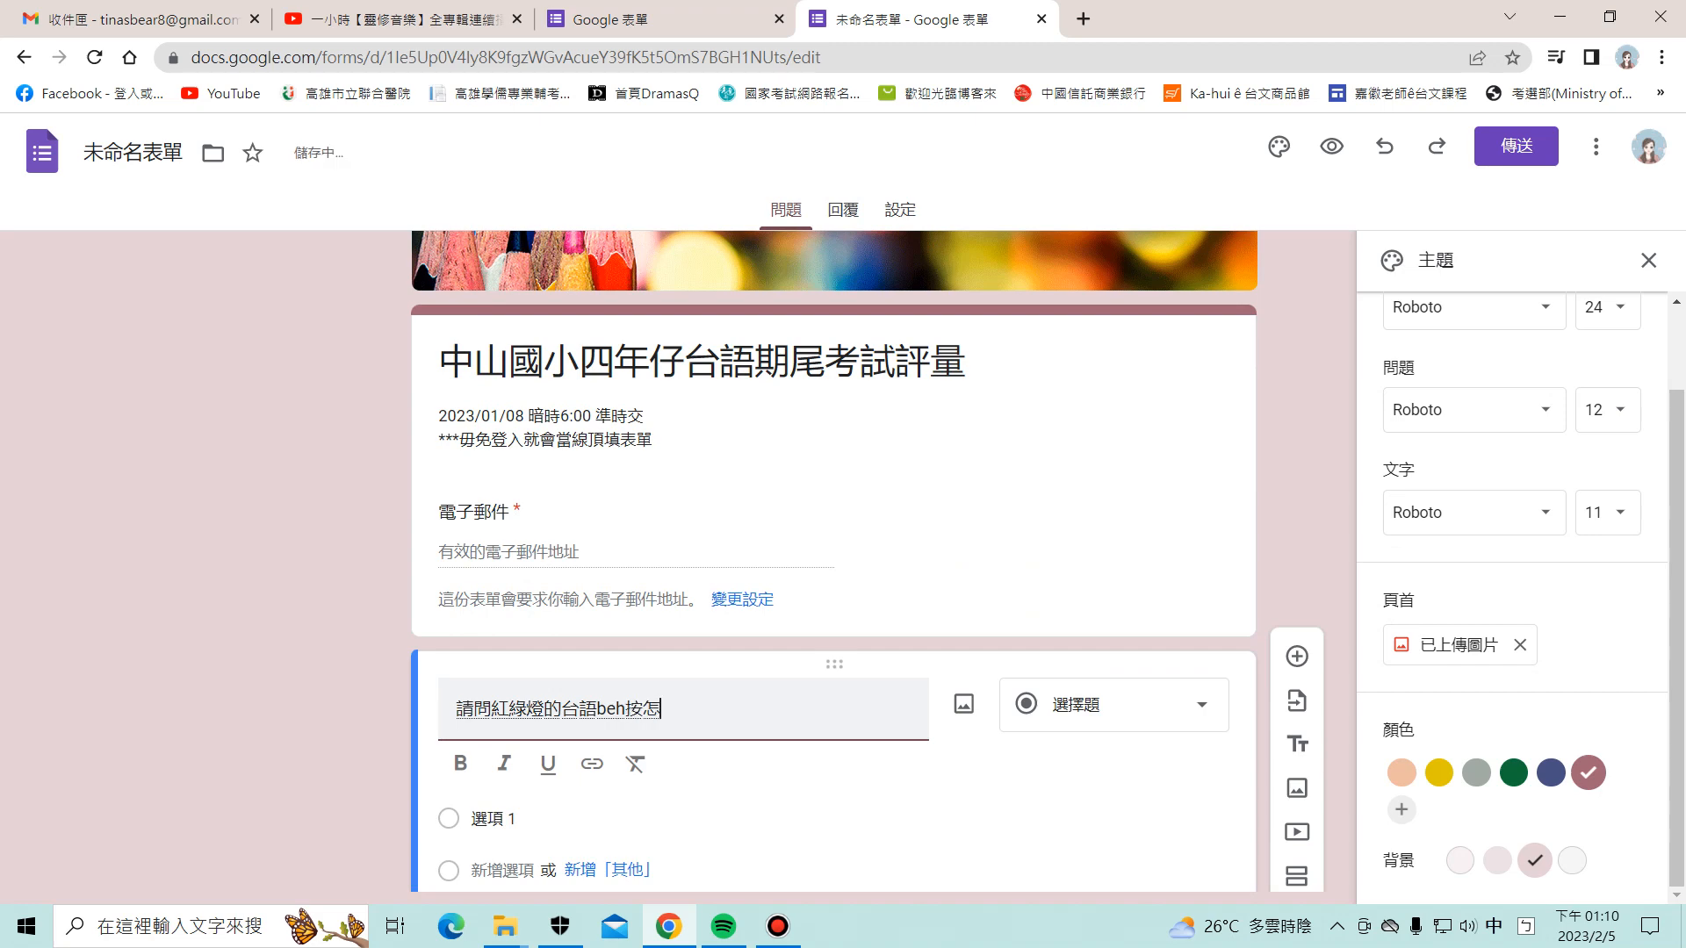
pyautogui.press('Down')
pyautogui.press('Down')
pyautogui.press('Return')
pyautogui.press('Return')
pyautogui.write('?')
pyautogui.scroll(-1, 835, 562)
pyautogui.press('Return')
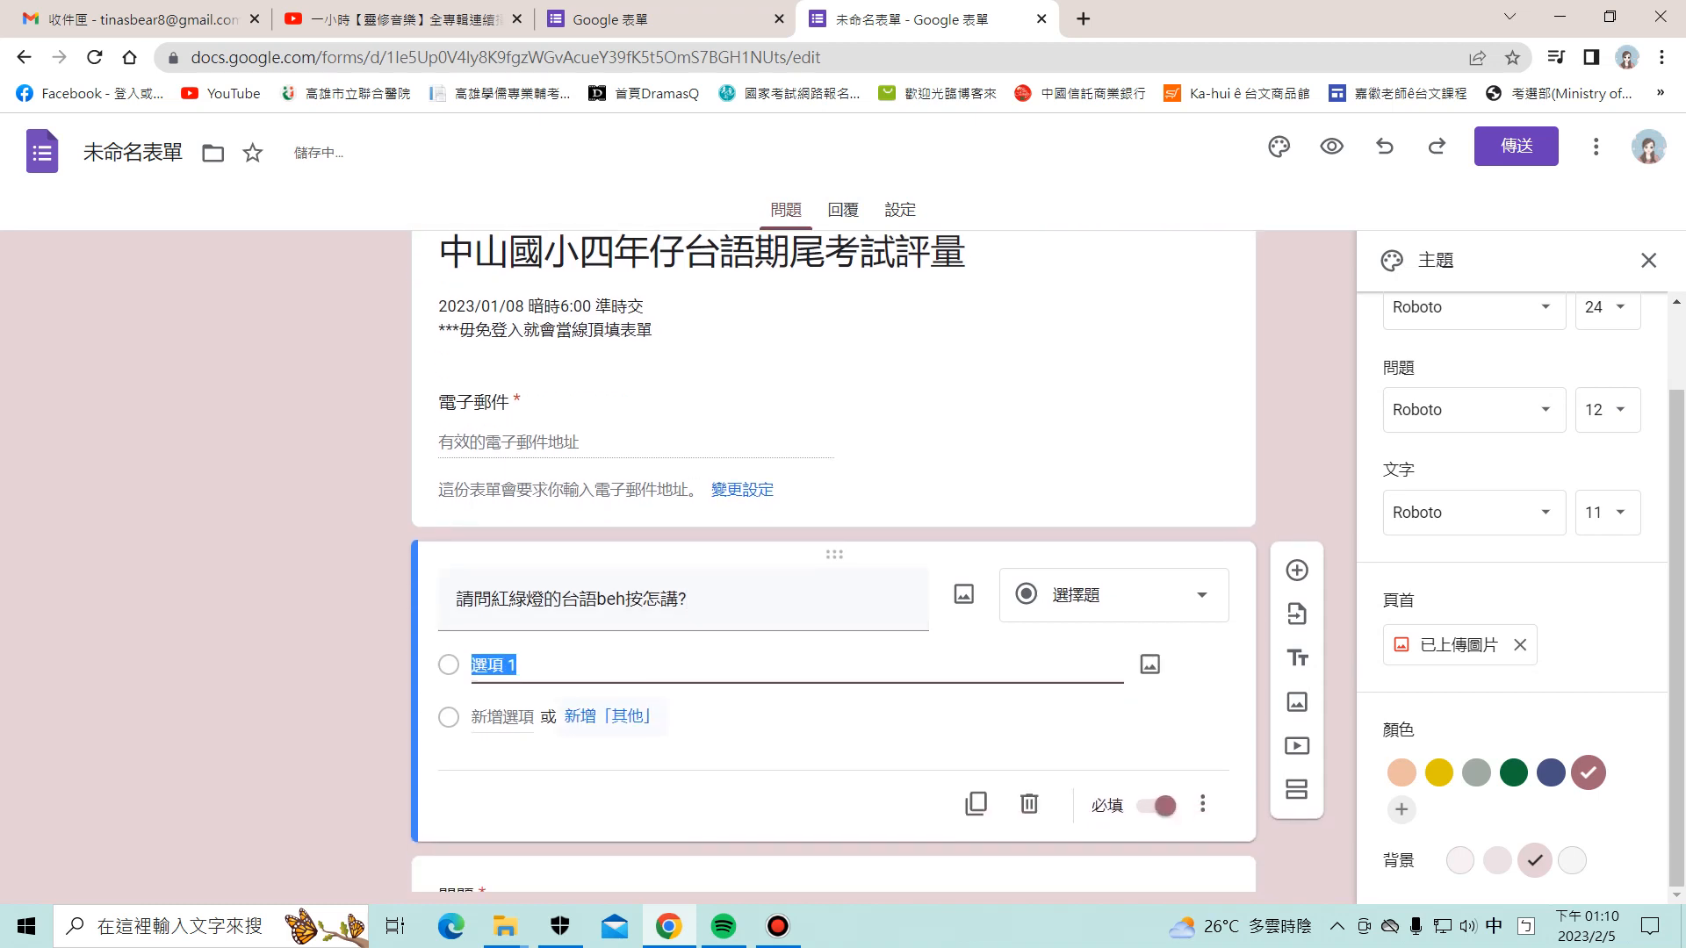
# Step: Add the choices 紅綠燈, 青紅燈 and 綠紅燈, then insert a new blank question
pyautogui.write('紅綠')
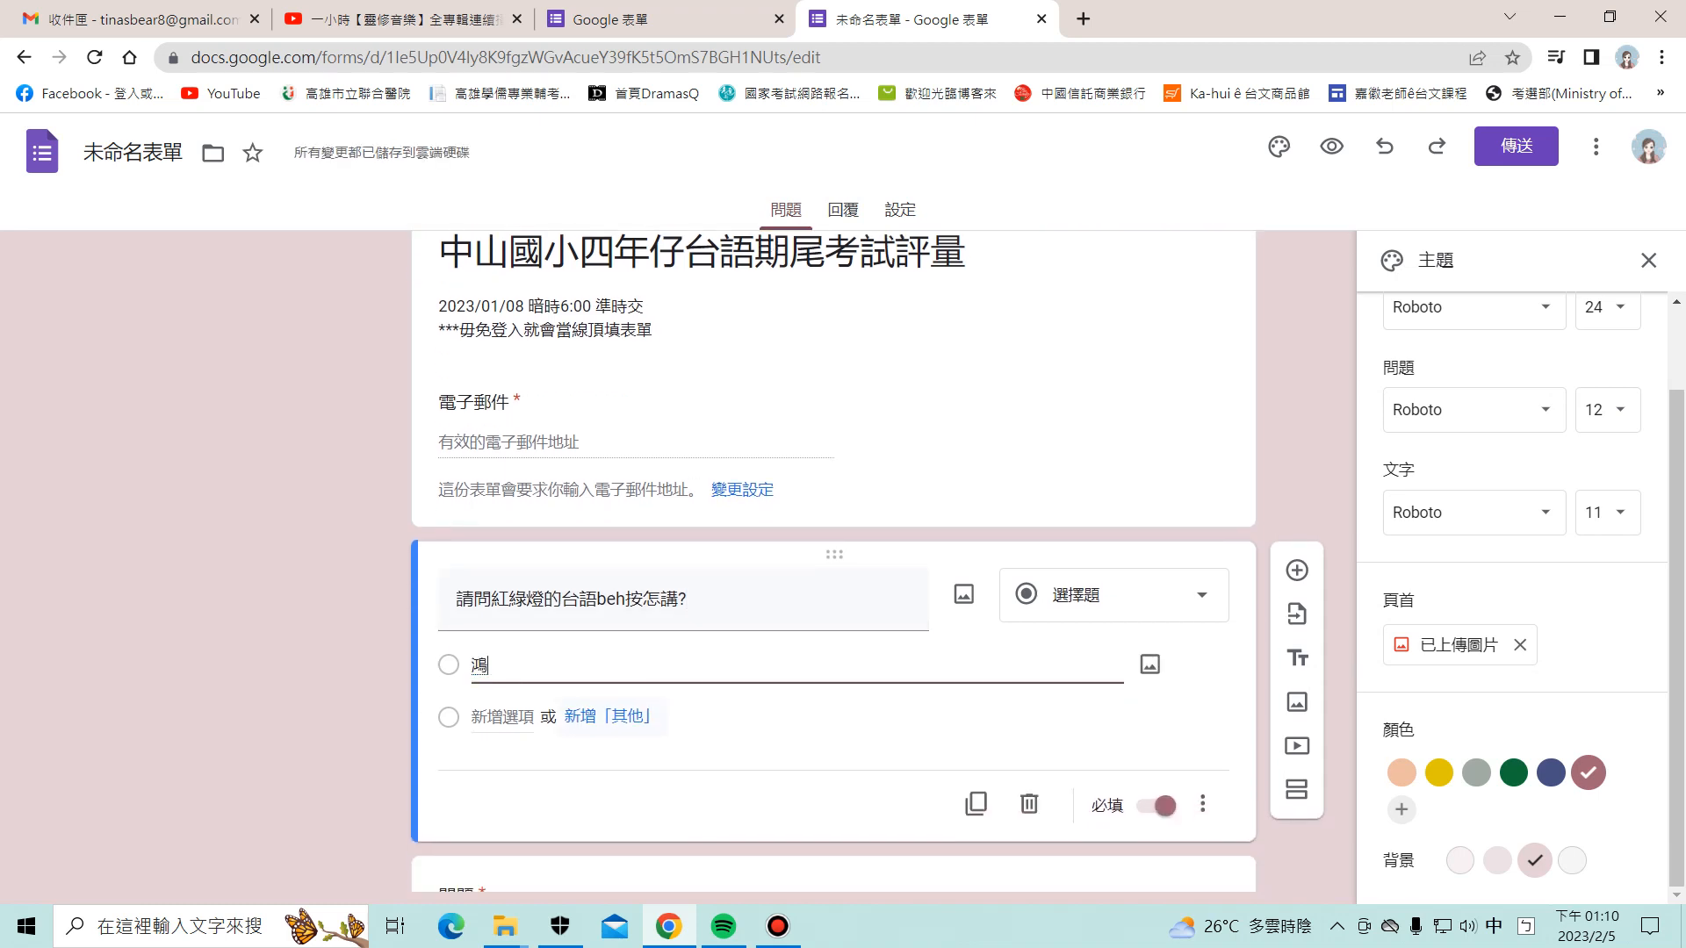
pyautogui.write('燈')
pyautogui.press('Return')
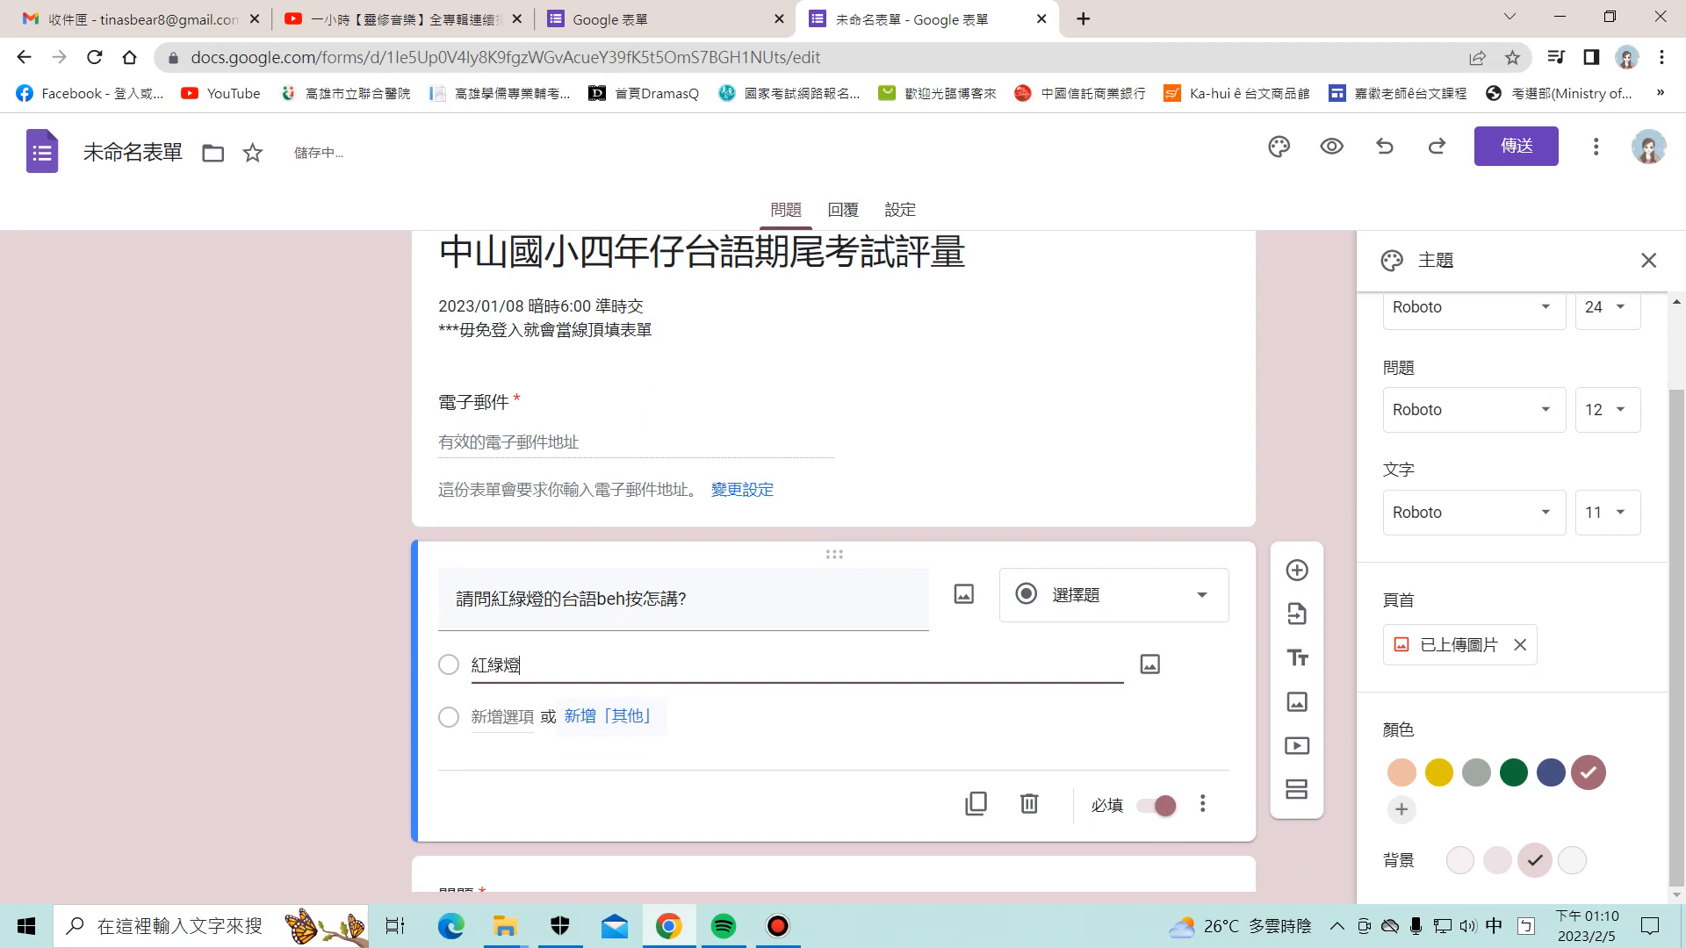
pyautogui.press('Return')
pyautogui.write('清ㄏㄨㄥ')
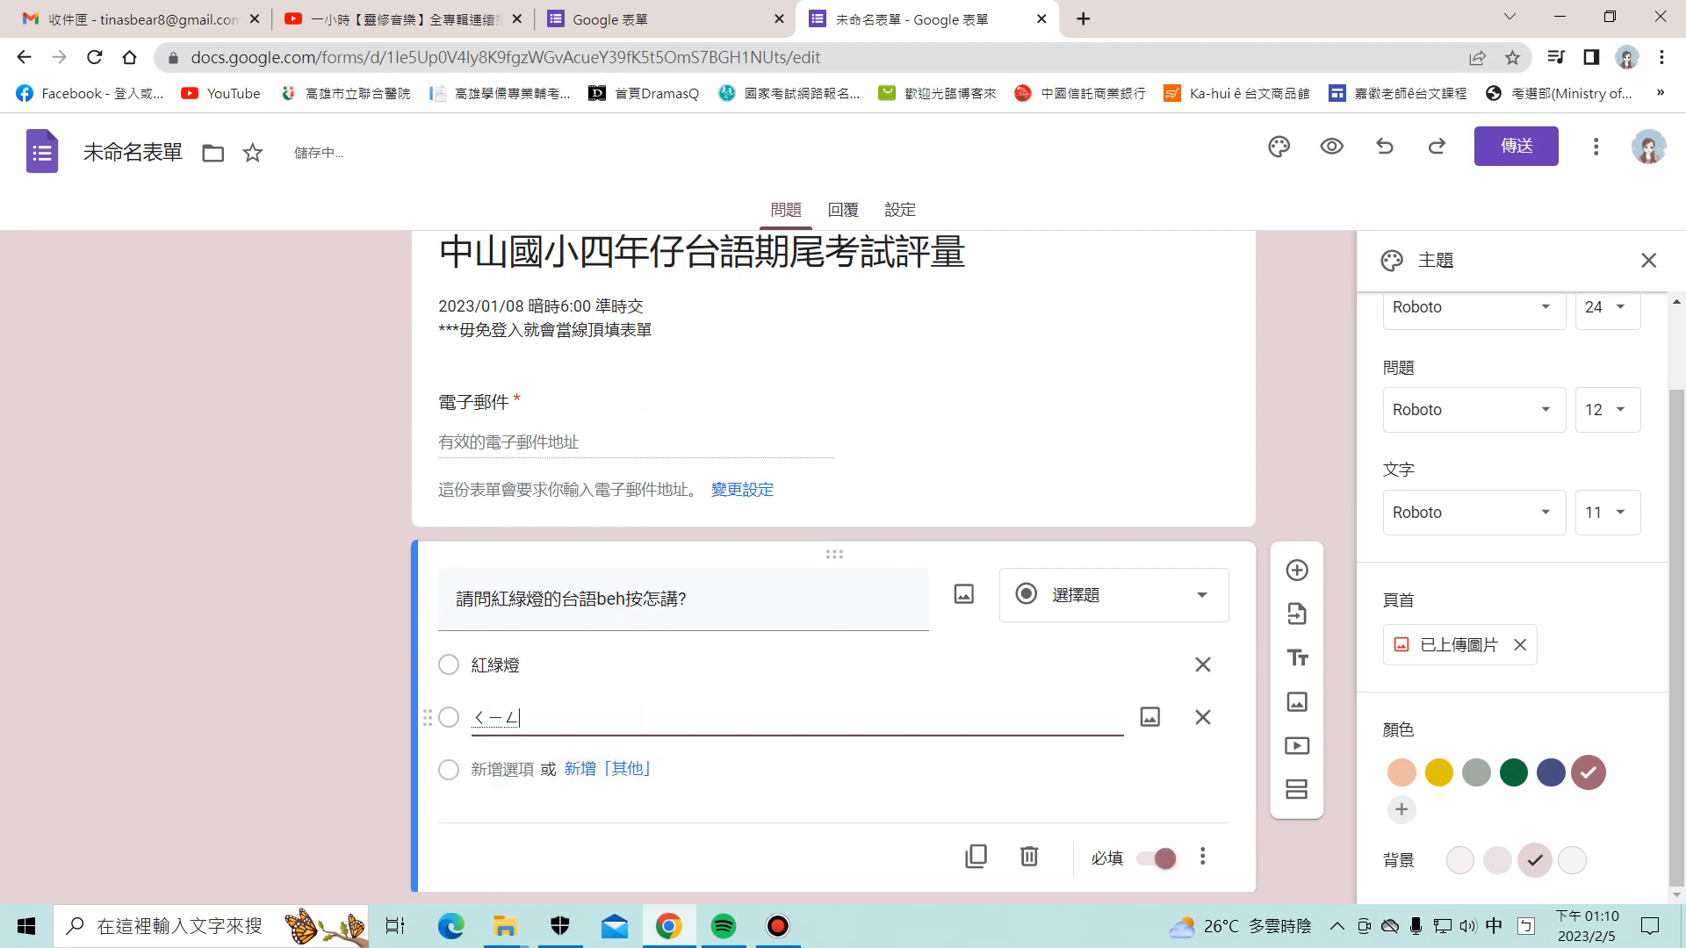
pyautogui.write('紅燈')
pyautogui.press('Return')
pyautogui.press('Return')
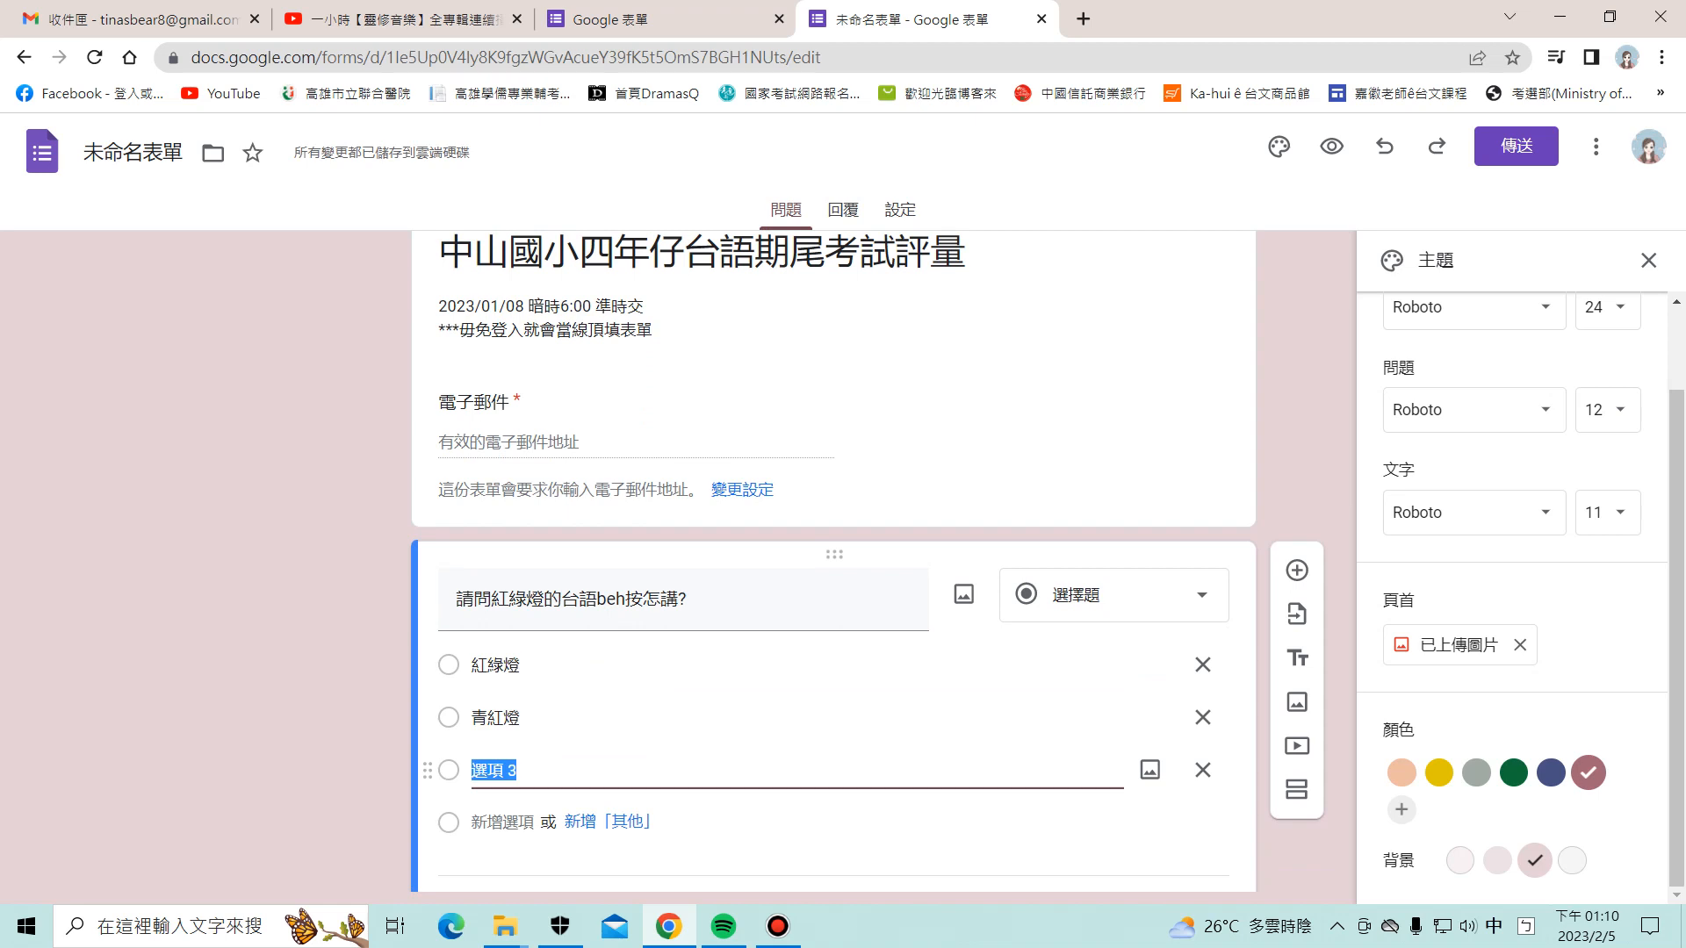
pyautogui.write('綠紅燈')
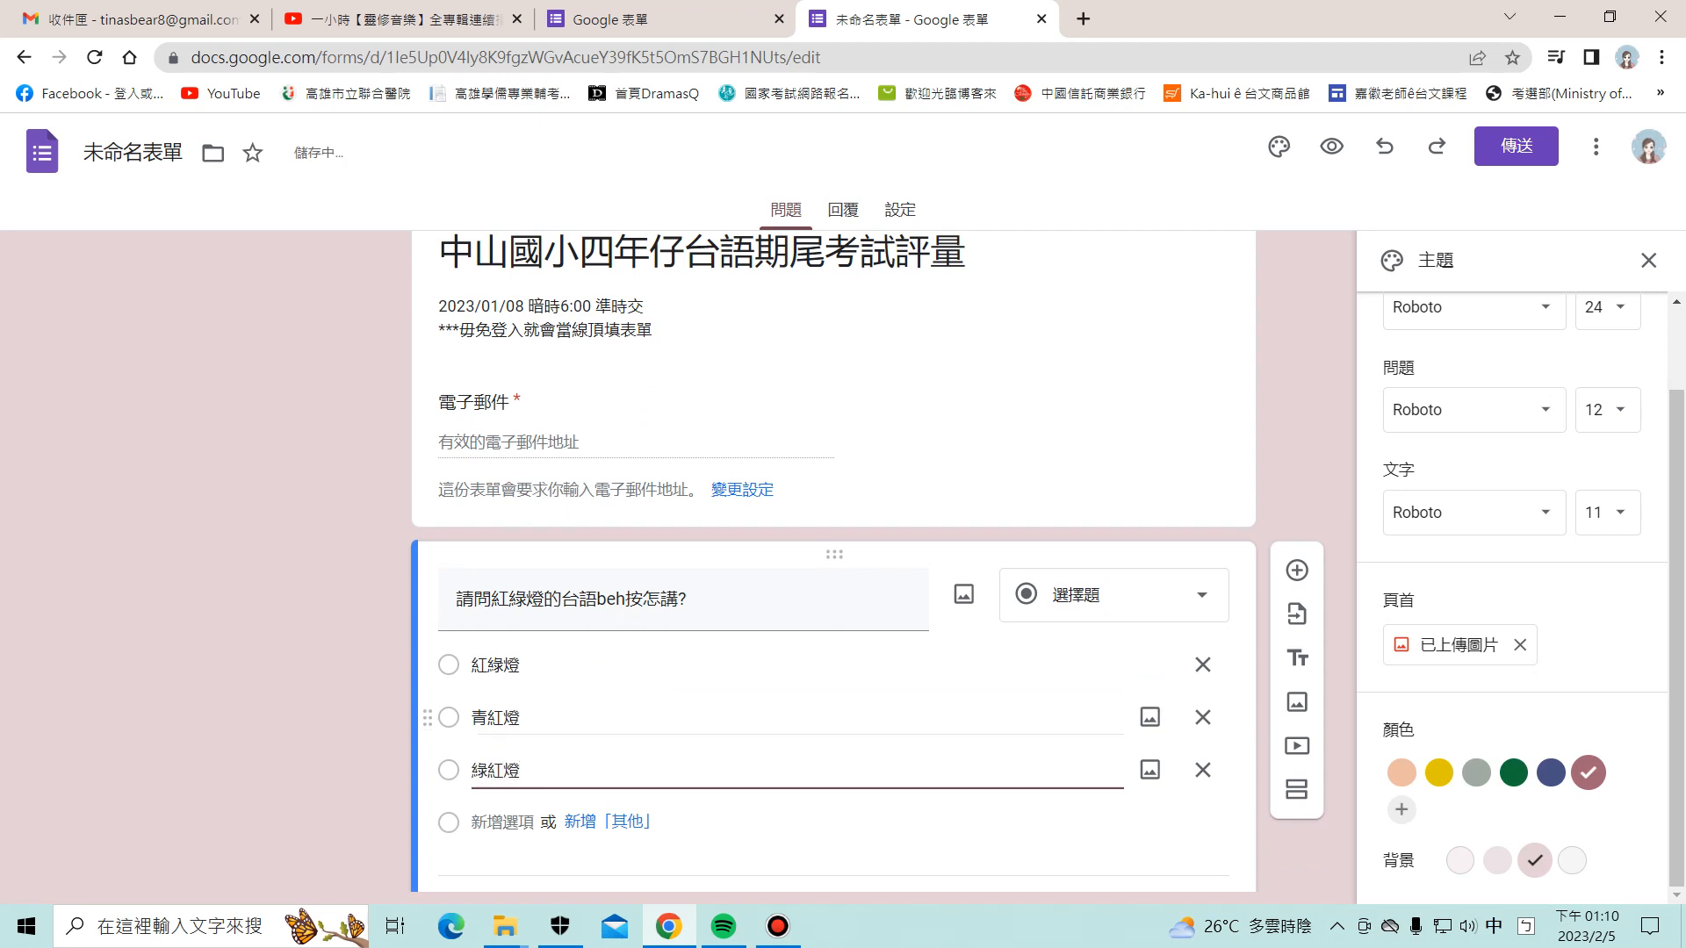
pyautogui.click(1297, 569)
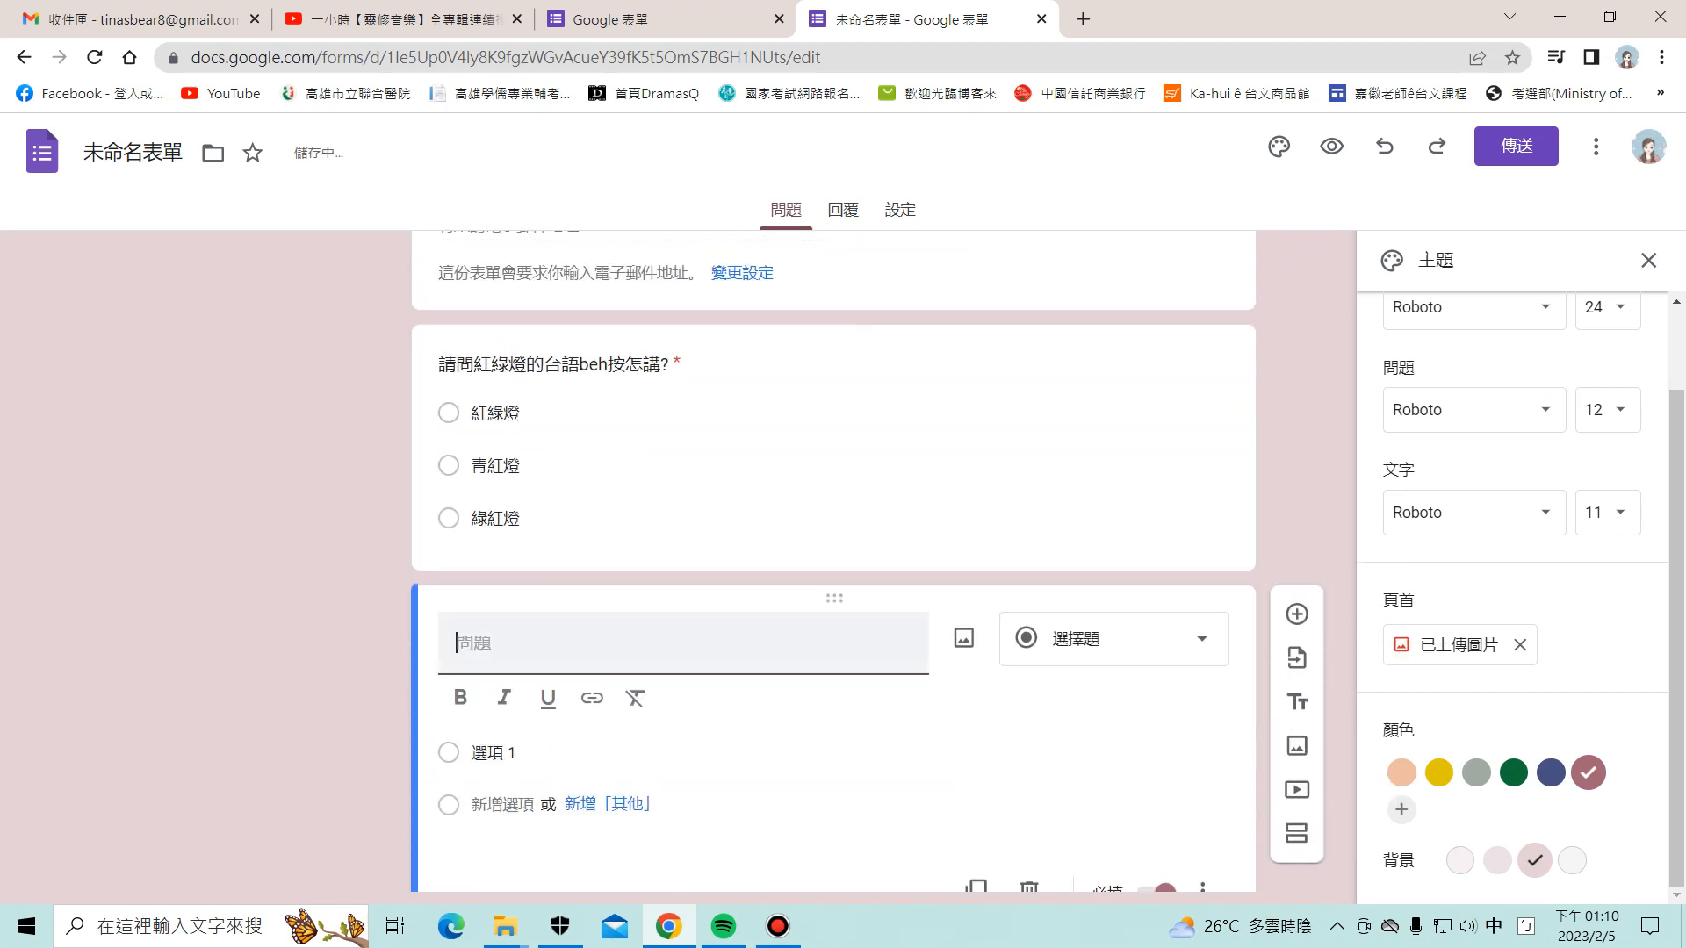
# Step: Write the second question 請問火車的台語羅馬字beh按怎寫?
pyautogui.write('請問')
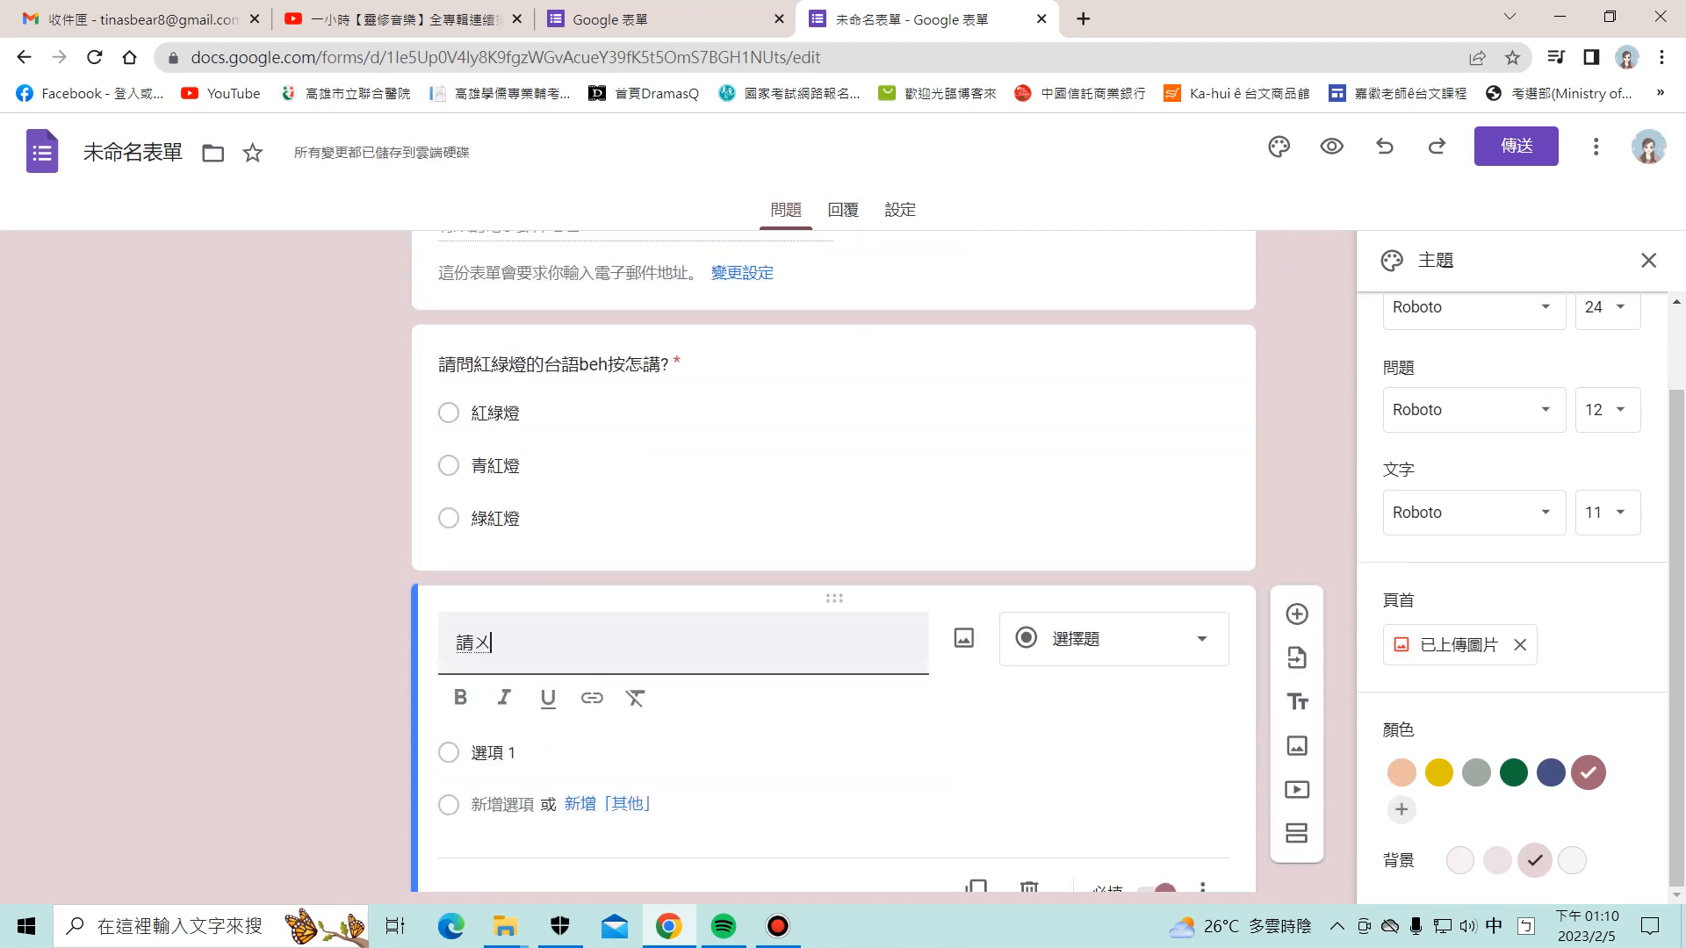
pyautogui.write('火車')
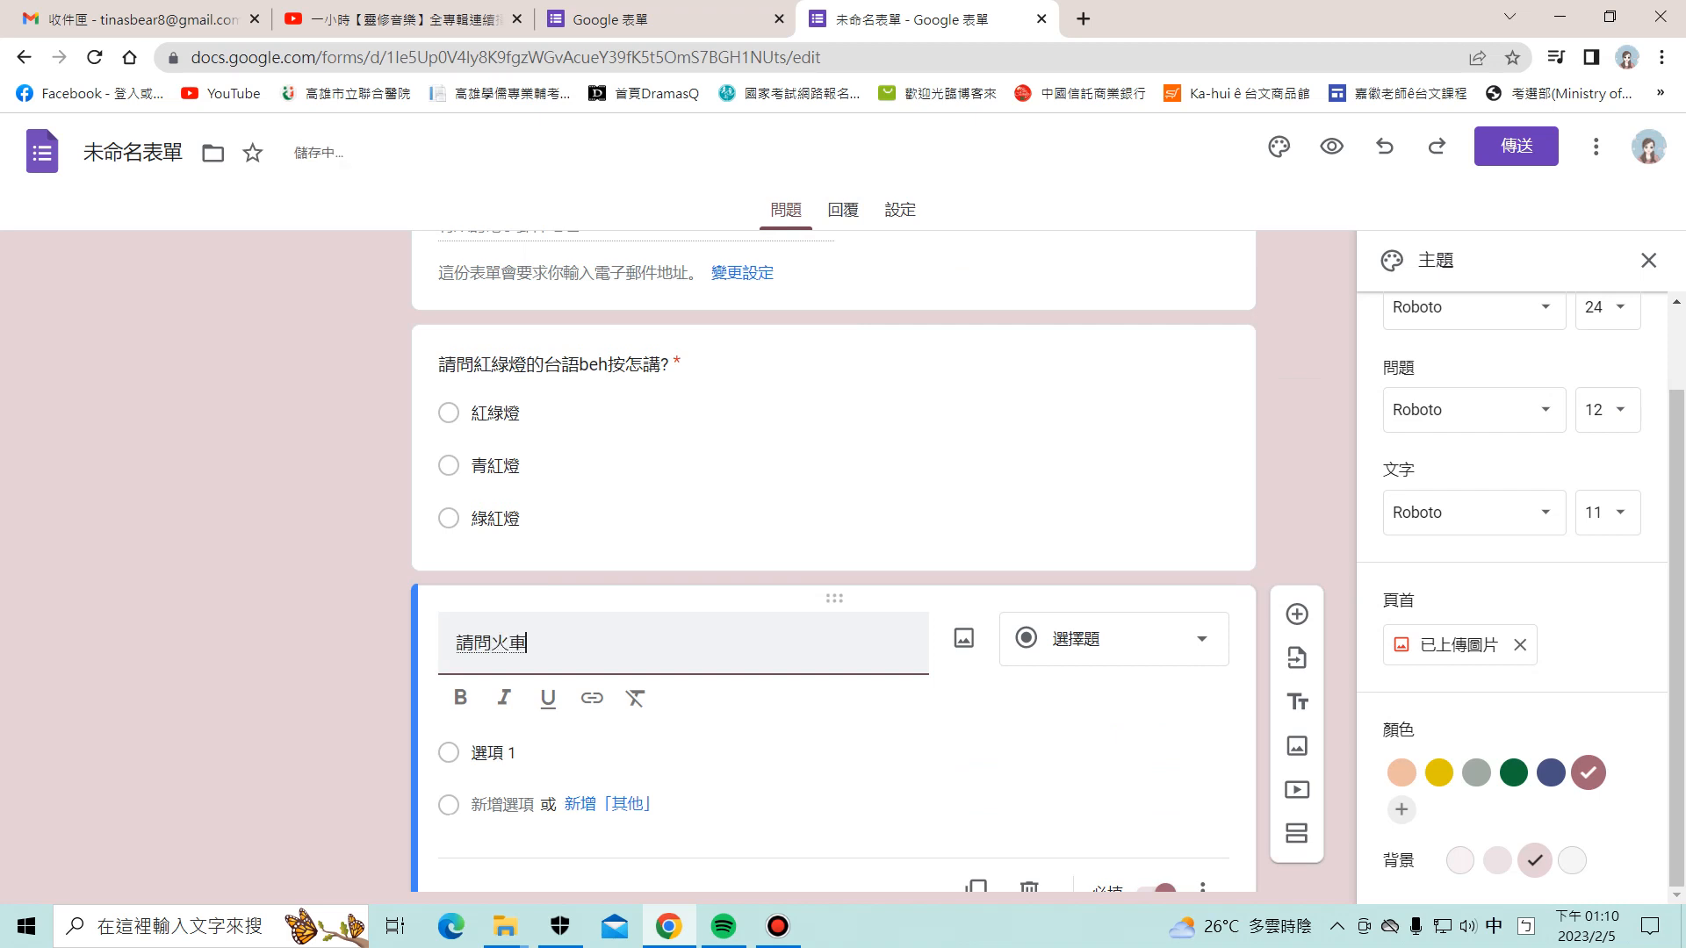
pyautogui.write('的台ㄩ')
pyautogui.write('語羅馬字')
pyautogui.press('shift')
pyautogui.write('beh/')
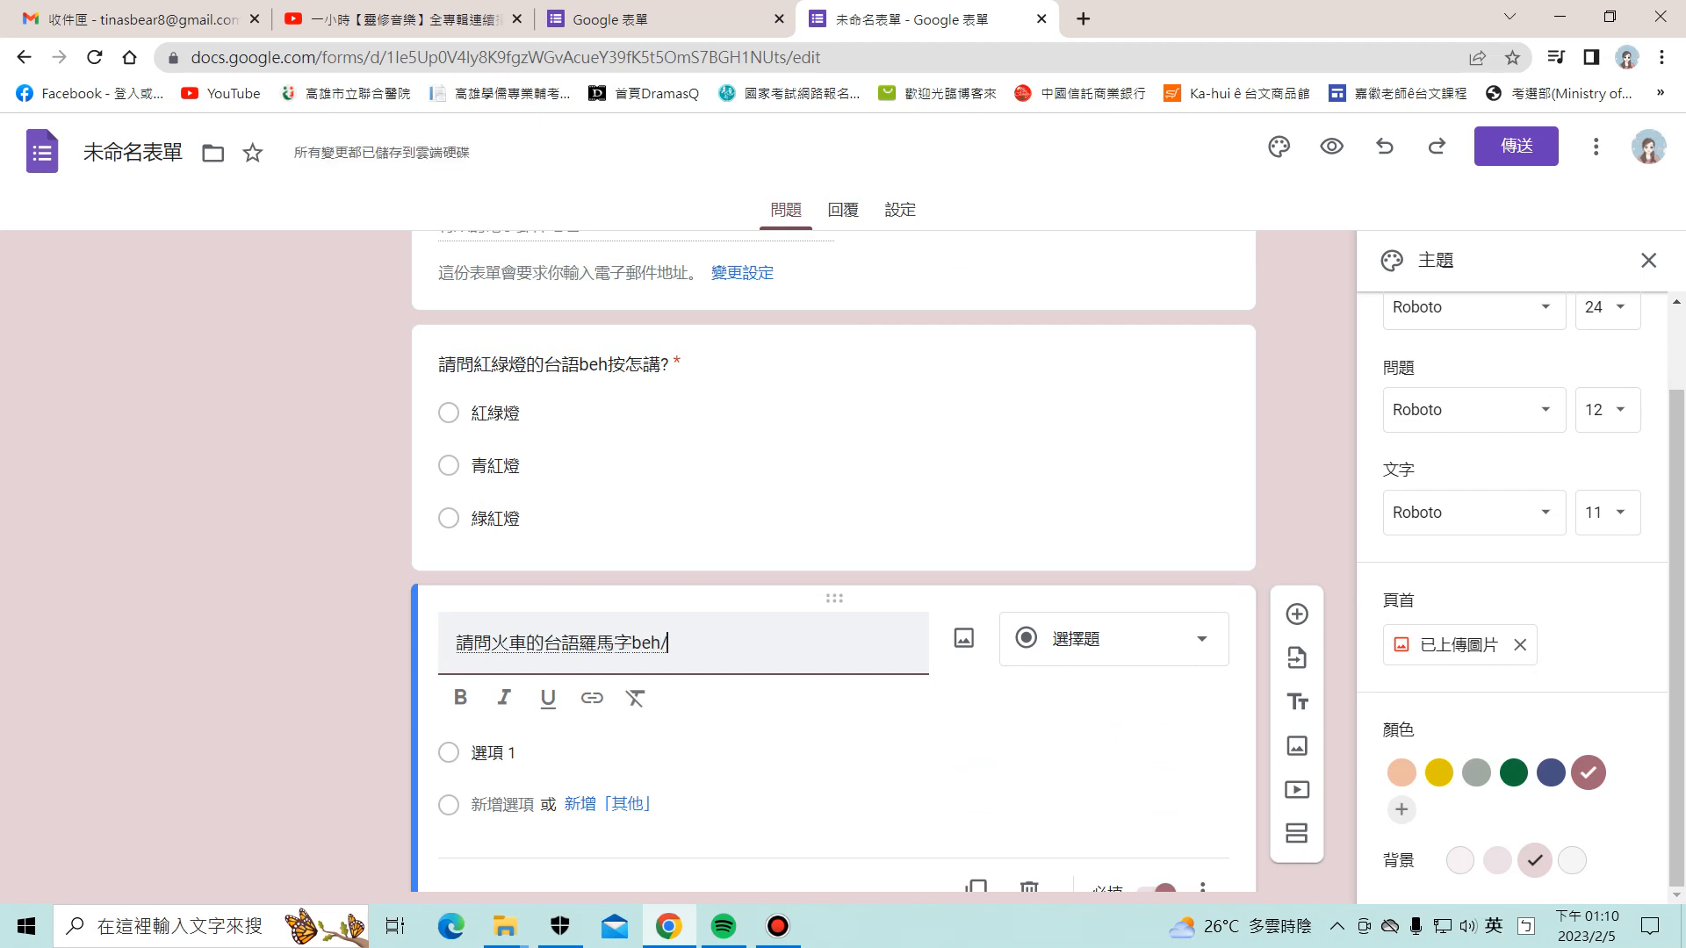
pyautogui.press('BackSpace')
pyautogui.press('shift')
pyautogui.write('按怎ㄒㄧㄝ')
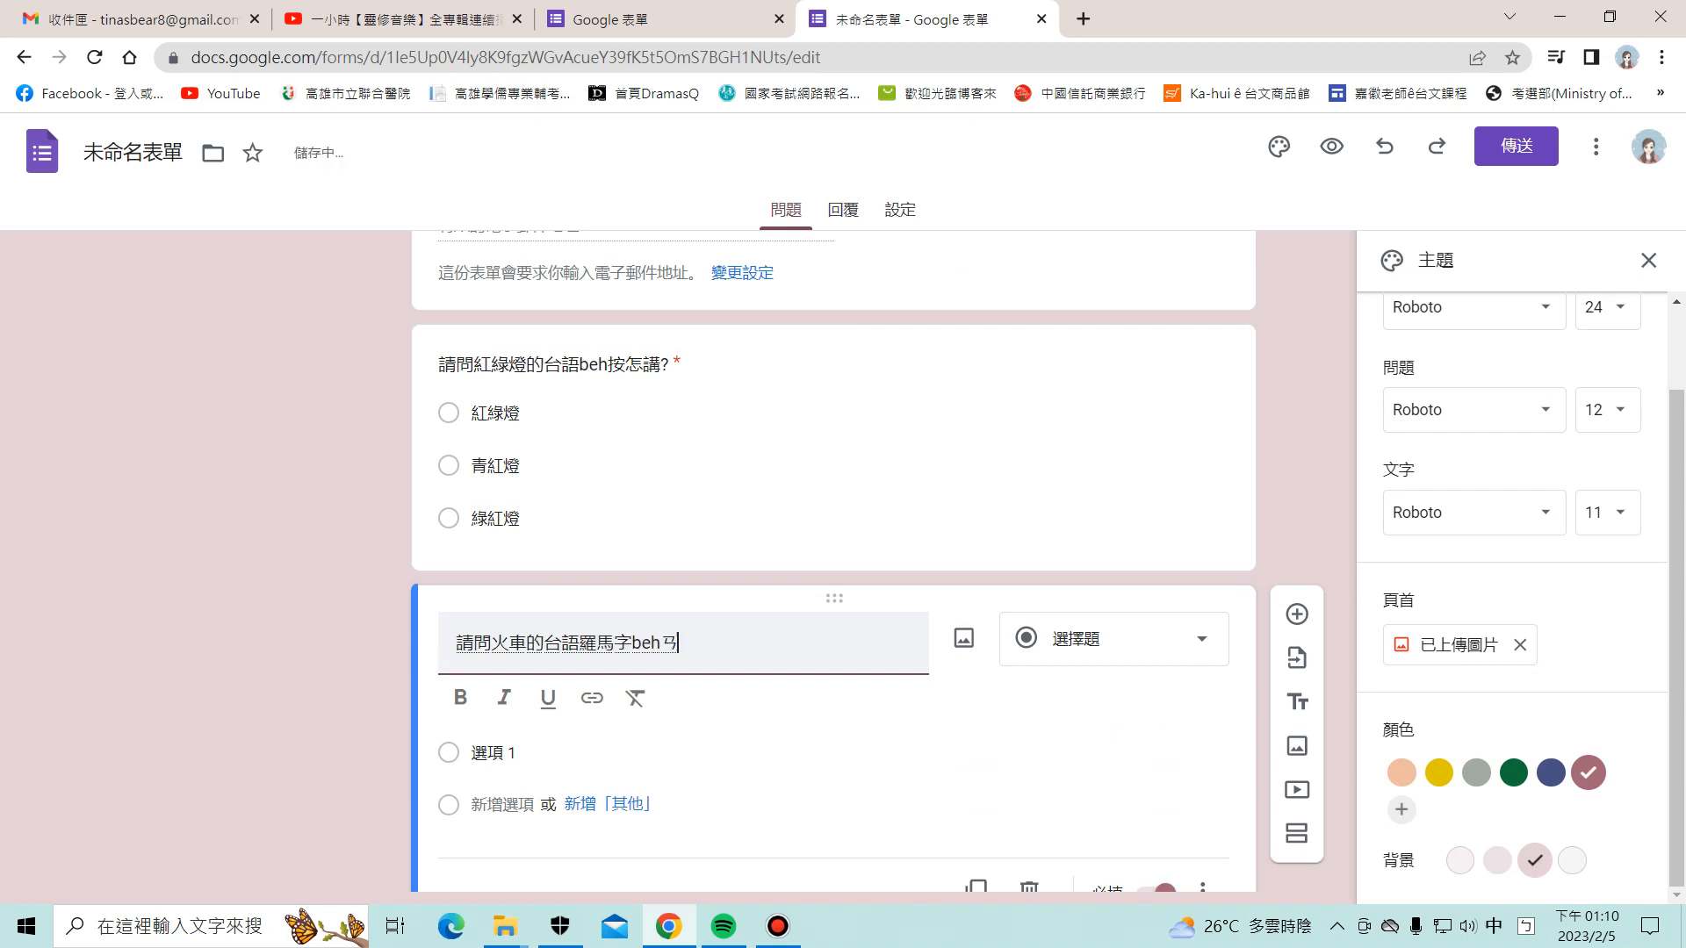
pyautogui.write('寫?')
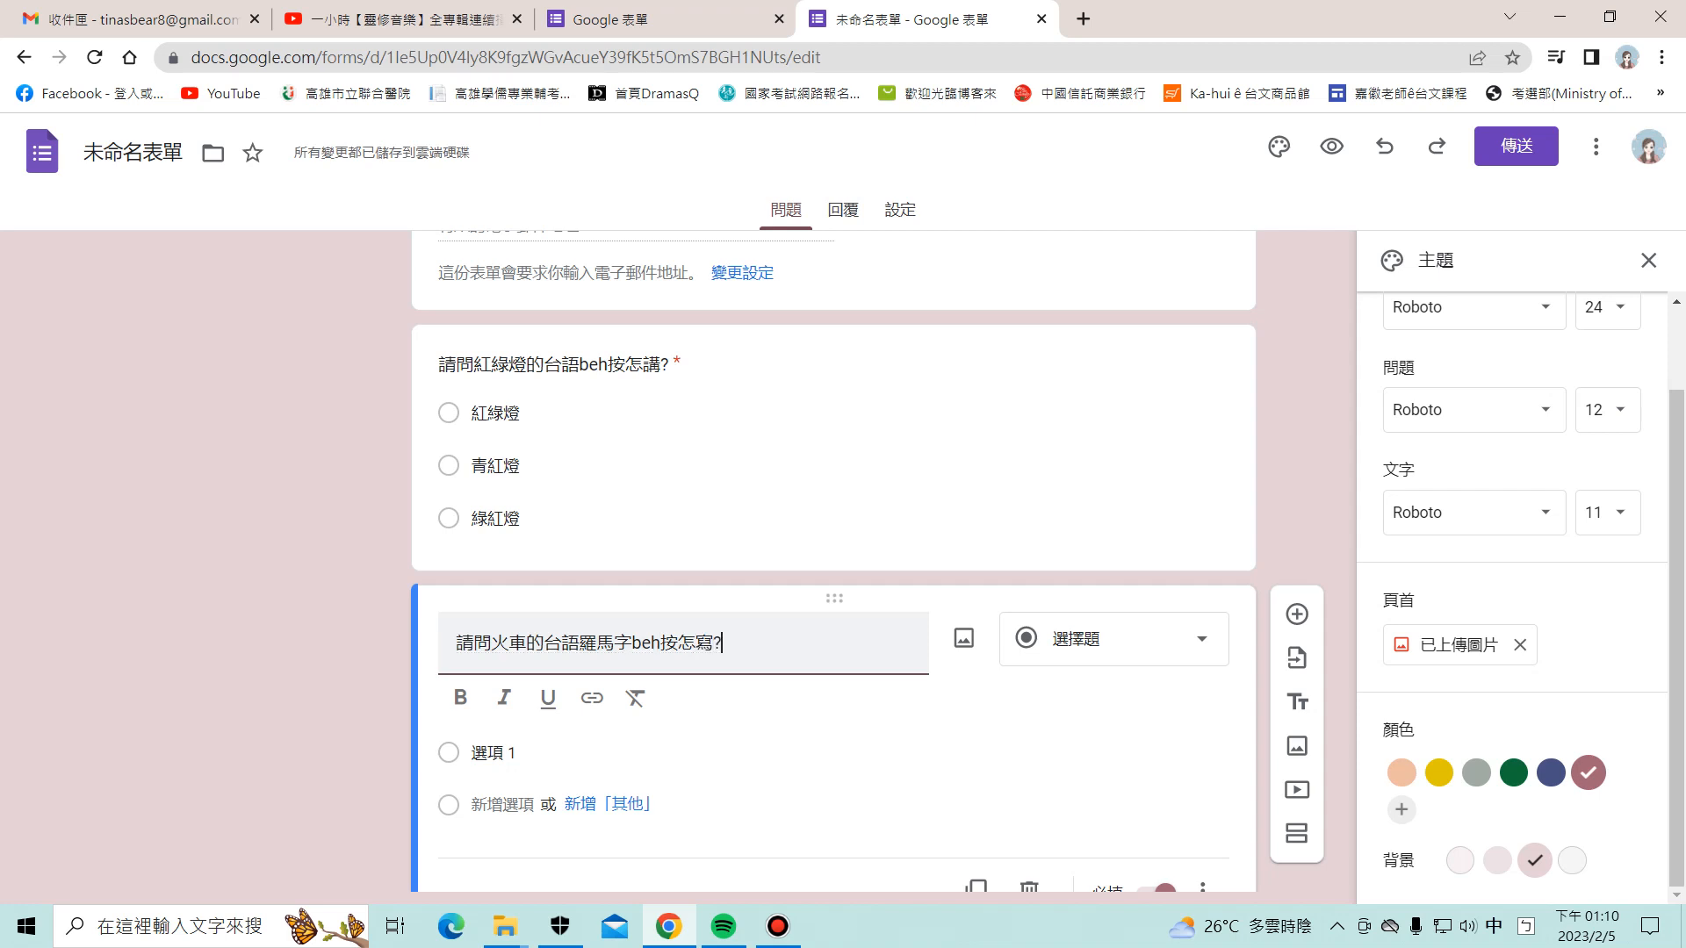
# Step: Add the romanized choices Hué-tshia, Huè-tshia and Hue-tshia
pyautogui.press('Tab')
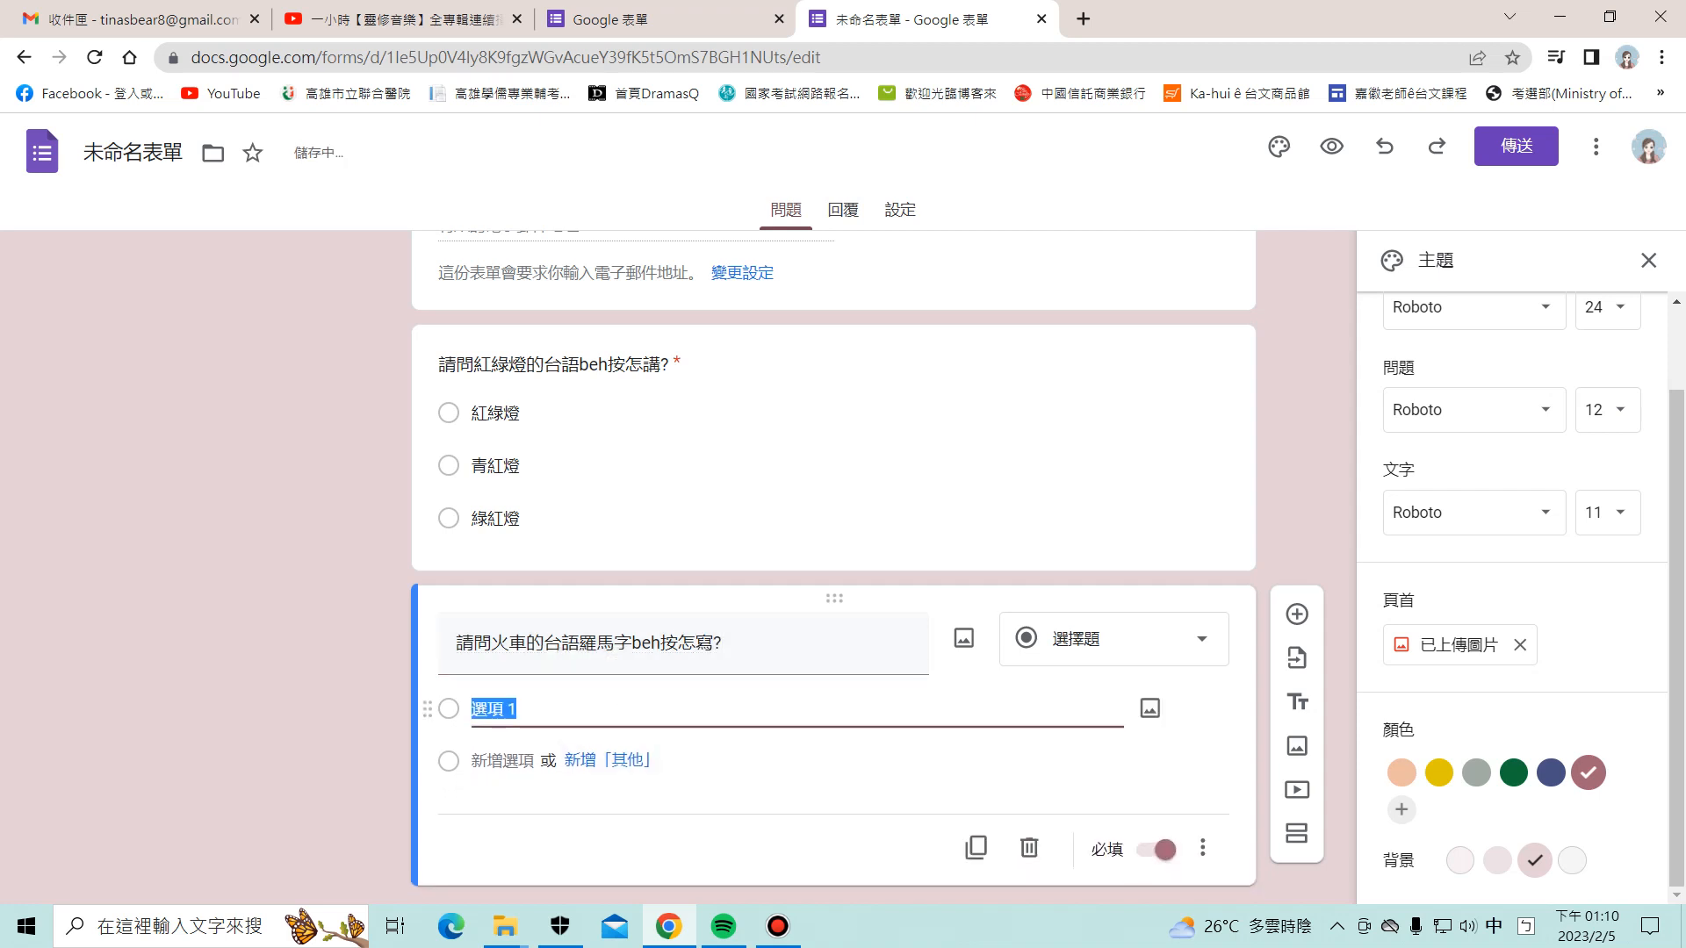
pyautogui.hotkey('ctrl', 'shift')
pyautogui.hotkey('ctrl', 'shift')
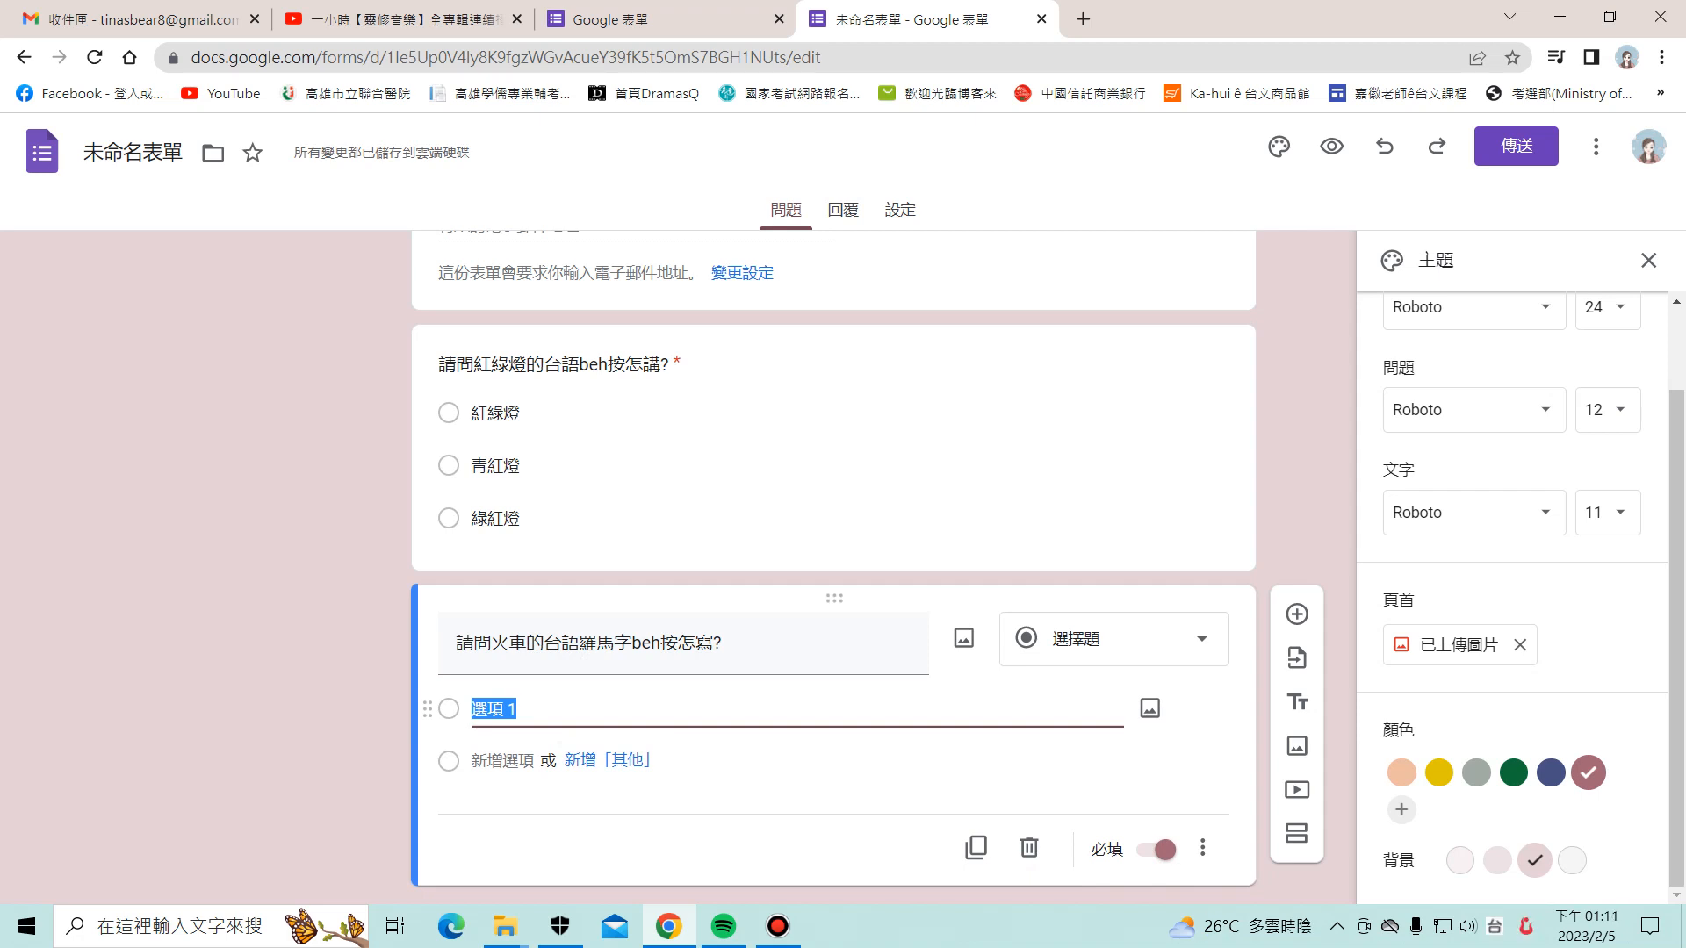
pyautogui.write('H')
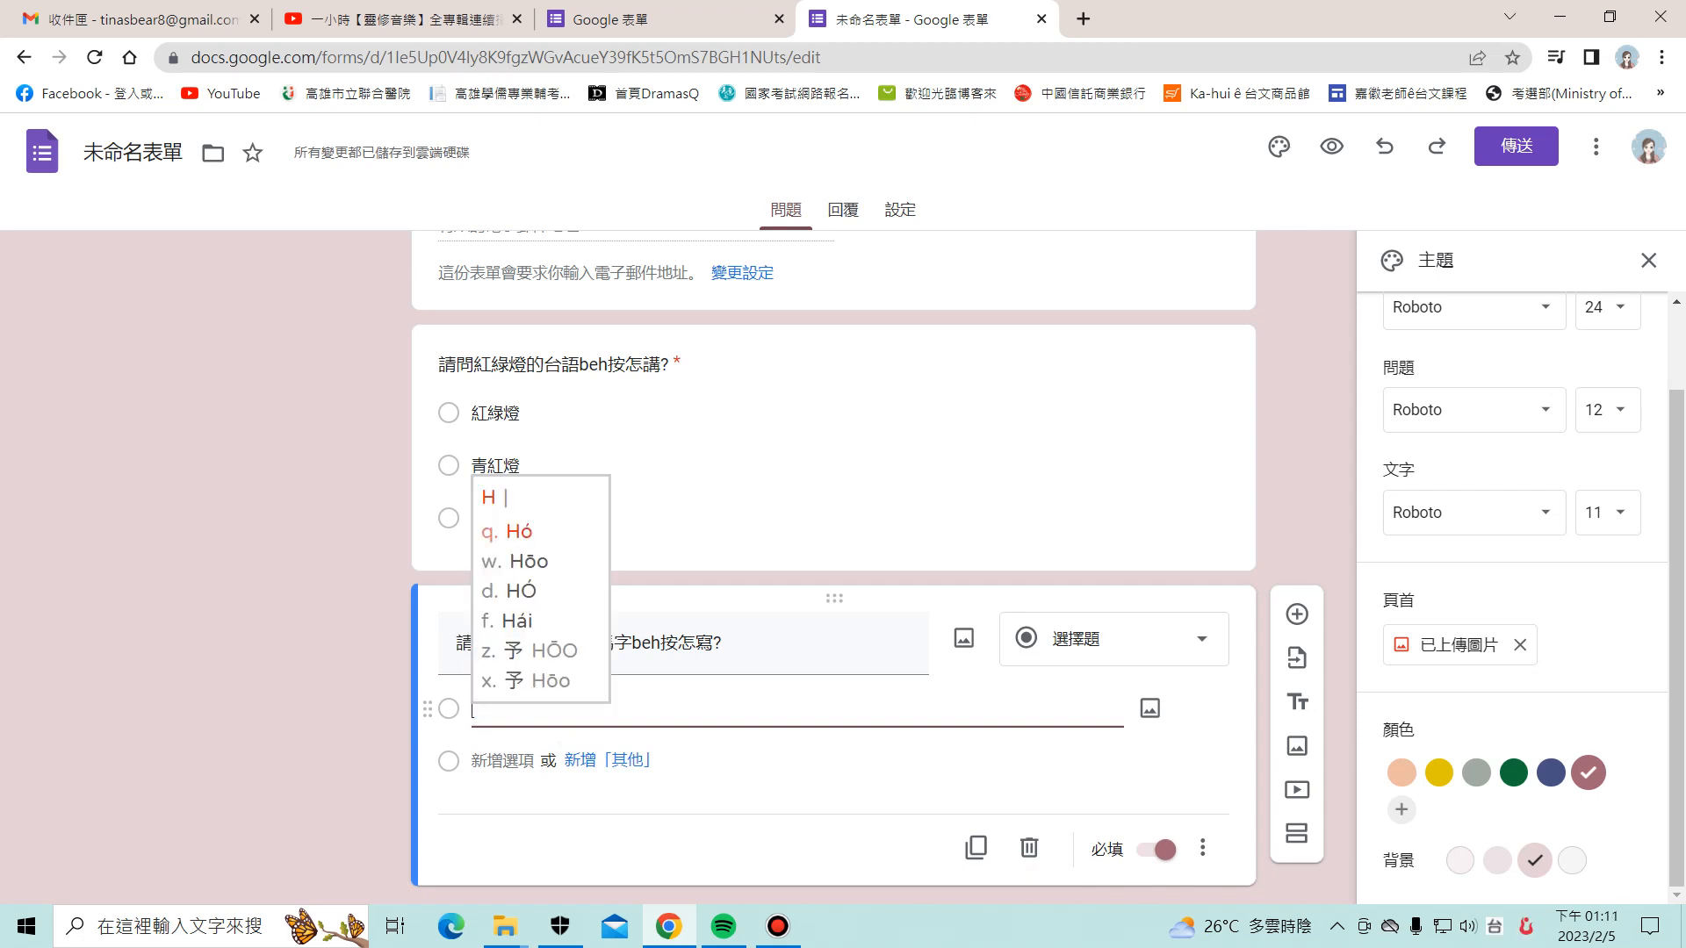
pyautogui.write('uet')
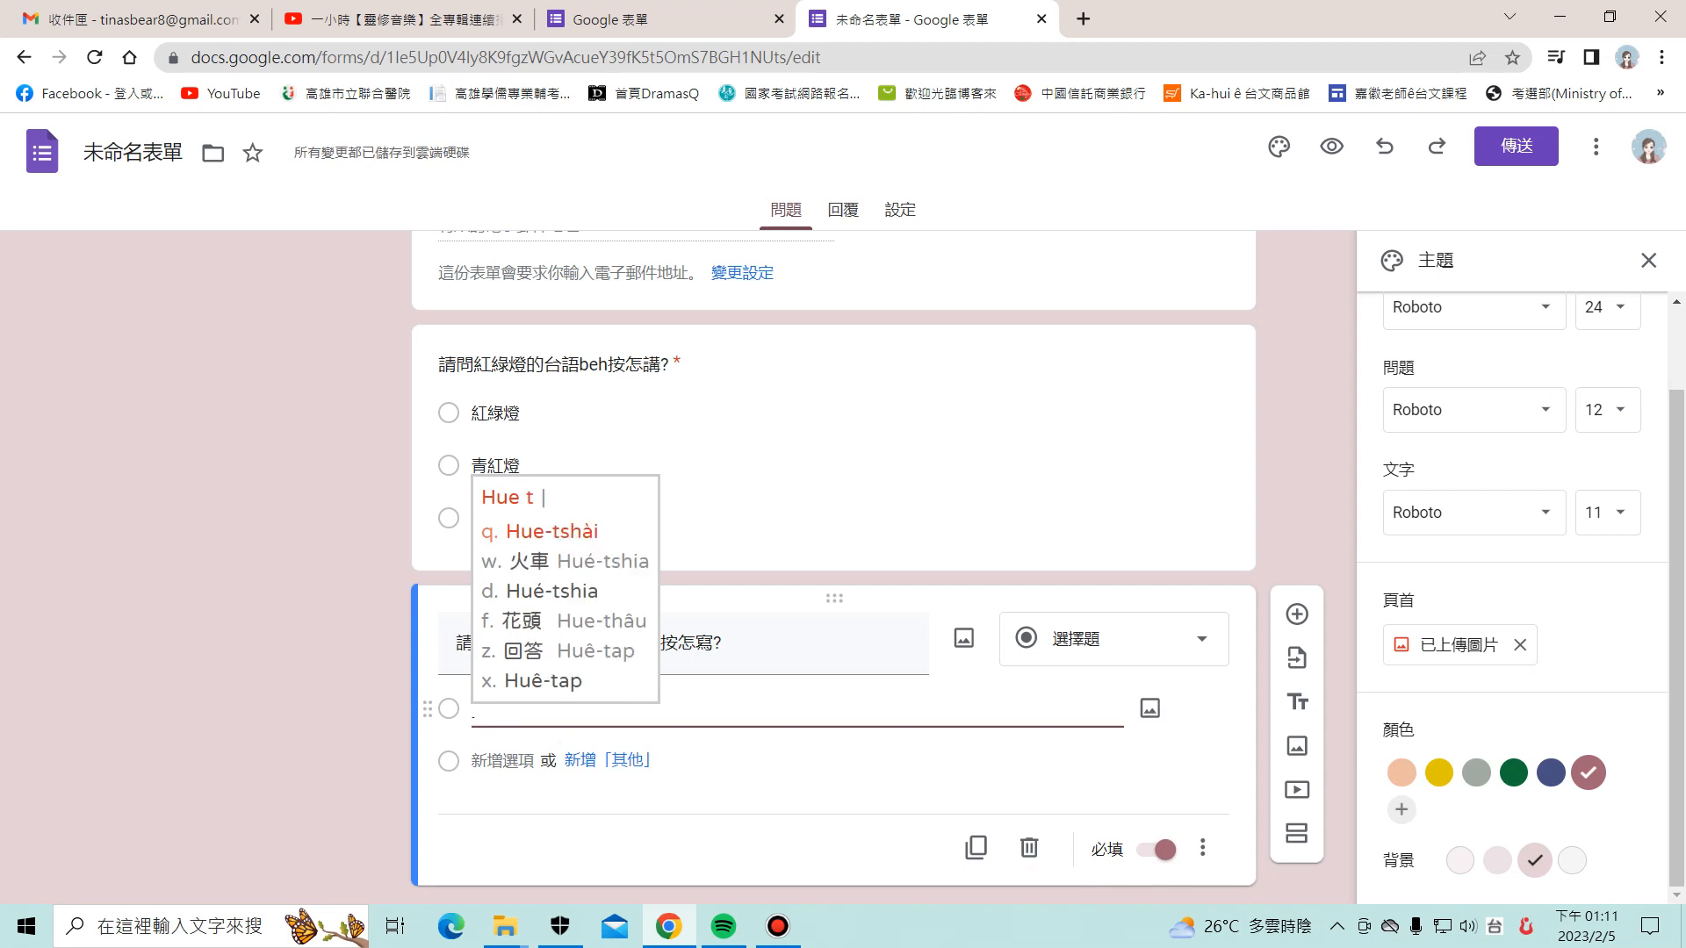
pyautogui.write('d')
pyautogui.press('Return')
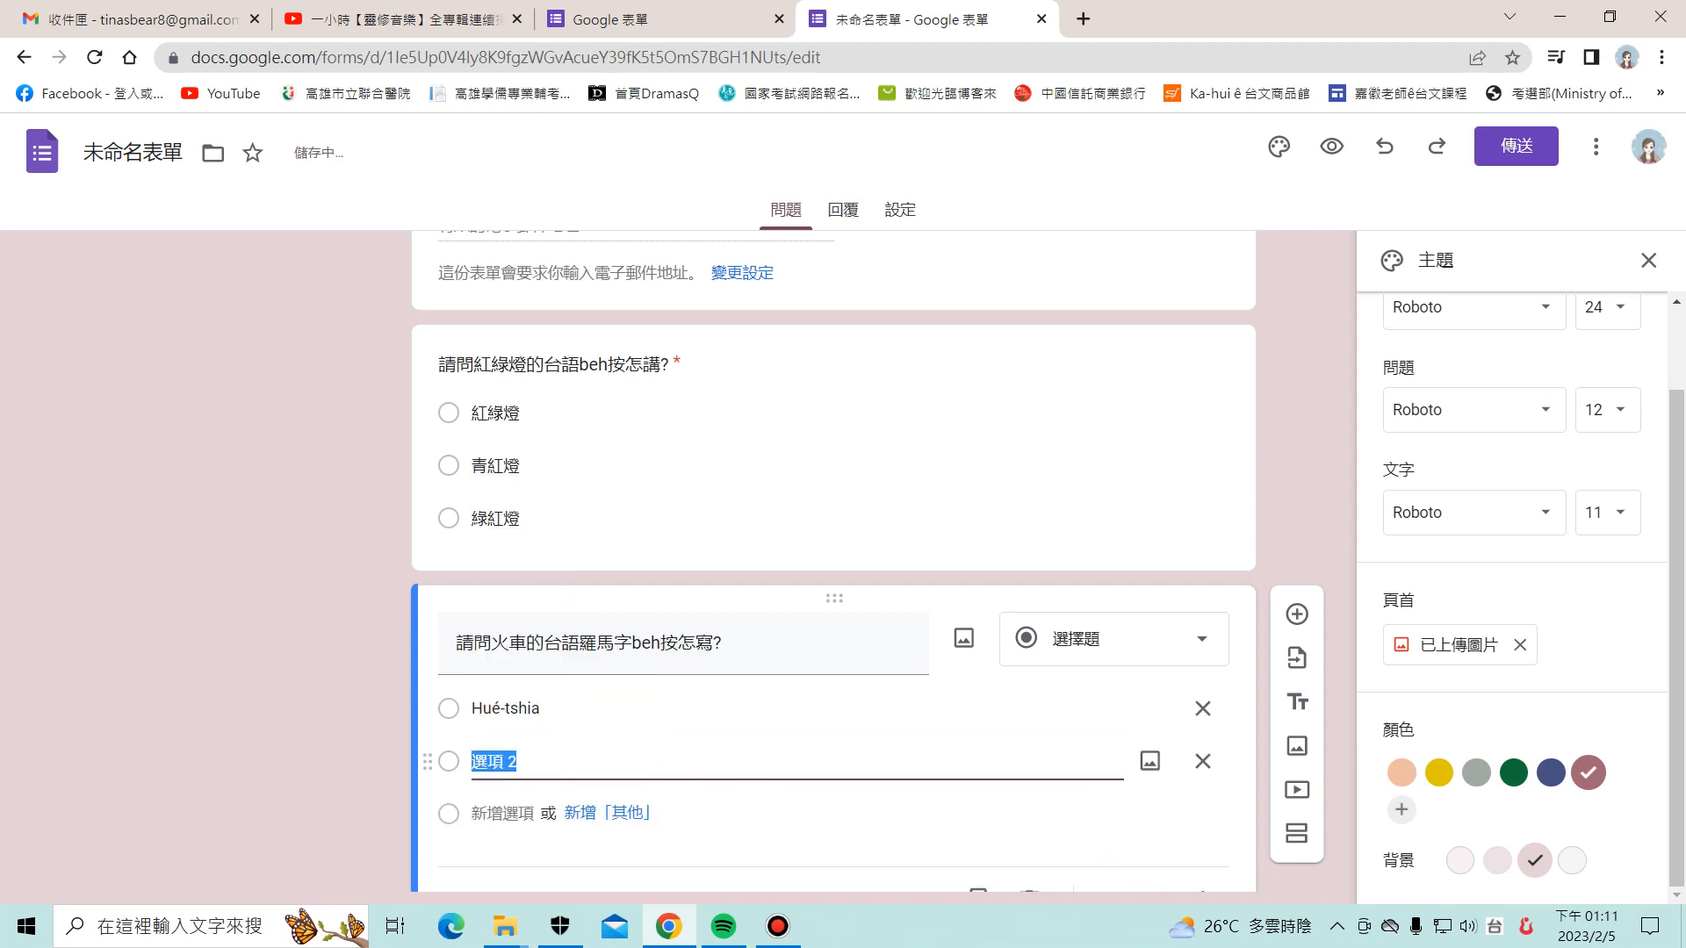
pyautogui.write('Hue3')
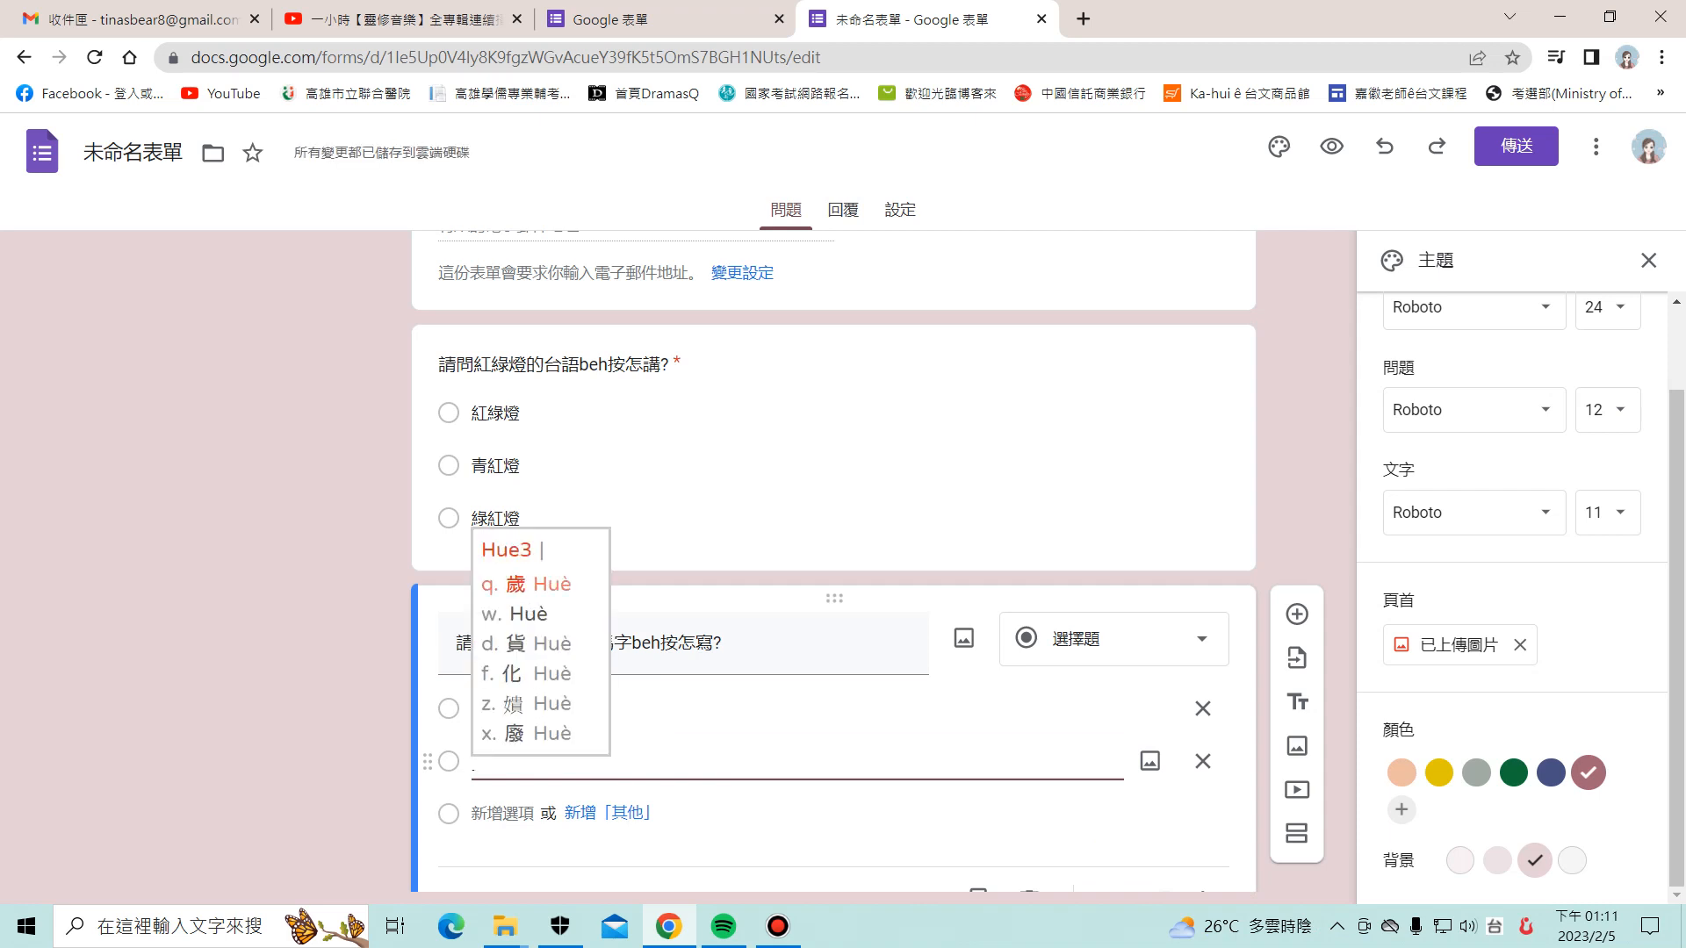
pyautogui.write(' tf')
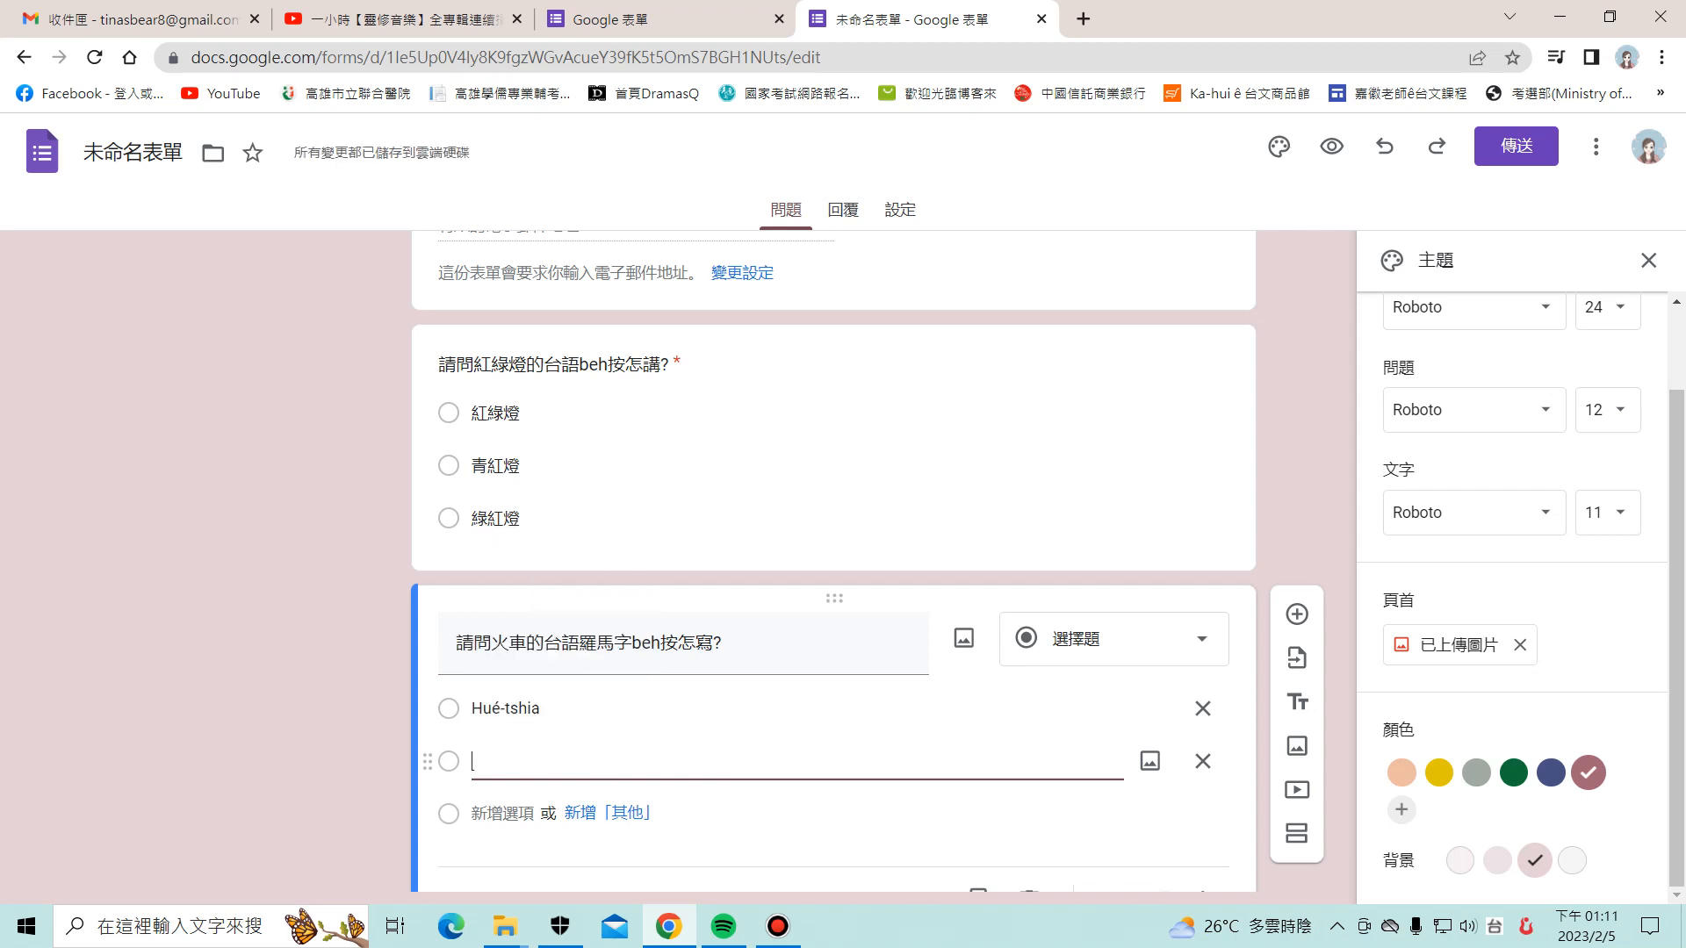
pyautogui.press('Return')
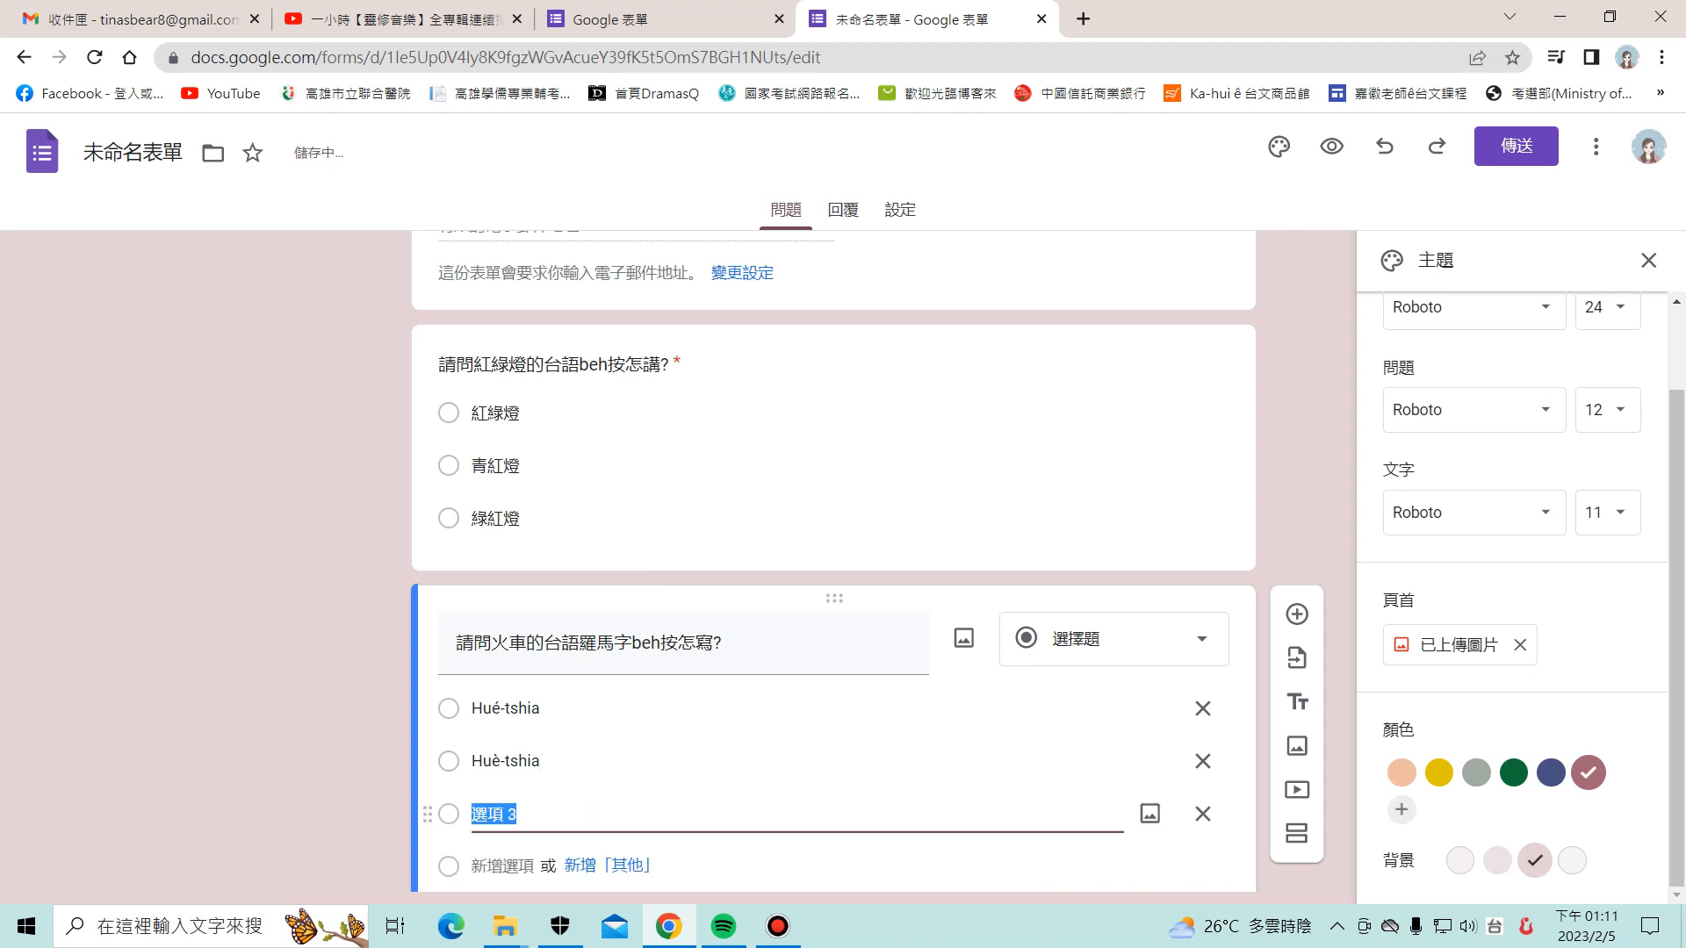
pyautogui.write('Ho')
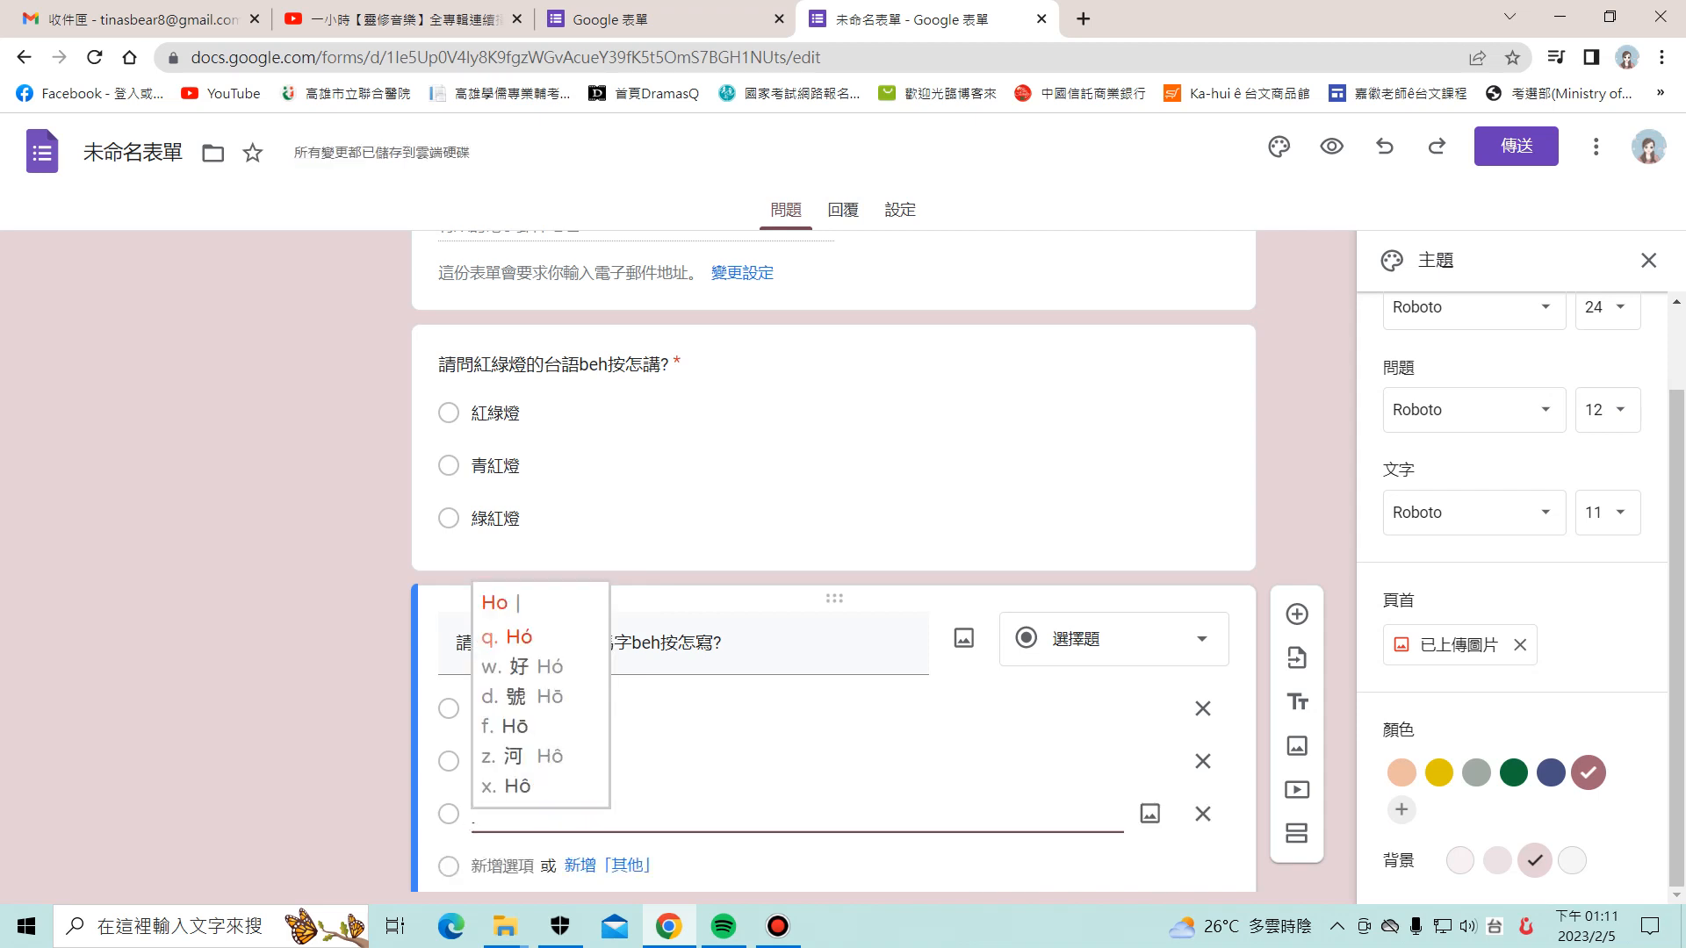
pyautogui.press('BackSpace')
pyautogui.write('ue t')
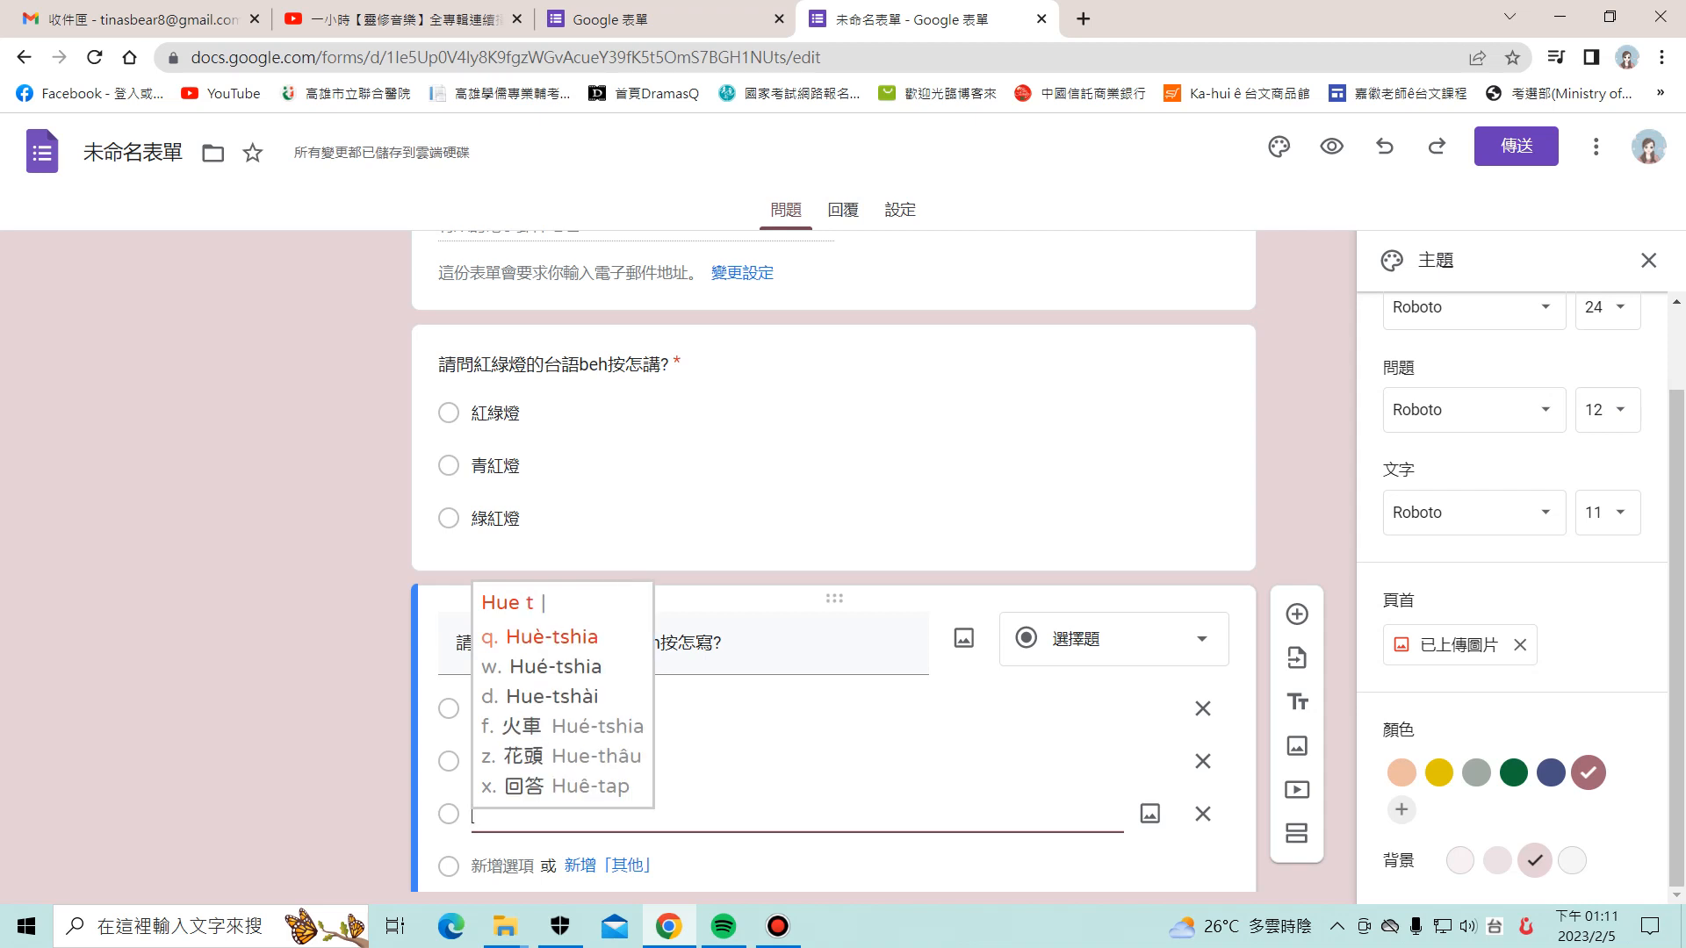
pyautogui.write('shia')
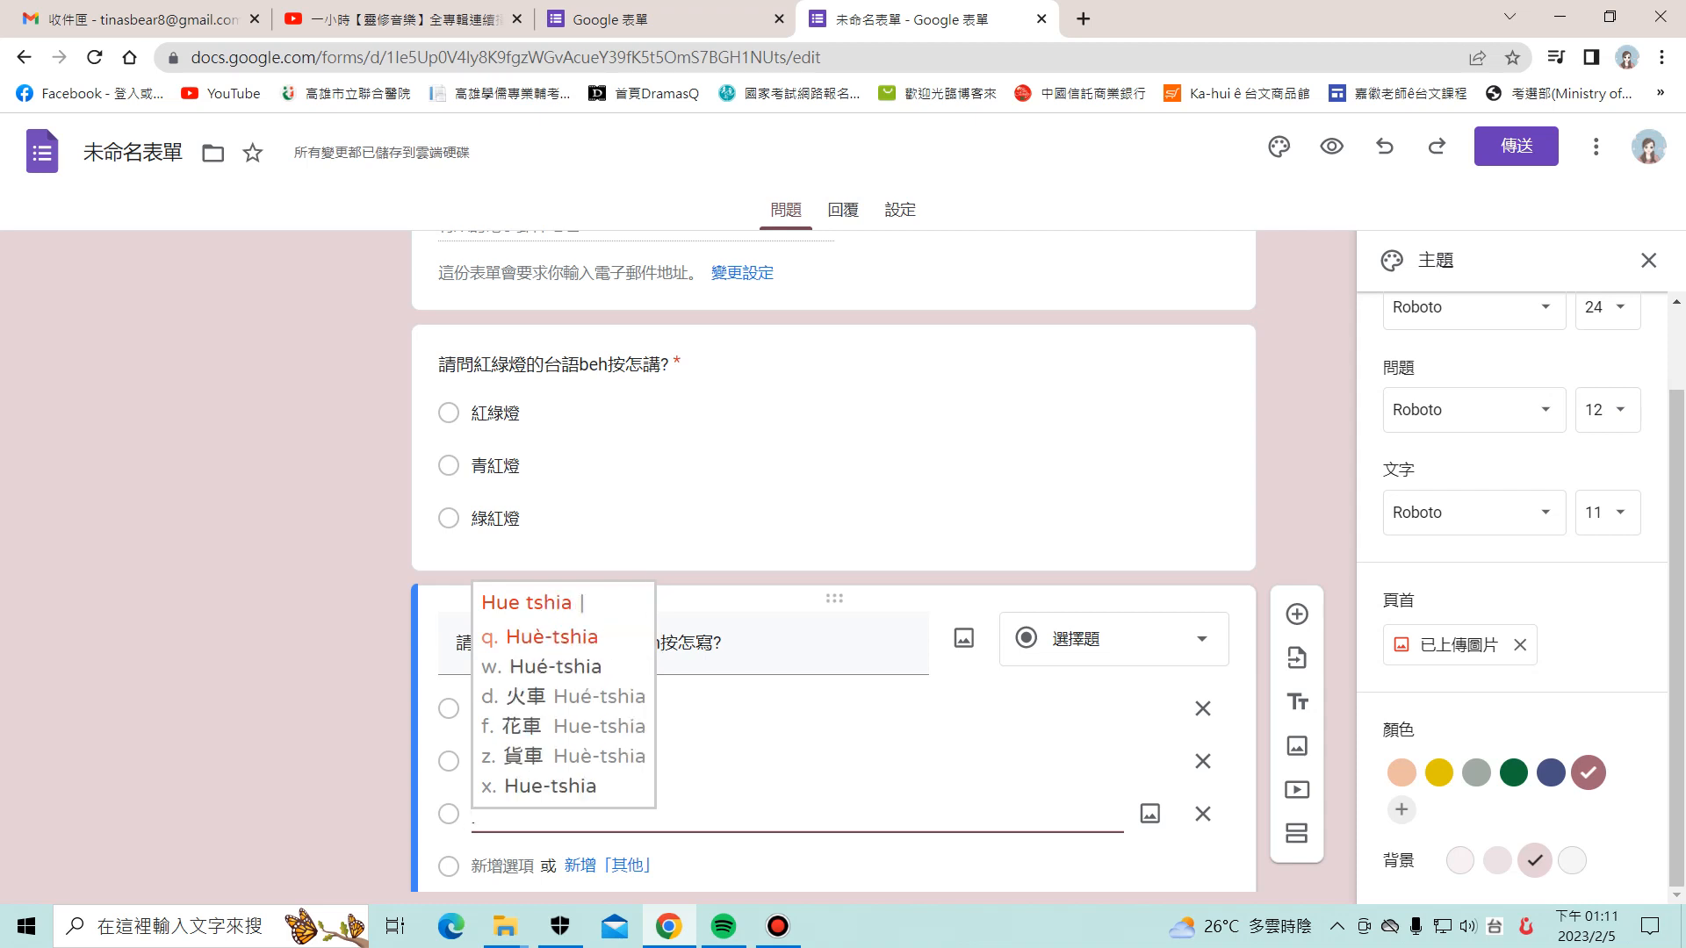
pyautogui.write('x')
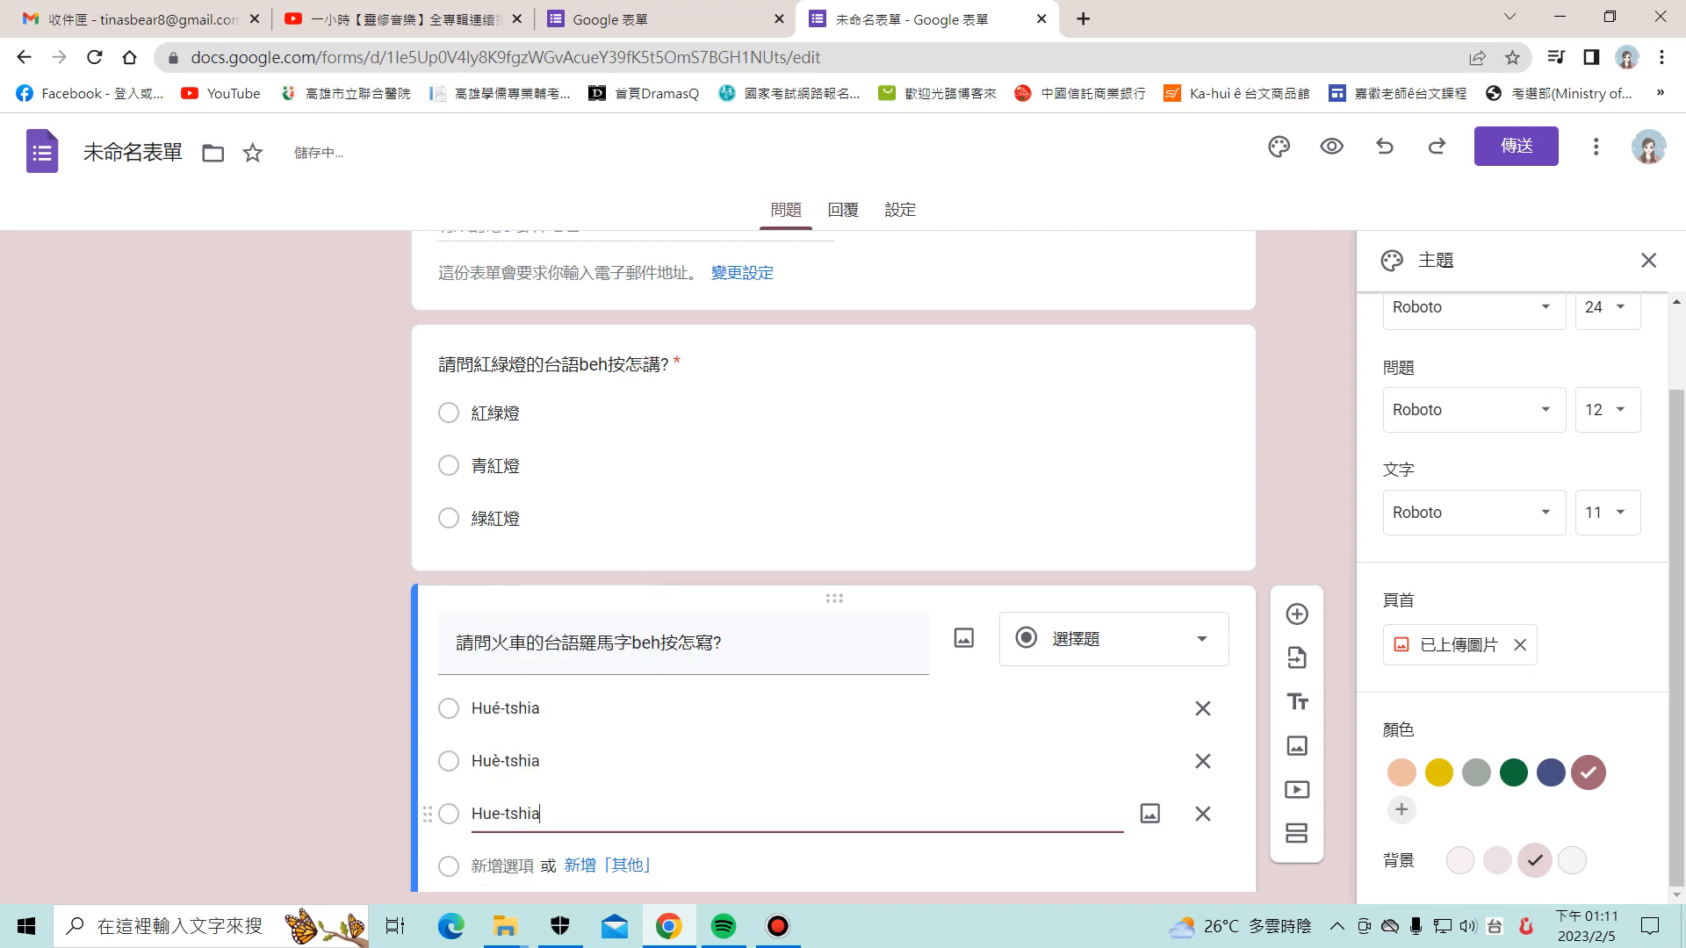
pyautogui.click(1339, 734)
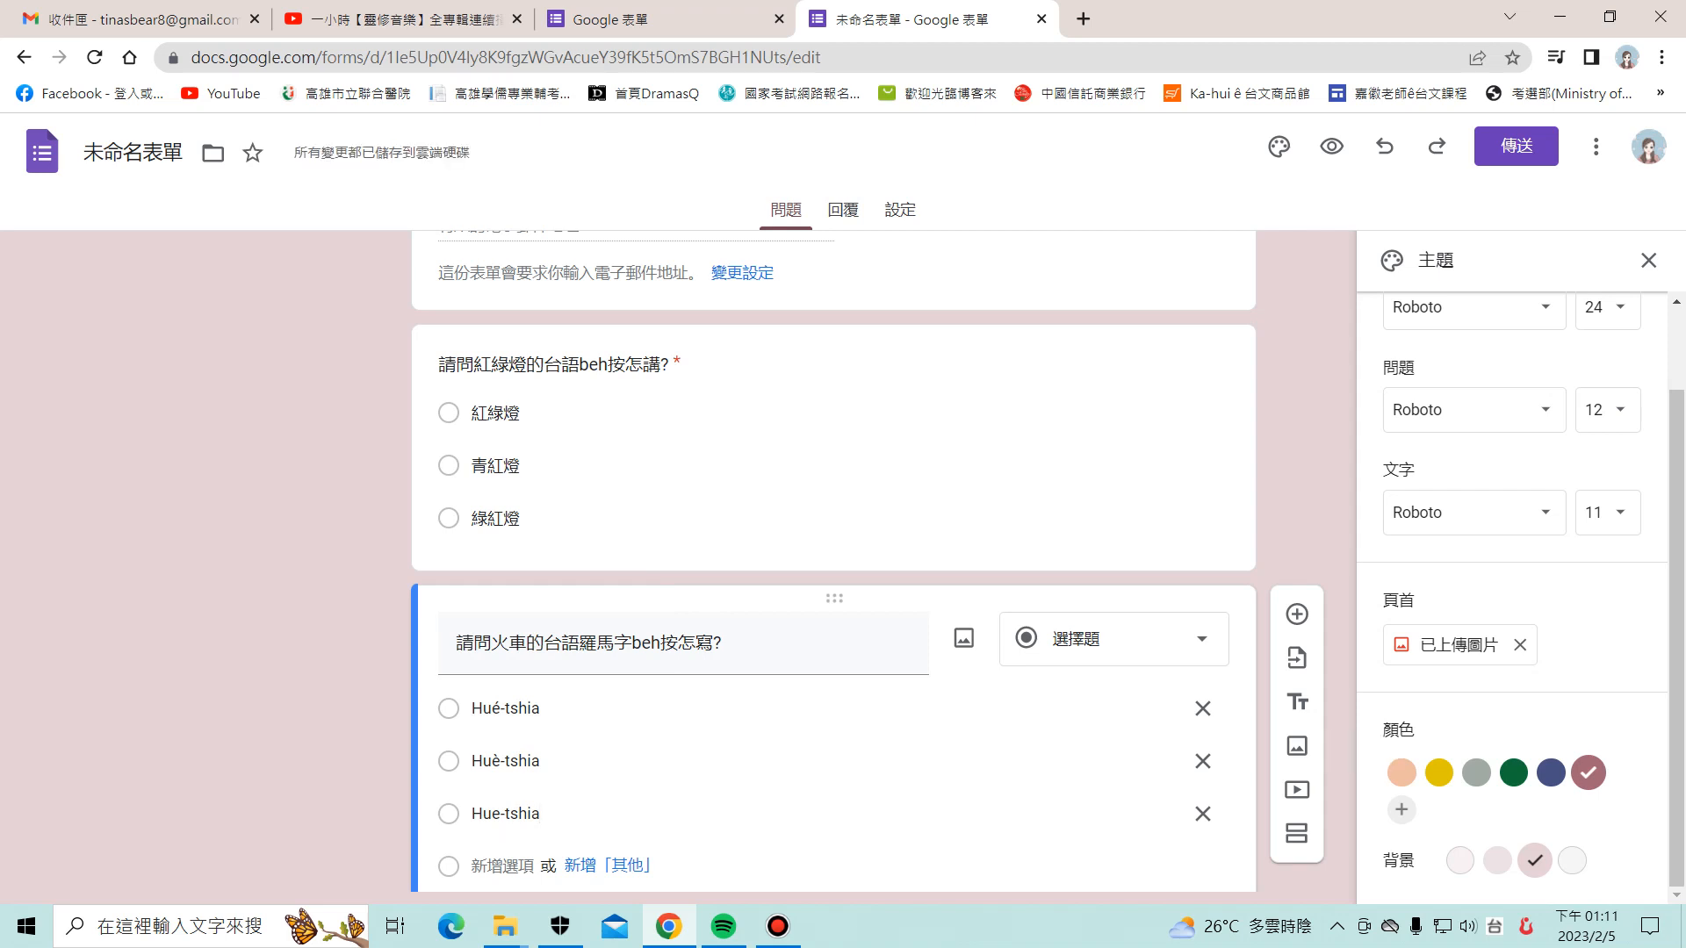
# Step: Delete the extra empty question card and go to the form's settings
pyautogui.scroll(-3, 835, 562)
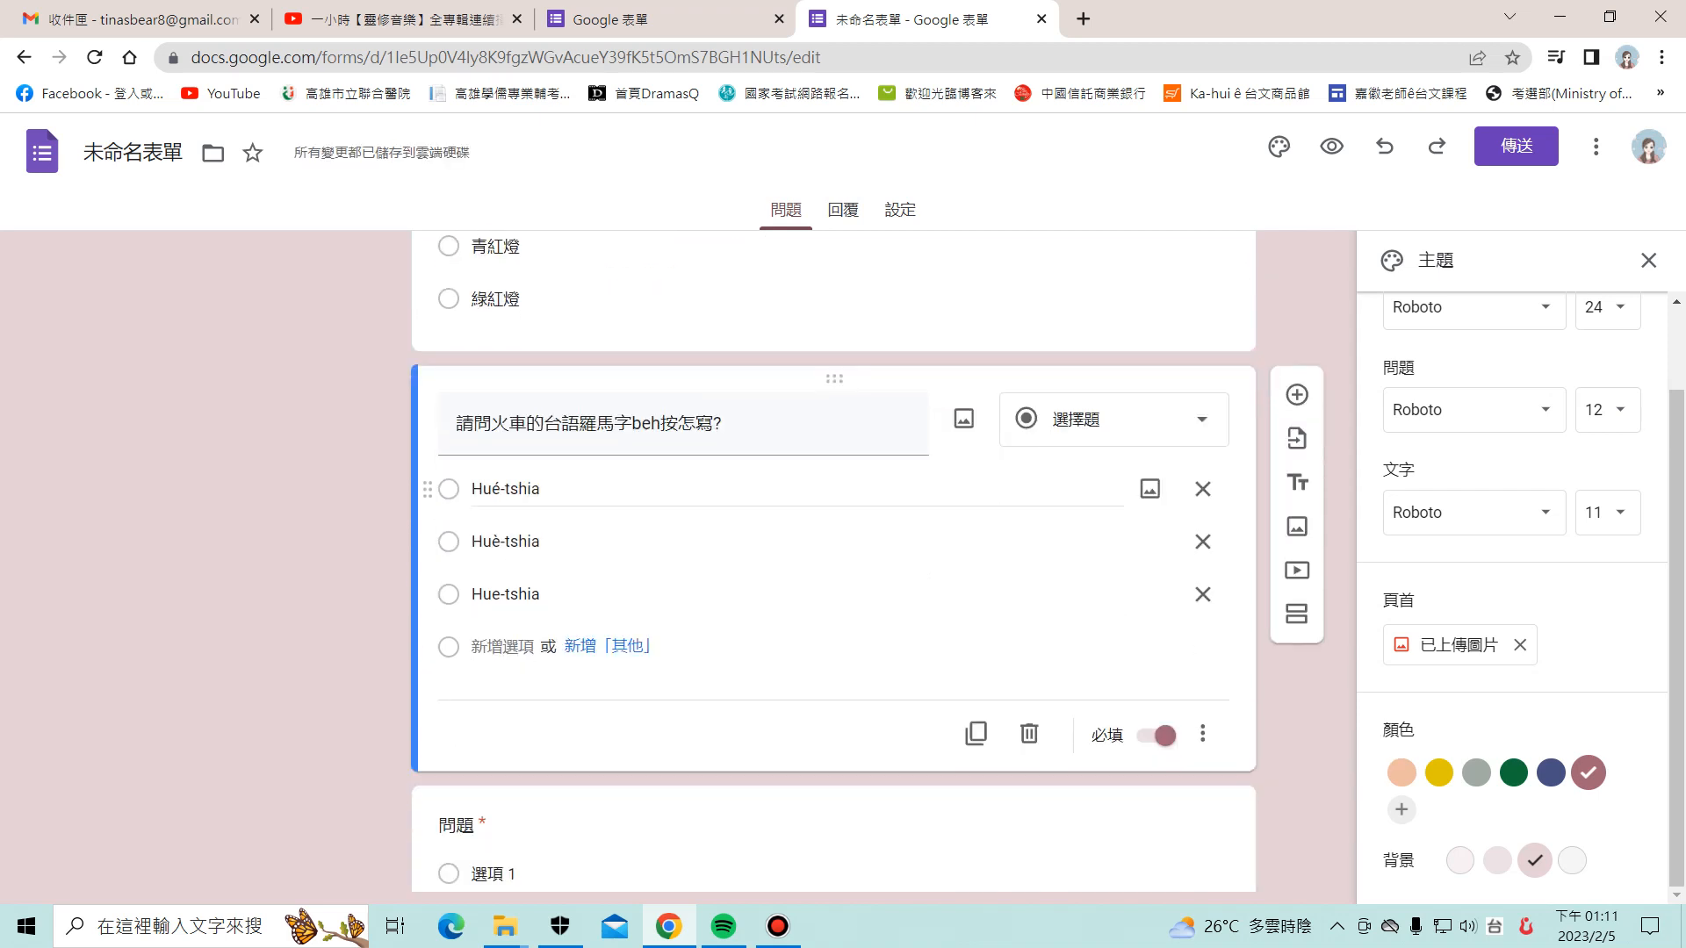
pyautogui.scroll(-1, 975, 633)
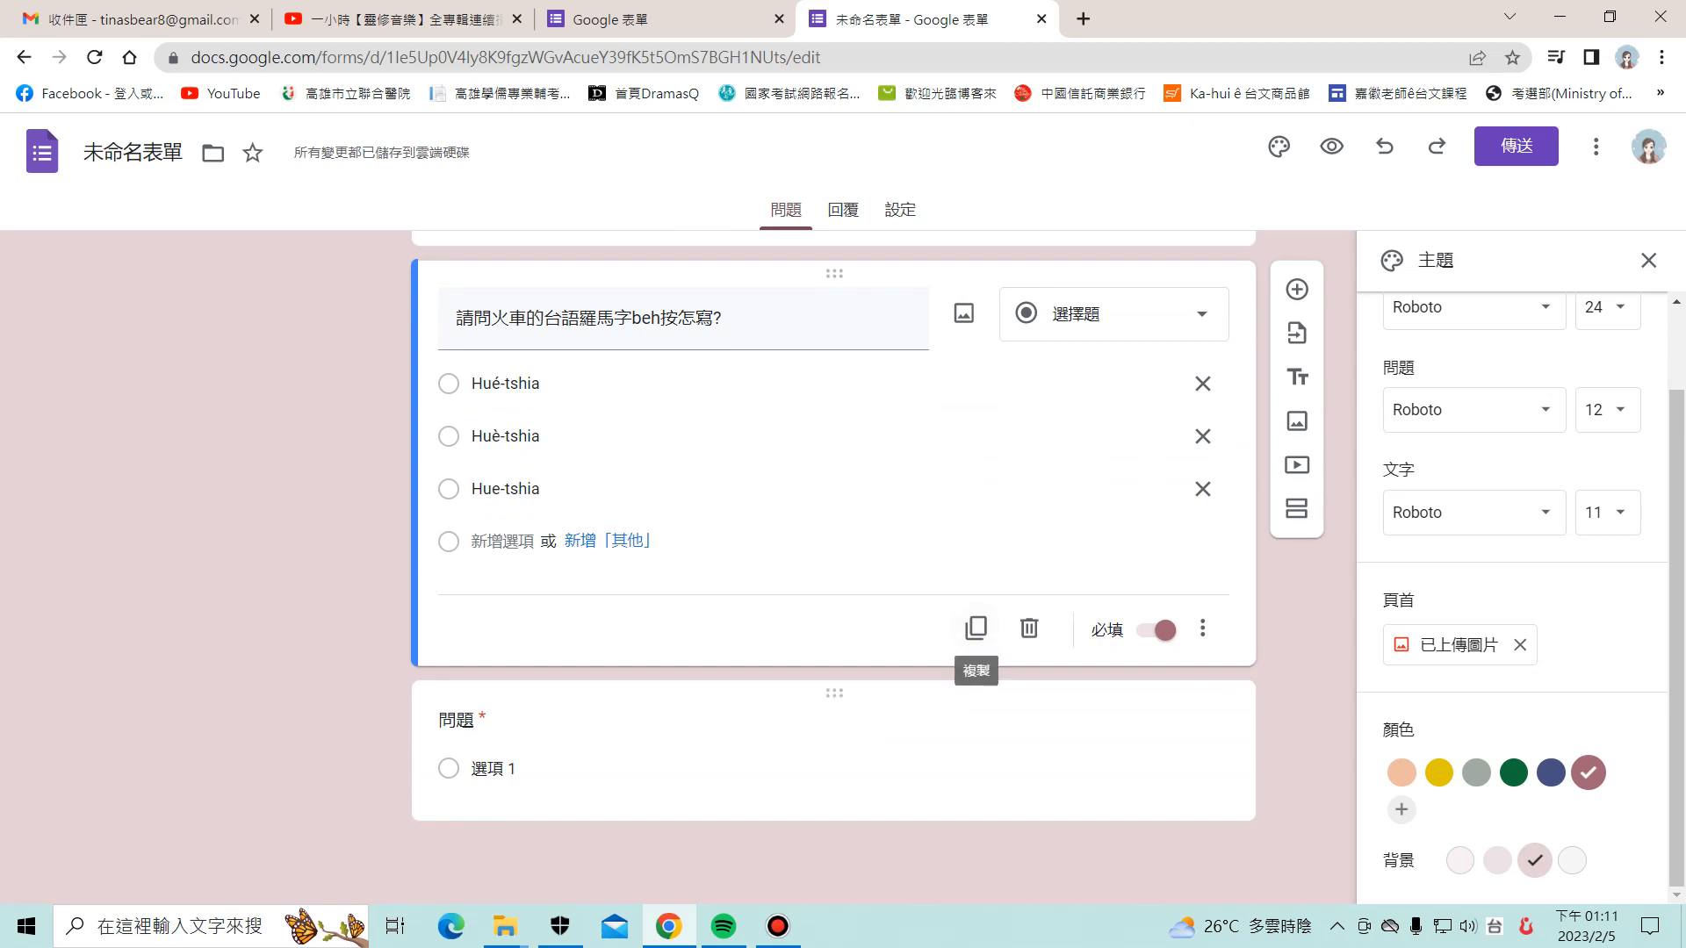
pyautogui.click(961, 742)
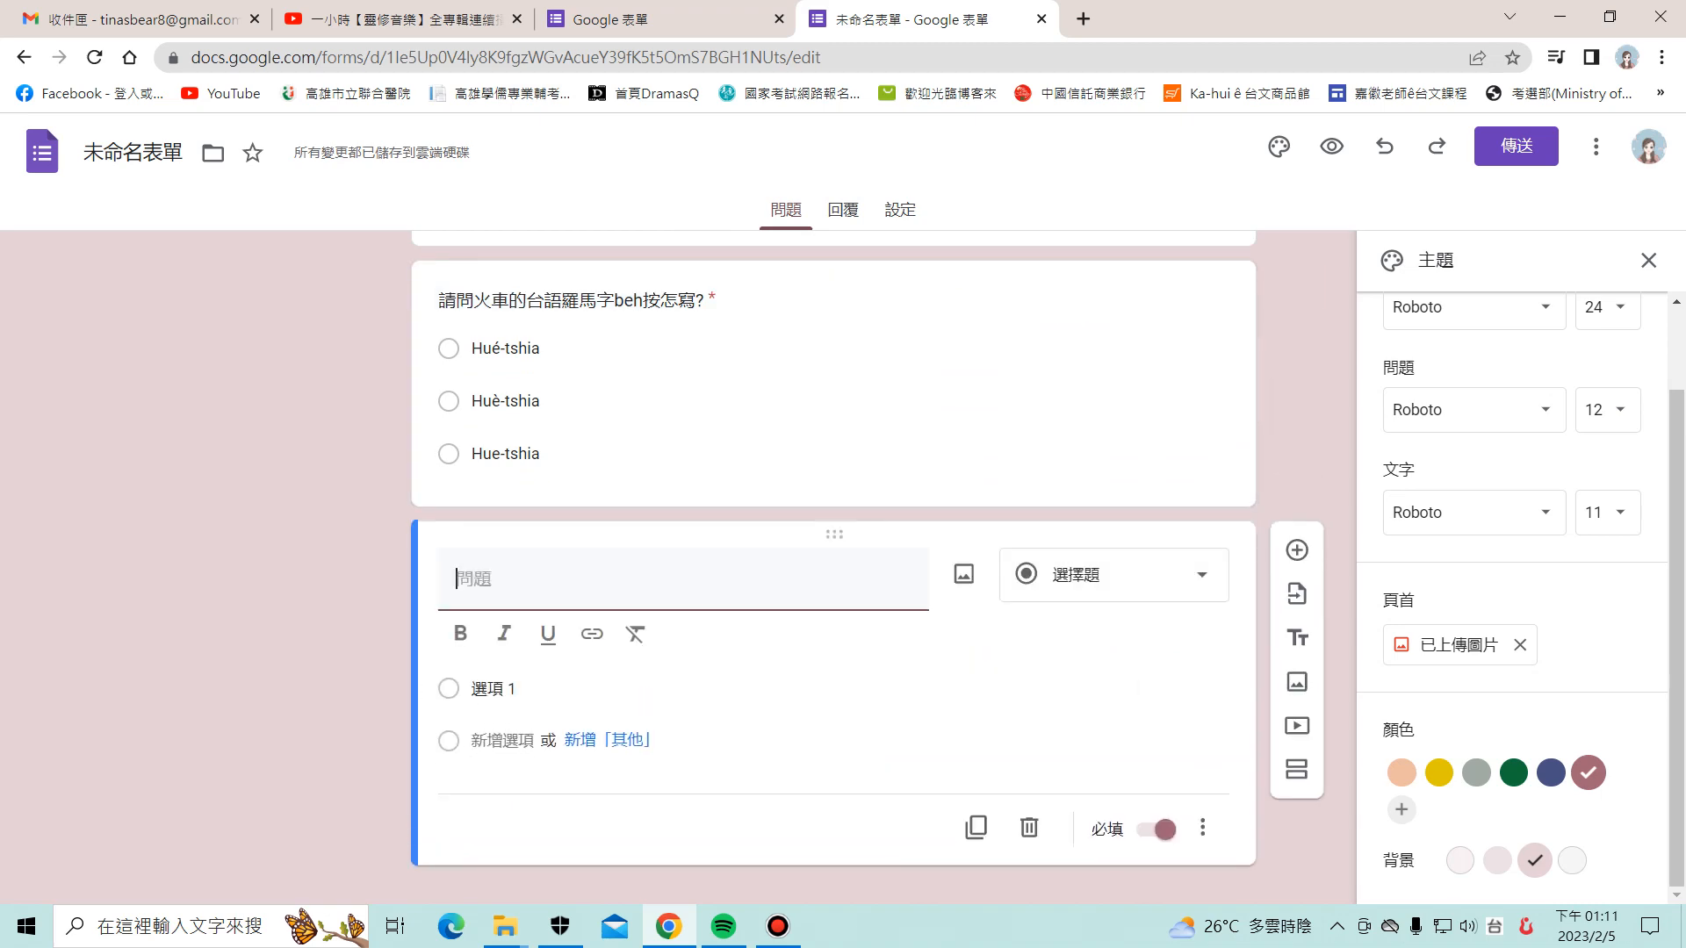
pyautogui.click(1029, 827)
pyautogui.scroll(10, 1029, 827)
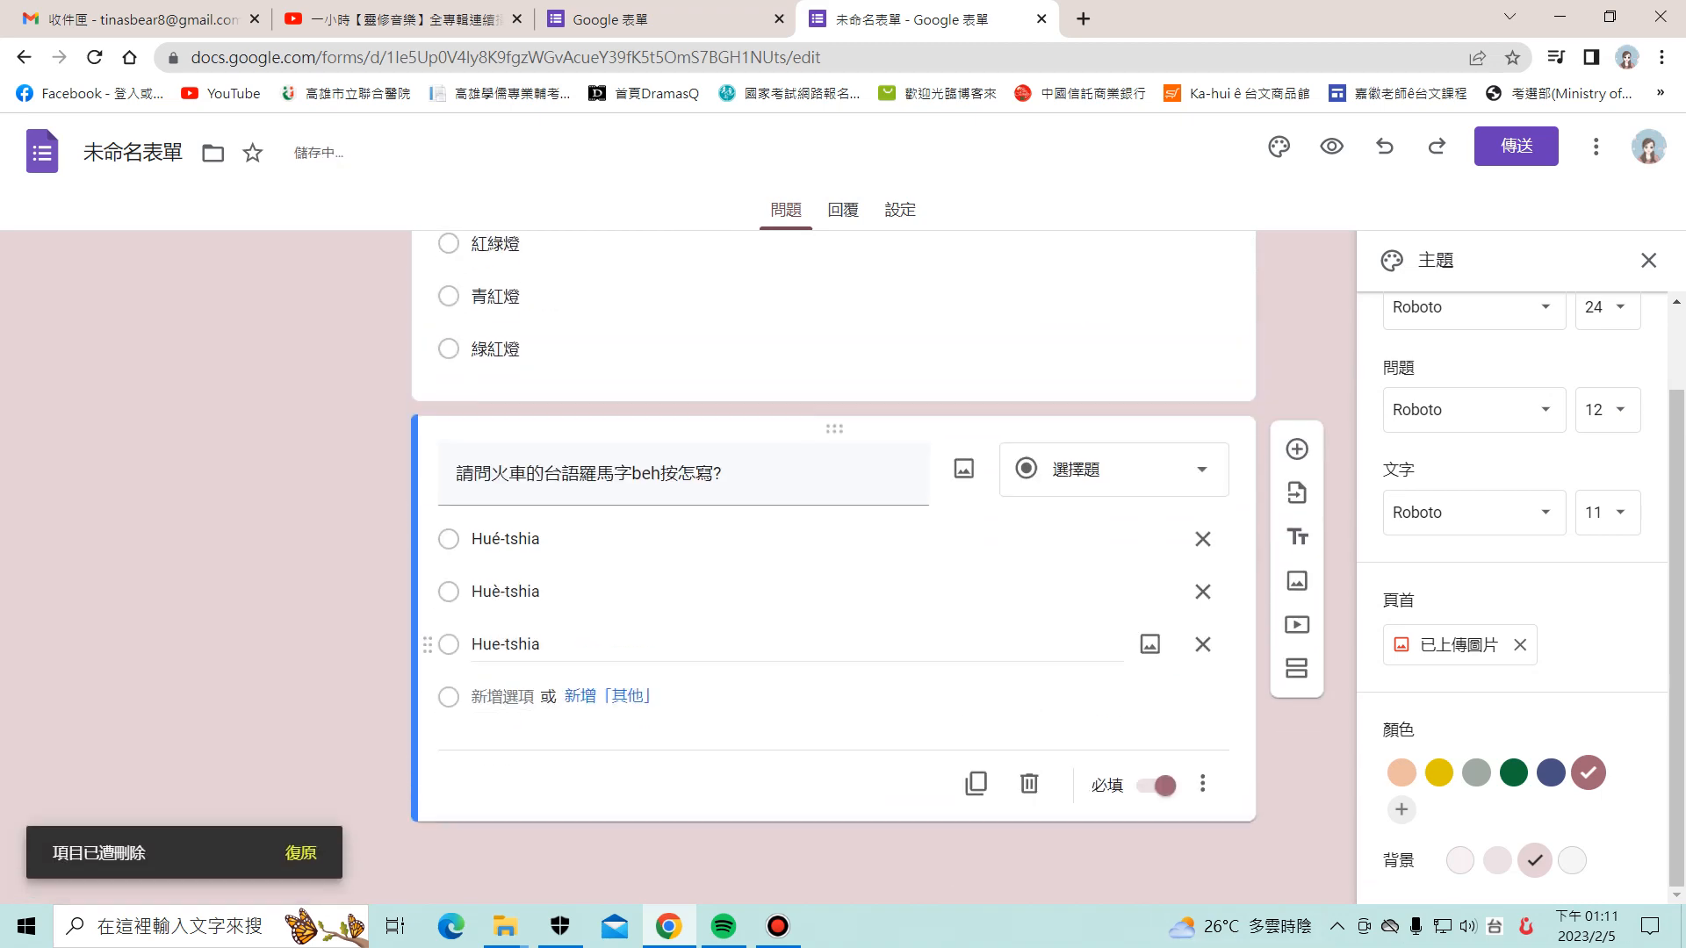
pyautogui.click(900, 209)
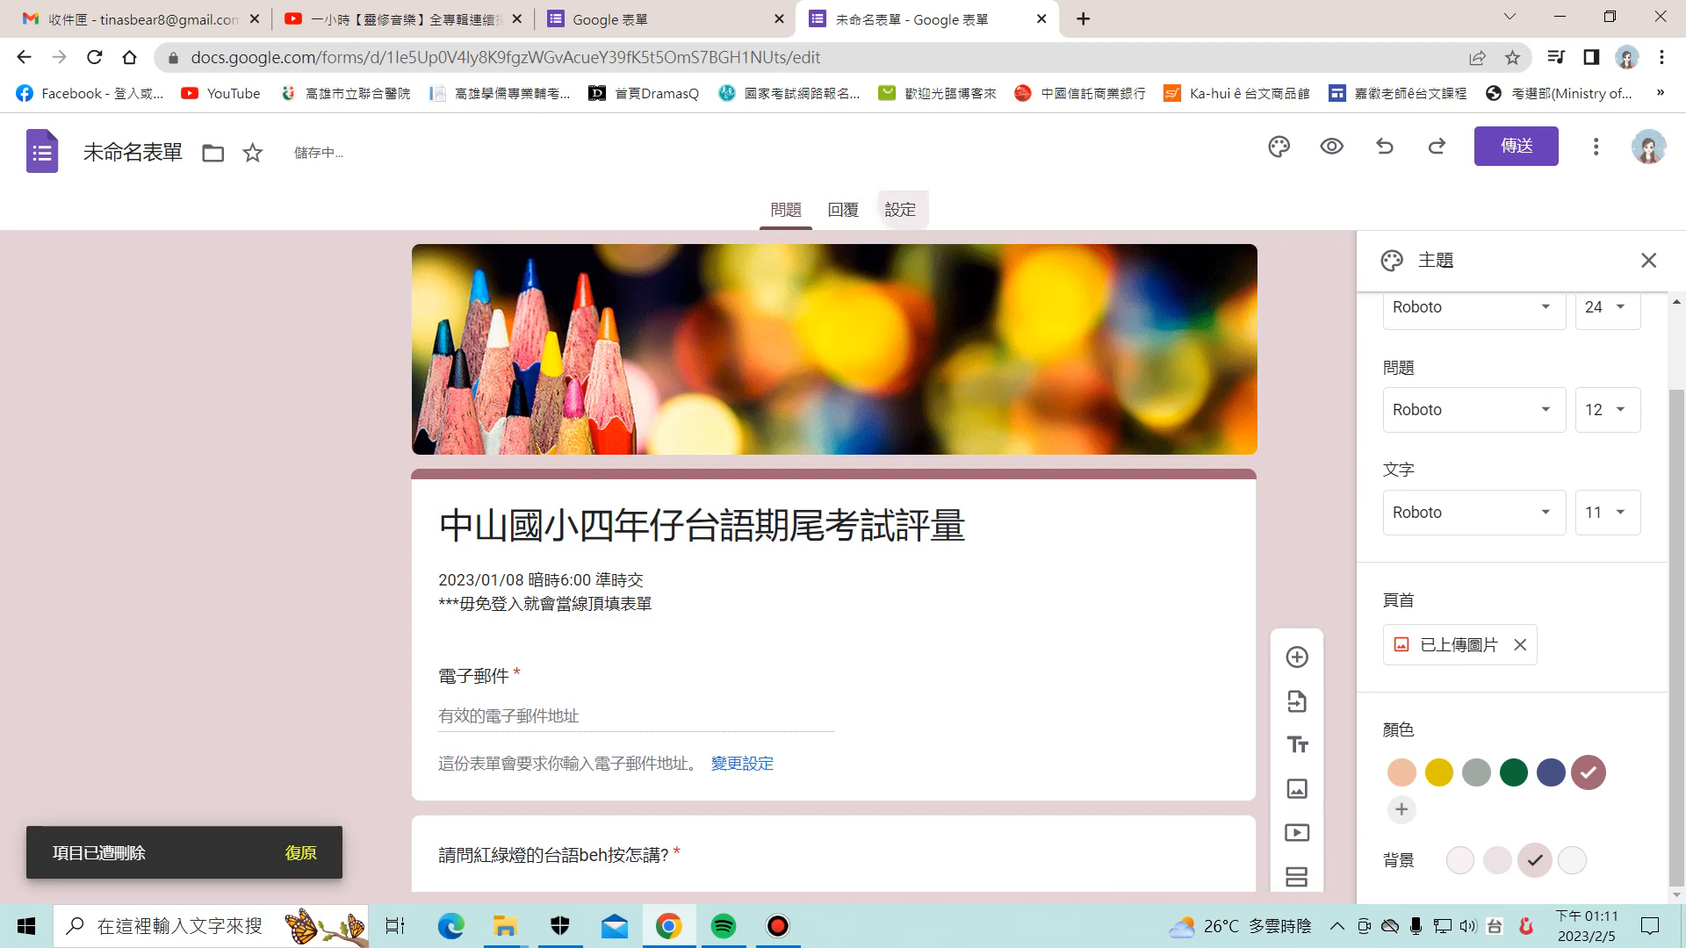
# Step: Turn the form into a quiz with a default of 20 points per question
pyautogui.click(1176, 386)
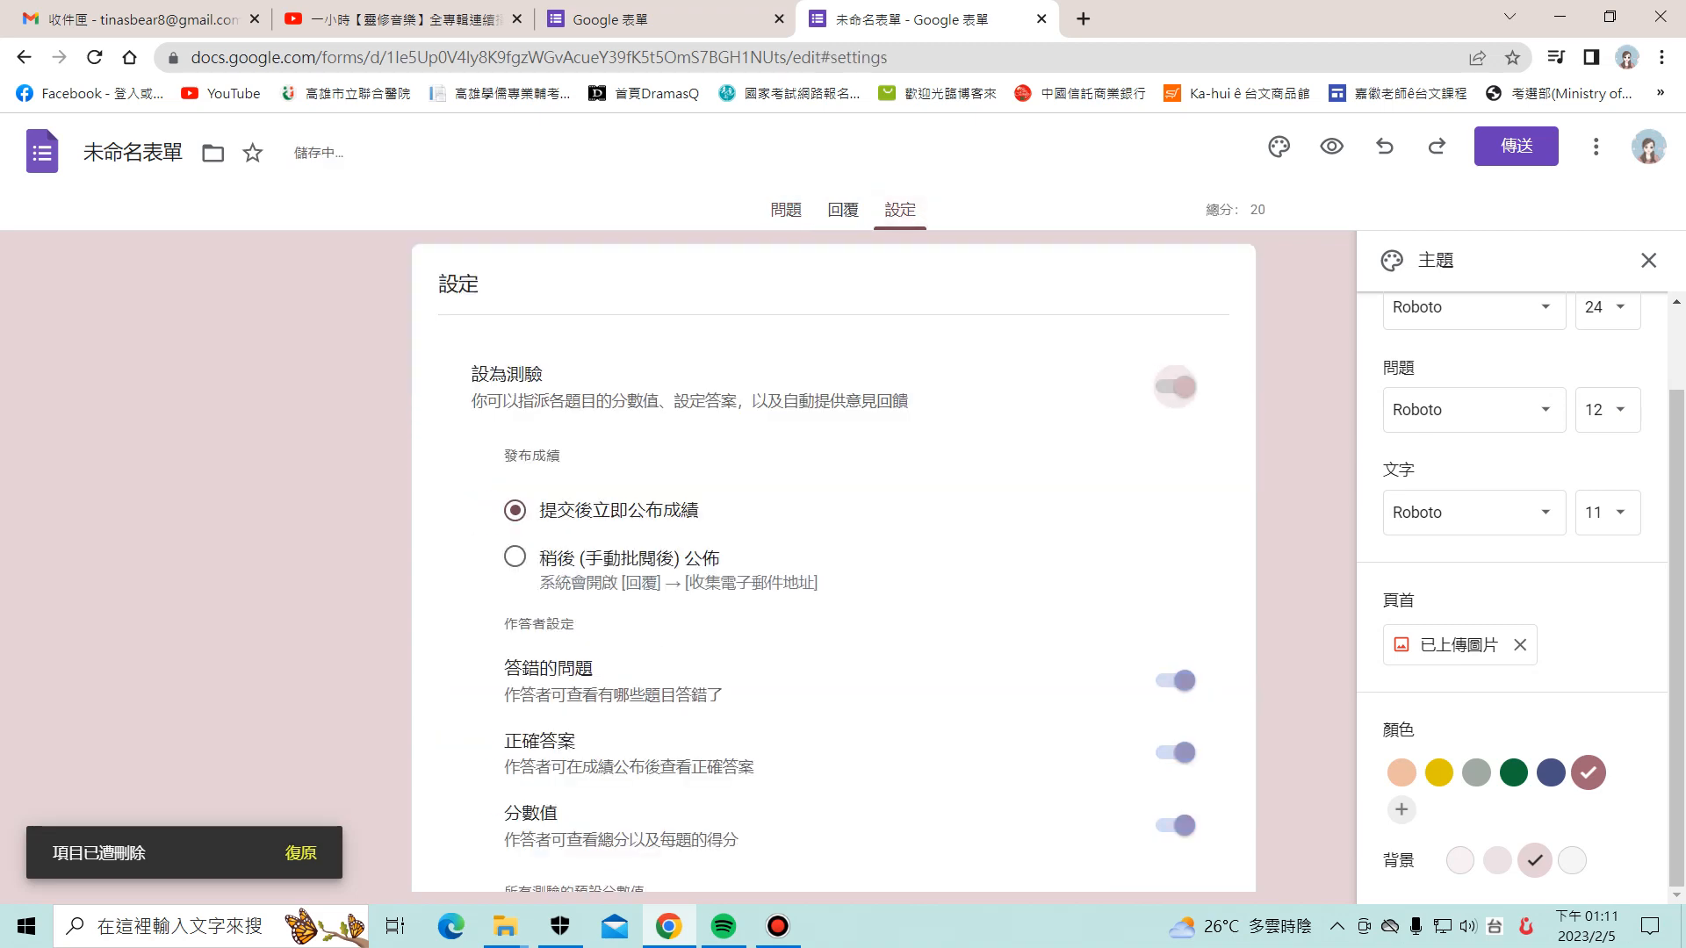
pyautogui.scroll(-2, 833, 562)
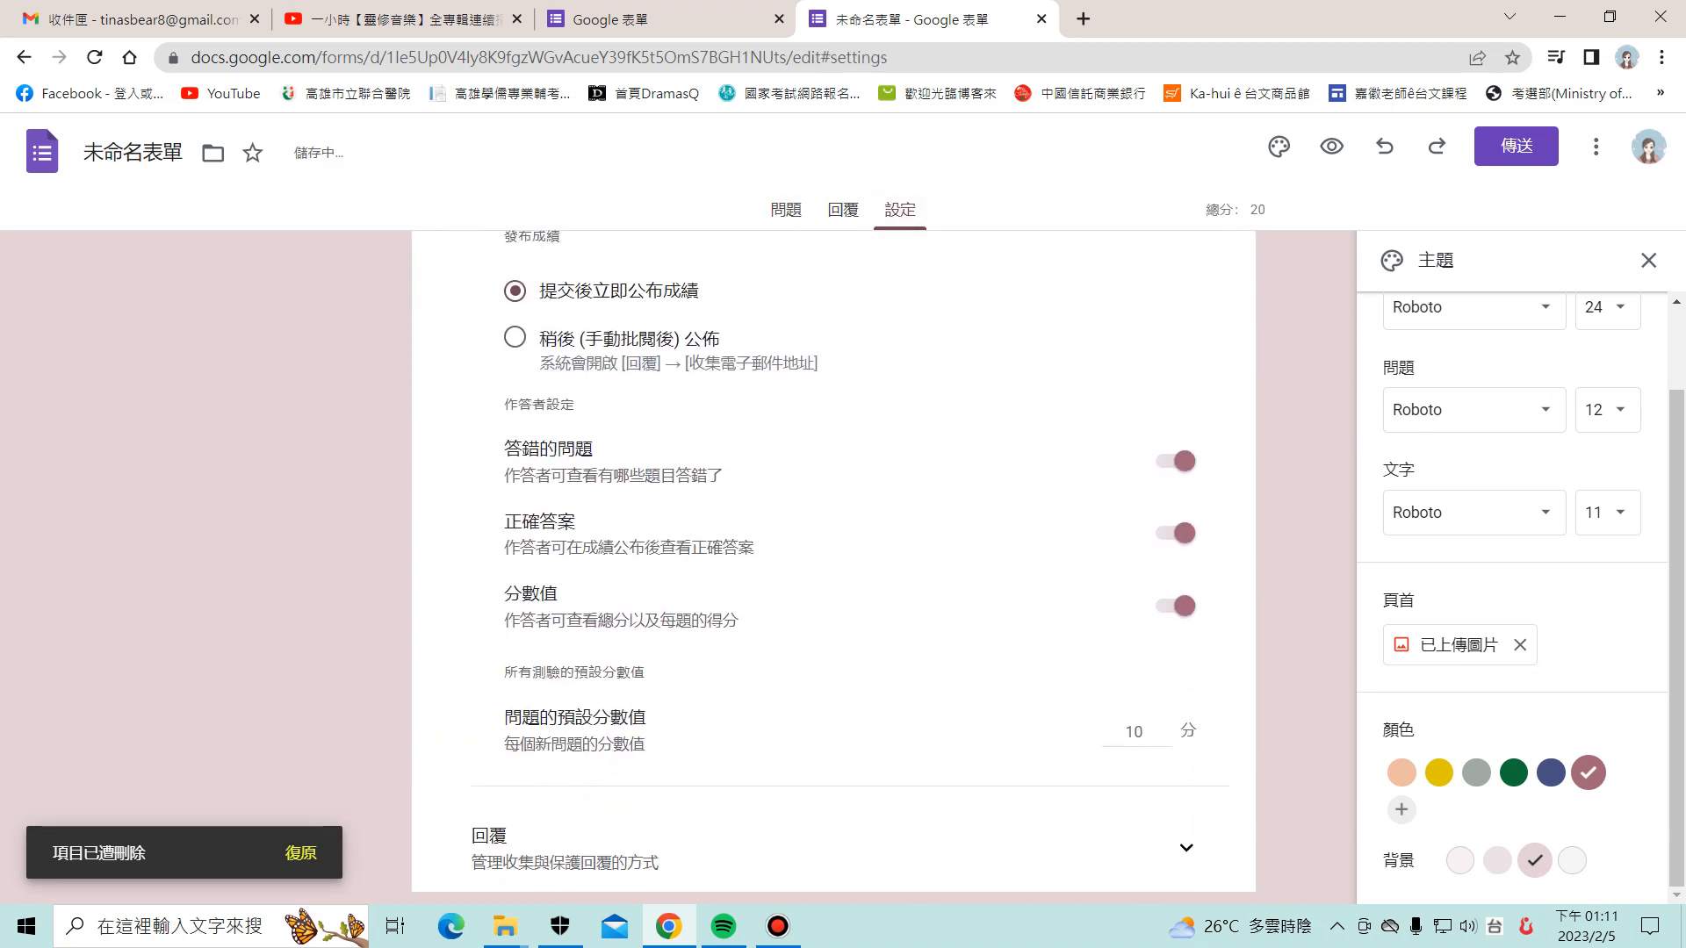
pyautogui.scroll(-4, 1142, 404)
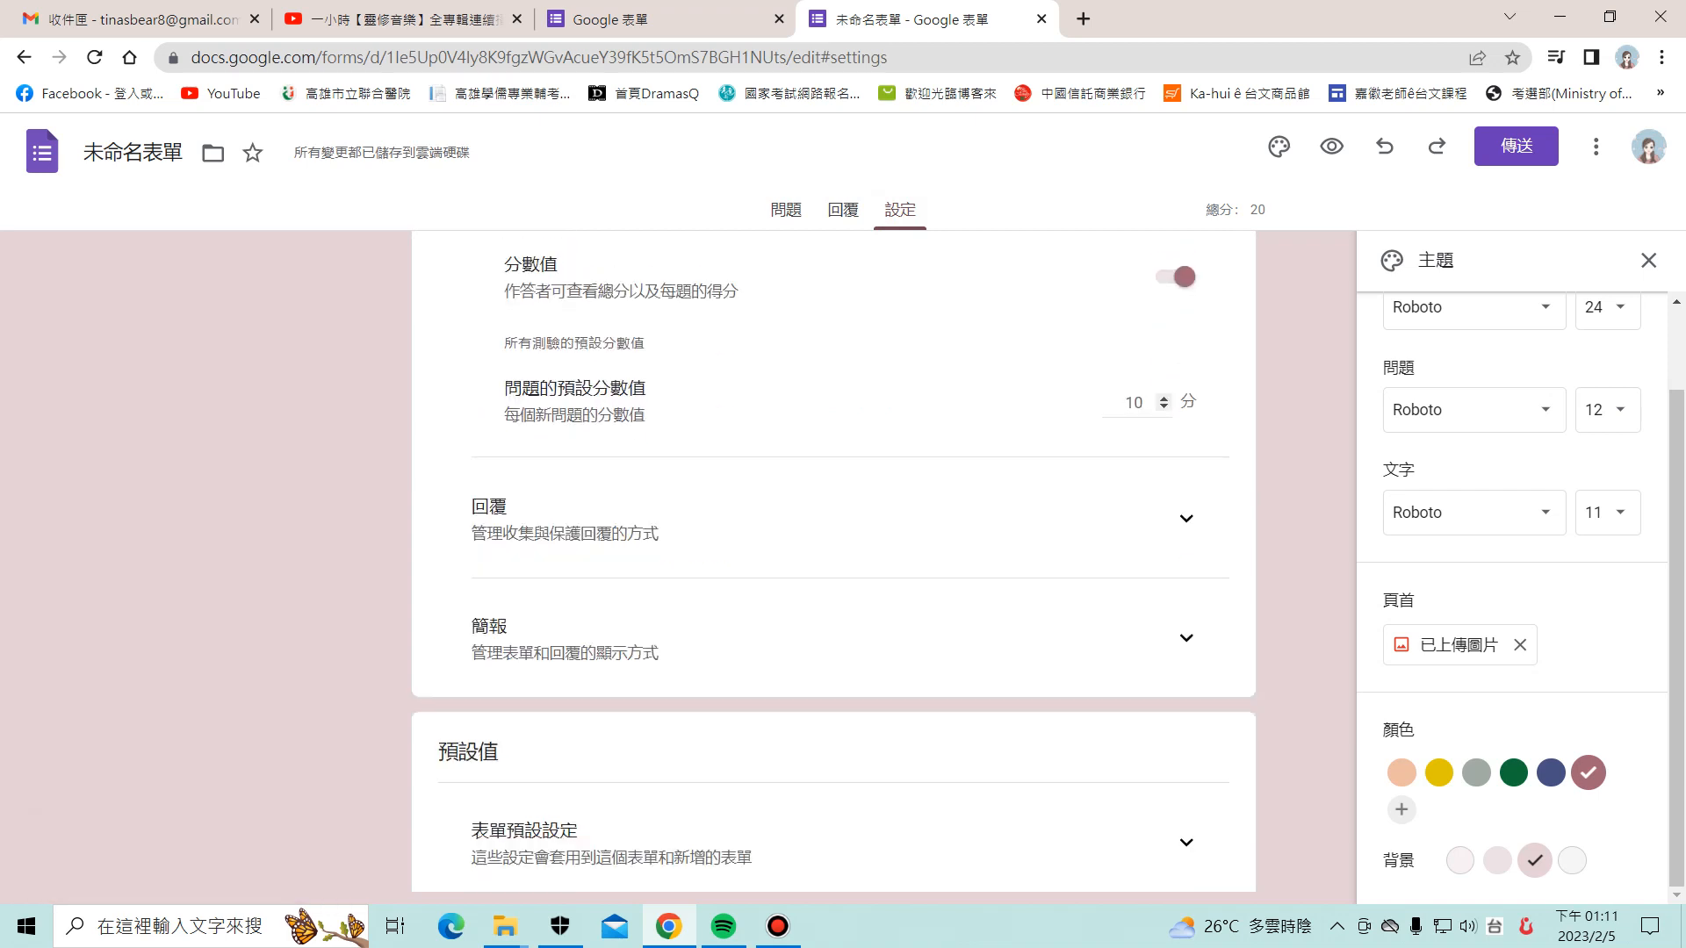
pyautogui.click(1137, 403)
pyautogui.write('20')
pyautogui.click(992, 408)
# Step: Expand the question and form default settings sections
pyautogui.scroll(-3, 834, 562)
pyautogui.scroll(9, 834, 562)
pyautogui.scroll(-8, 834, 561)
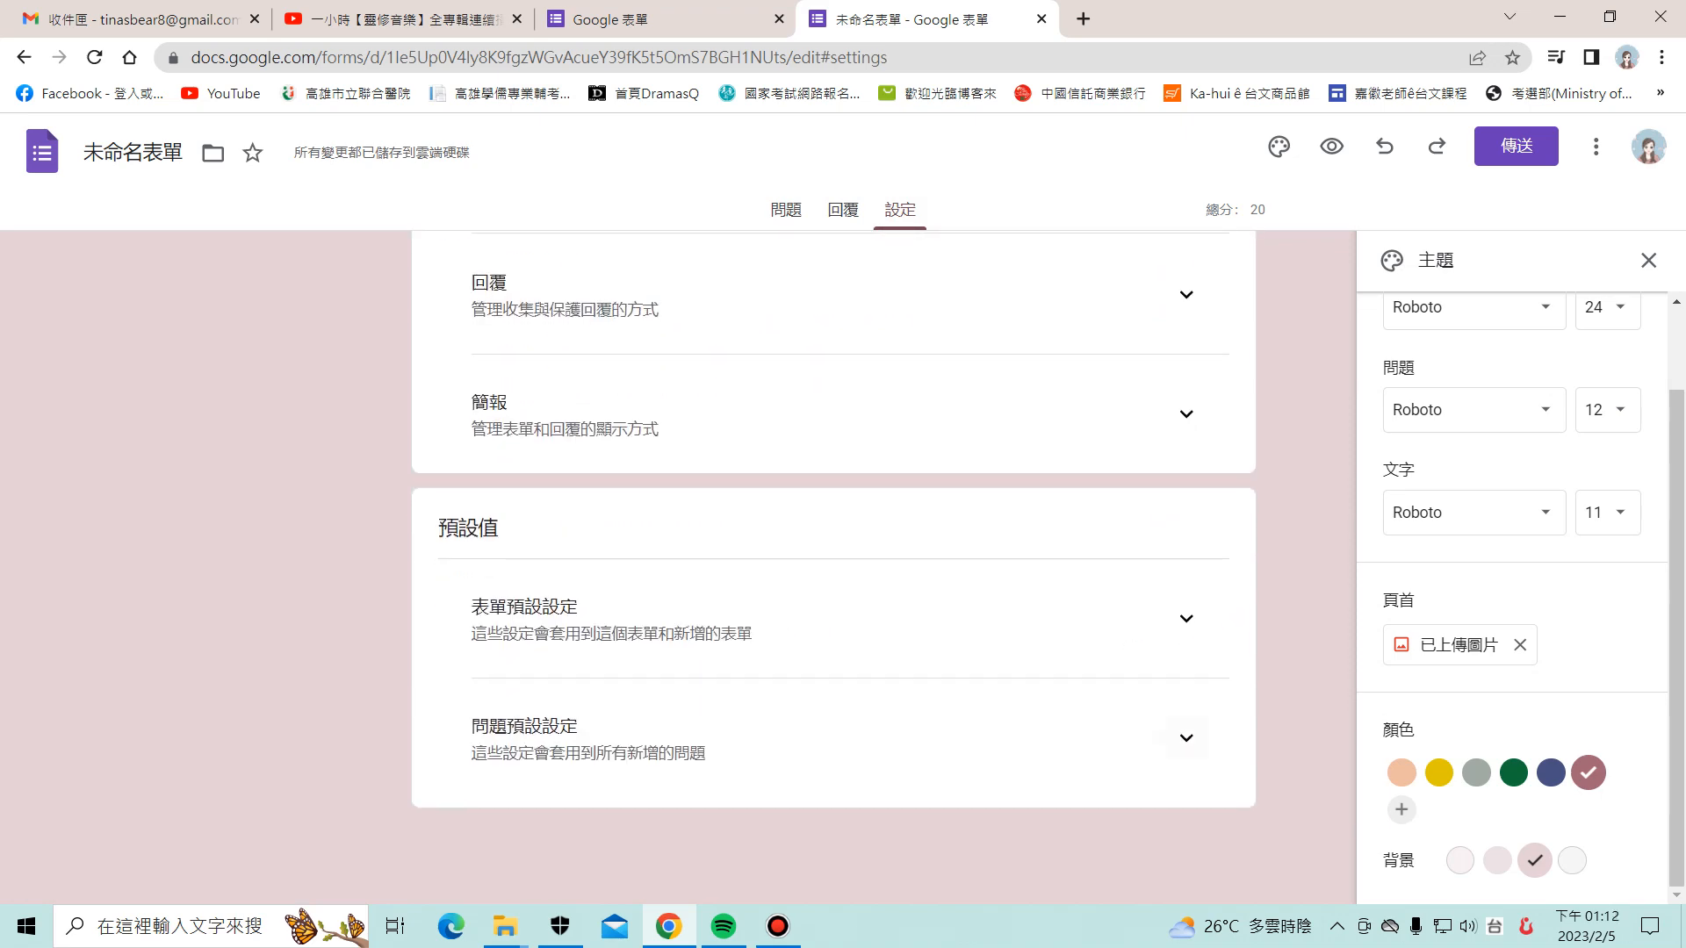
pyautogui.click(1186, 737)
pyautogui.click(1186, 619)
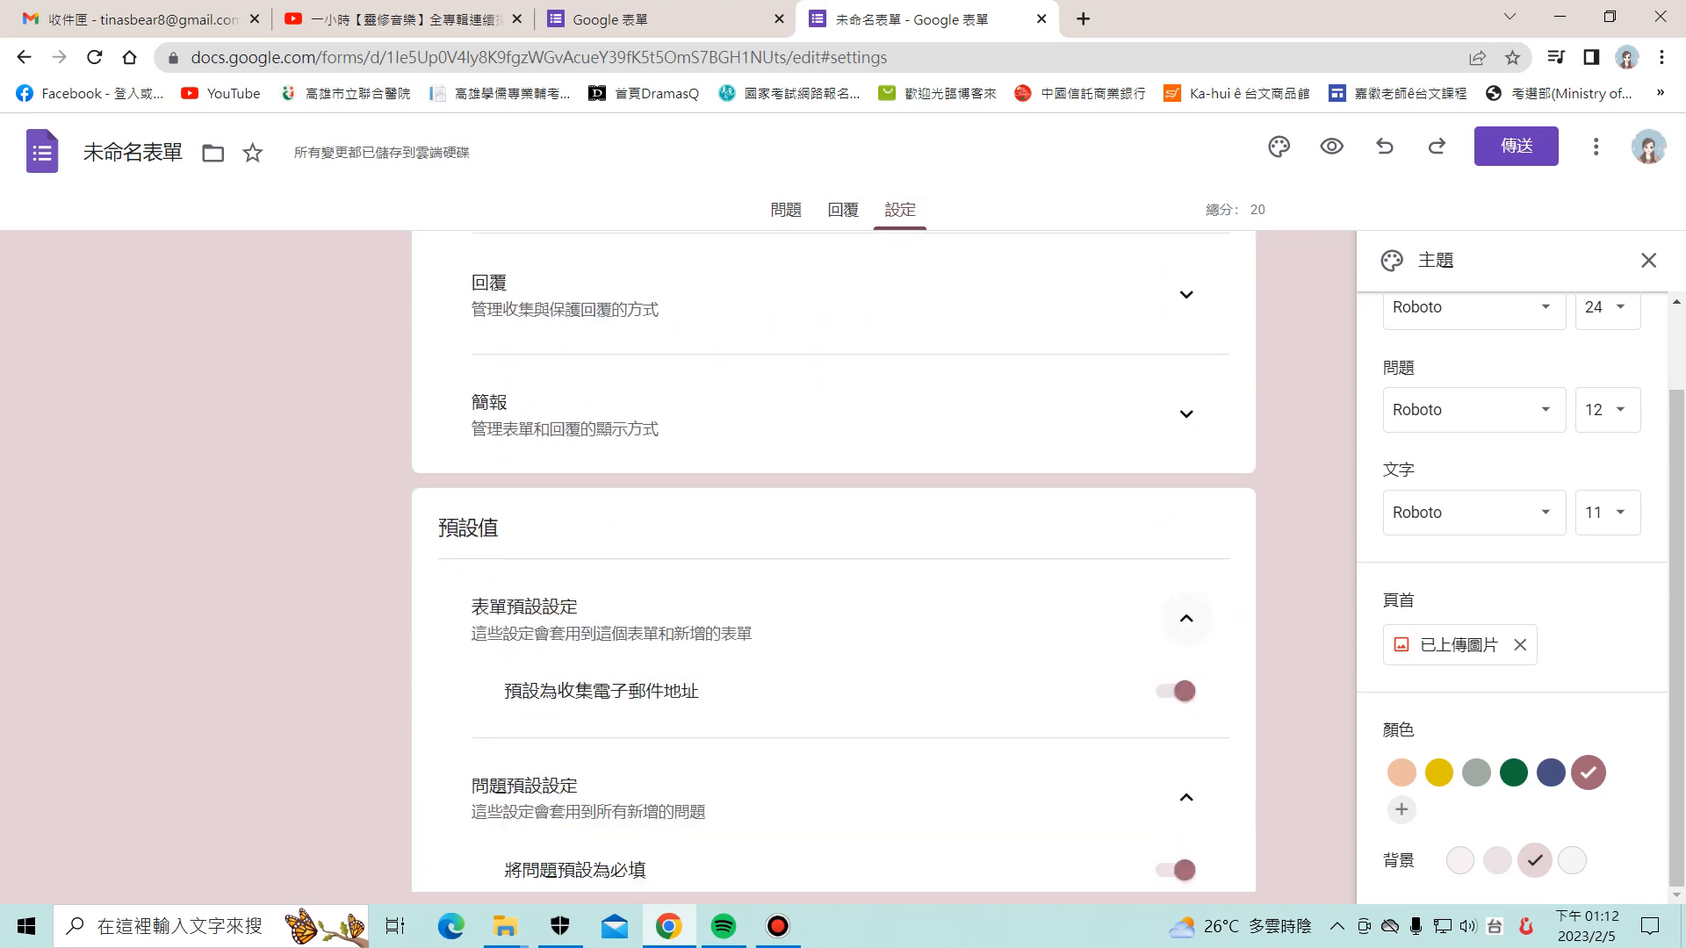
pyautogui.scroll(-2, 1186, 619)
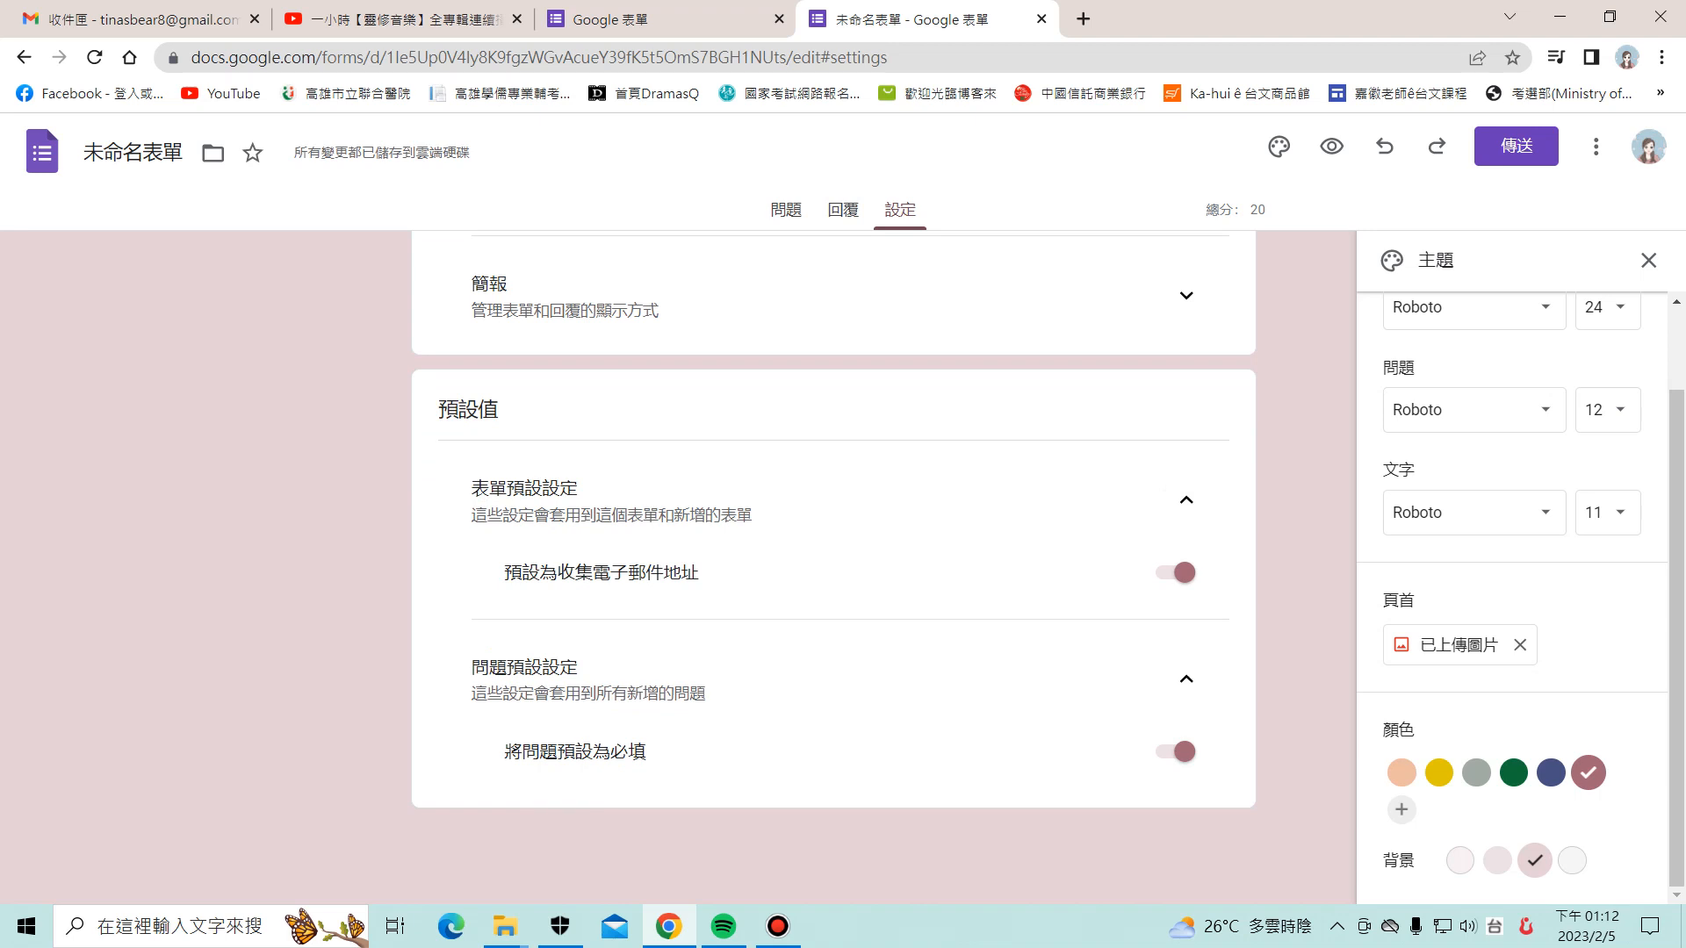
pyautogui.scroll(12, 832, 562)
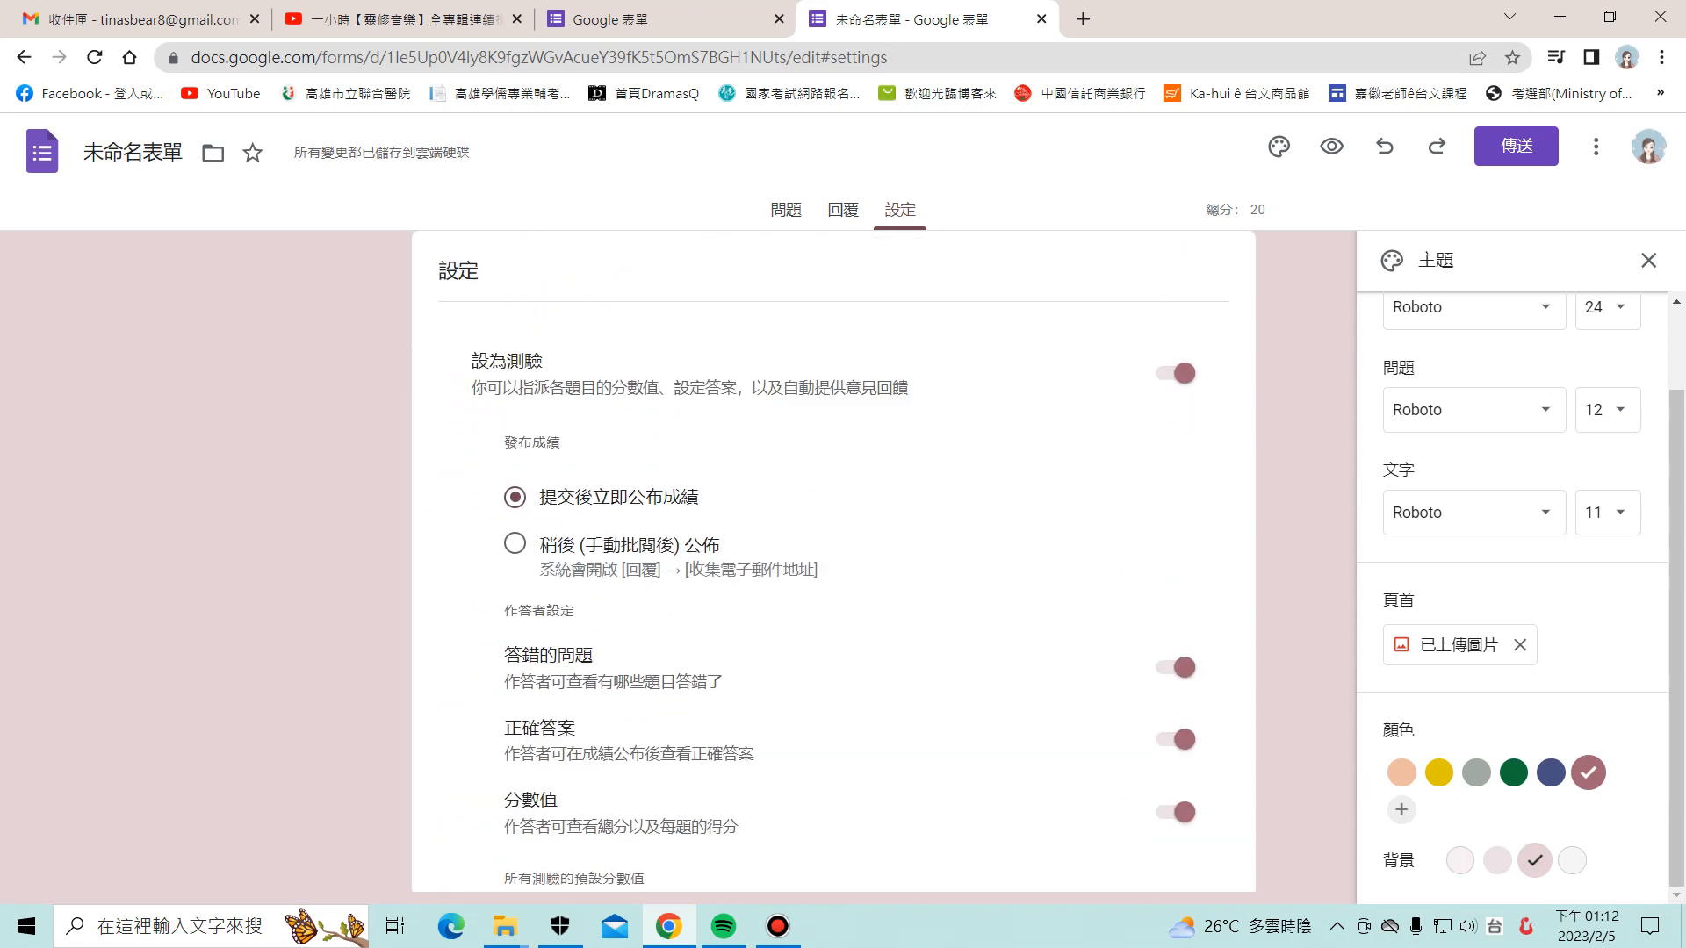
# Step: Return to the questions page and name the form file 中山國小四年仔台語期尾考試評量
pyautogui.scroll(1, 832, 562)
pyautogui.click(786, 210)
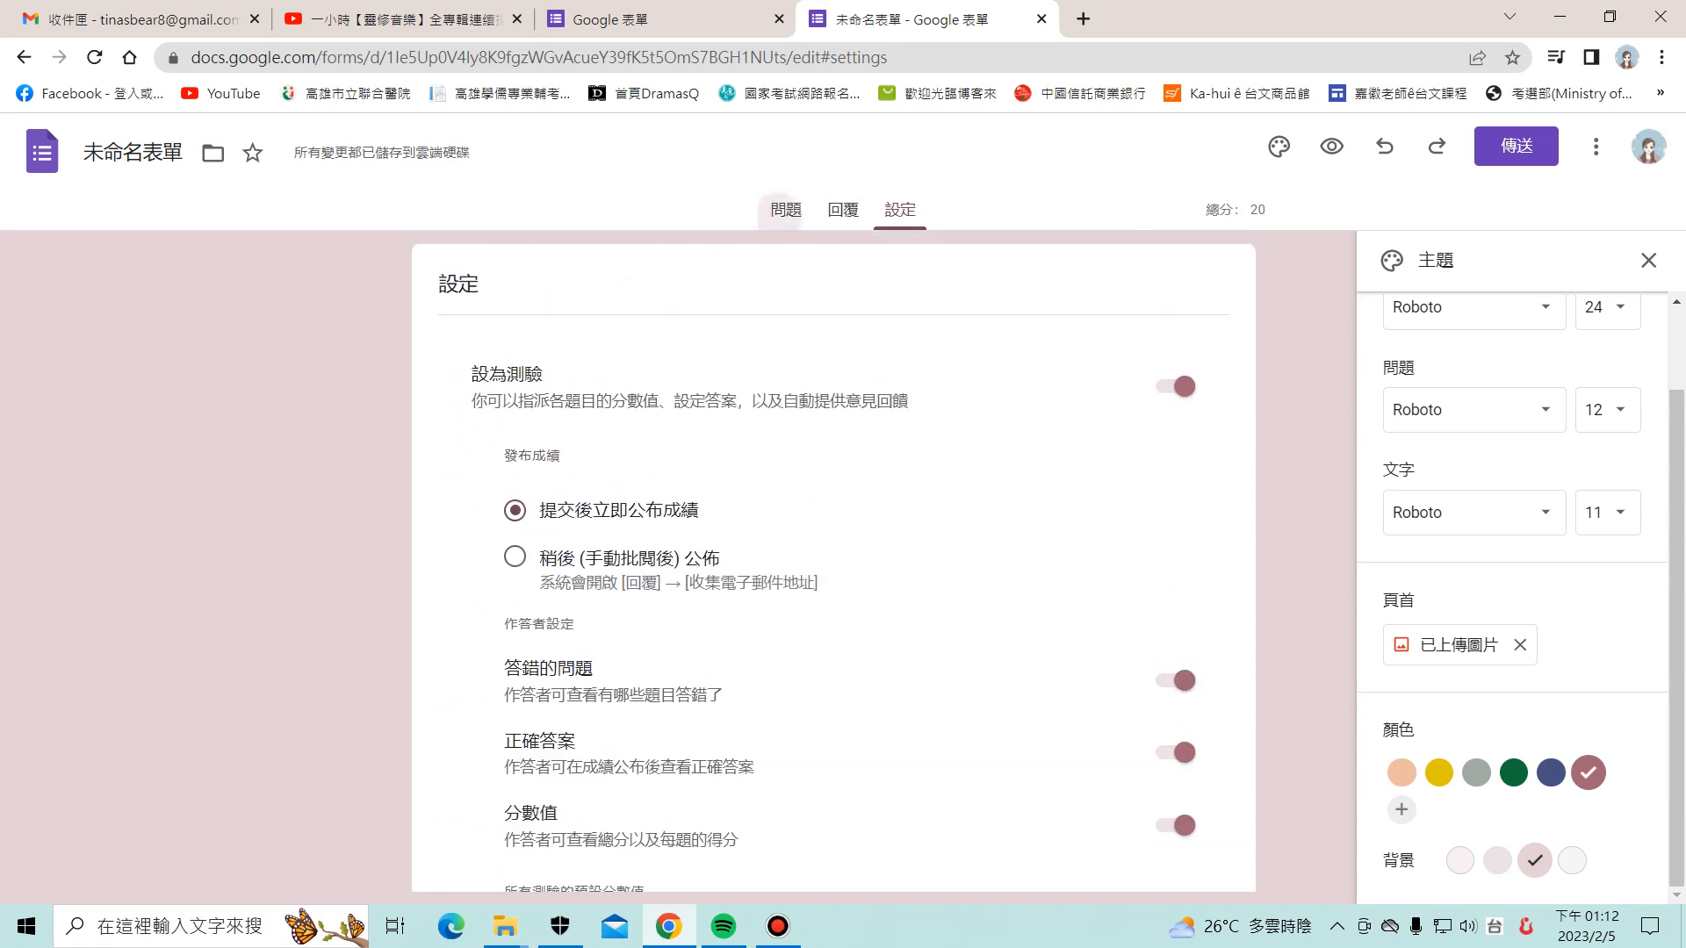
pyautogui.scroll(-7, 833, 562)
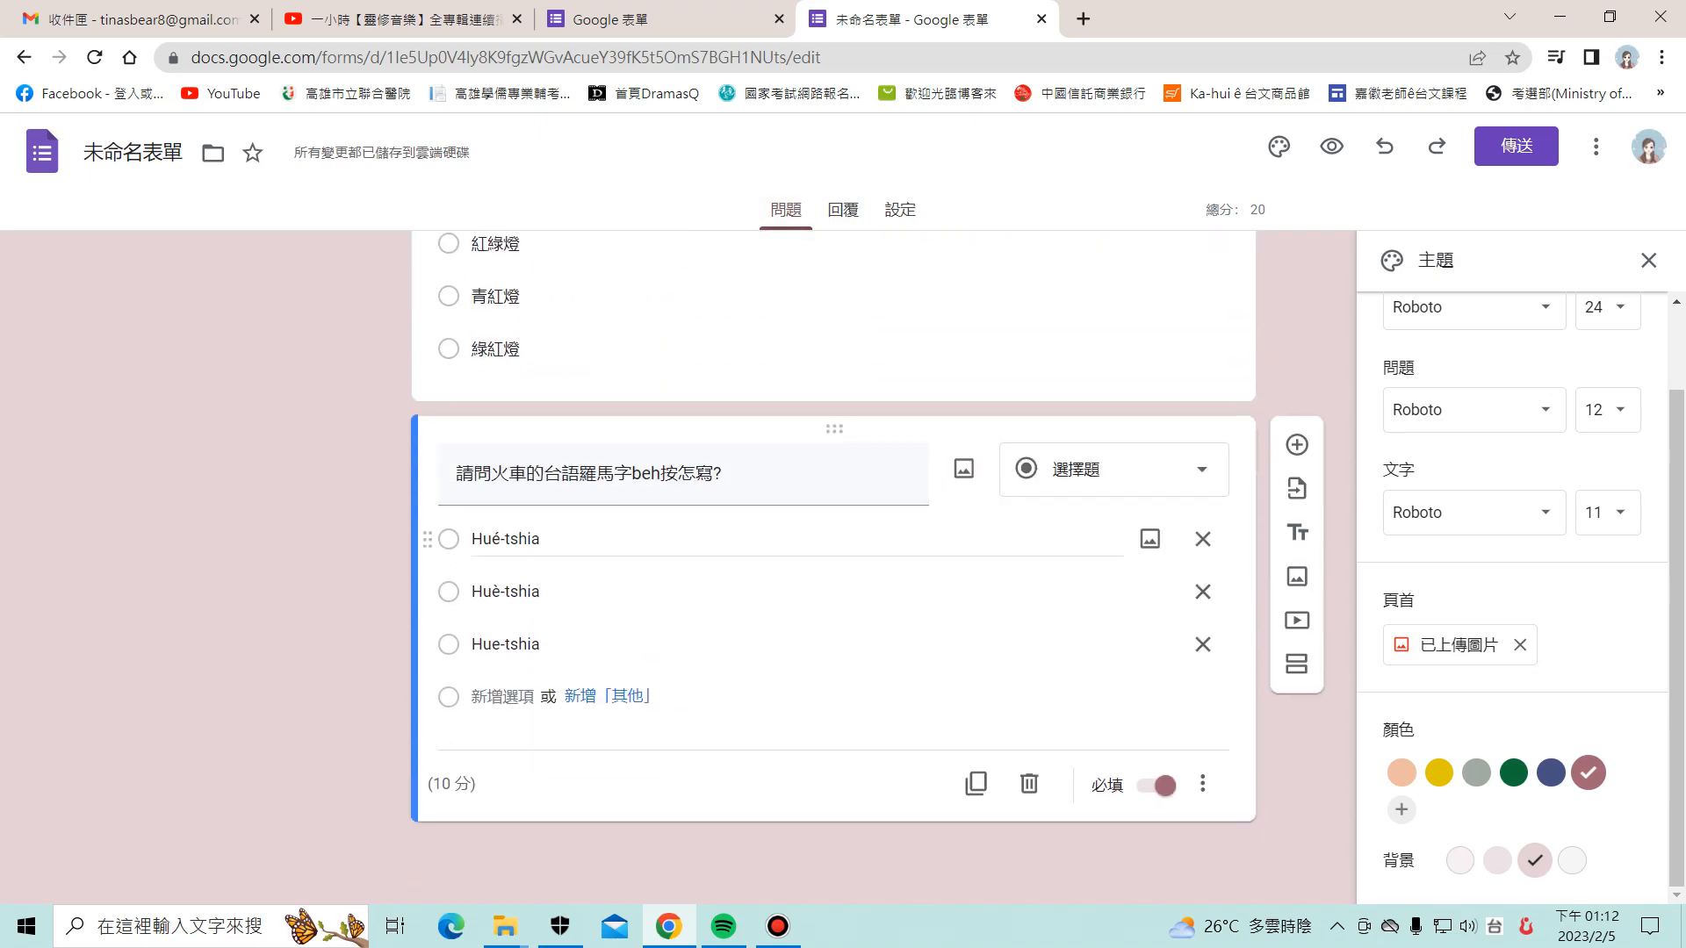
pyautogui.scroll(8, 832, 562)
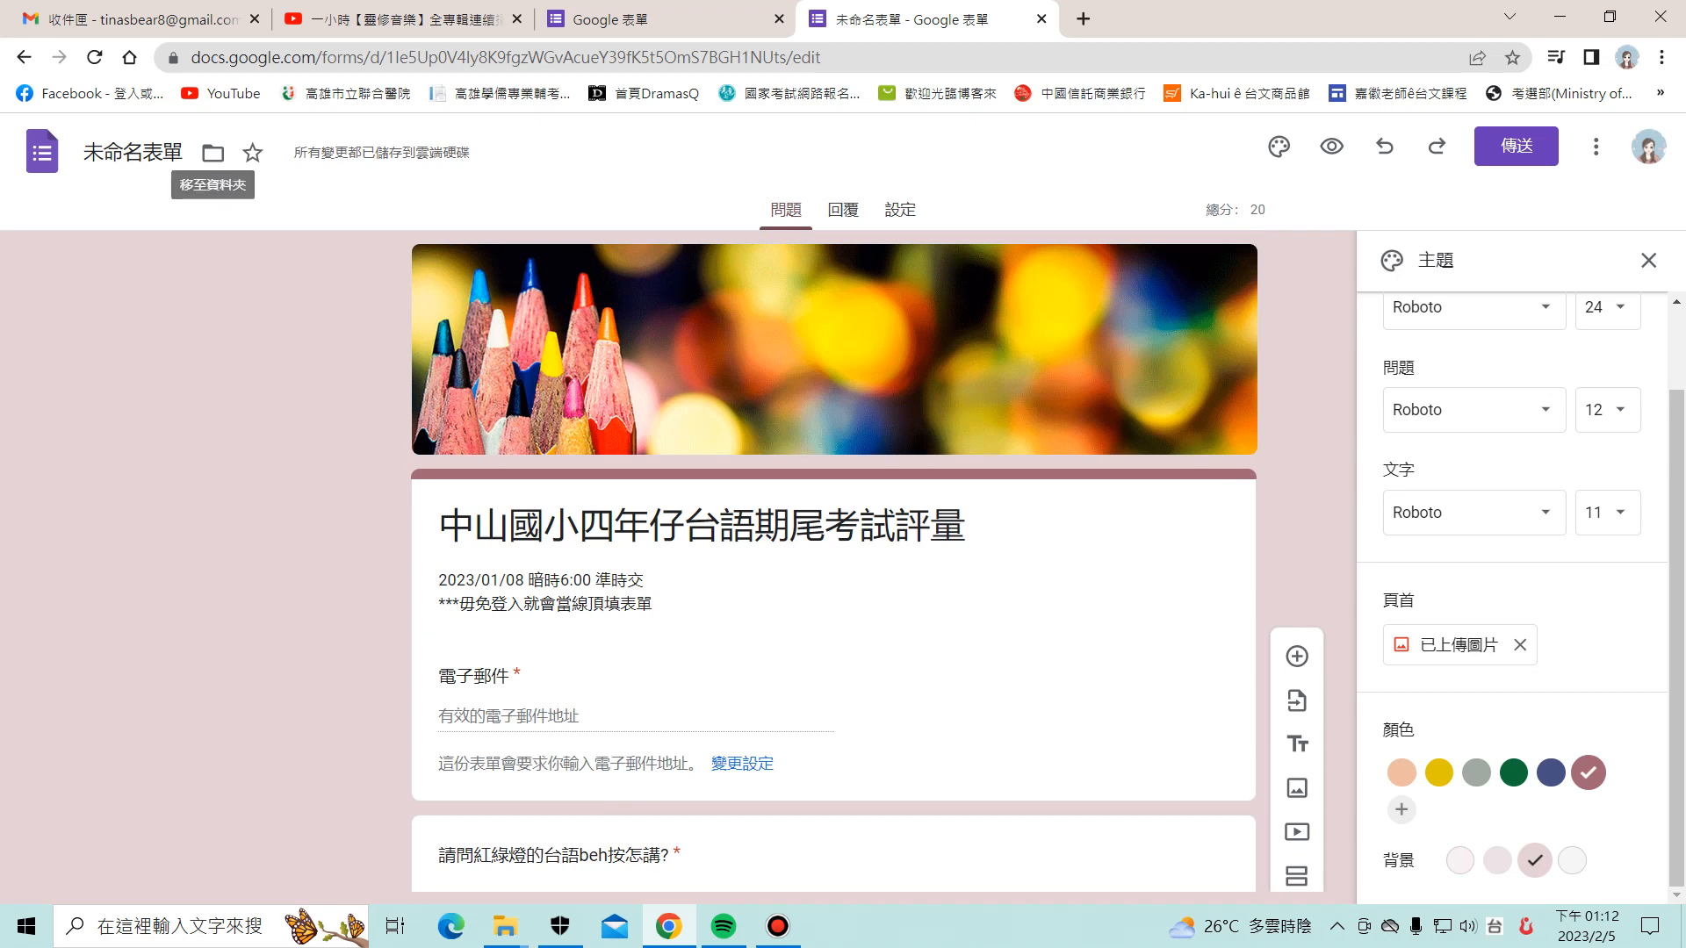
pyautogui.click(133, 153)
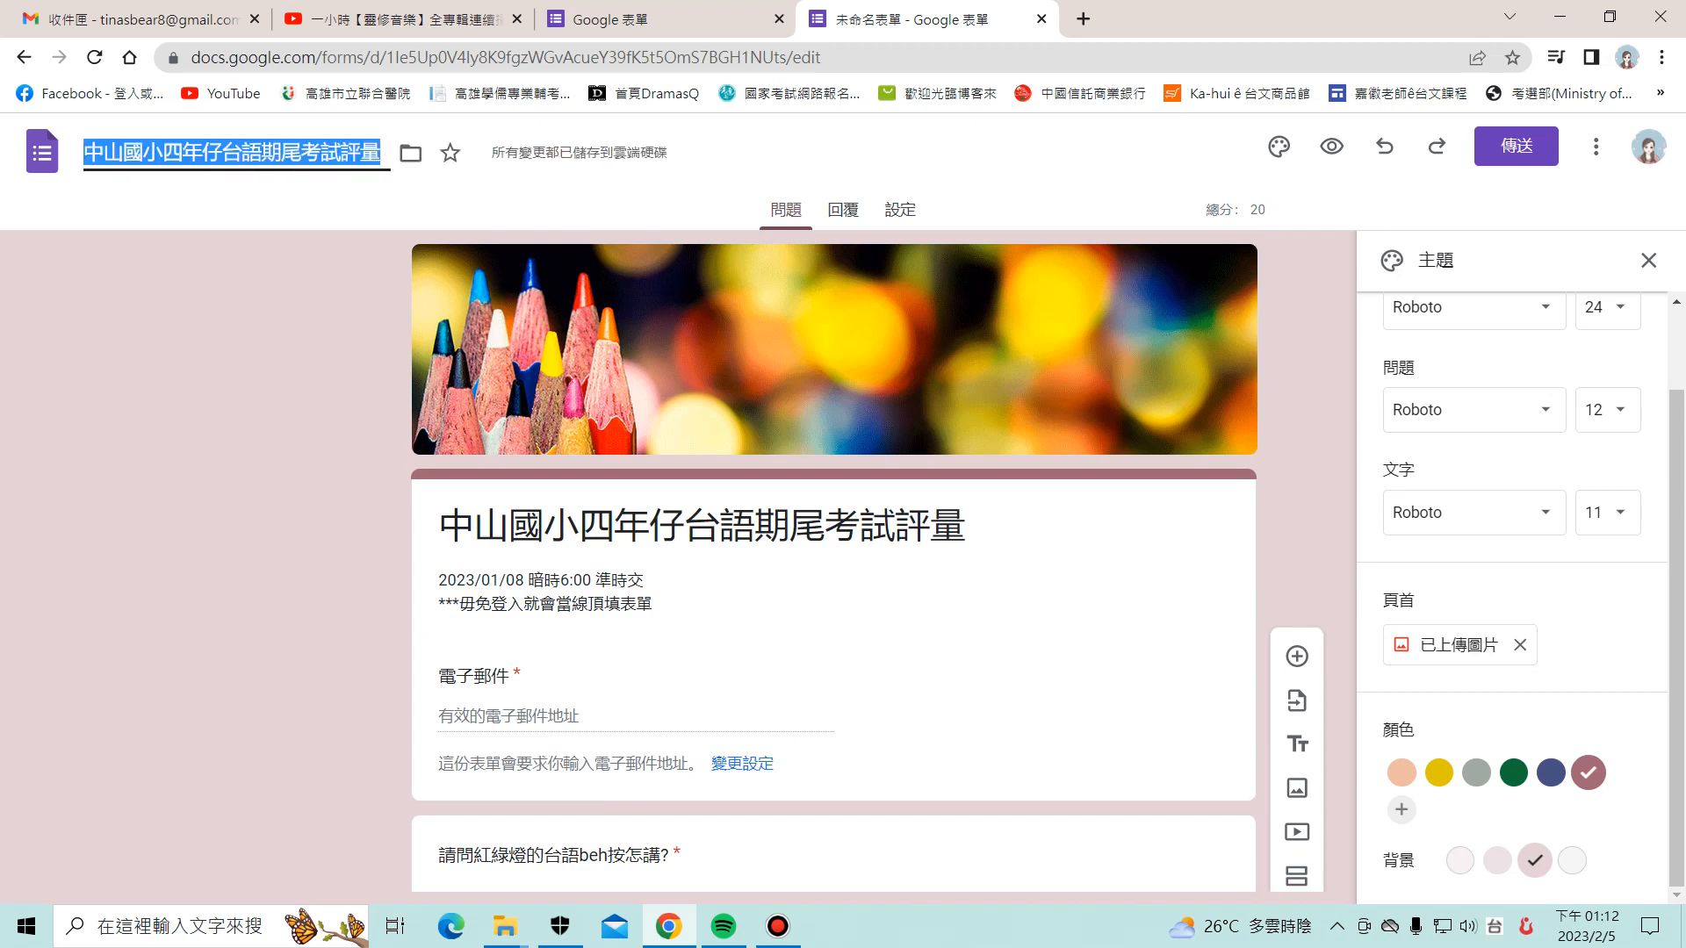
pyautogui.press('Return')
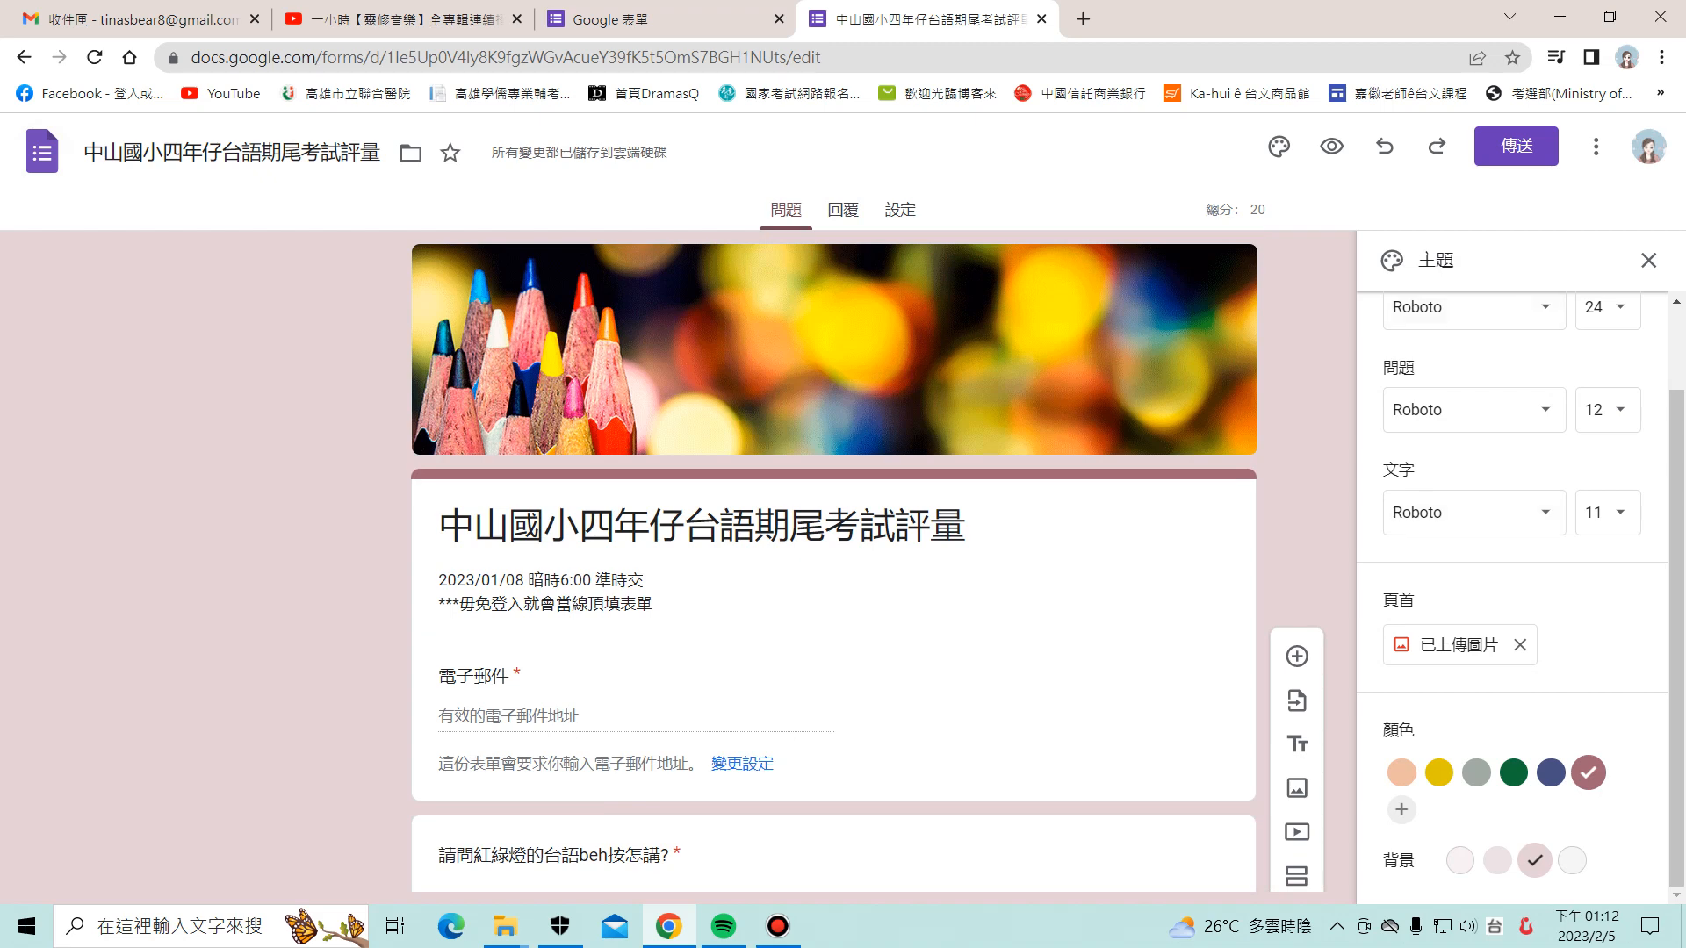
# Step: Send the form invitation by email to the owner's own Yahoo address
pyautogui.click(1517, 146)
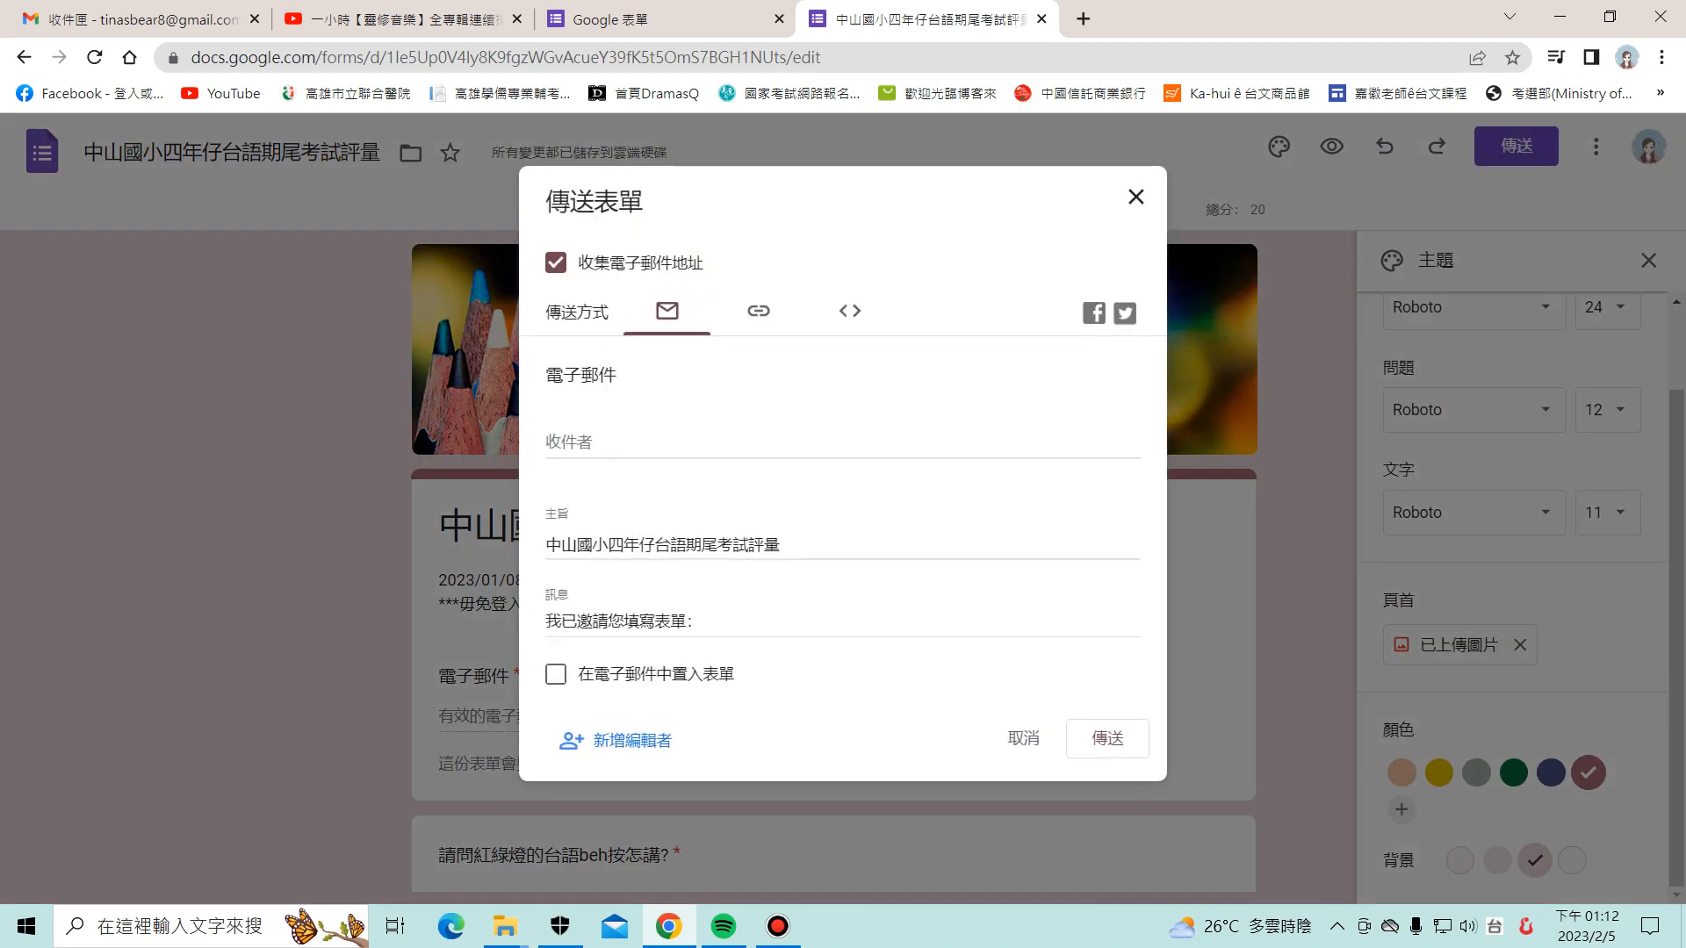
pyautogui.press('shift')
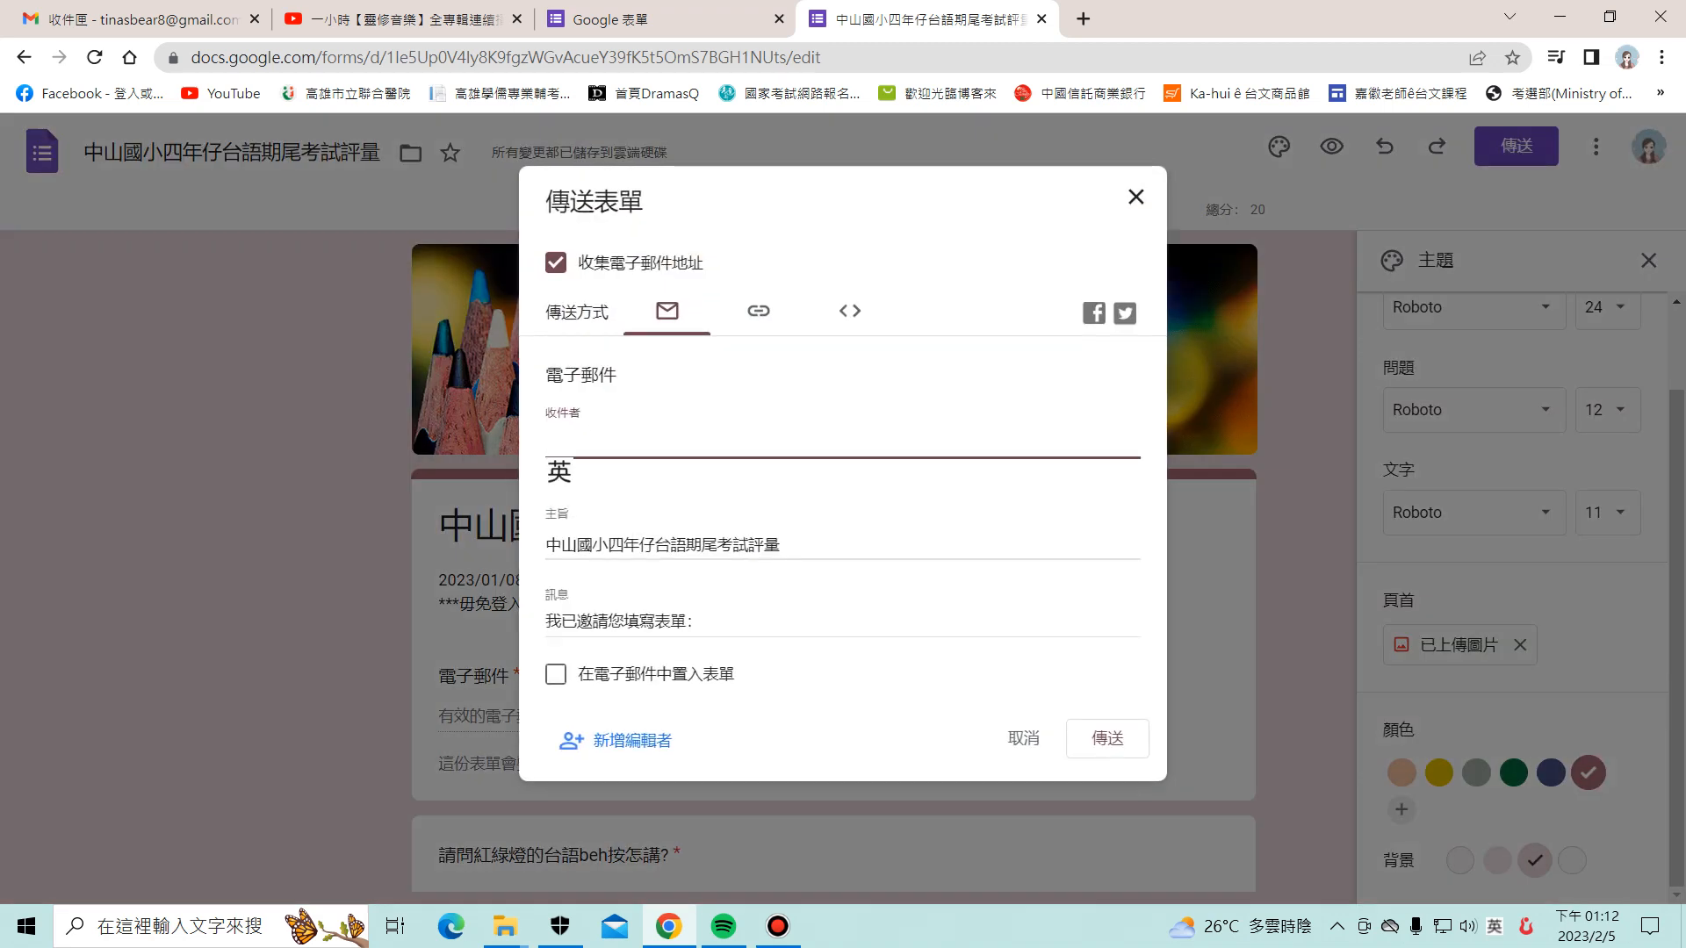
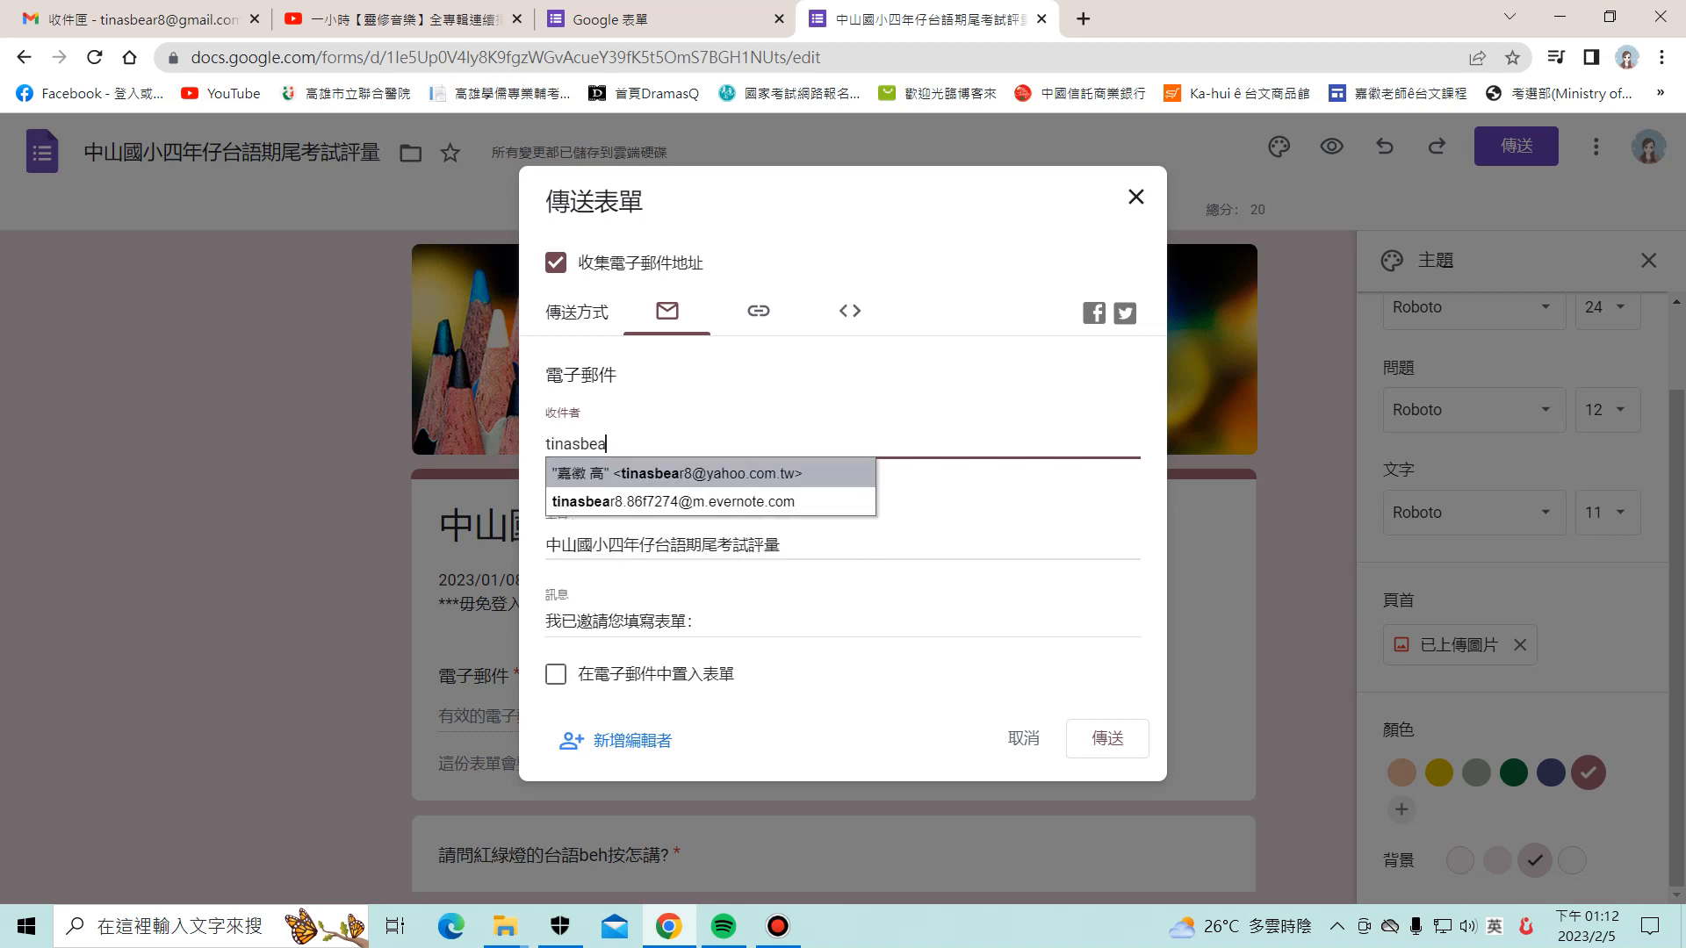
pyautogui.press('Return')
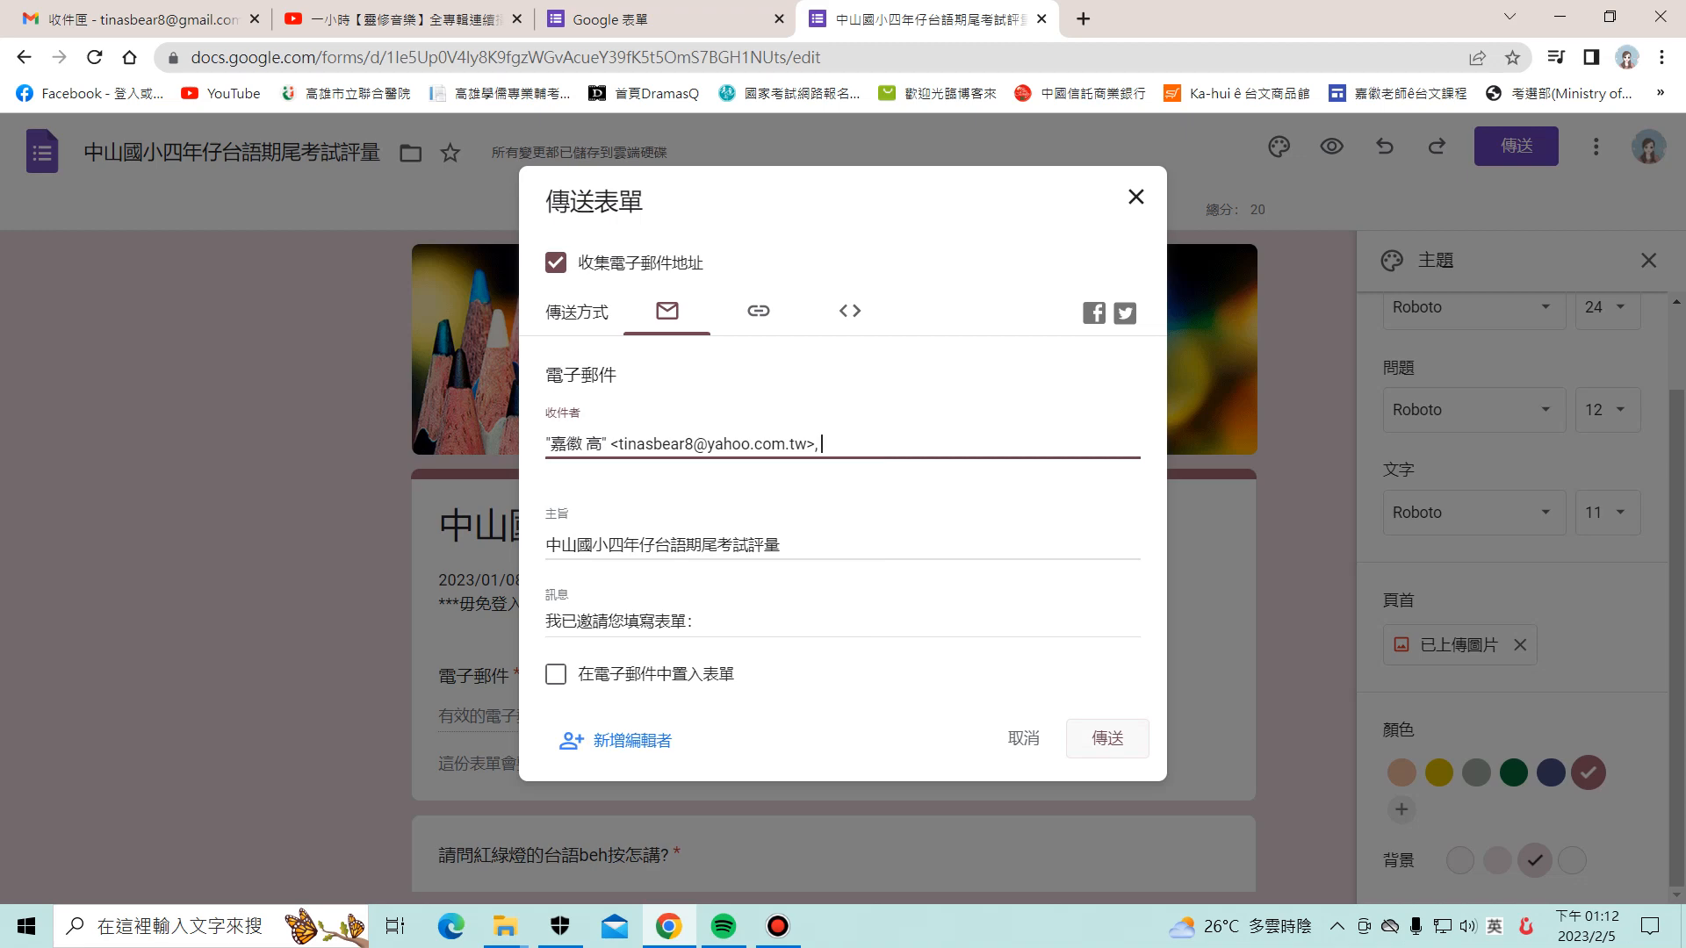
pyautogui.click(1107, 739)
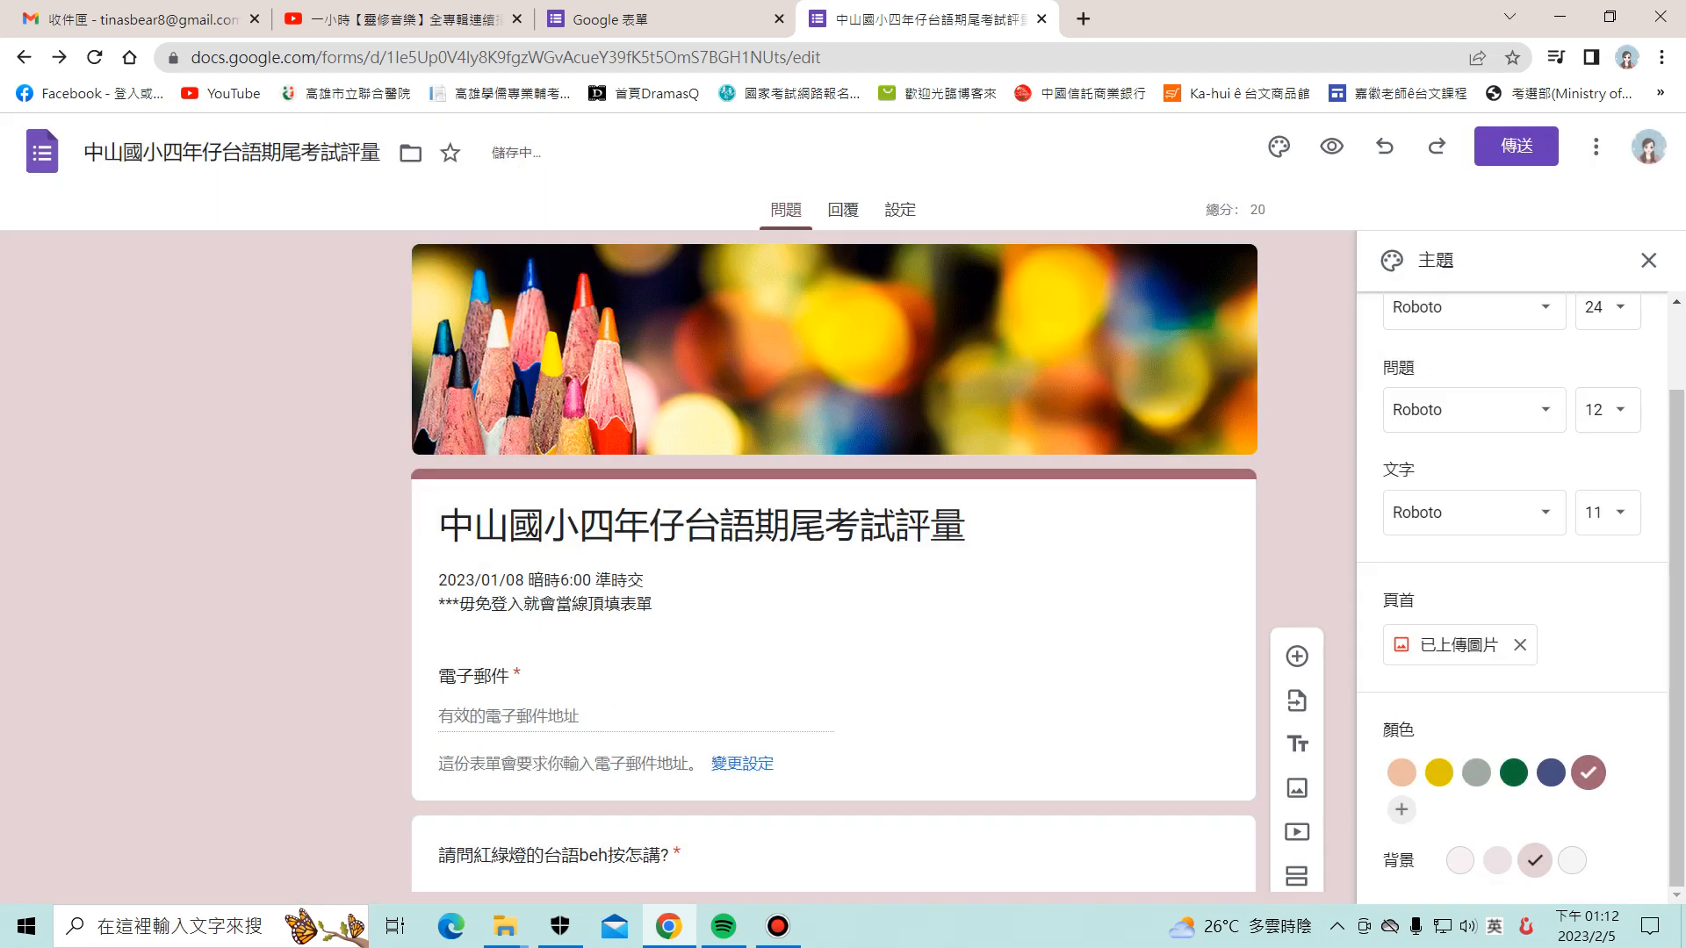
# Step: Open Yahoo Mail in a new tab and show the second account's inbox
pyautogui.click(1082, 18)
pyautogui.click(790, 58)
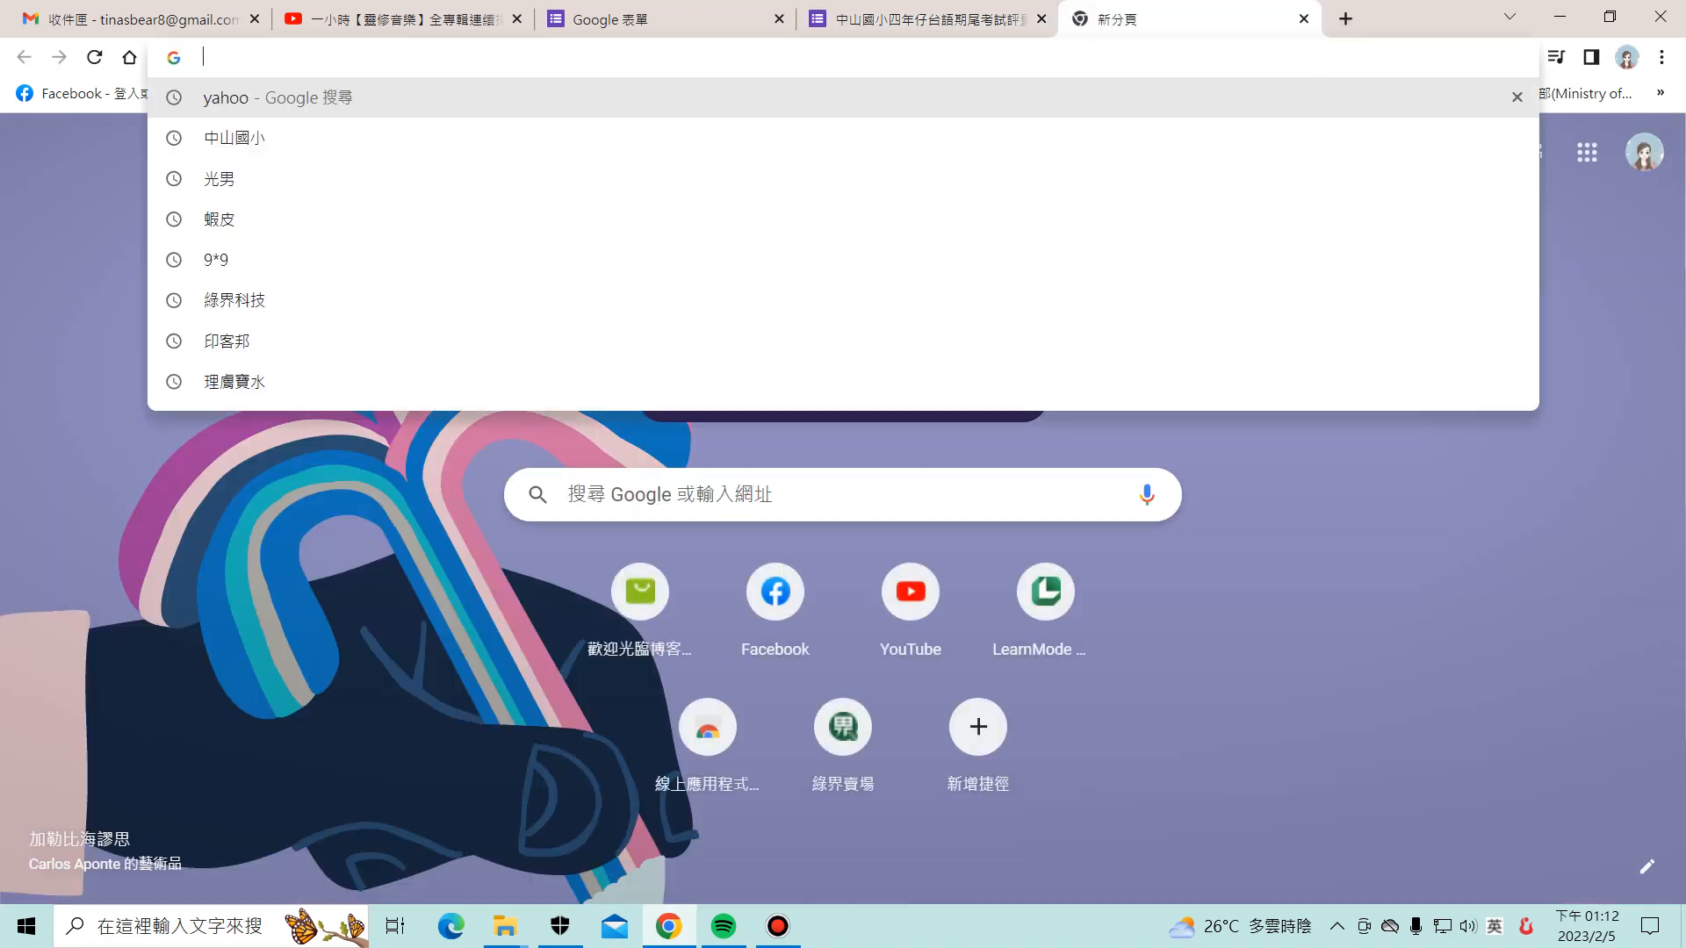
pyautogui.click(278, 97)
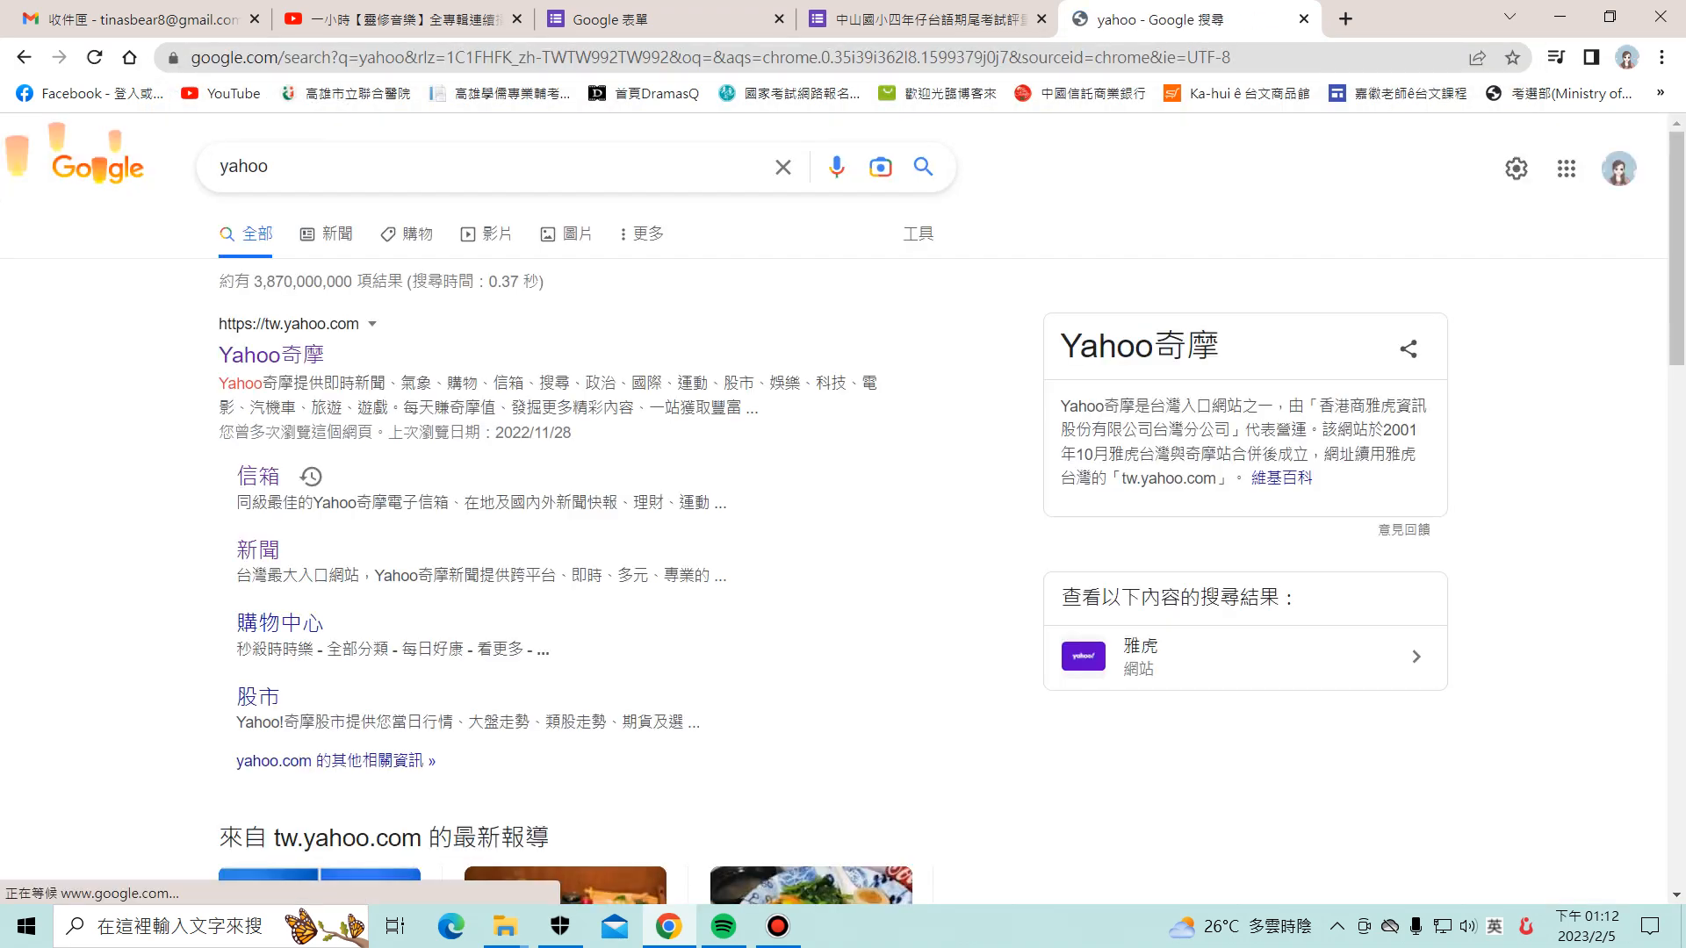
pyautogui.click(258, 476)
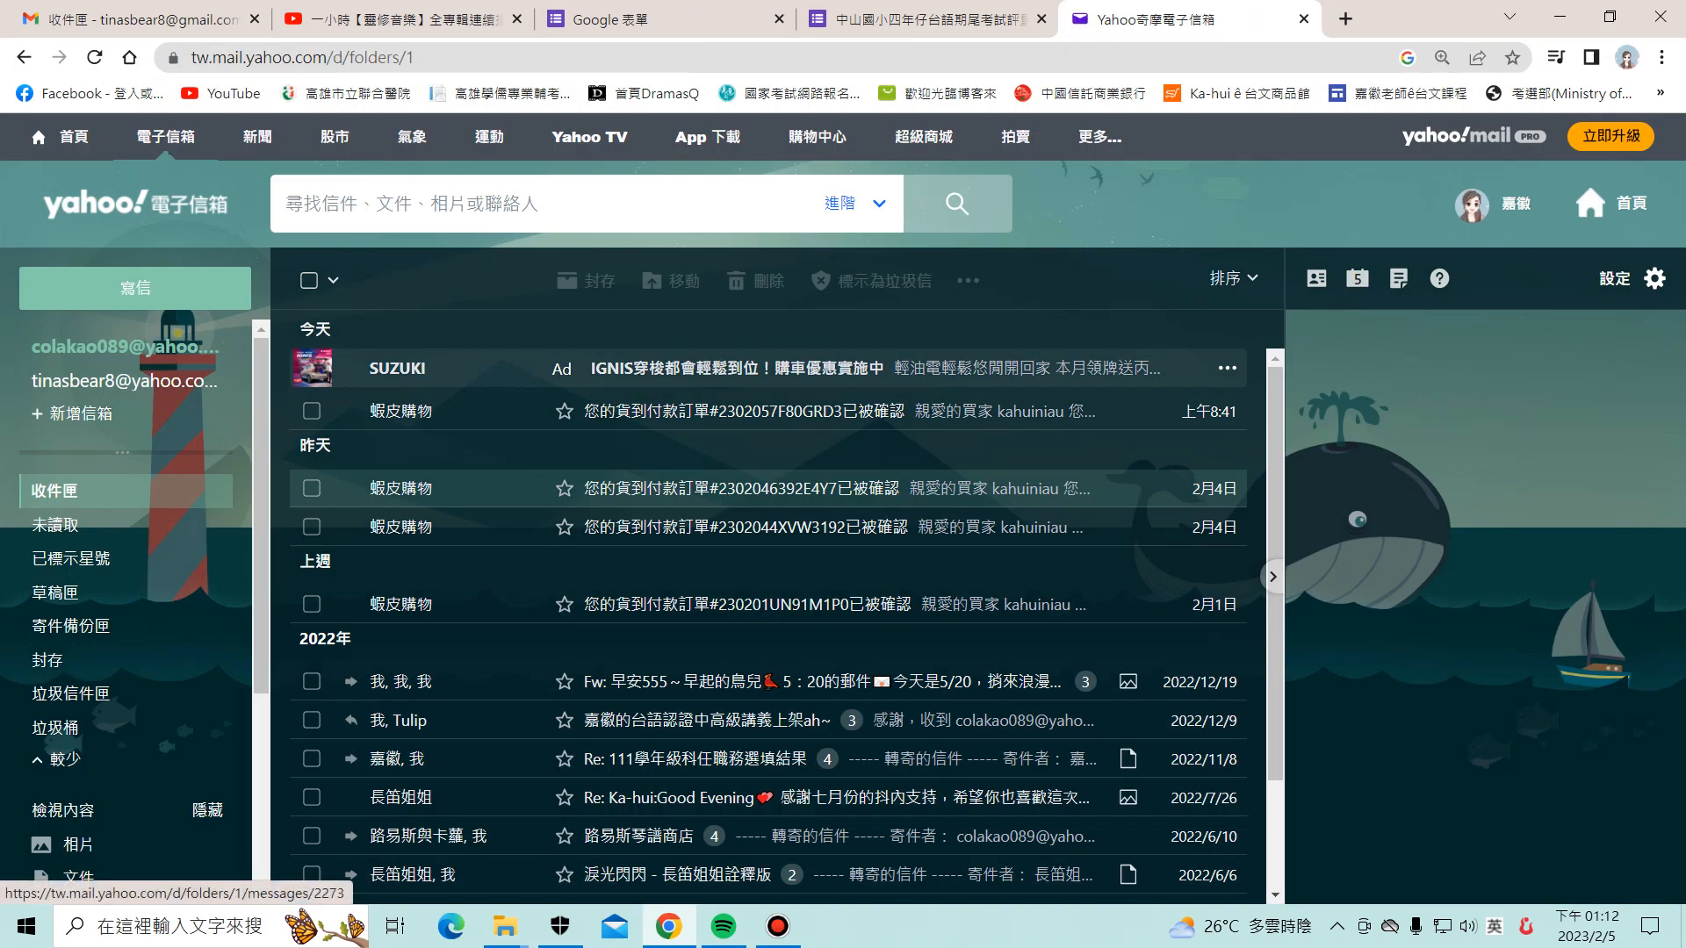
pyautogui.click(108, 381)
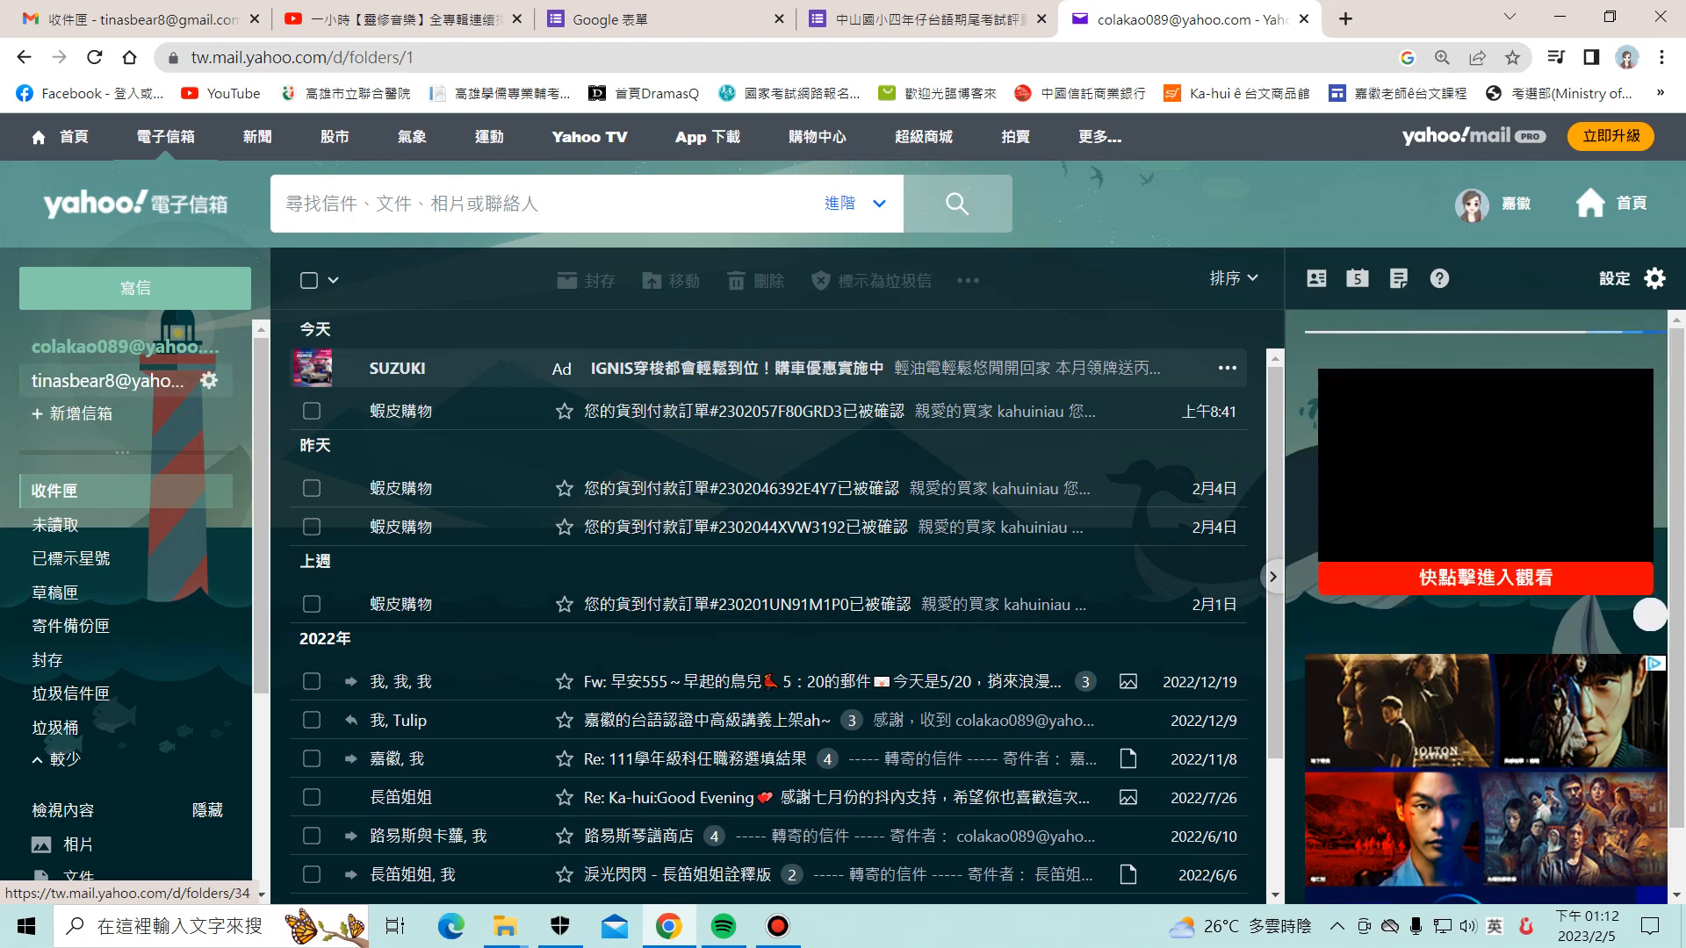
# Step: Recheck the other mailbox's inbox, then close the extra Google Forms home page tab
pyautogui.click(929, 19)
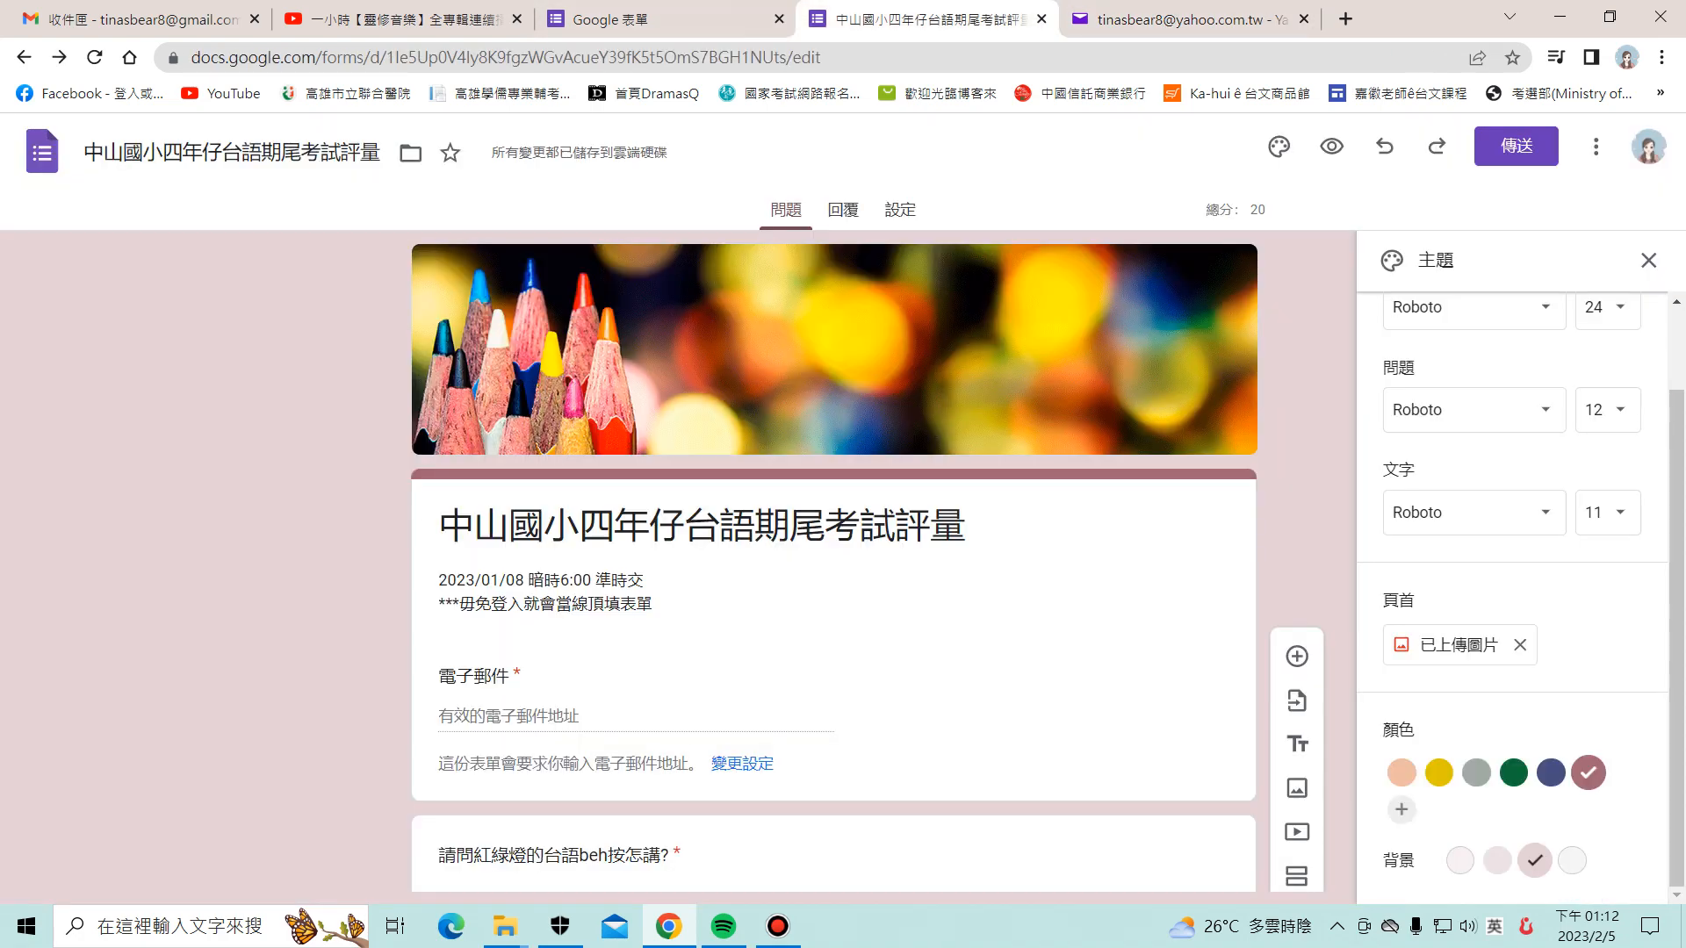
pyautogui.click(1176, 20)
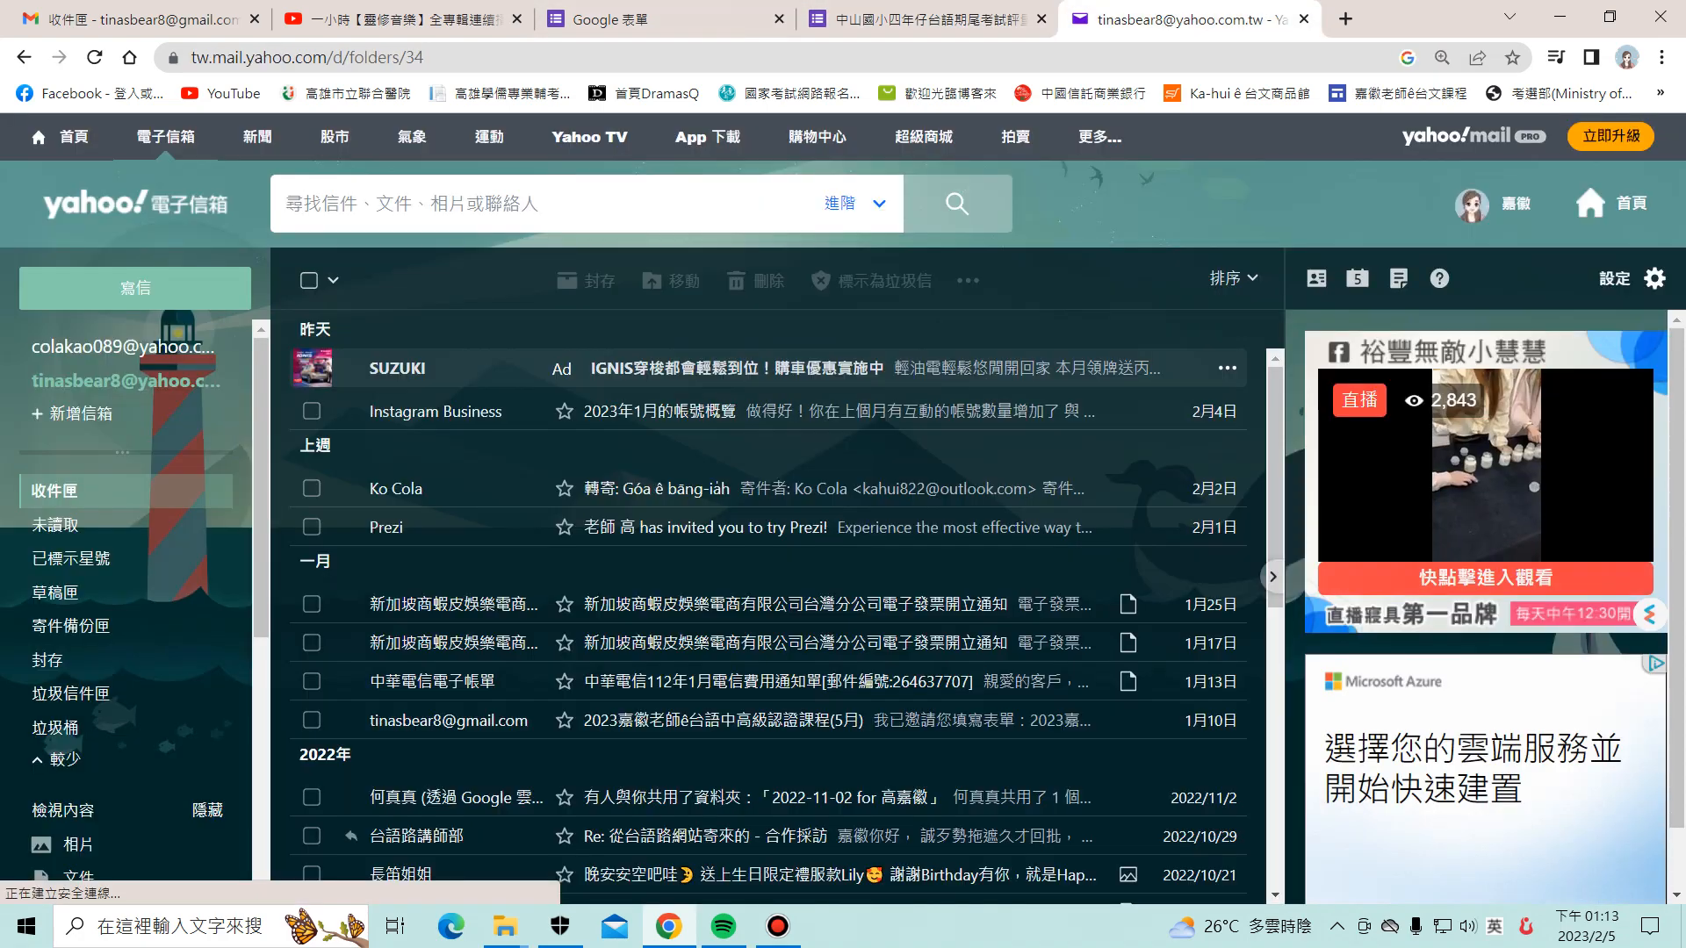
pyautogui.click(108, 382)
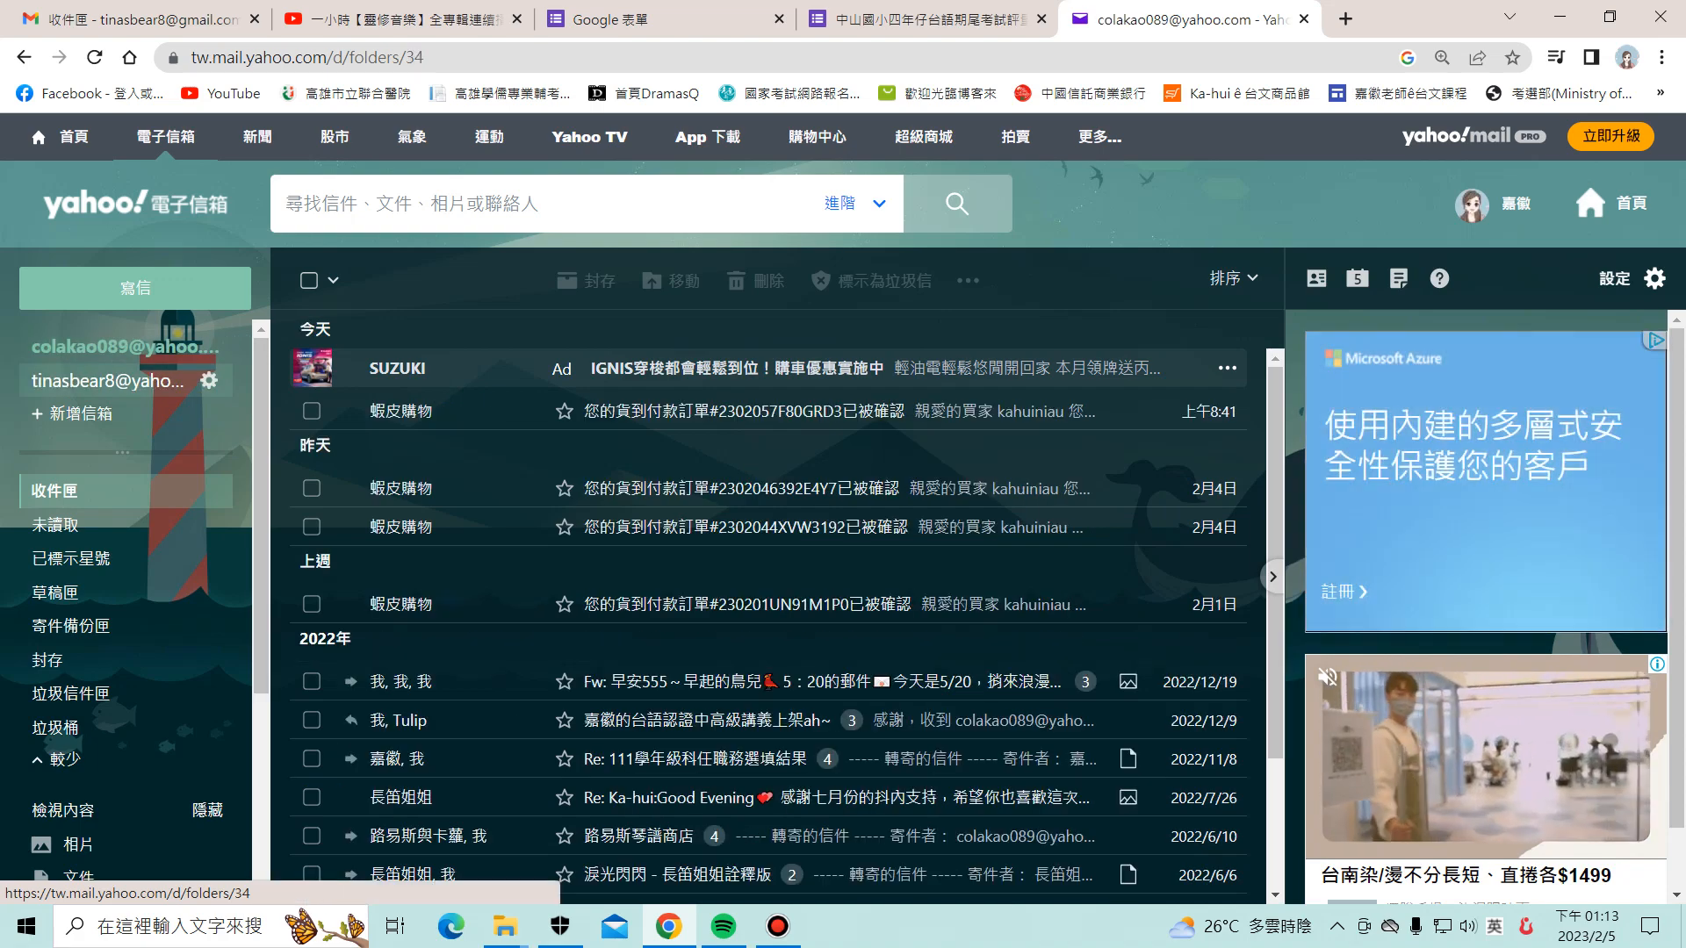
pyautogui.click(913, 19)
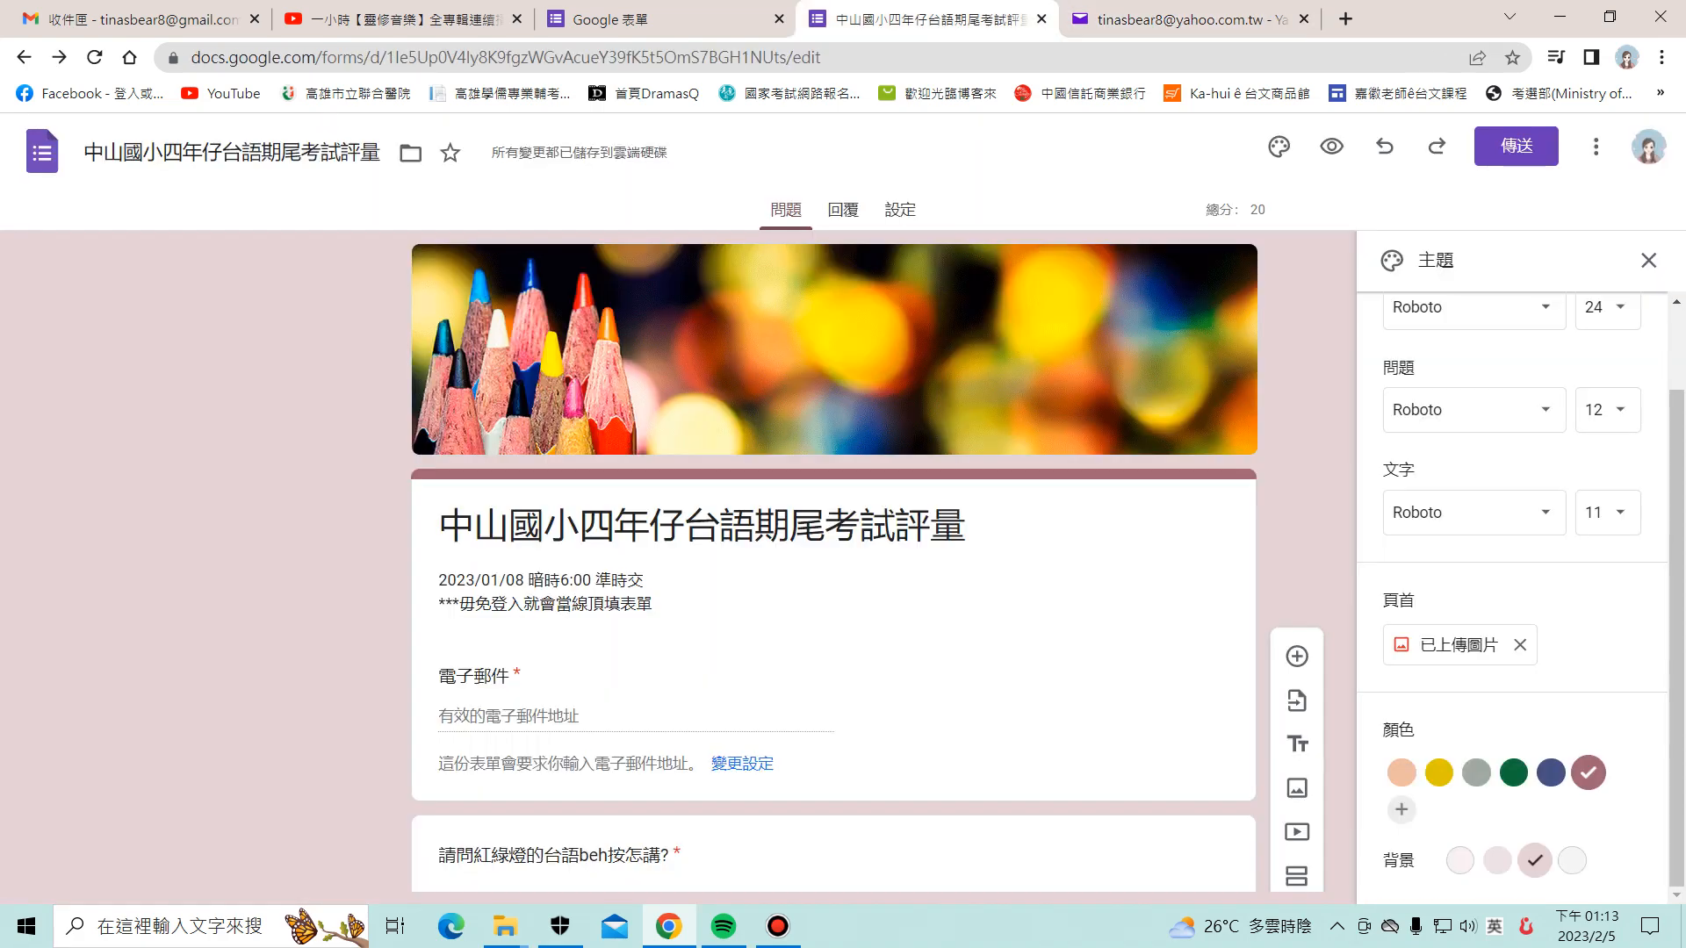
pyautogui.click(667, 19)
pyautogui.click(779, 19)
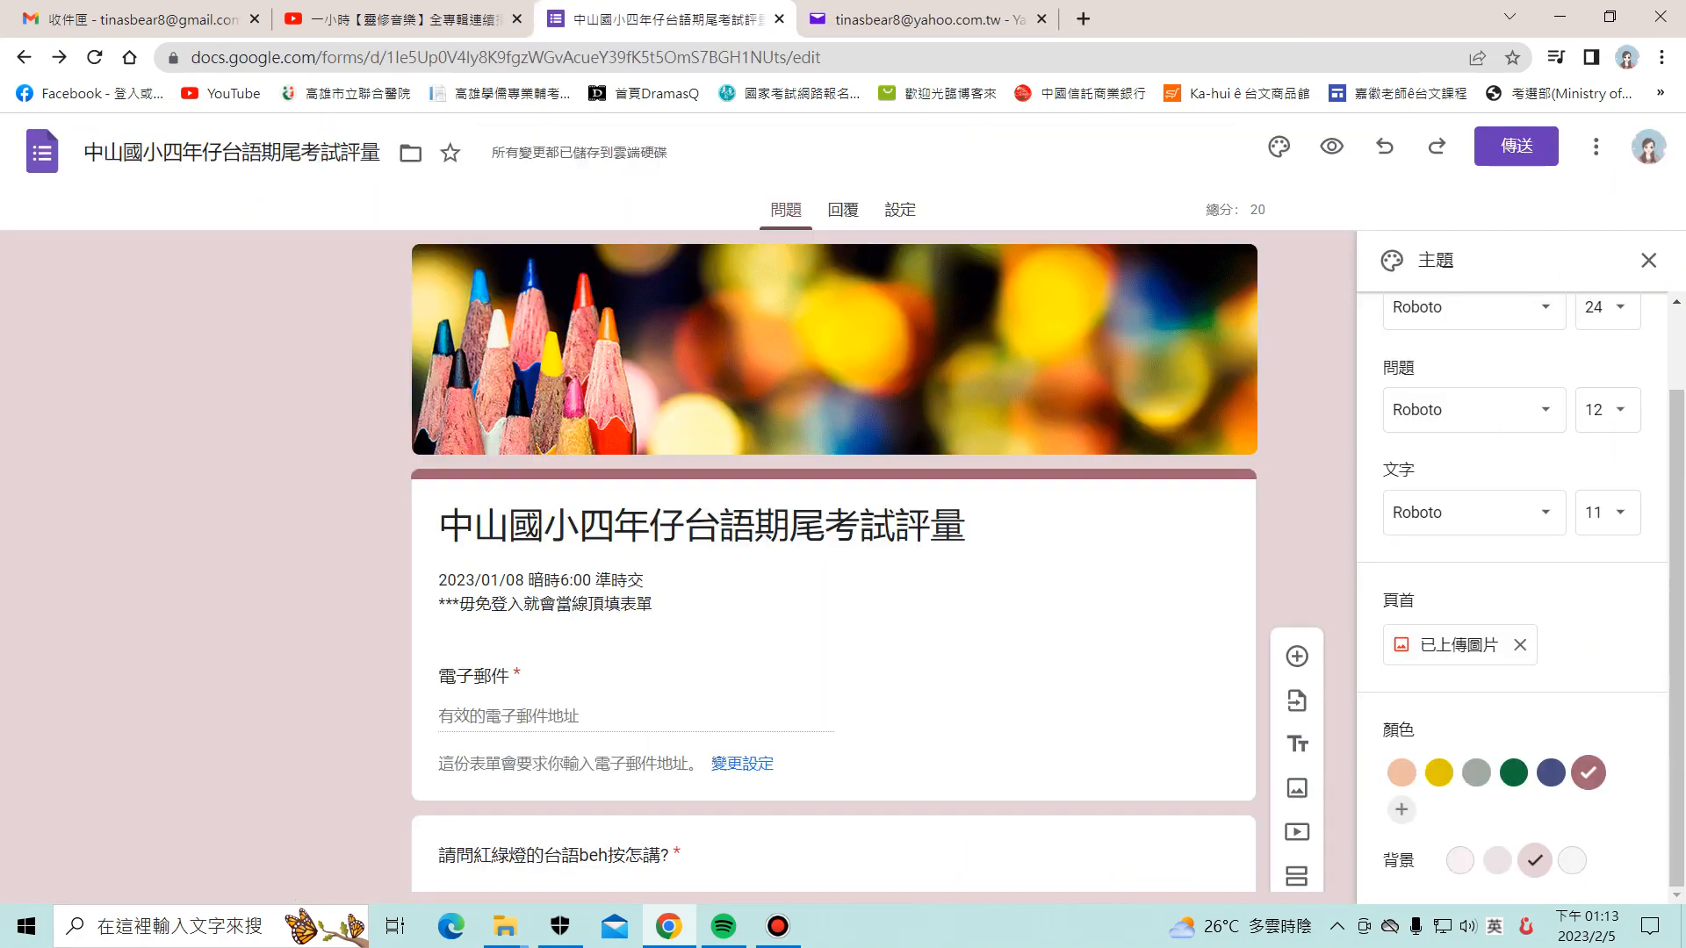
pyautogui.scroll(-8, 834, 606)
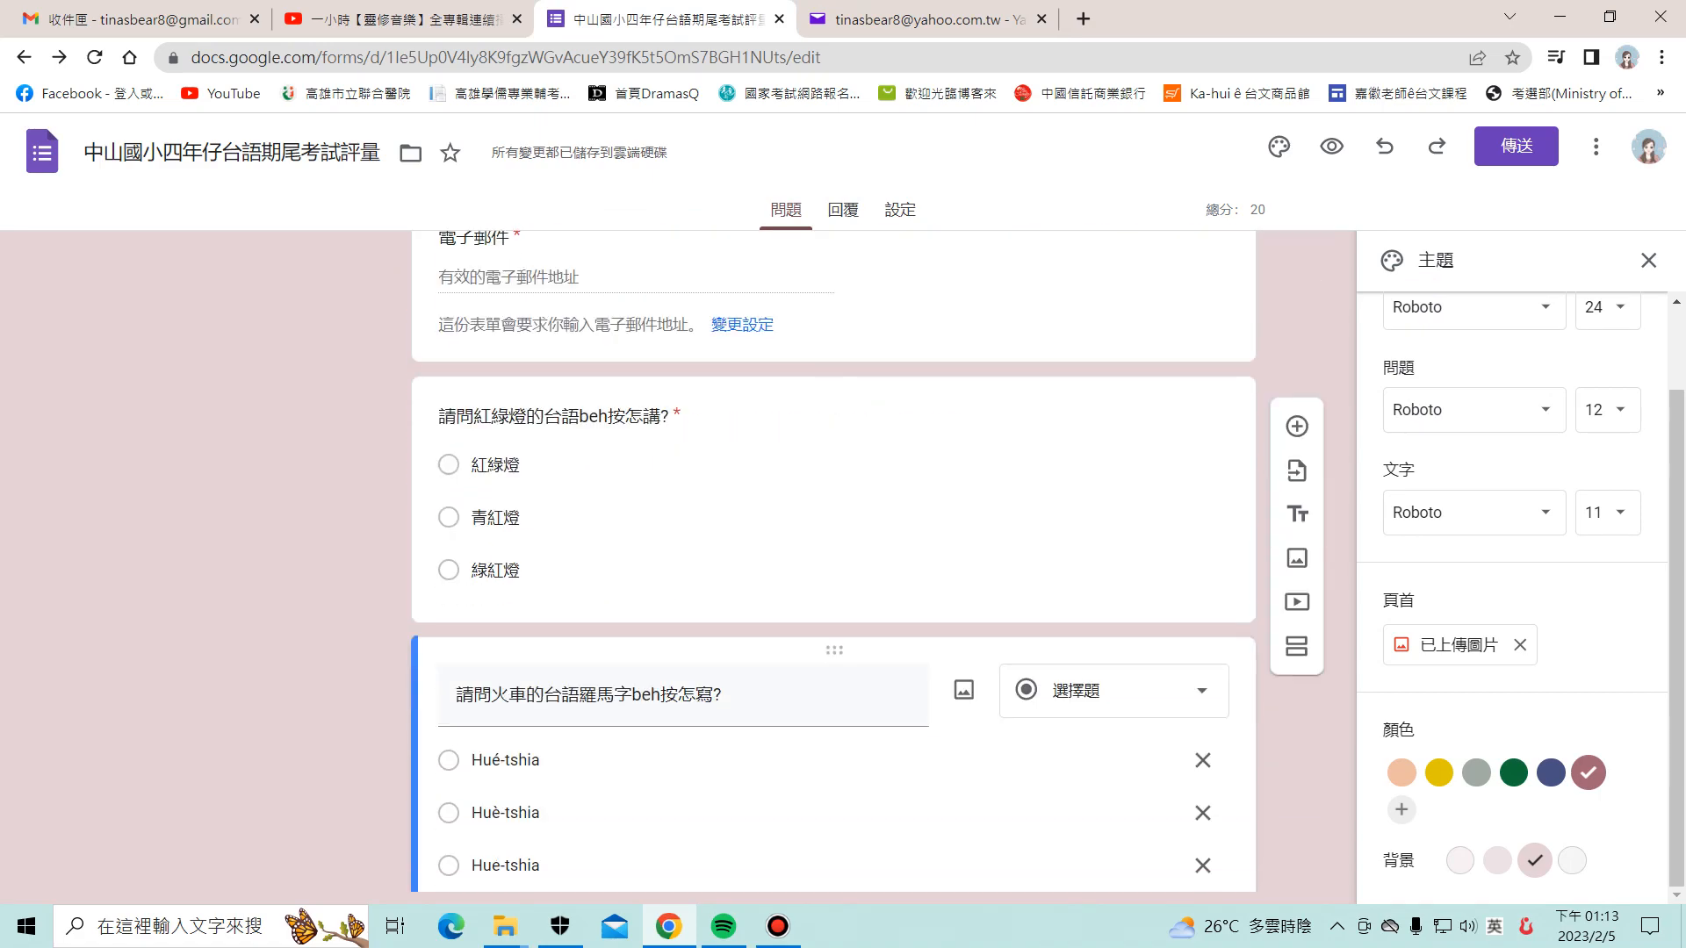
pyautogui.scroll(8, 834, 606)
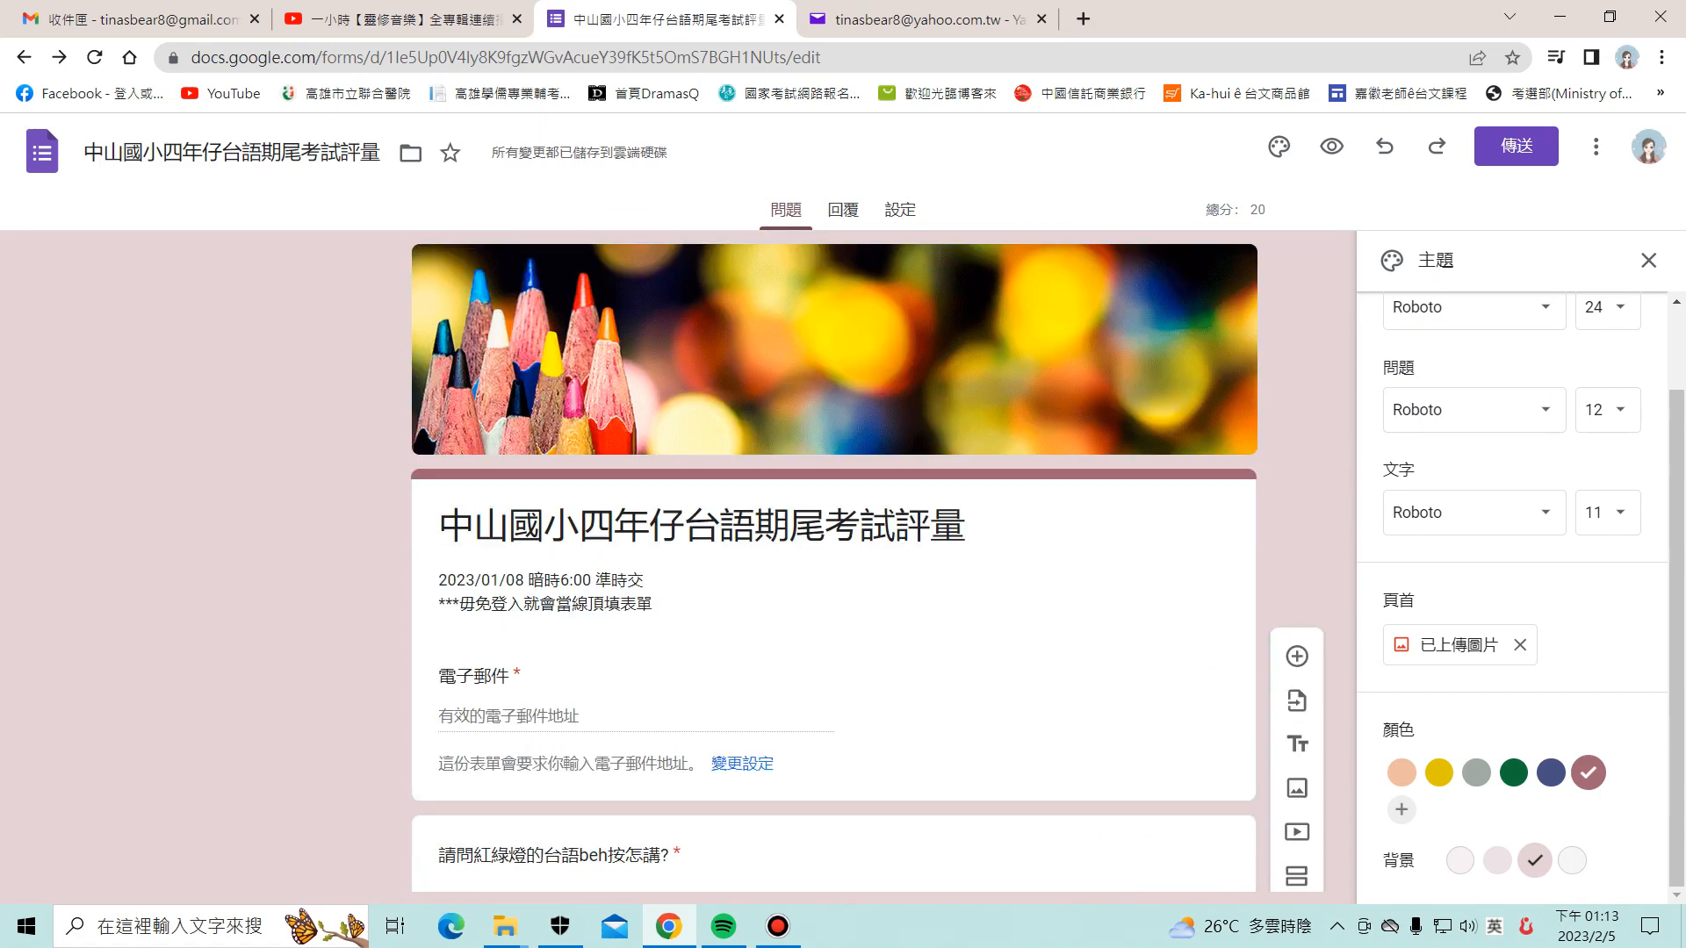
# Step: Check the second account's inbox once more and return to the quiz editor
pyautogui.click(922, 19)
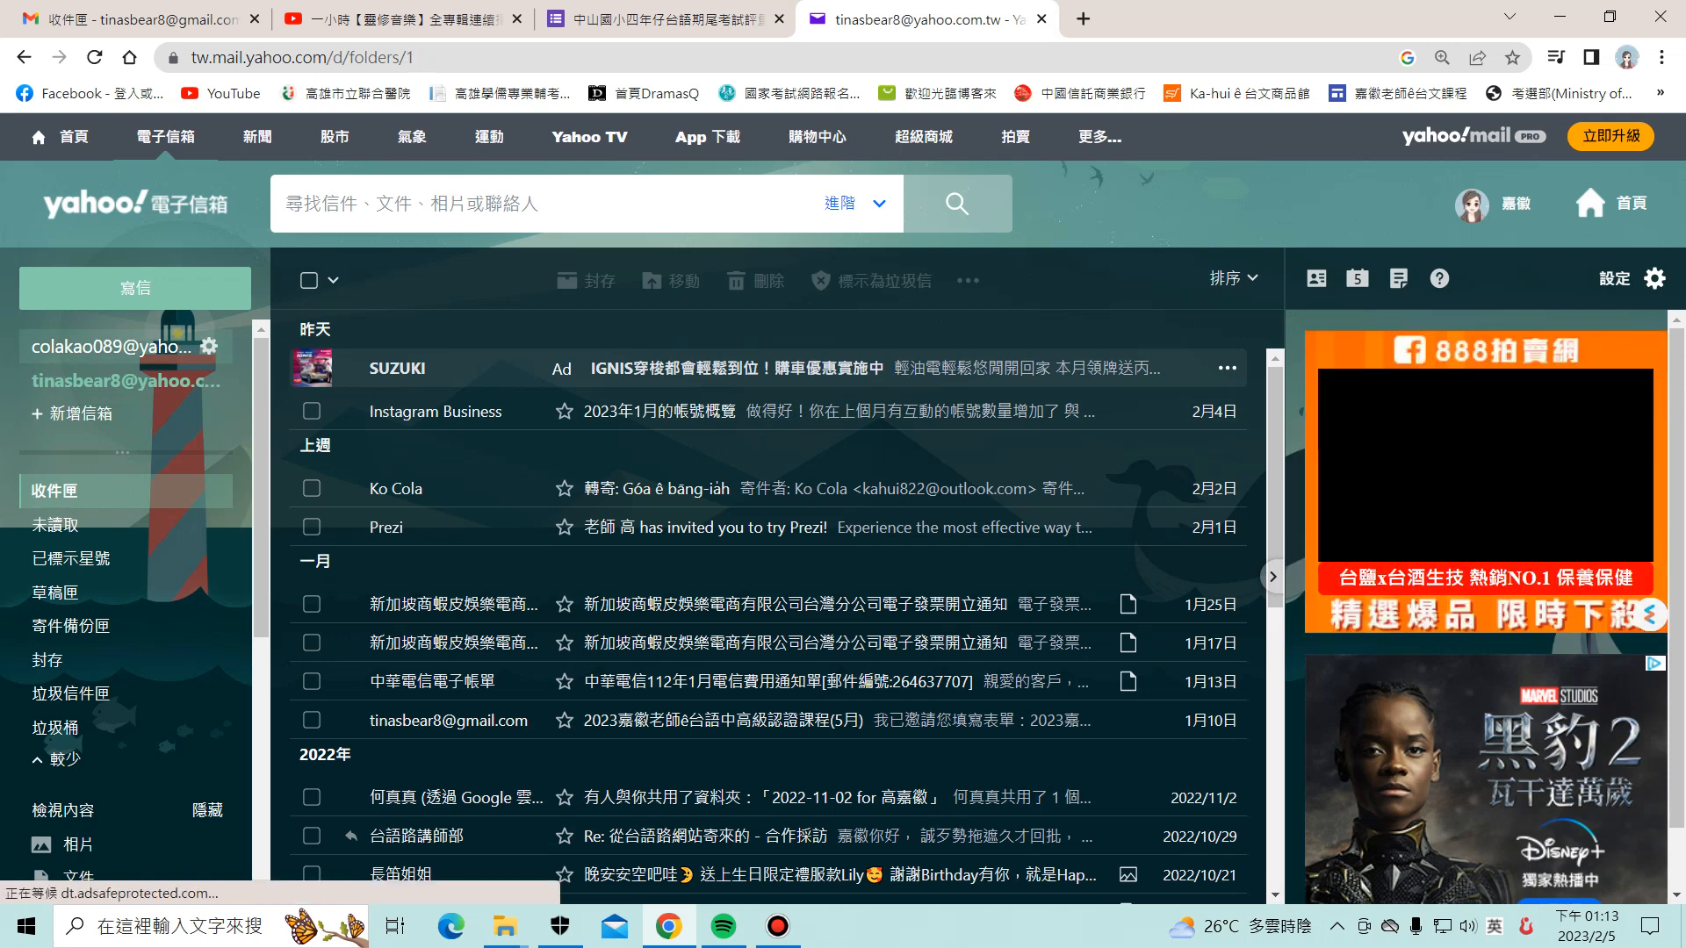
pyautogui.click(106, 380)
pyautogui.click(659, 19)
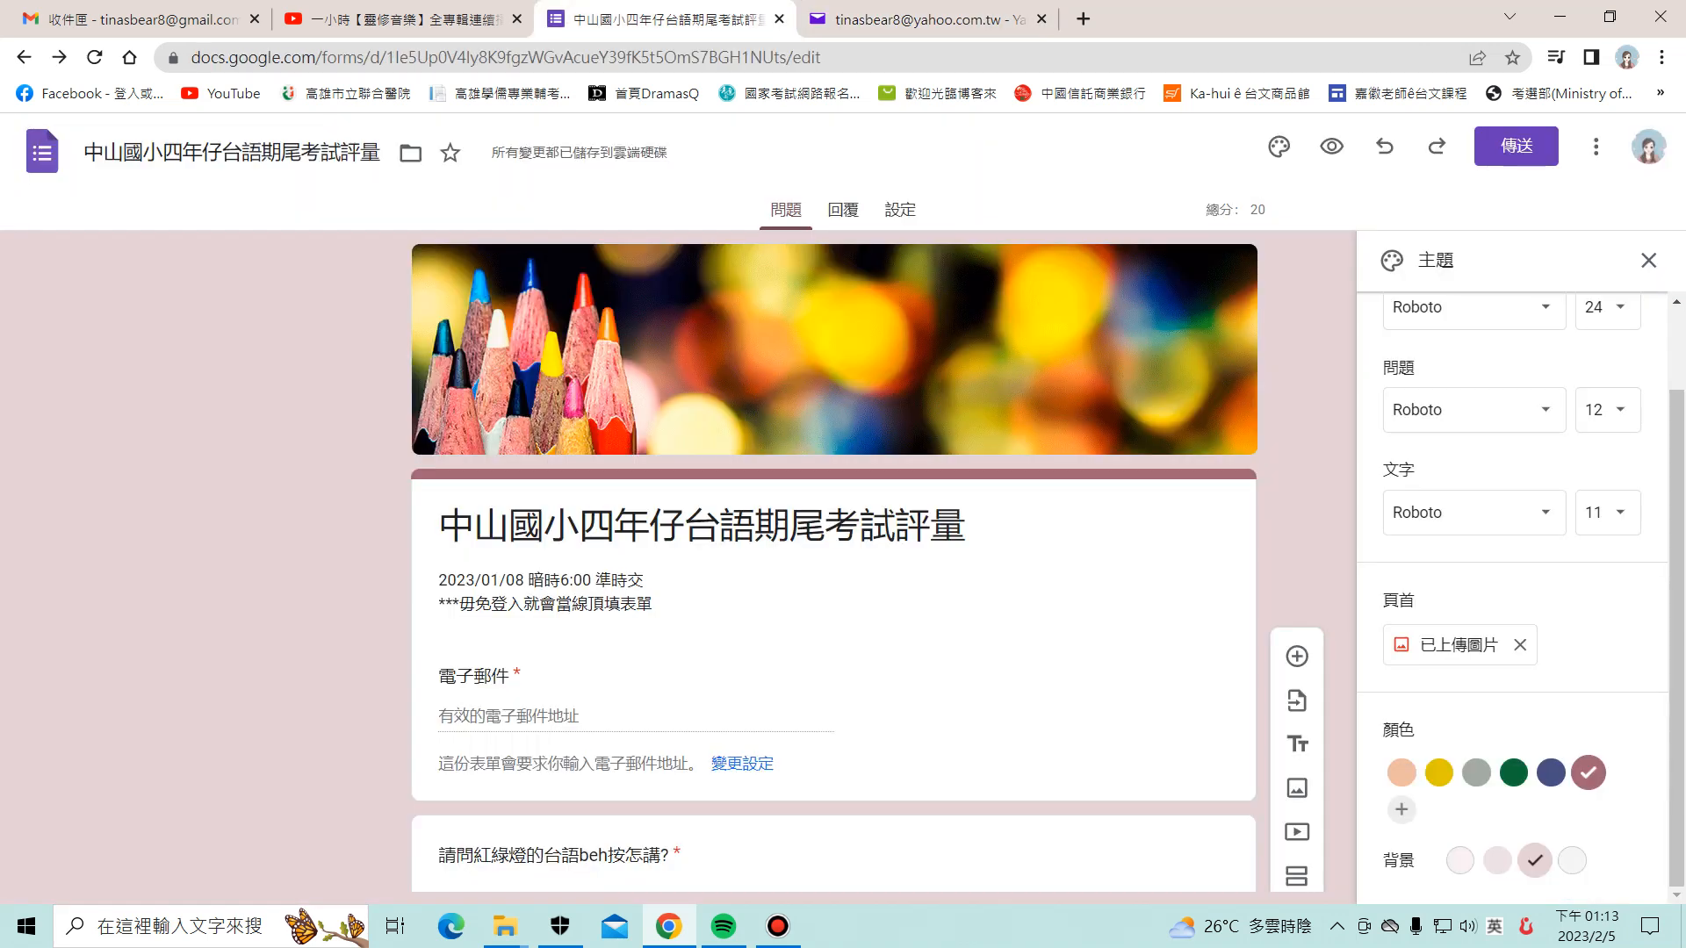
# Step: Email the quiz invitation to the suggested Yahoo Mail recipient address
pyautogui.click(1516, 147)
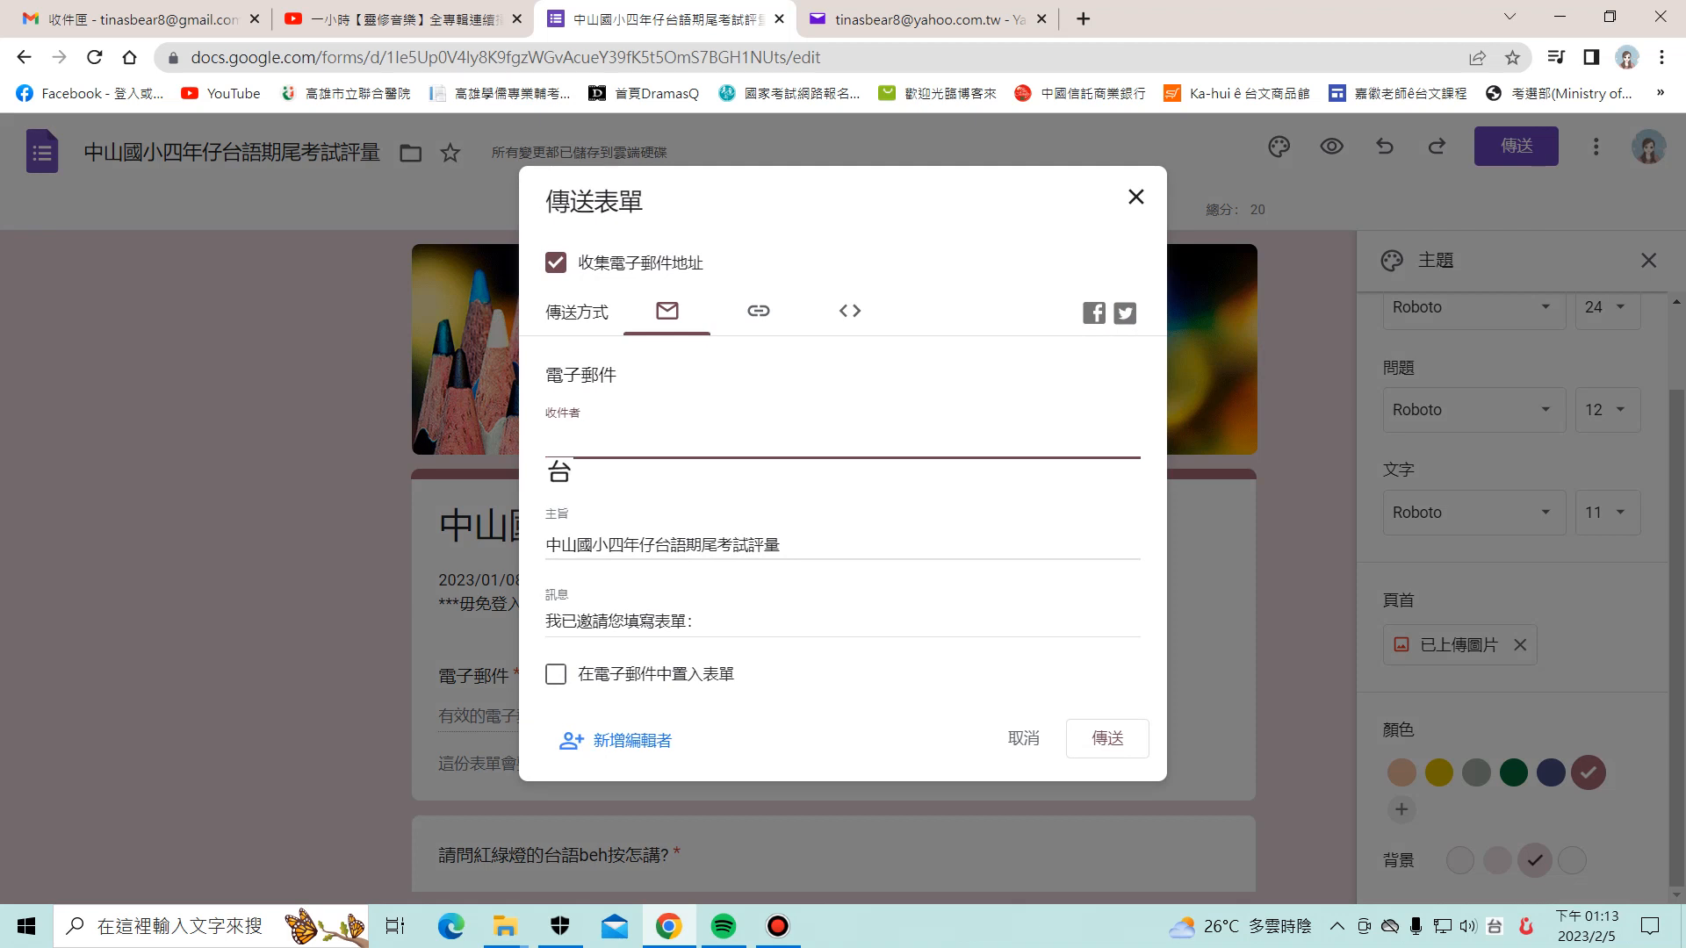
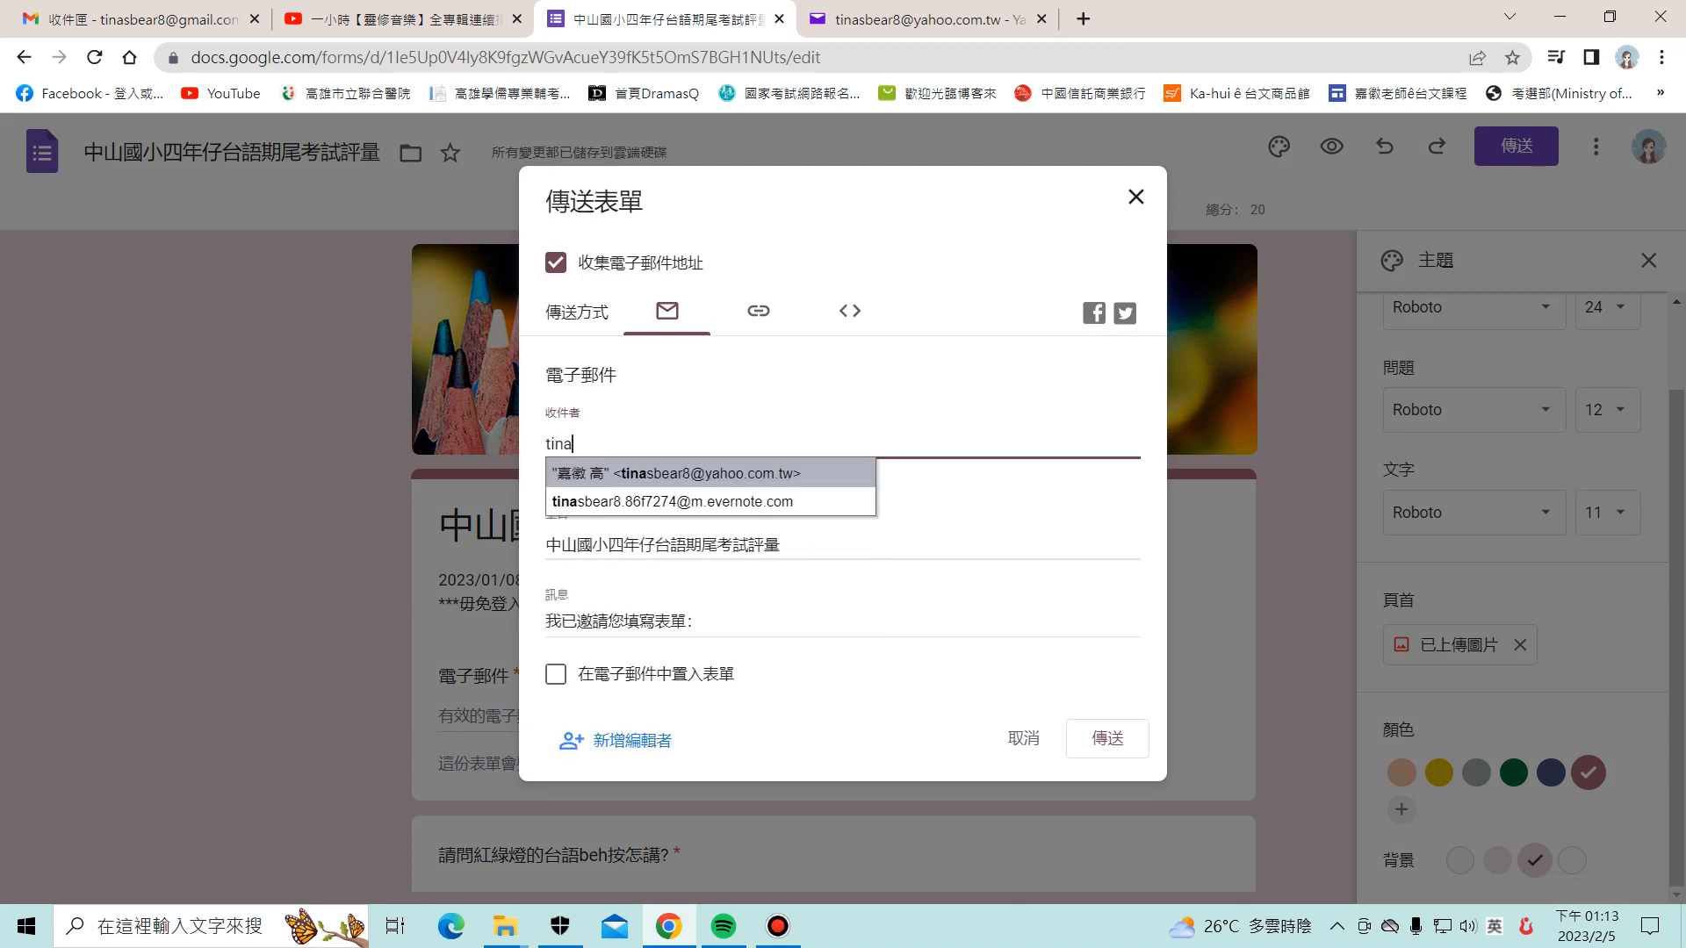
pyautogui.press('Return')
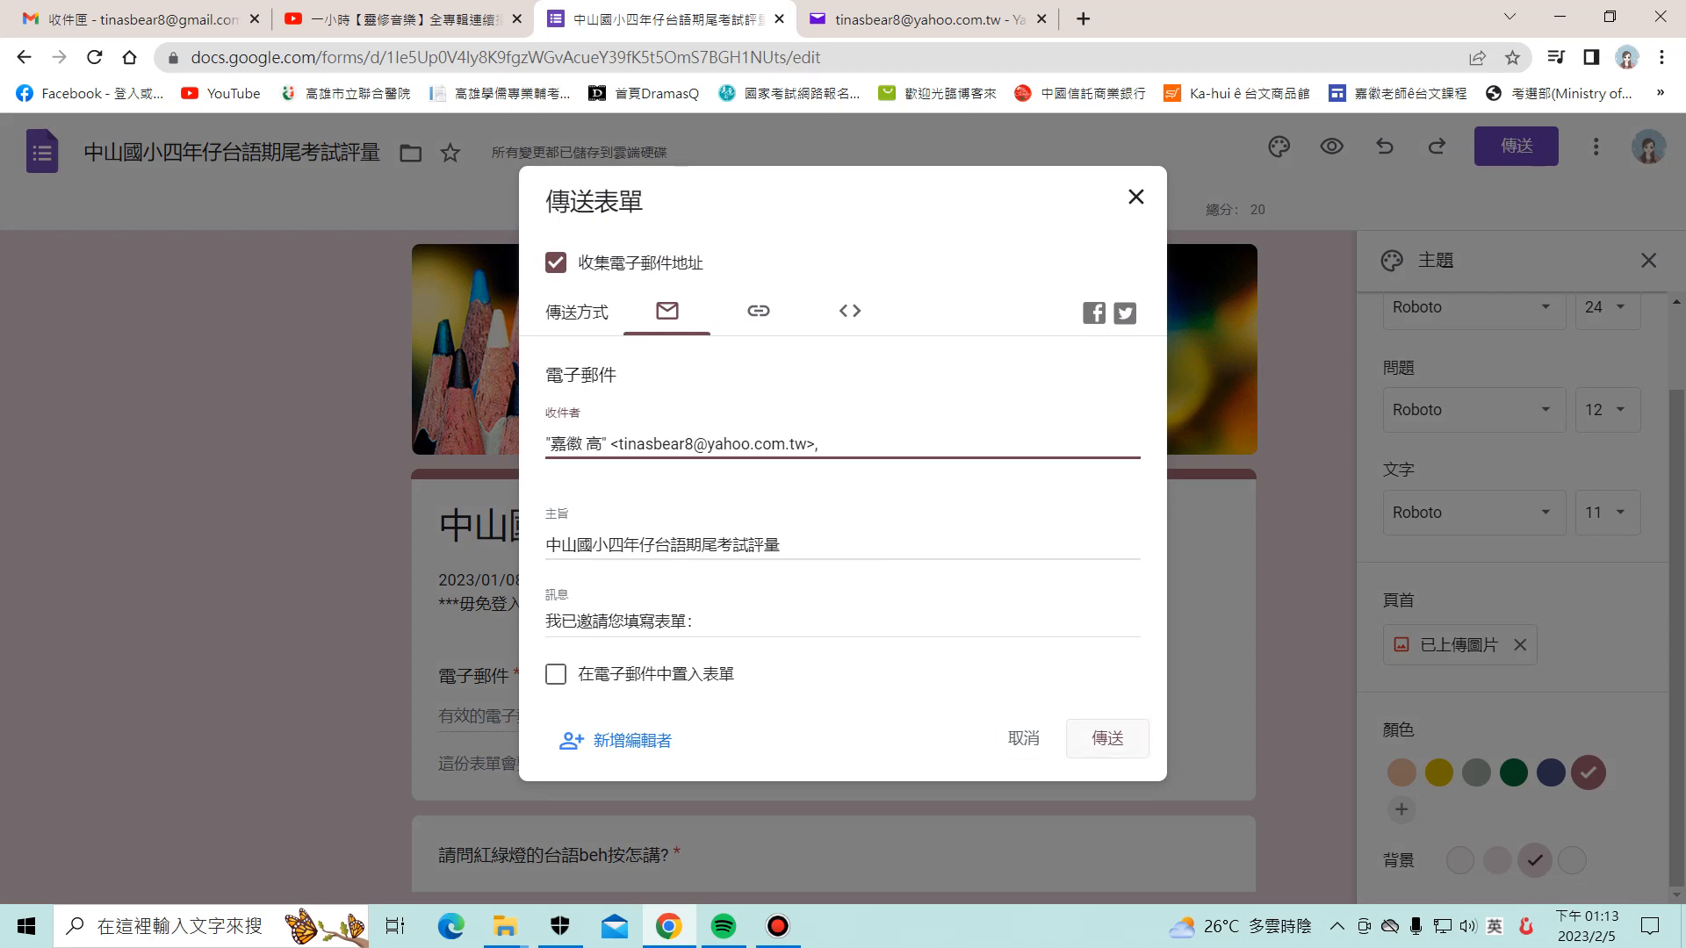
pyautogui.click(1107, 738)
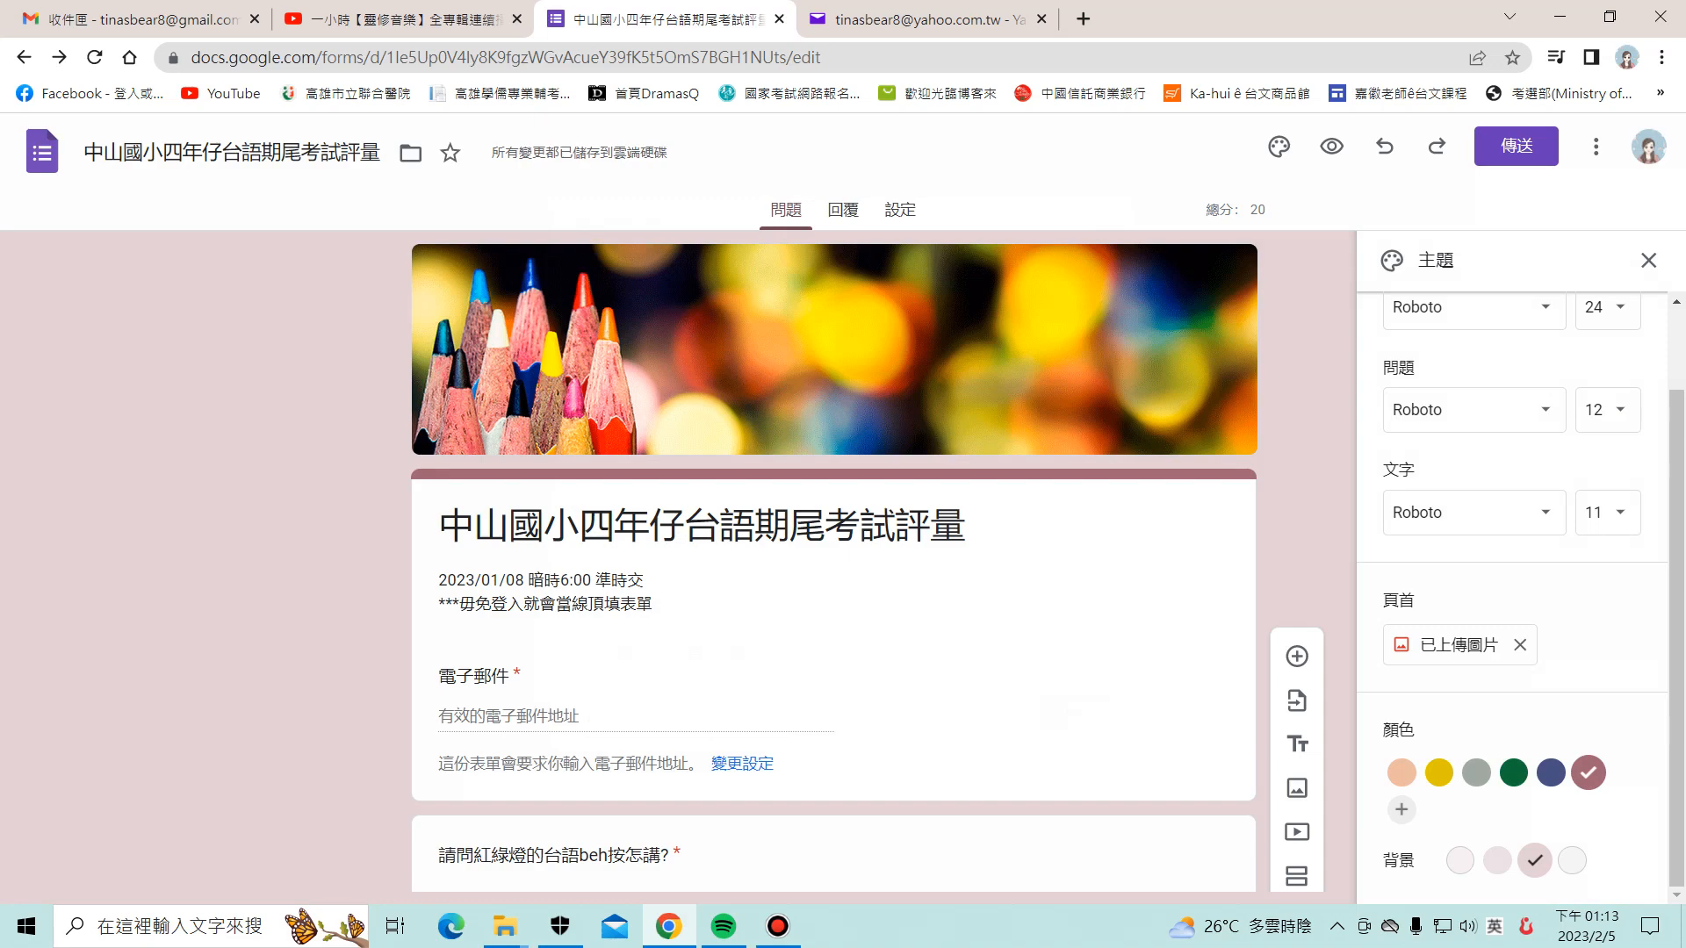
# Step: Turn on 隨機決定選項順序 for the 紅綠燈 question
pyautogui.scroll(-6, 834, 606)
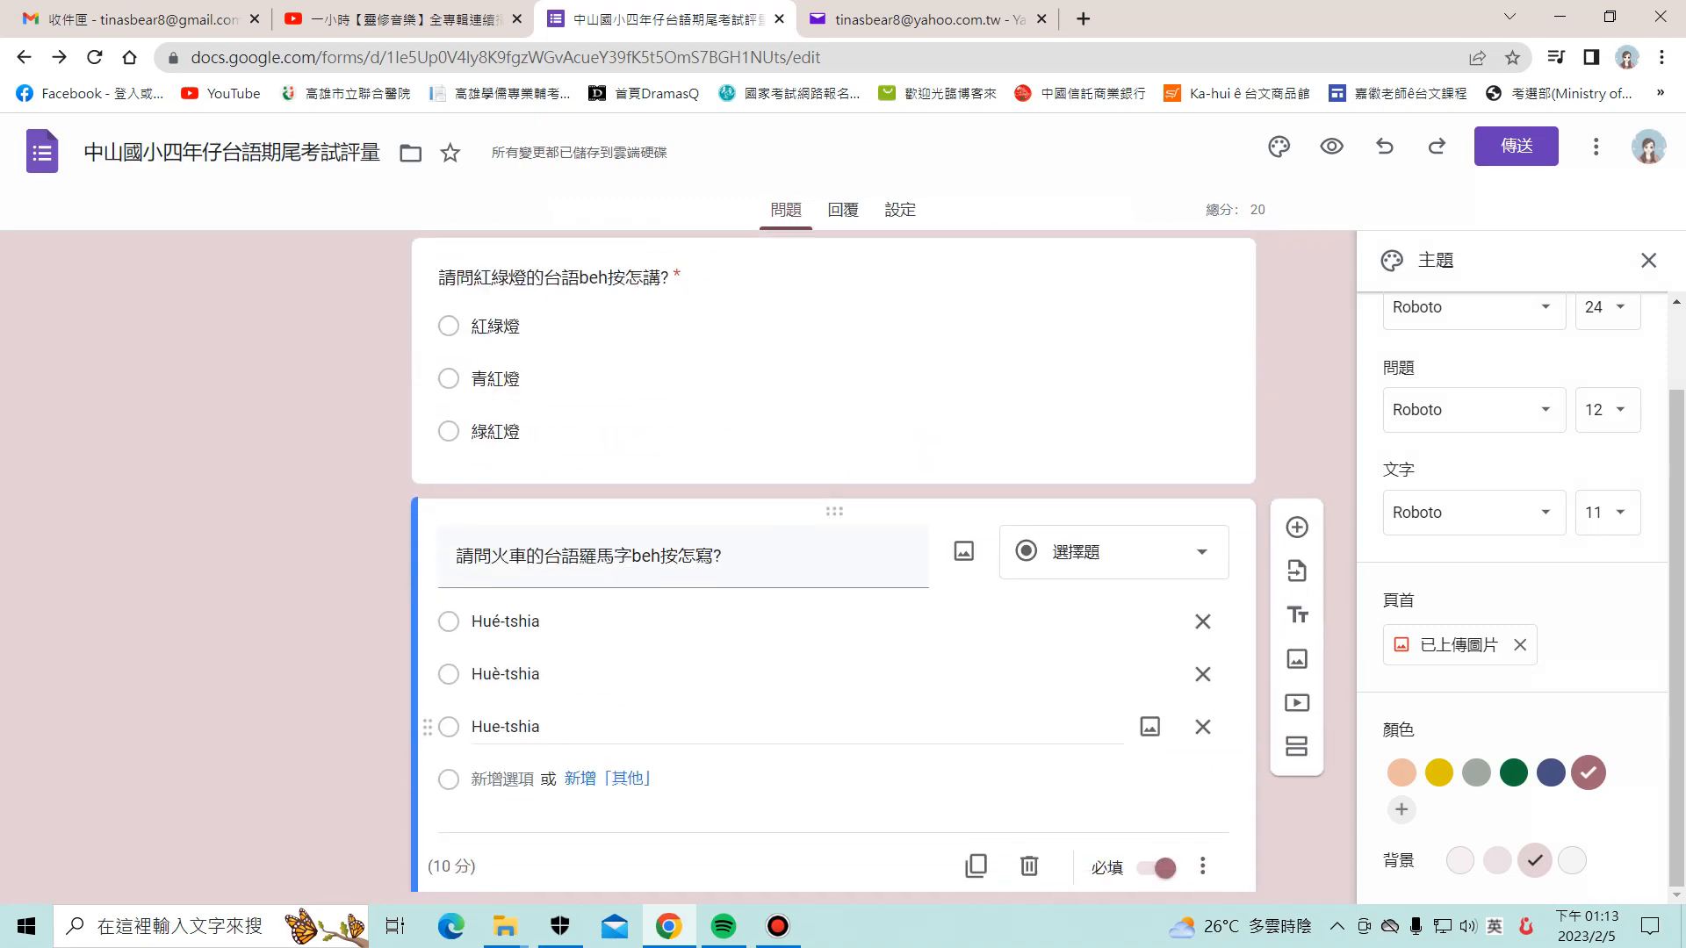
pyautogui.scroll(2, 835, 606)
pyautogui.scroll(-3, 834, 562)
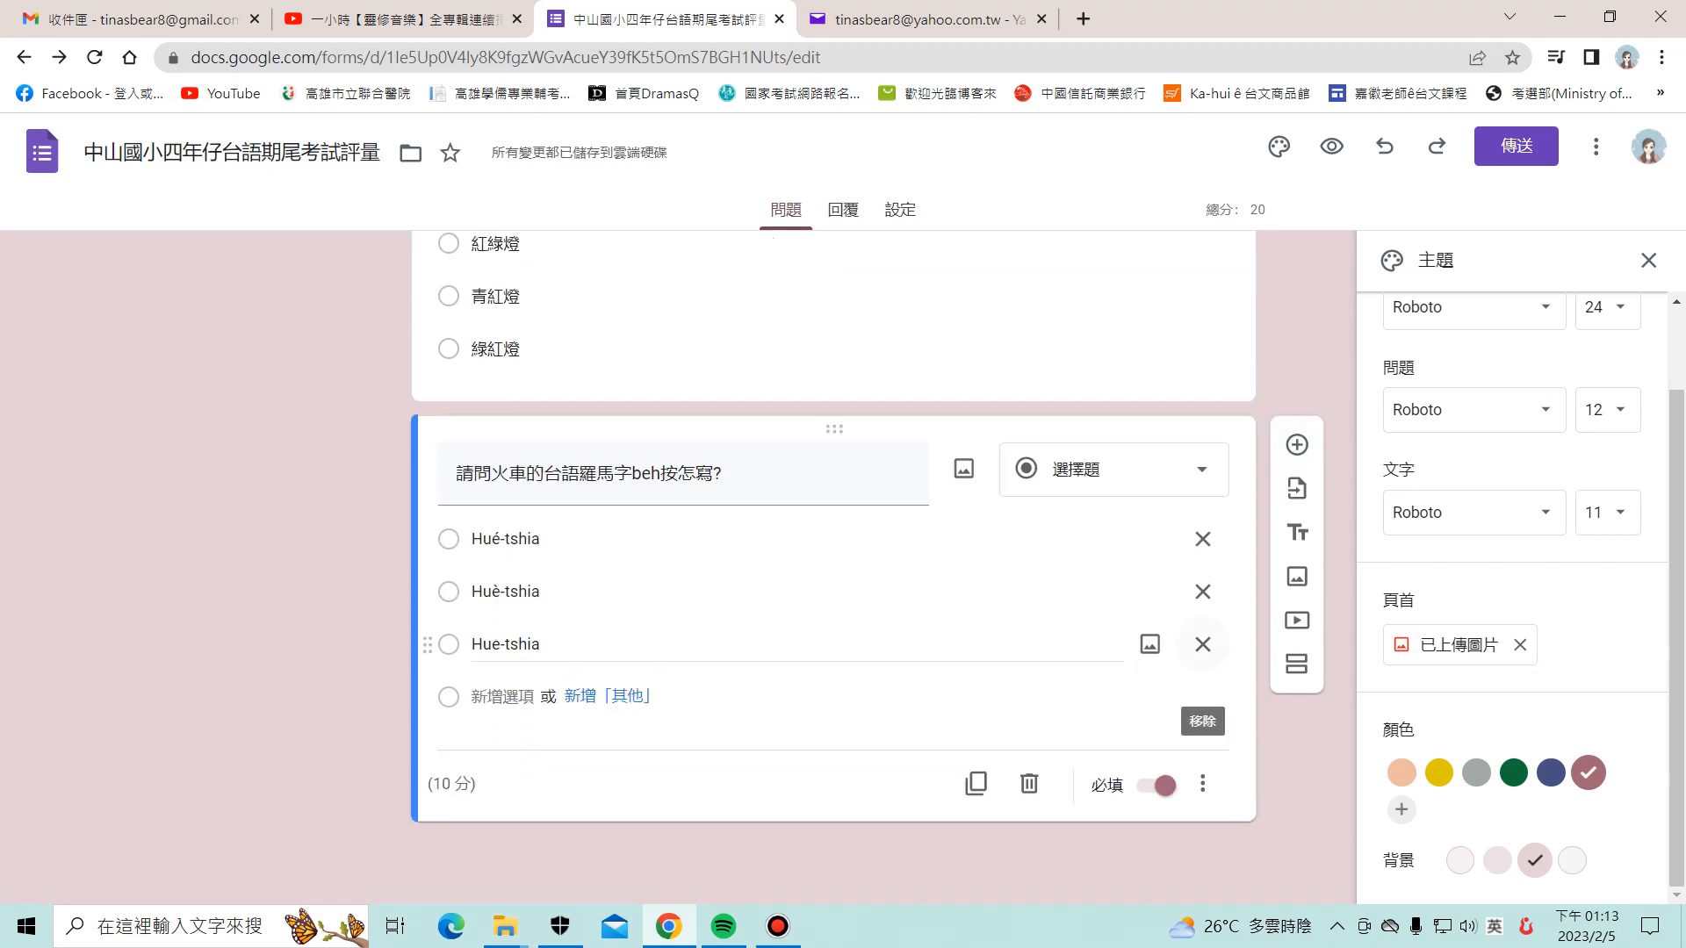
pyautogui.scroll(6, 835, 561)
pyautogui.scroll(-6, 834, 562)
pyautogui.scroll(2, 835, 562)
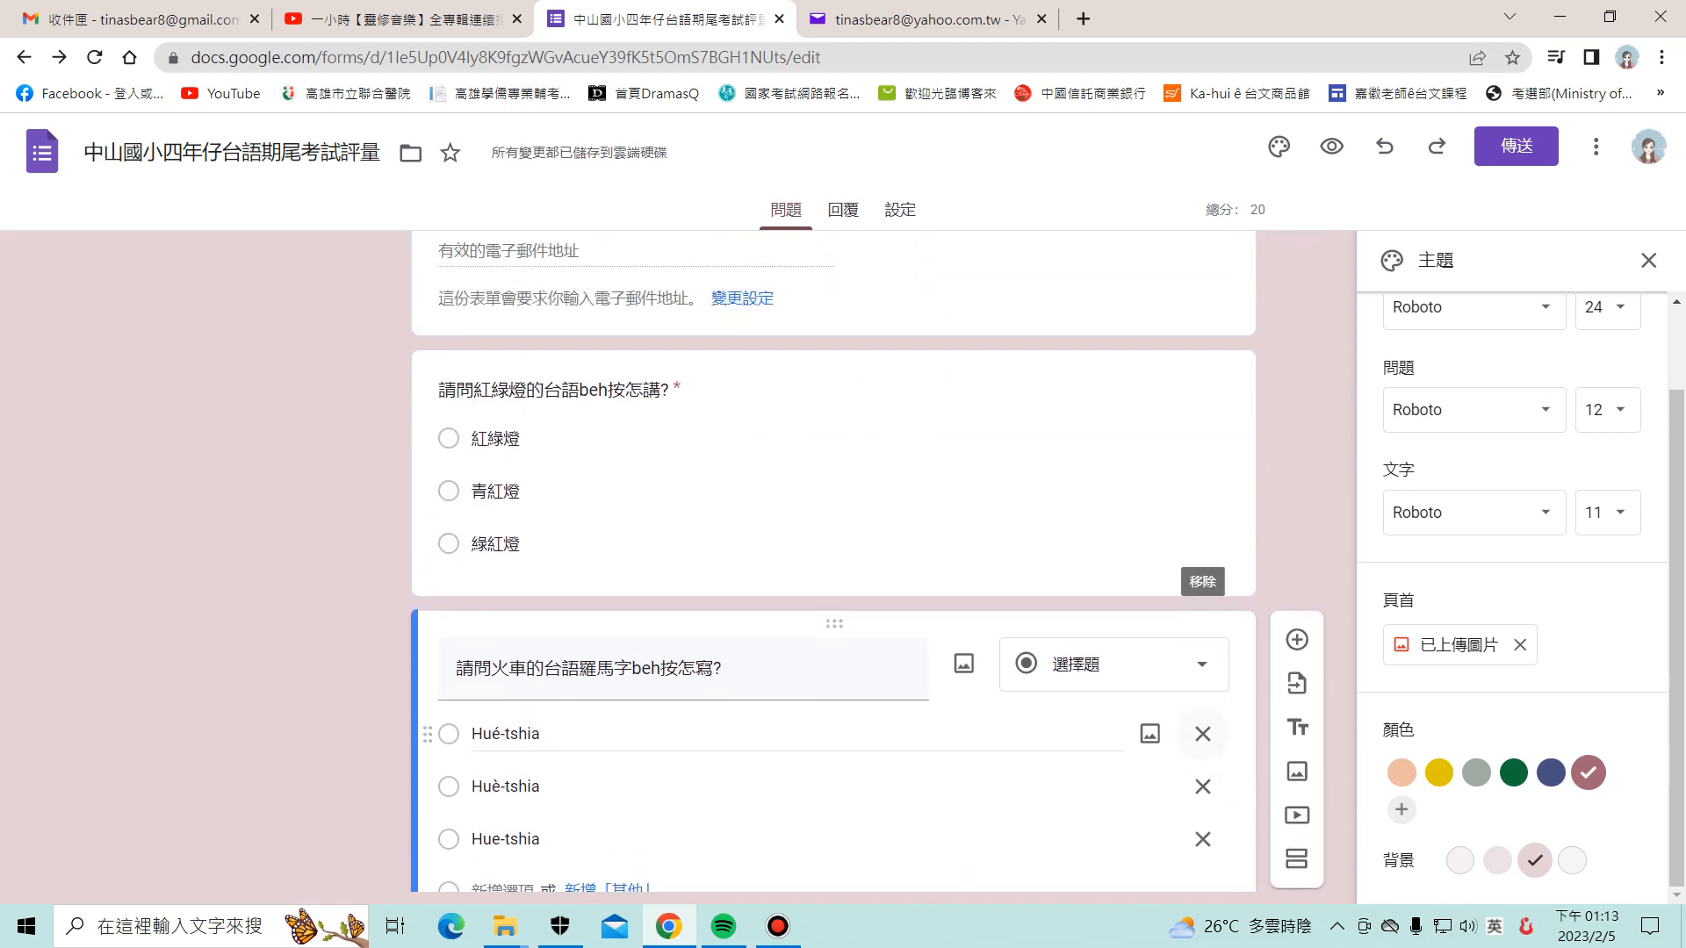
pyautogui.click(495, 516)
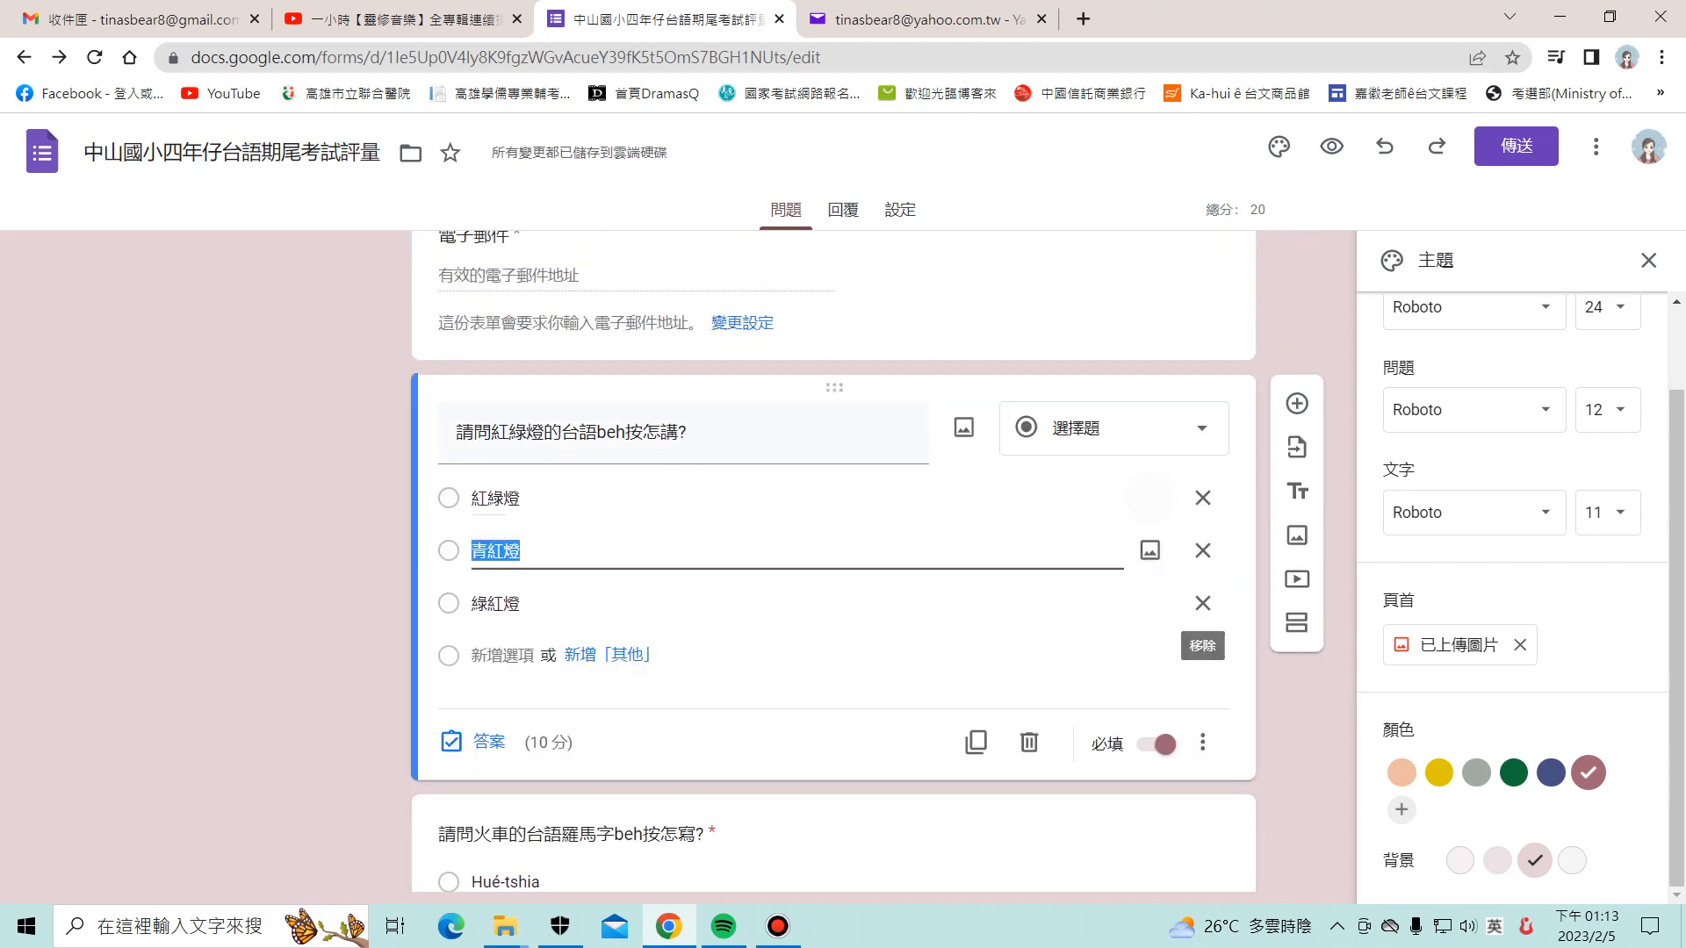
pyautogui.click(1201, 744)
pyautogui.press('Escape')
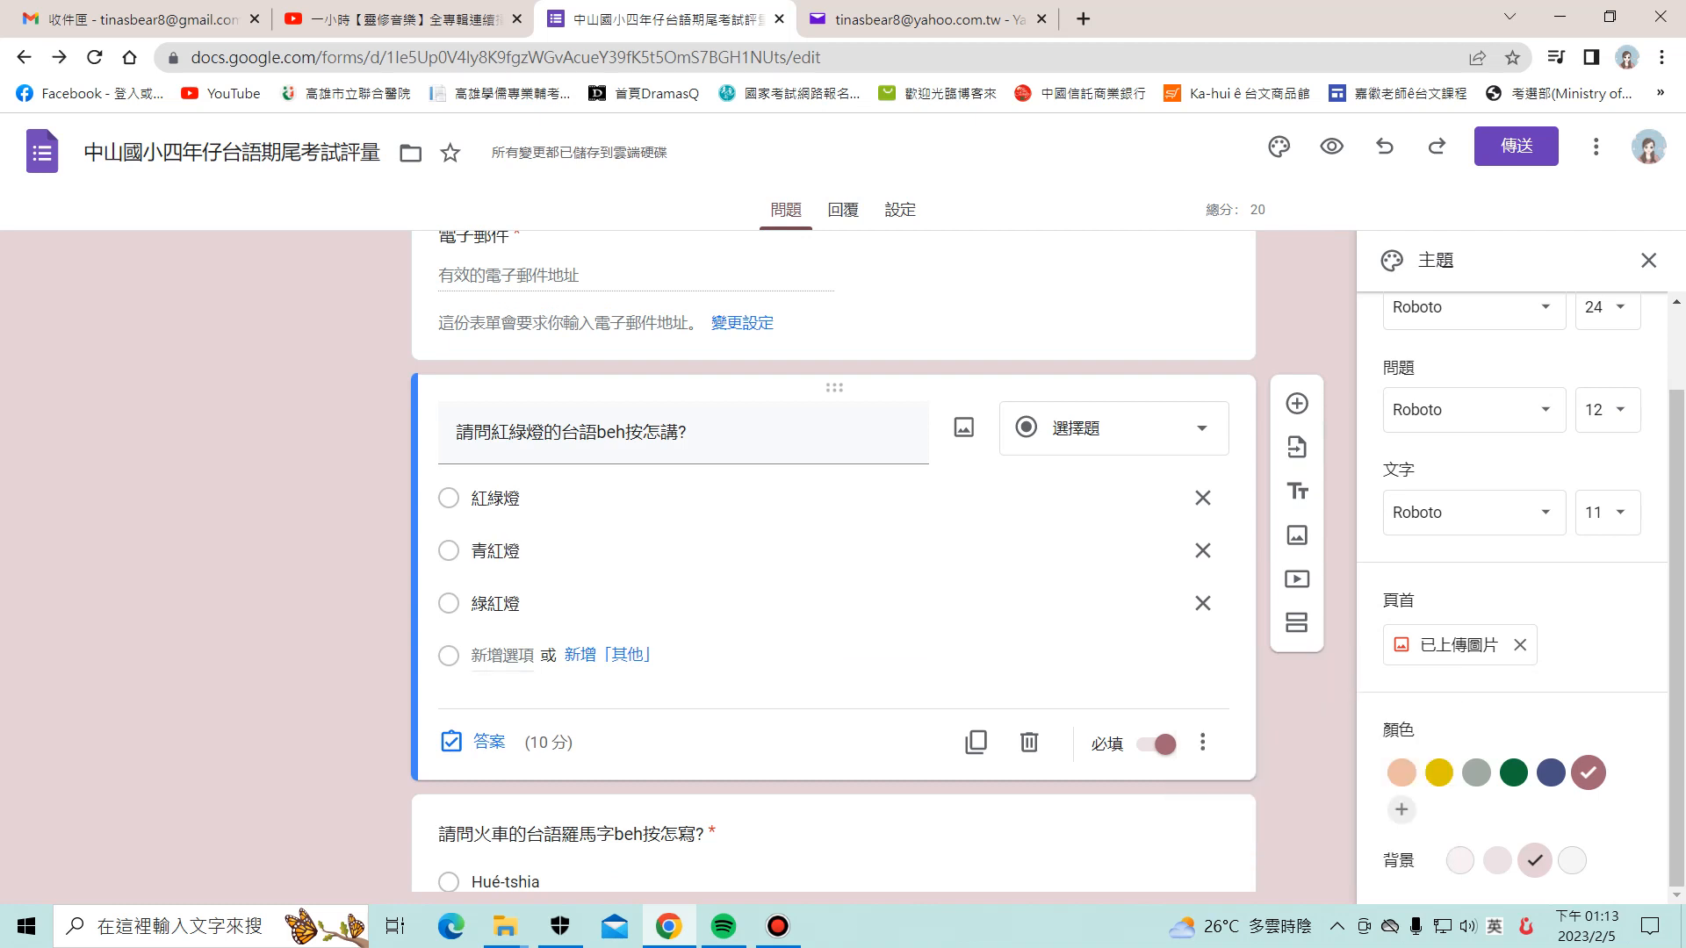
pyautogui.click(1202, 743)
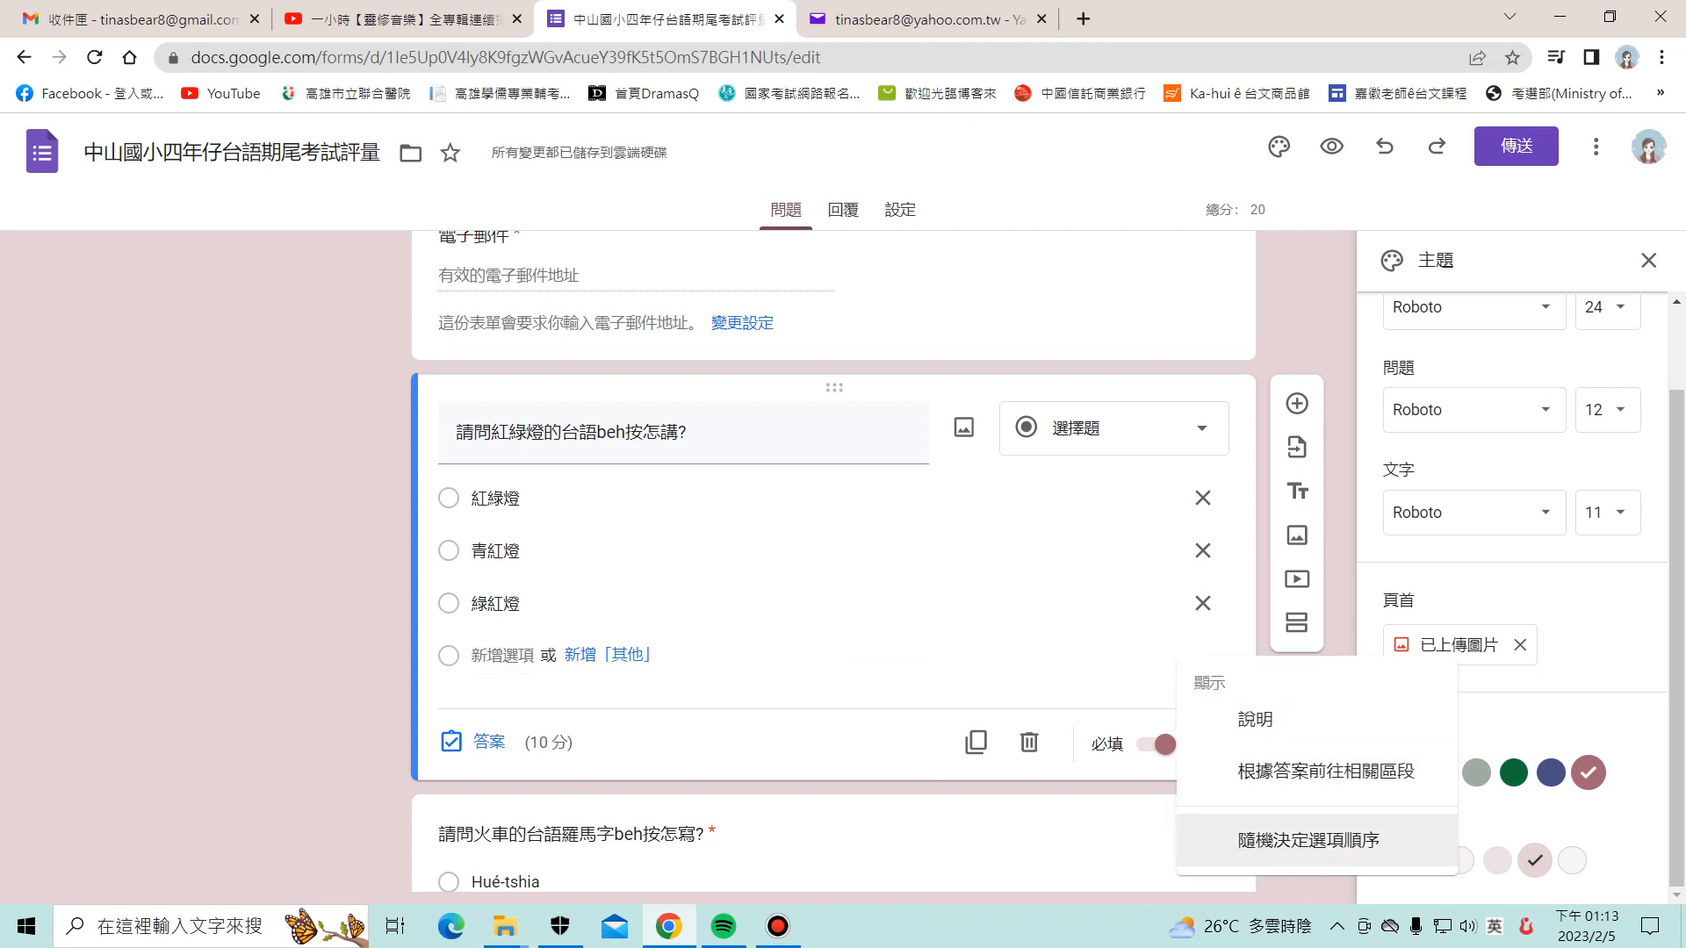
pyautogui.click(1308, 840)
# Step: Turn on 隨機決定選項順序 for the 火車 question as well
pyautogui.scroll(-3, 834, 562)
pyautogui.click(764, 714)
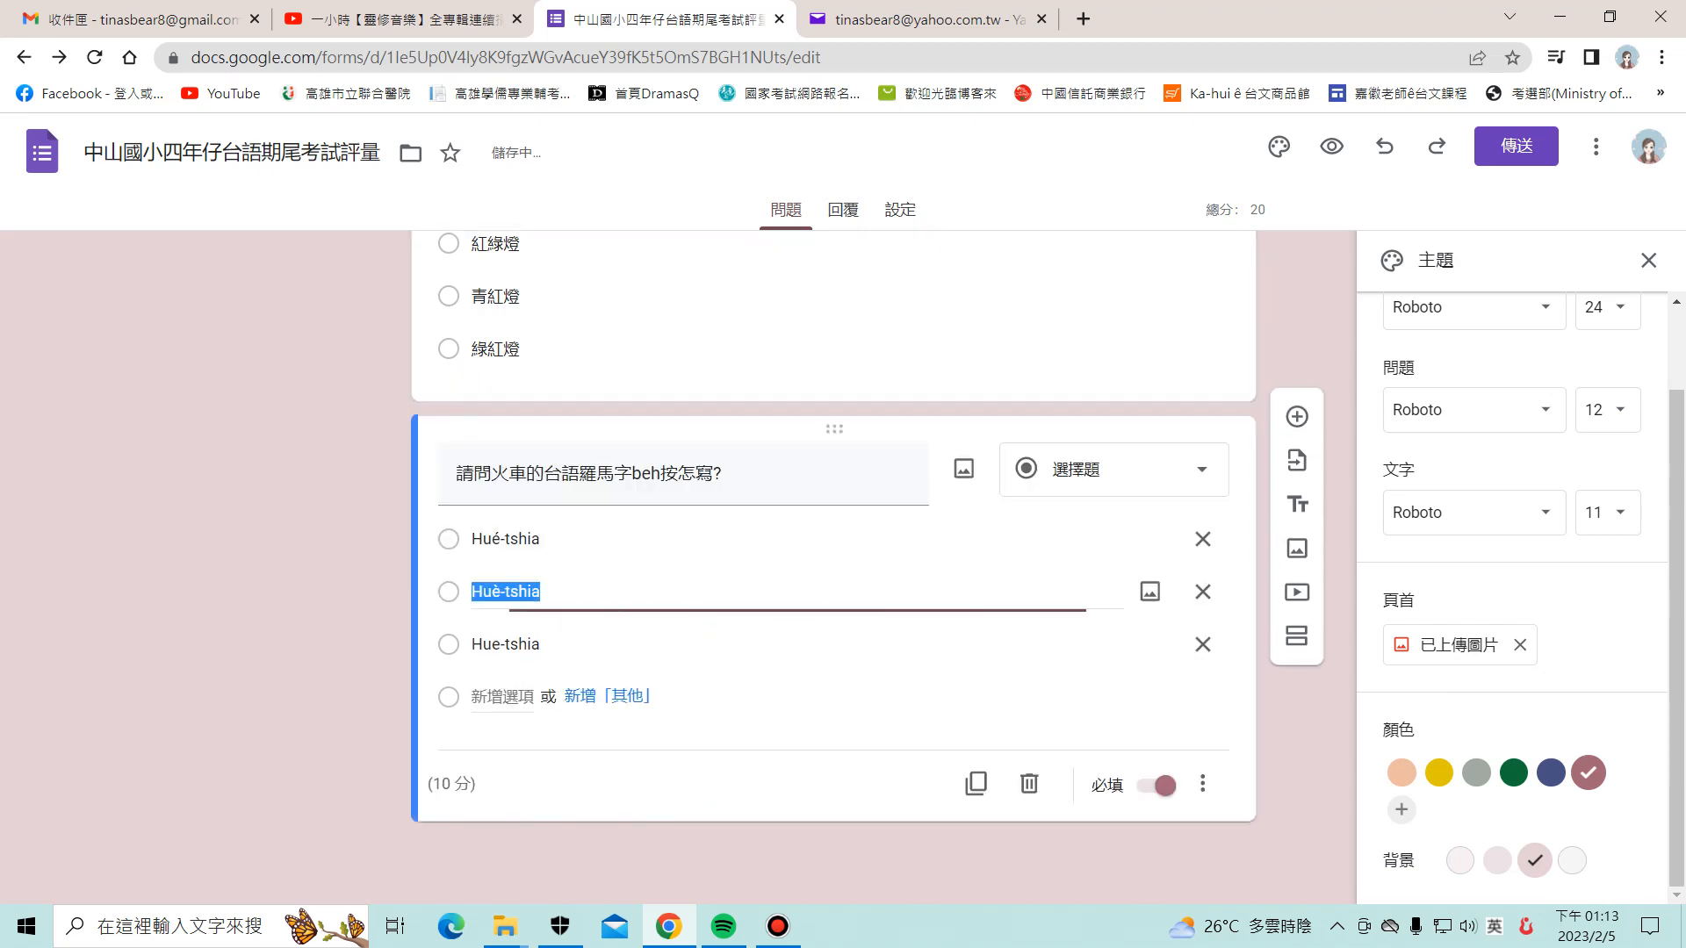
pyautogui.click(1202, 785)
pyautogui.click(1309, 840)
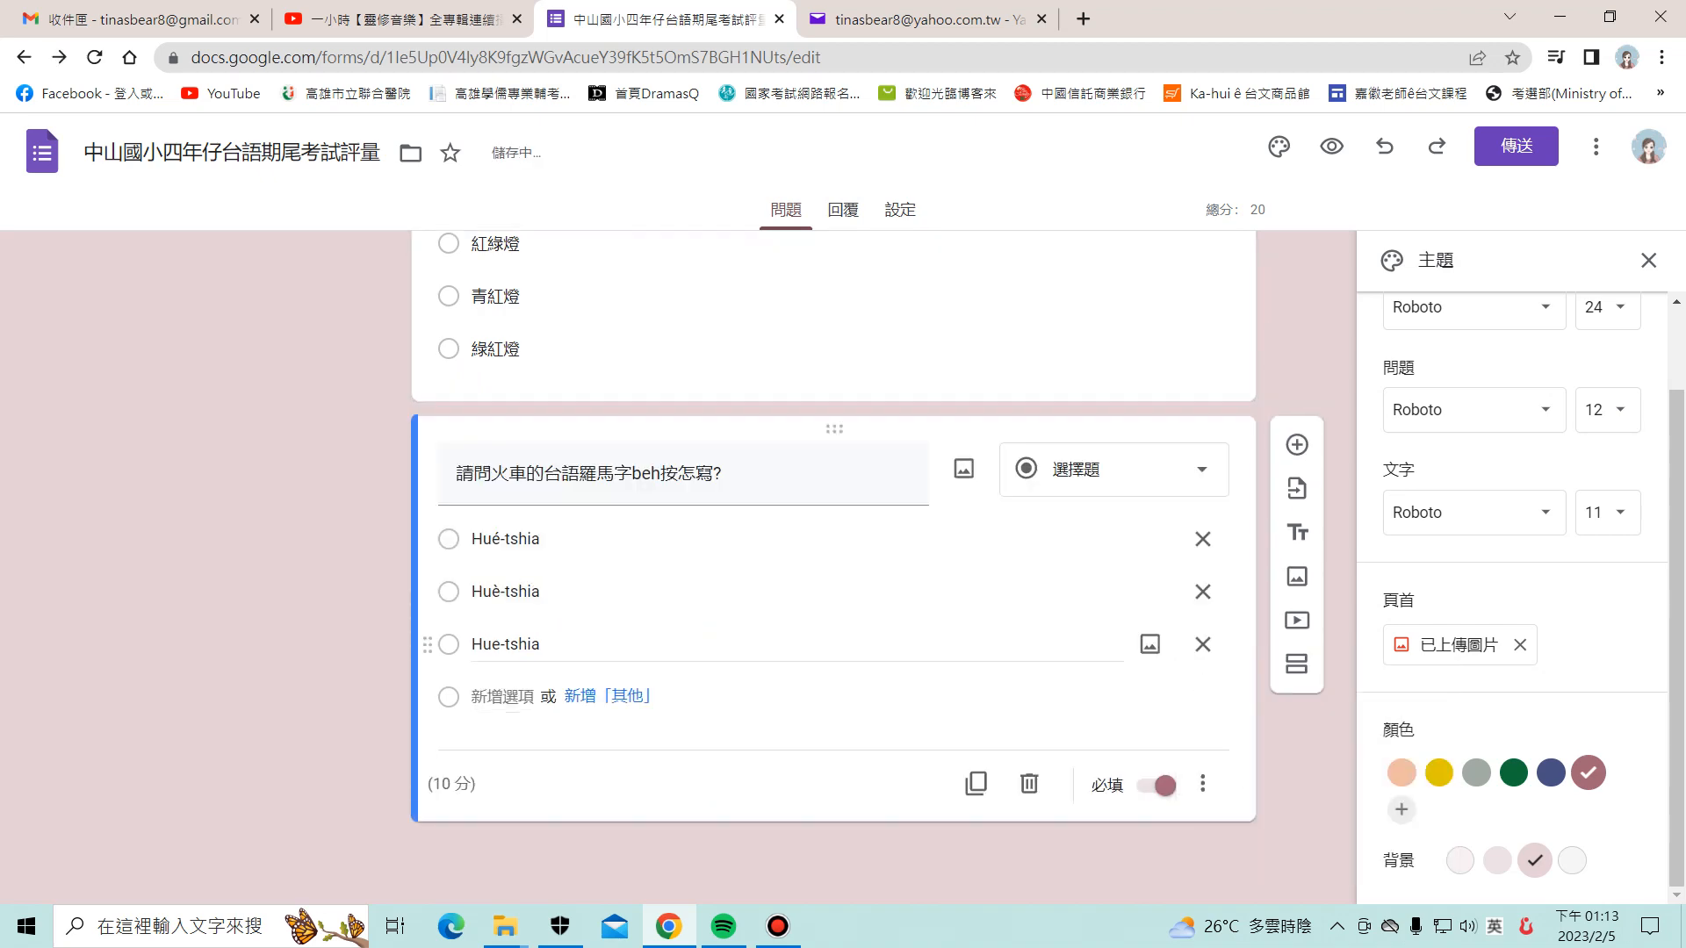
pyautogui.scroll(5, 834, 562)
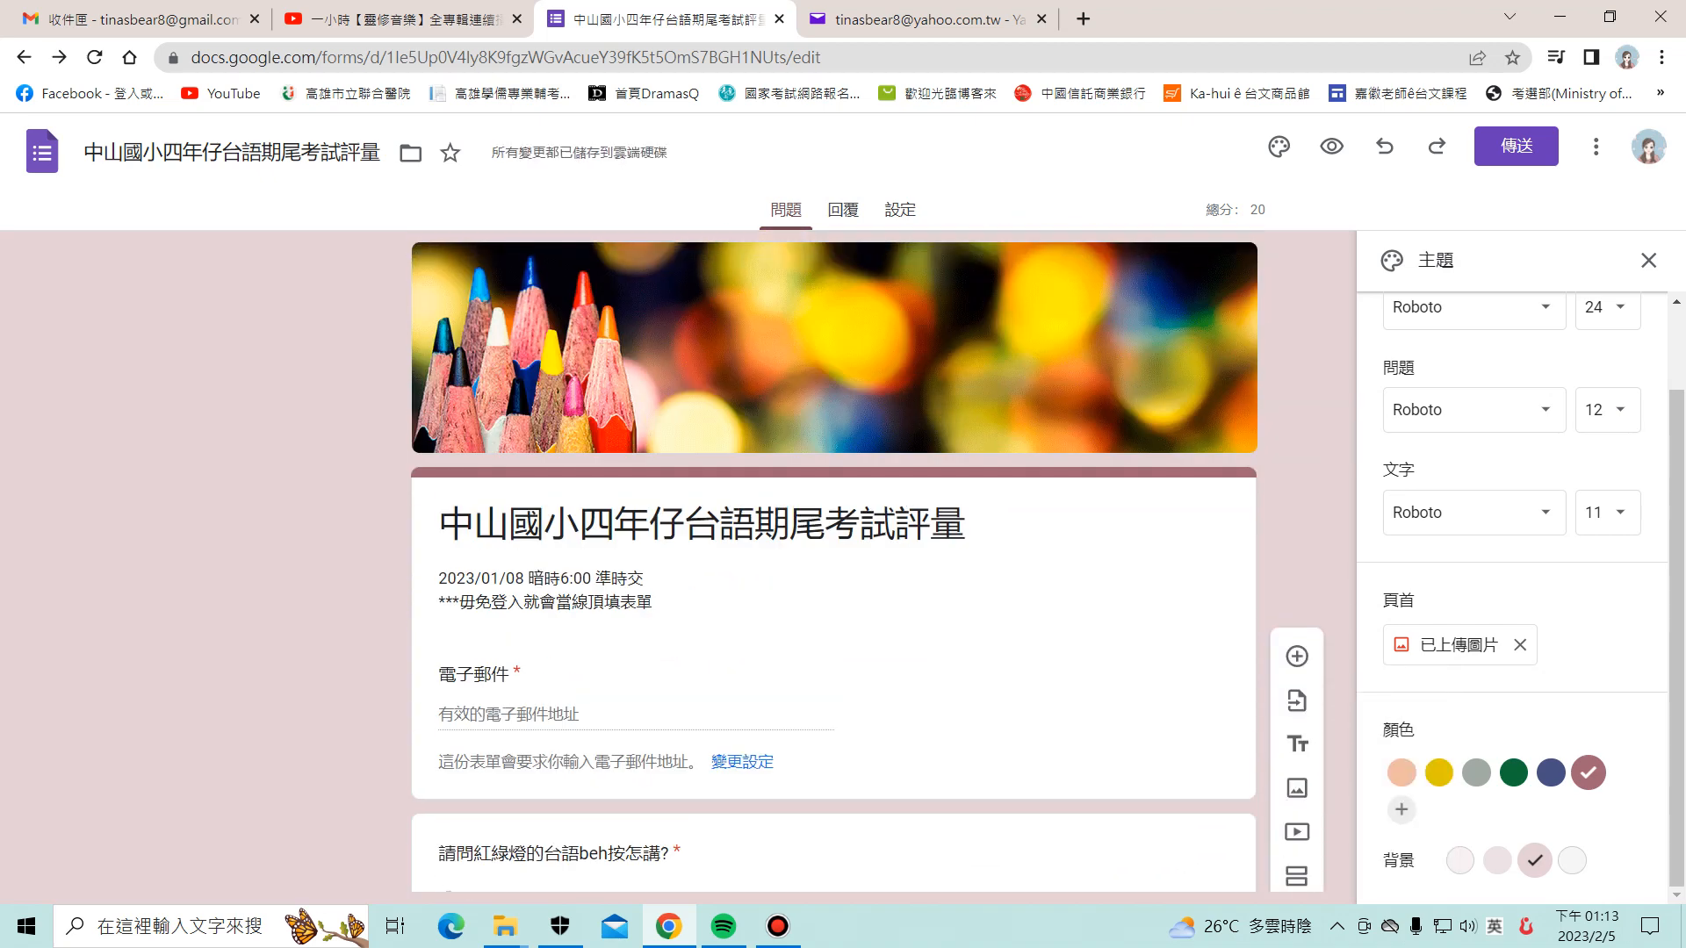
# Step: In Yahoo Mail, open the newest invitation email and launch the live form via 填寫表單
pyautogui.click(922, 18)
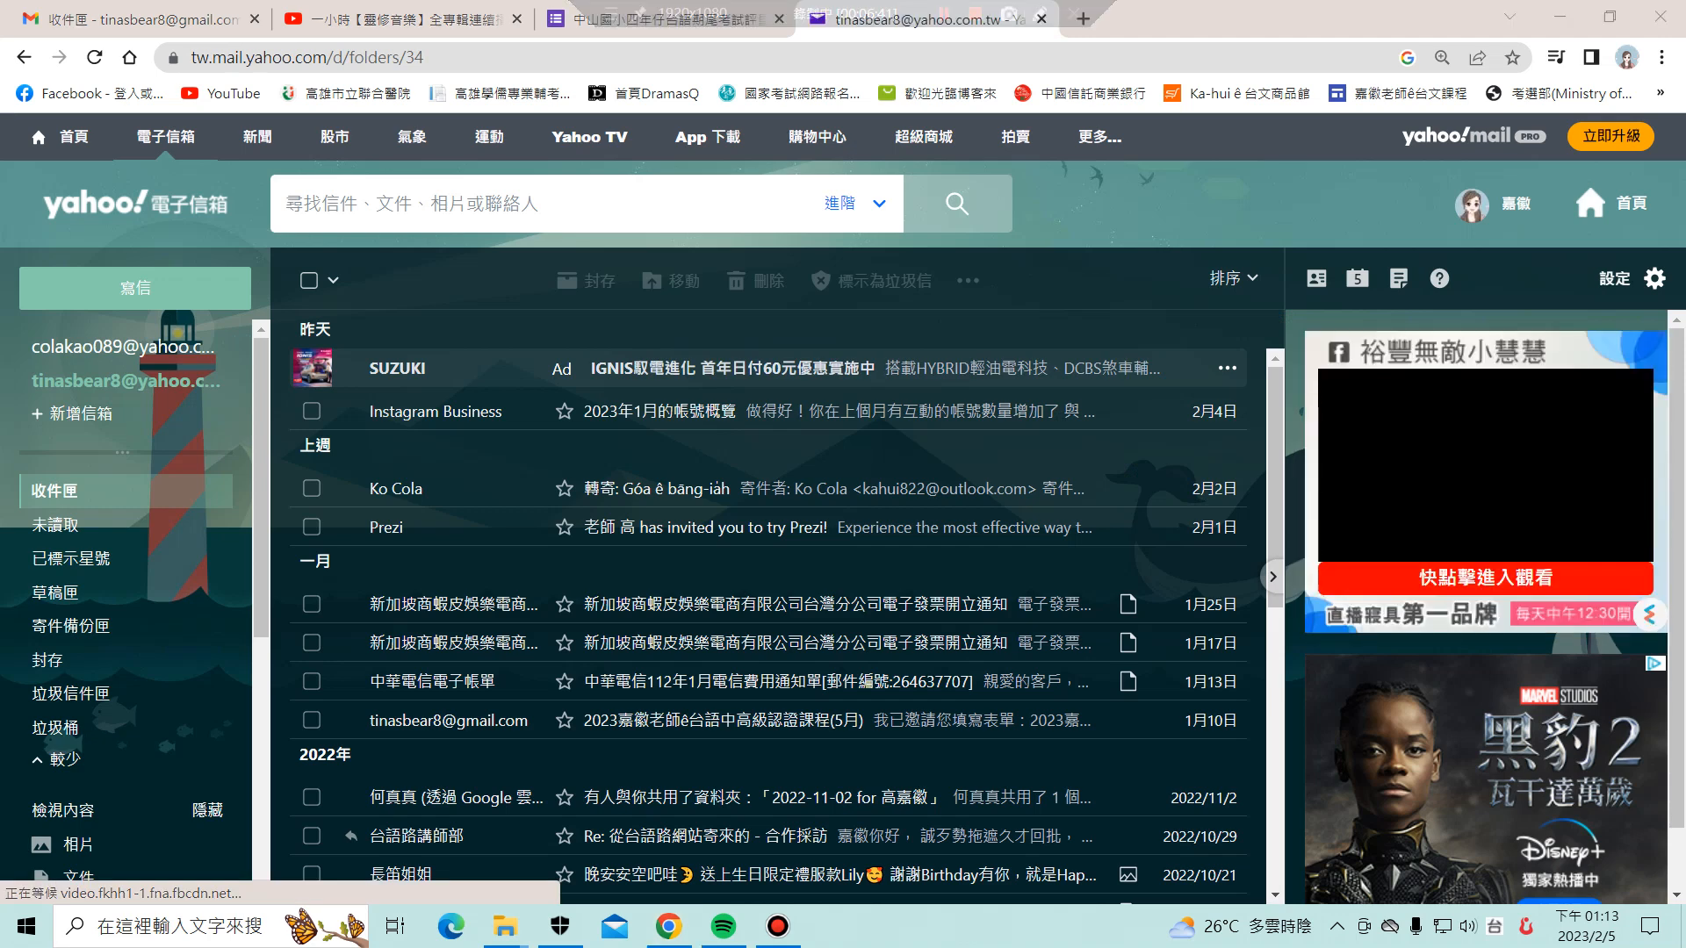
pyautogui.click(703, 449)
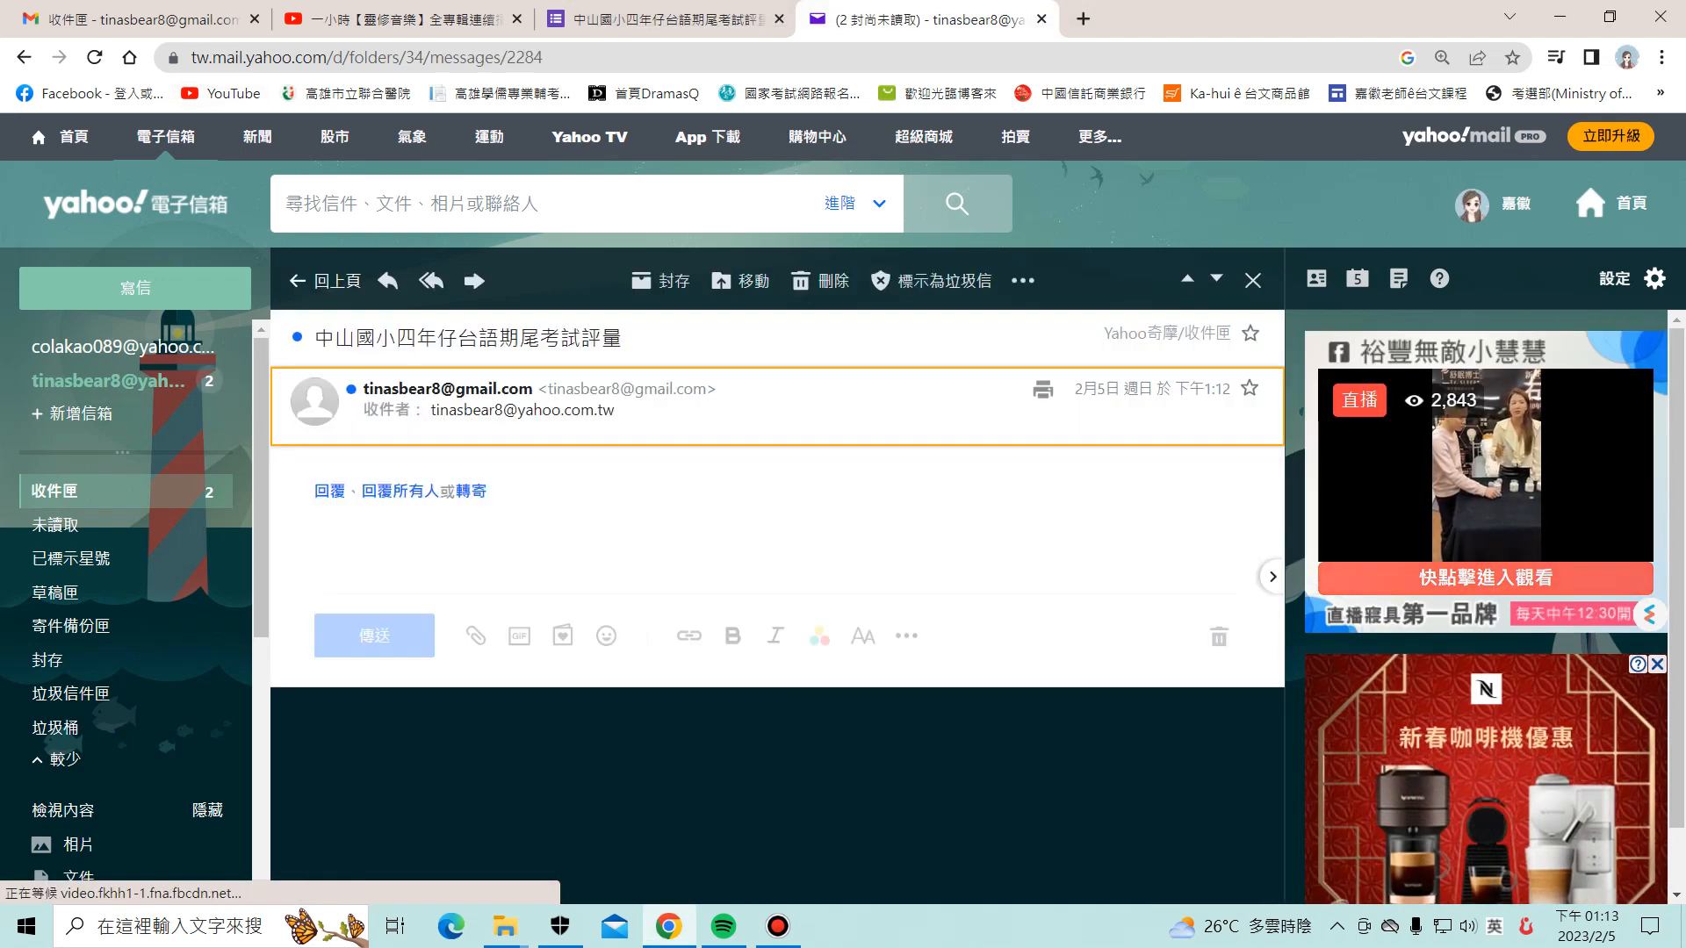
pyautogui.scroll(-3, 768, 605)
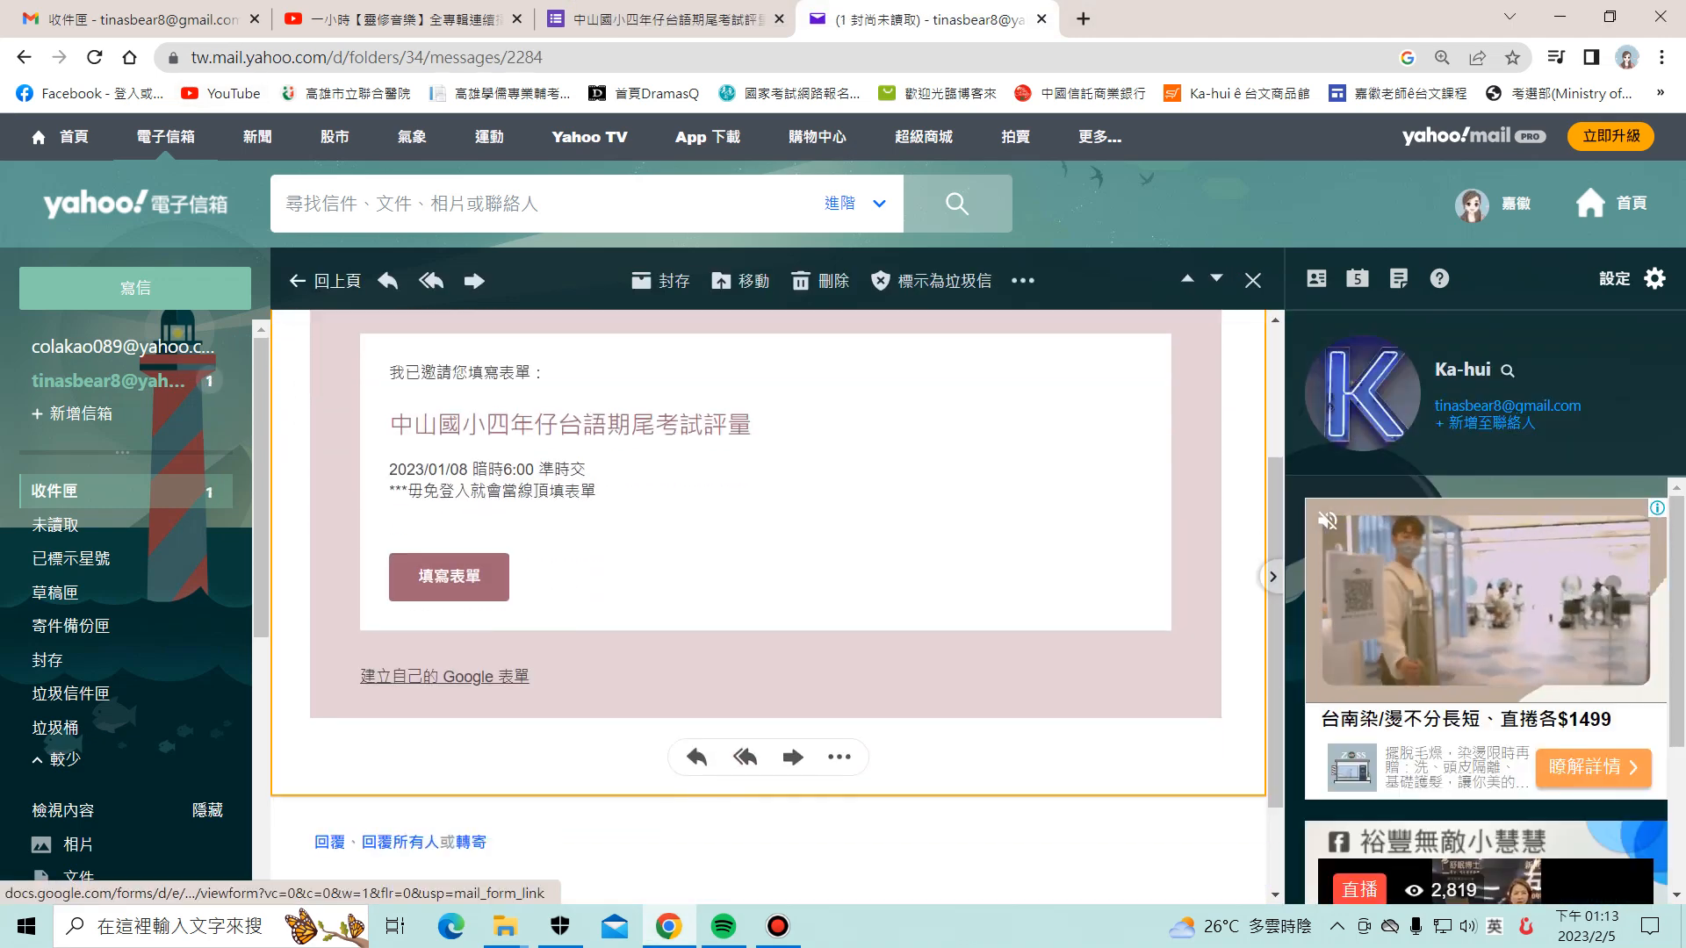
pyautogui.click(449, 577)
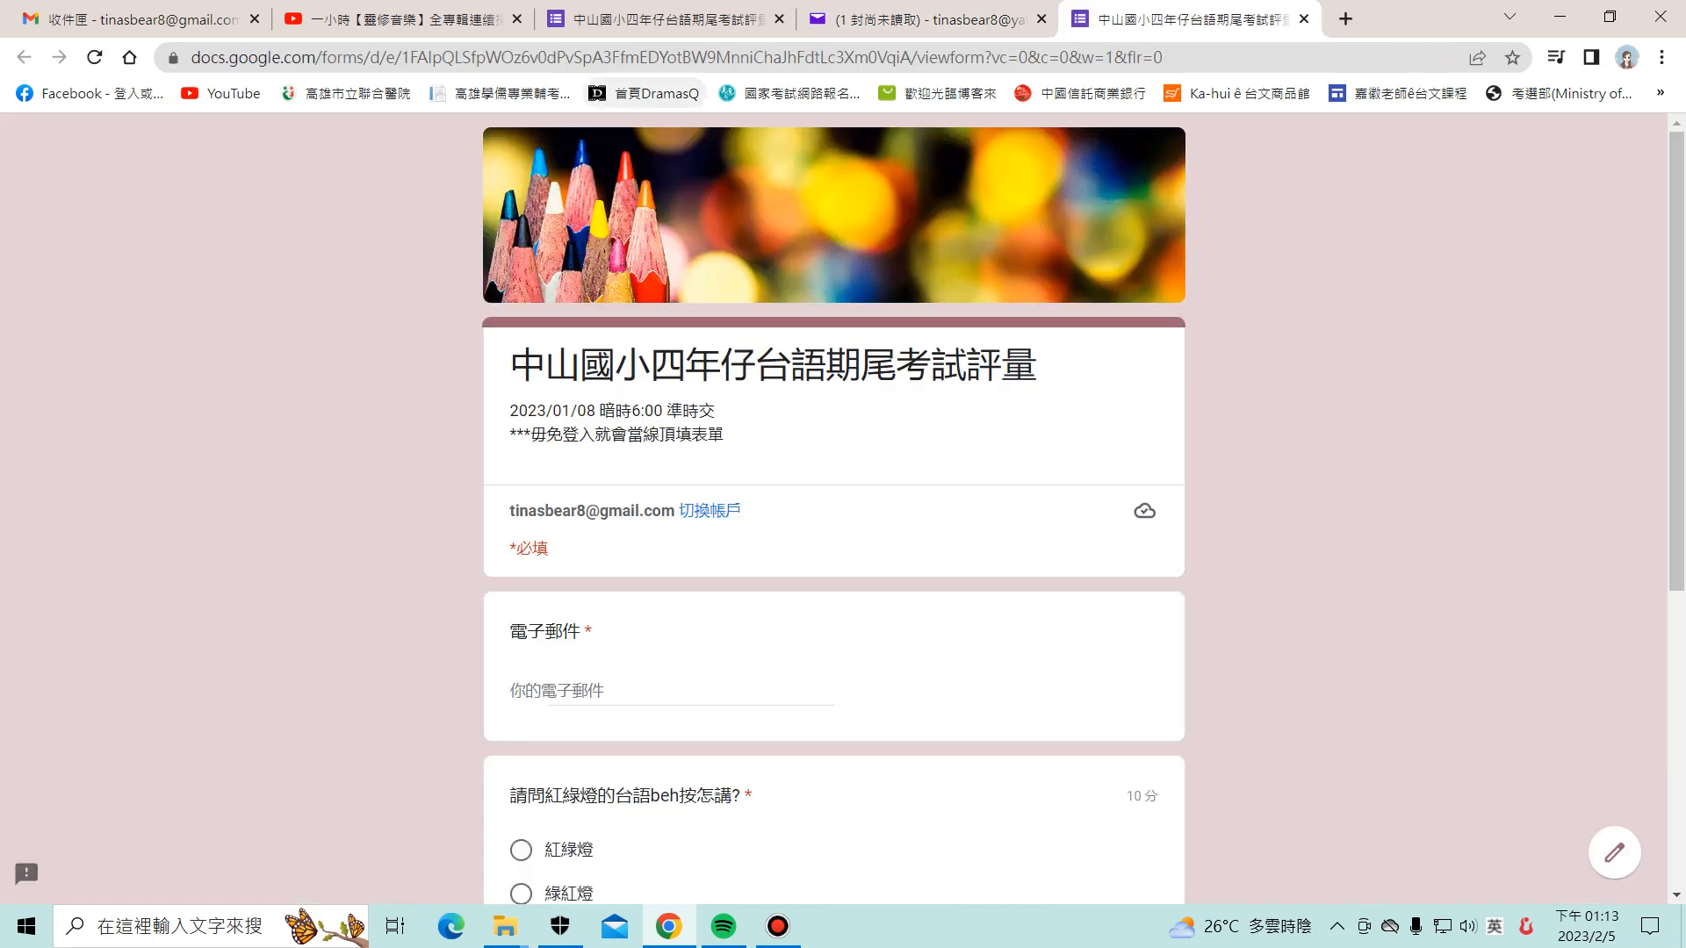
# Step: Copy the live form's URL, close its tab, and go back to the quiz editor
pyautogui.hotkey('ctrl', 'l')
pyautogui.rightClick(621, 57)
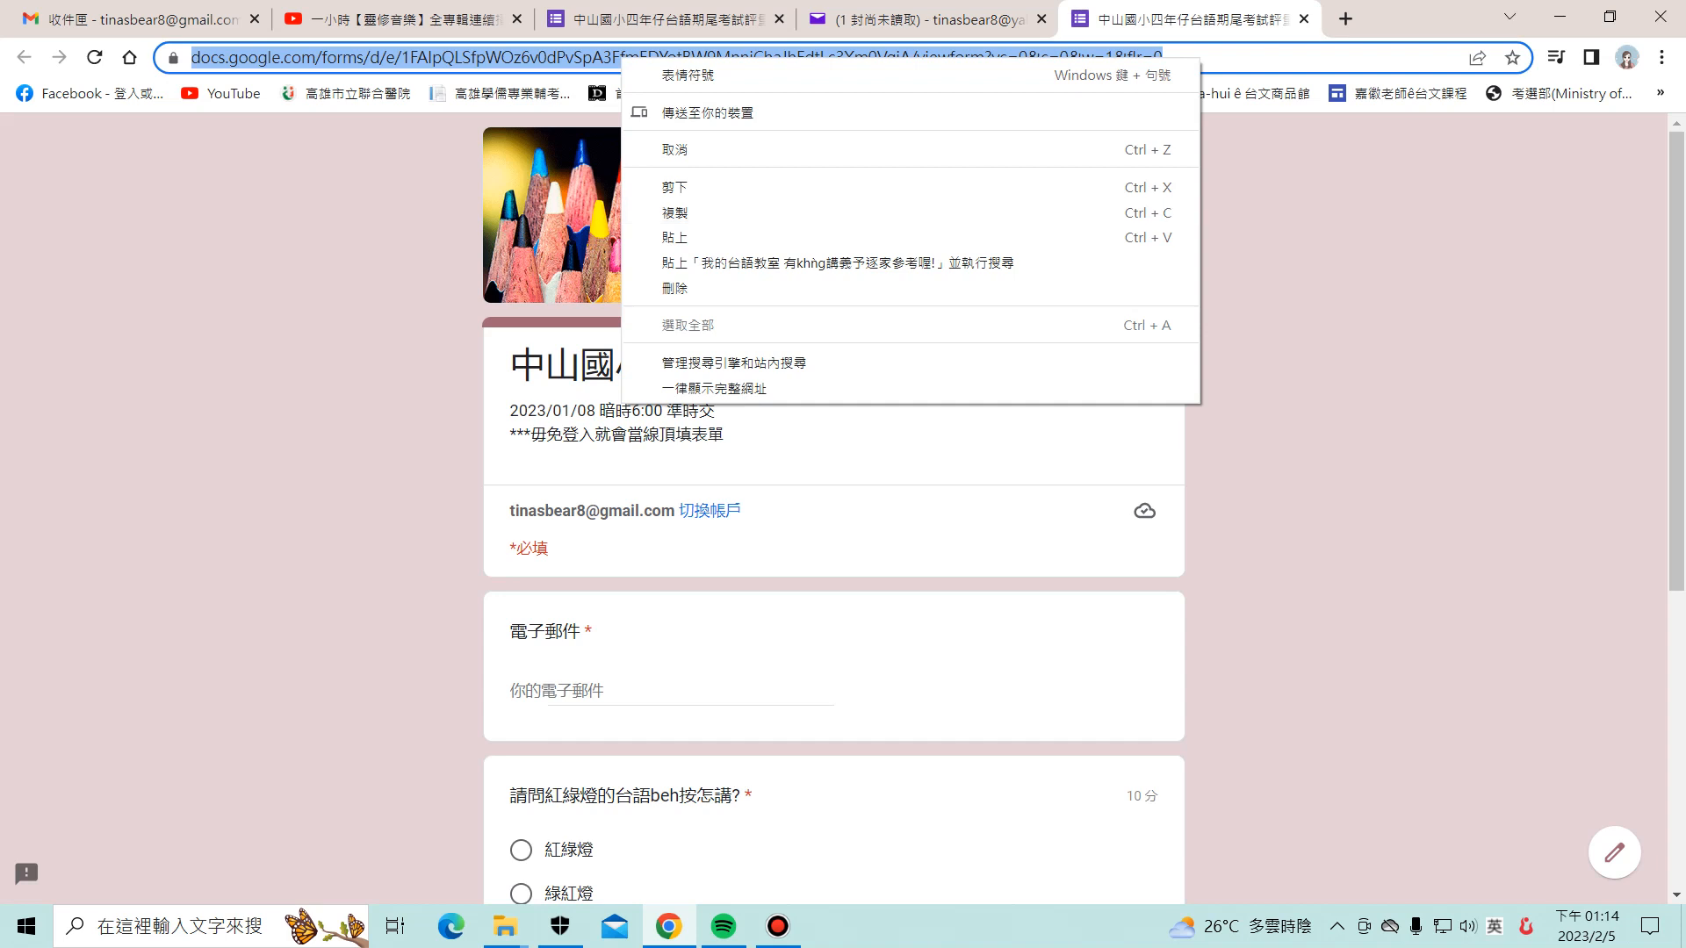
pyautogui.click(395, 263)
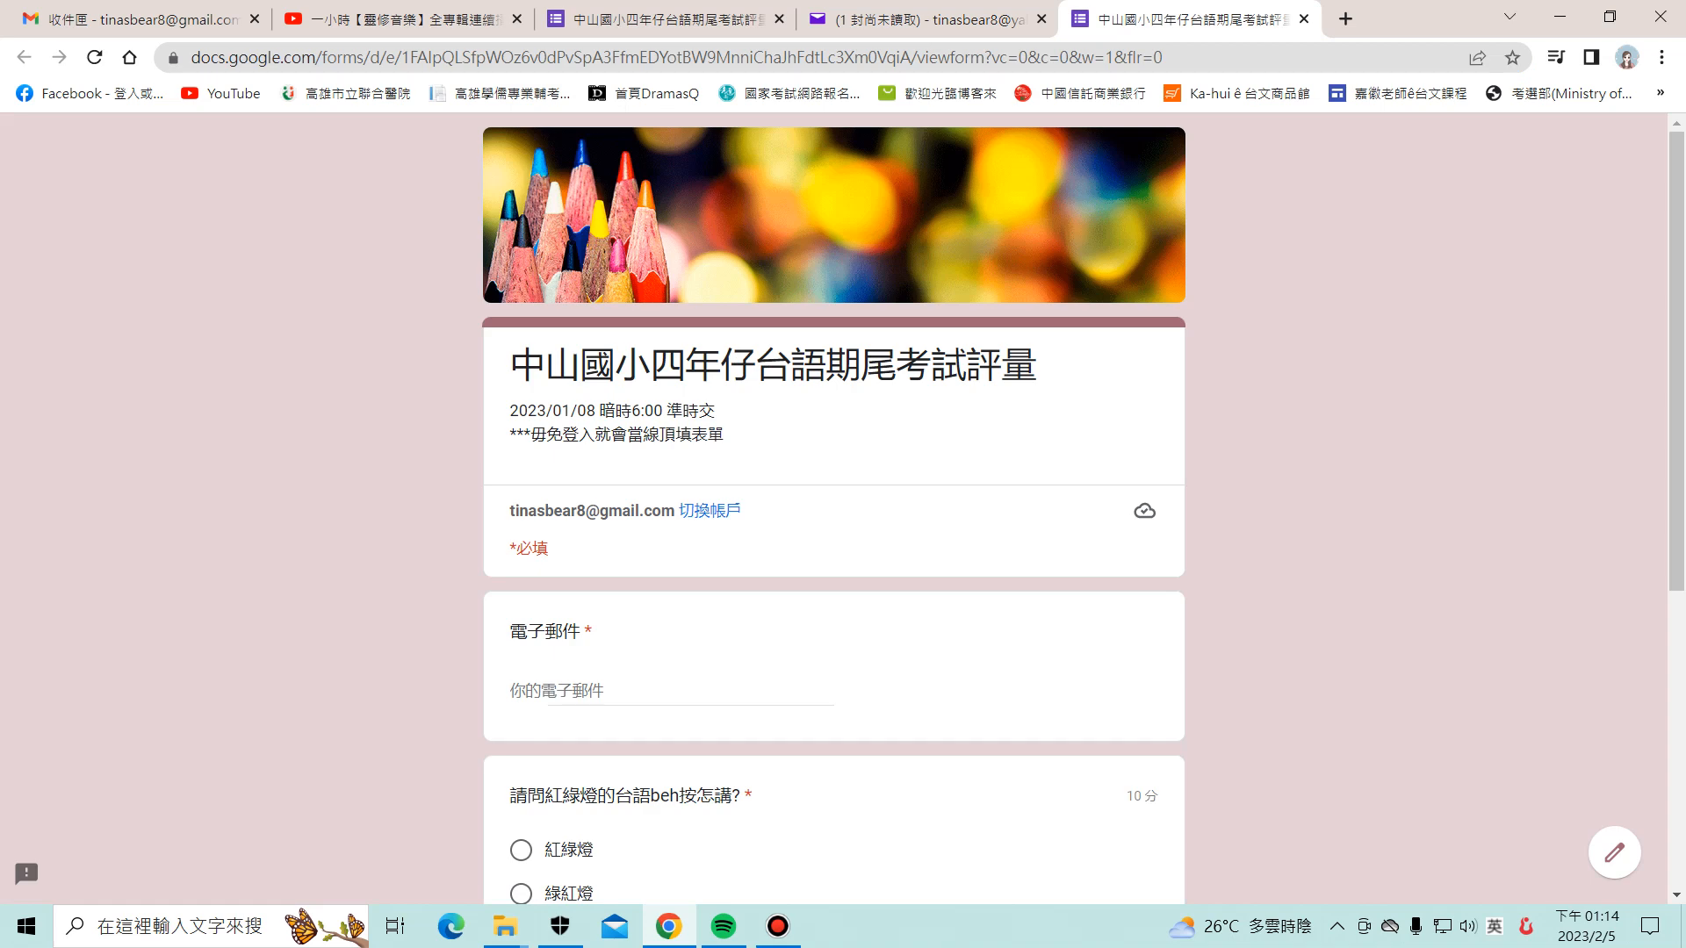
pyautogui.click(1304, 20)
pyautogui.click(676, 19)
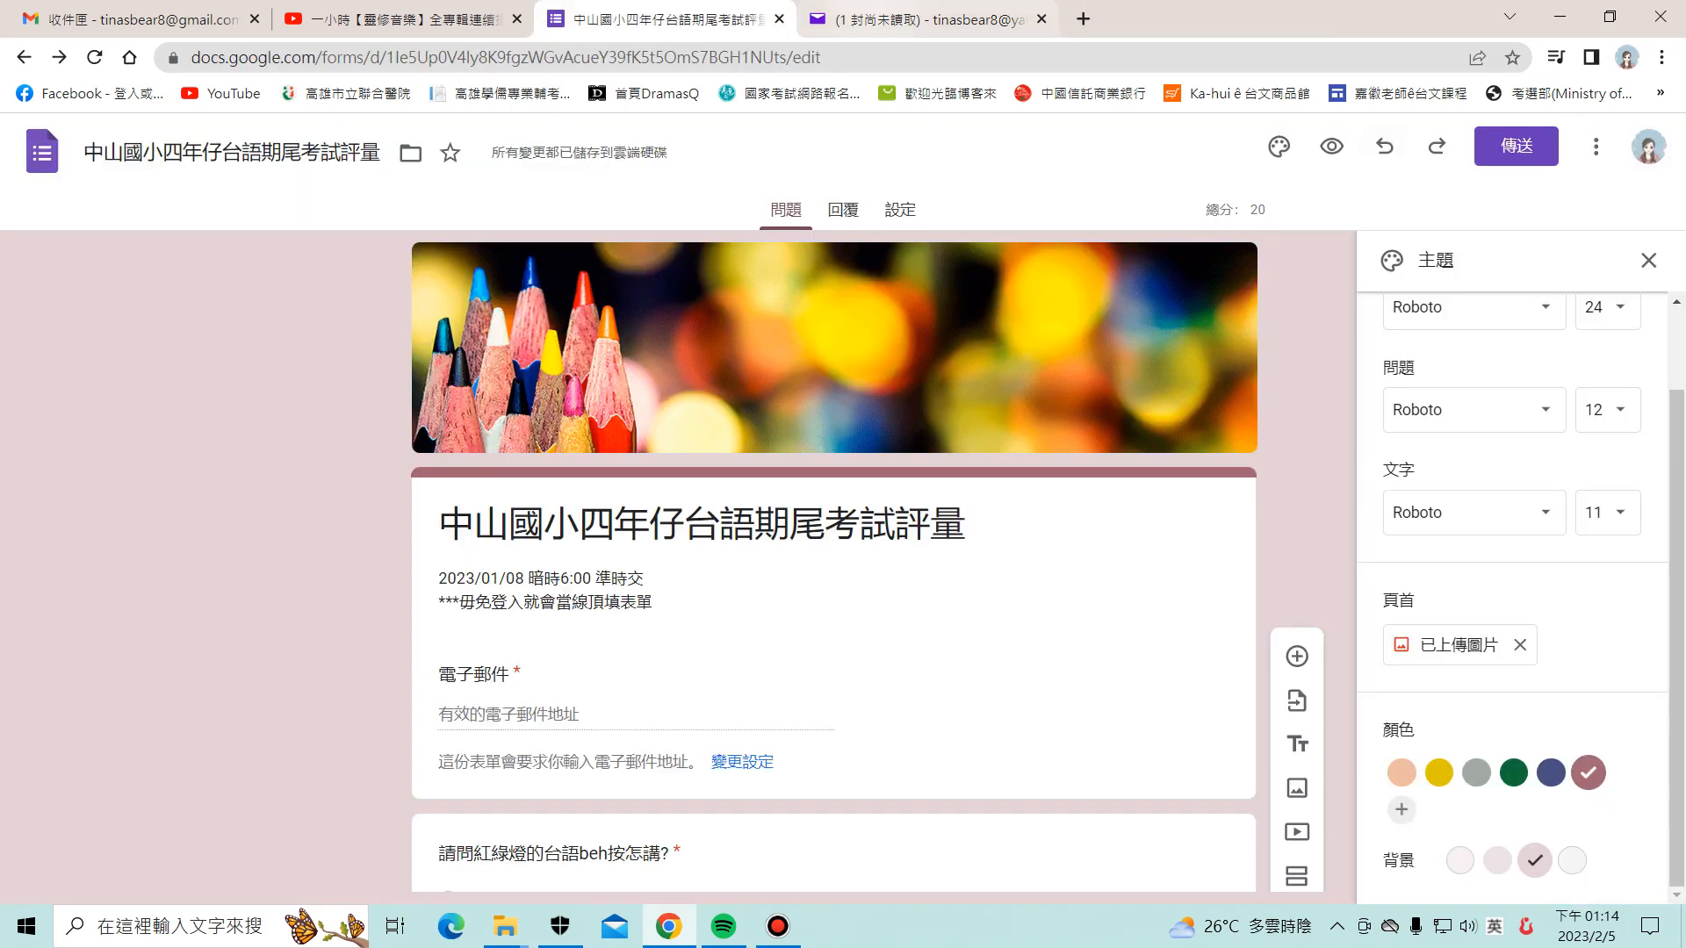